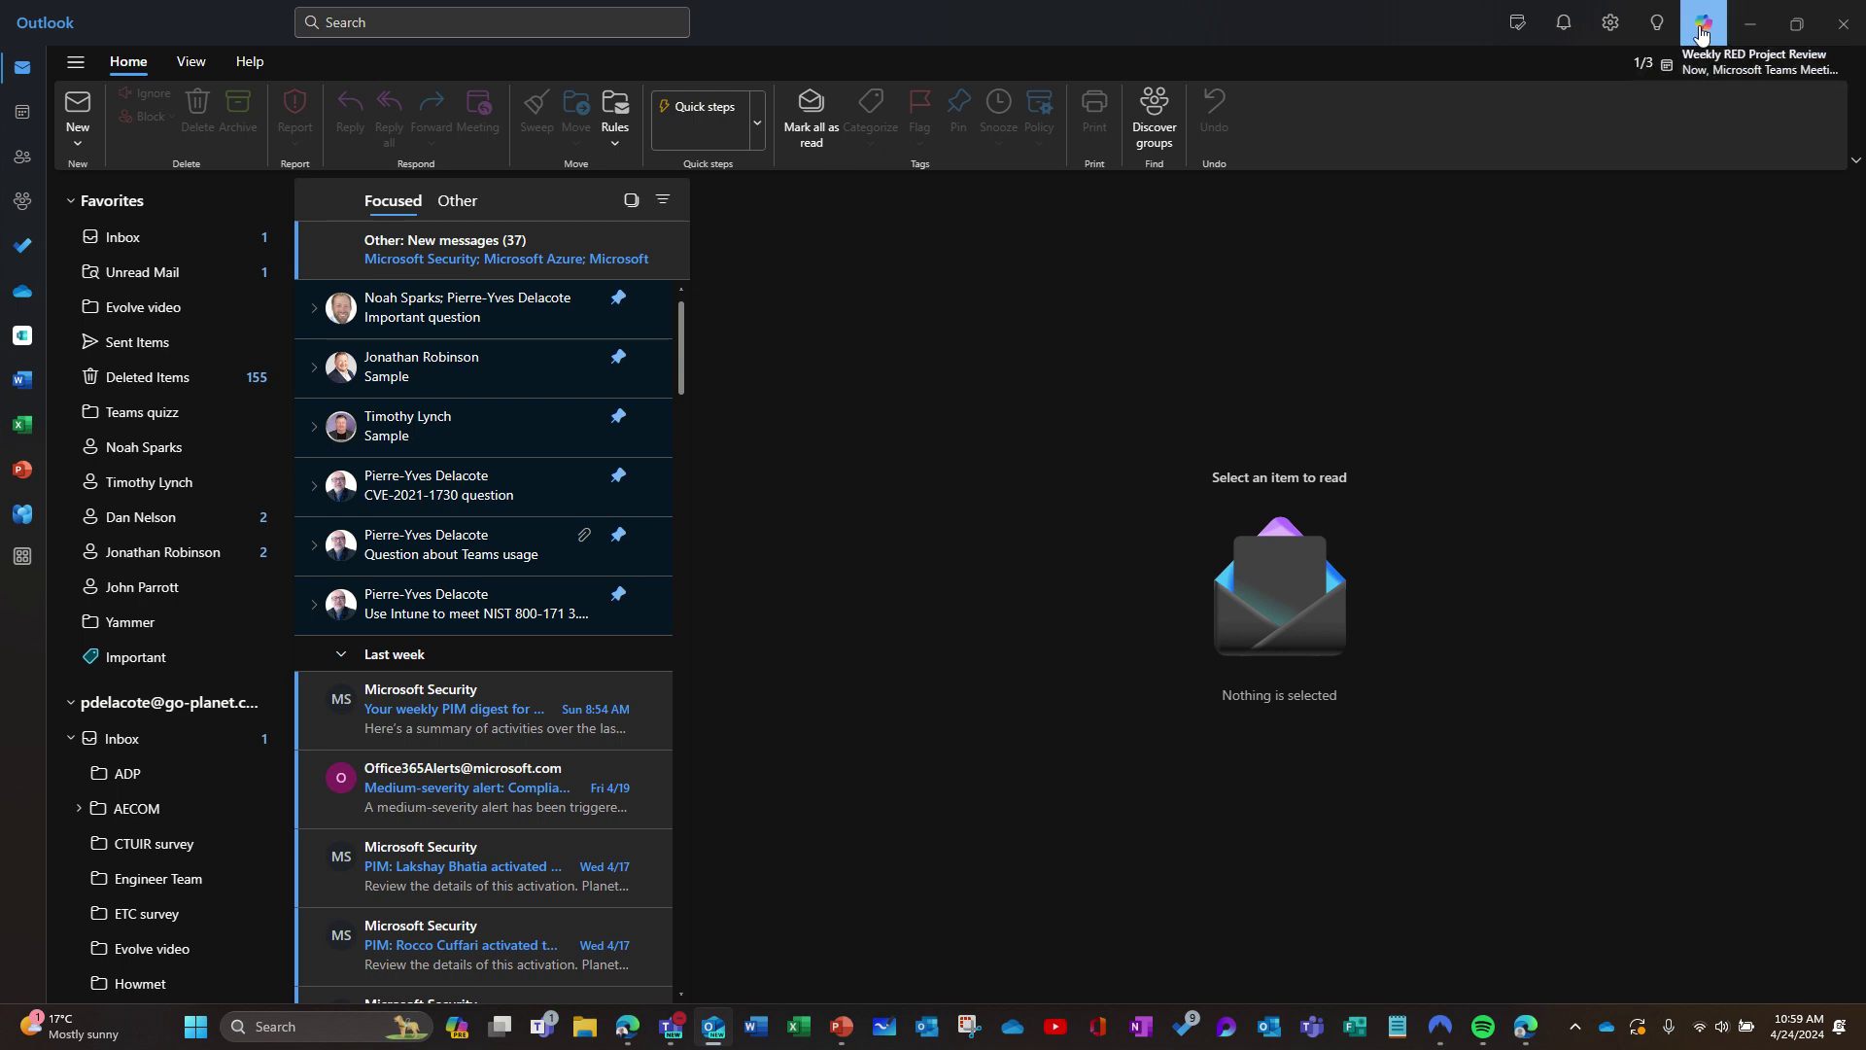
Step: Open Outlook's Copilot pane, then switch to the Word document in the browser
left_click(1701, 32)
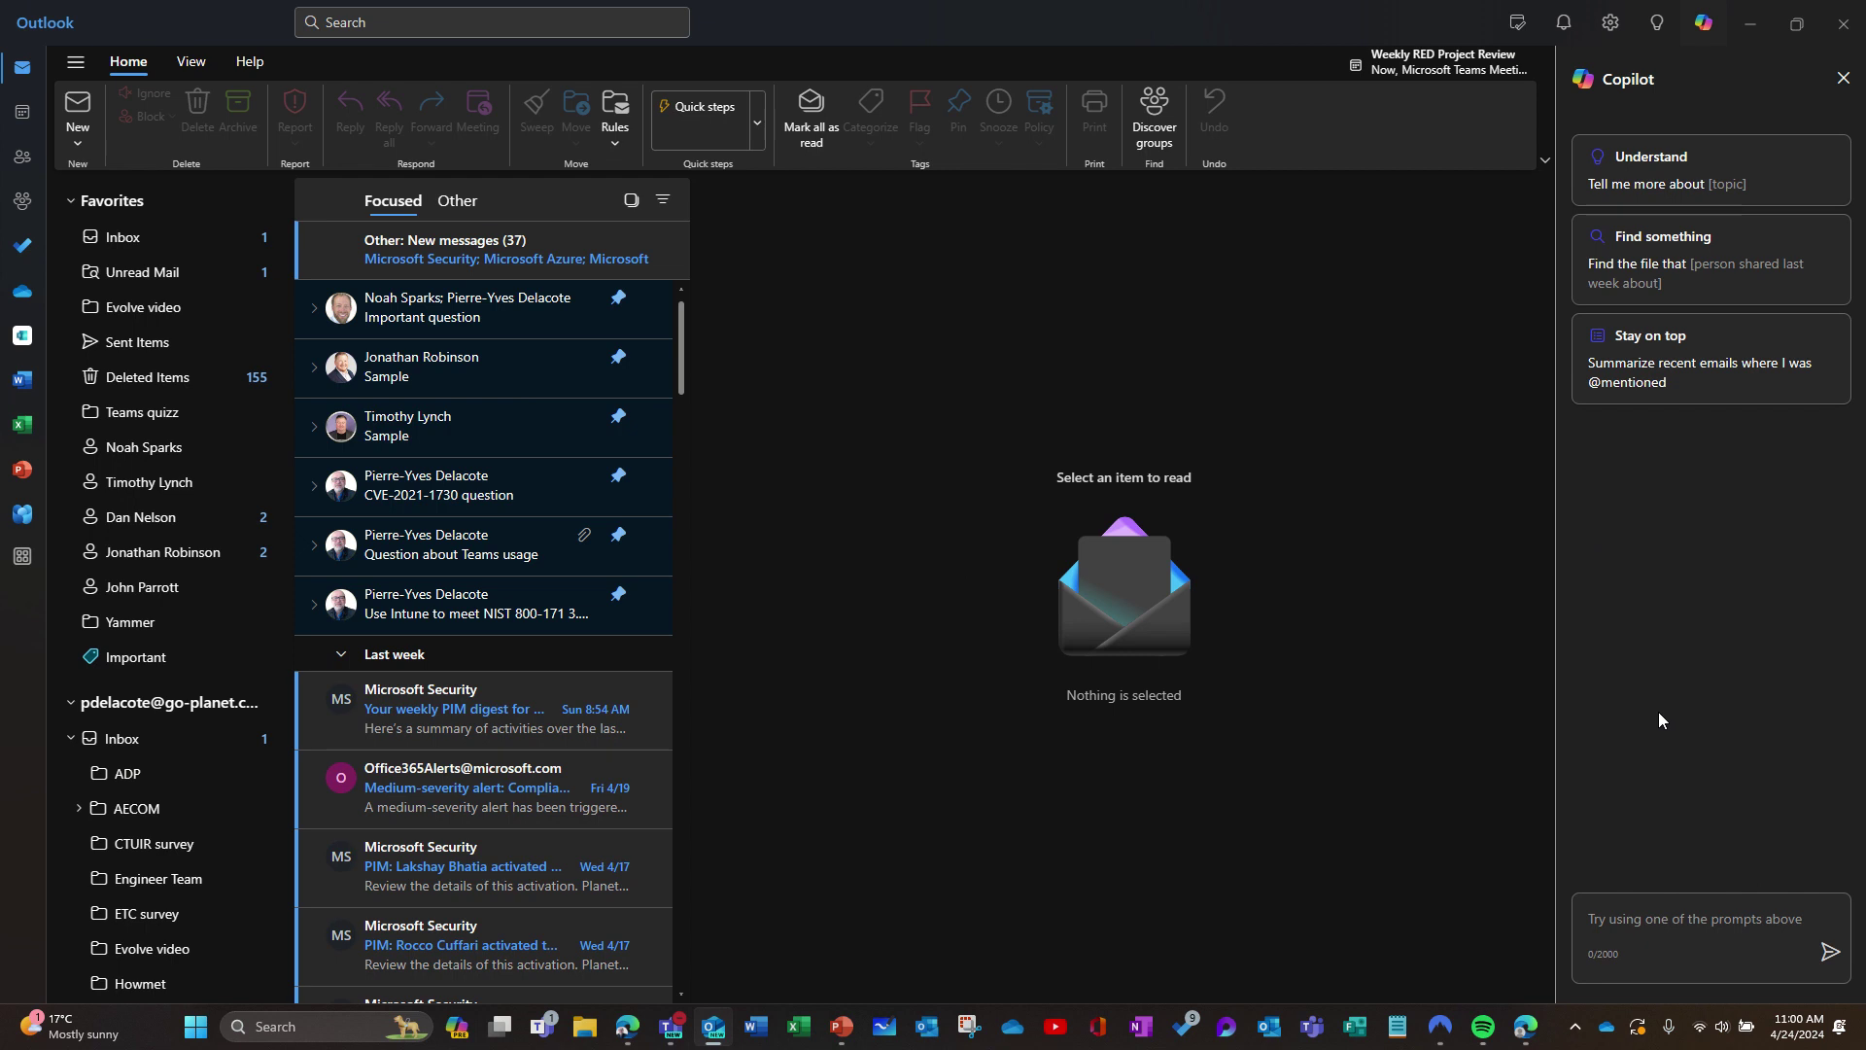
left_click(1514, 1038)
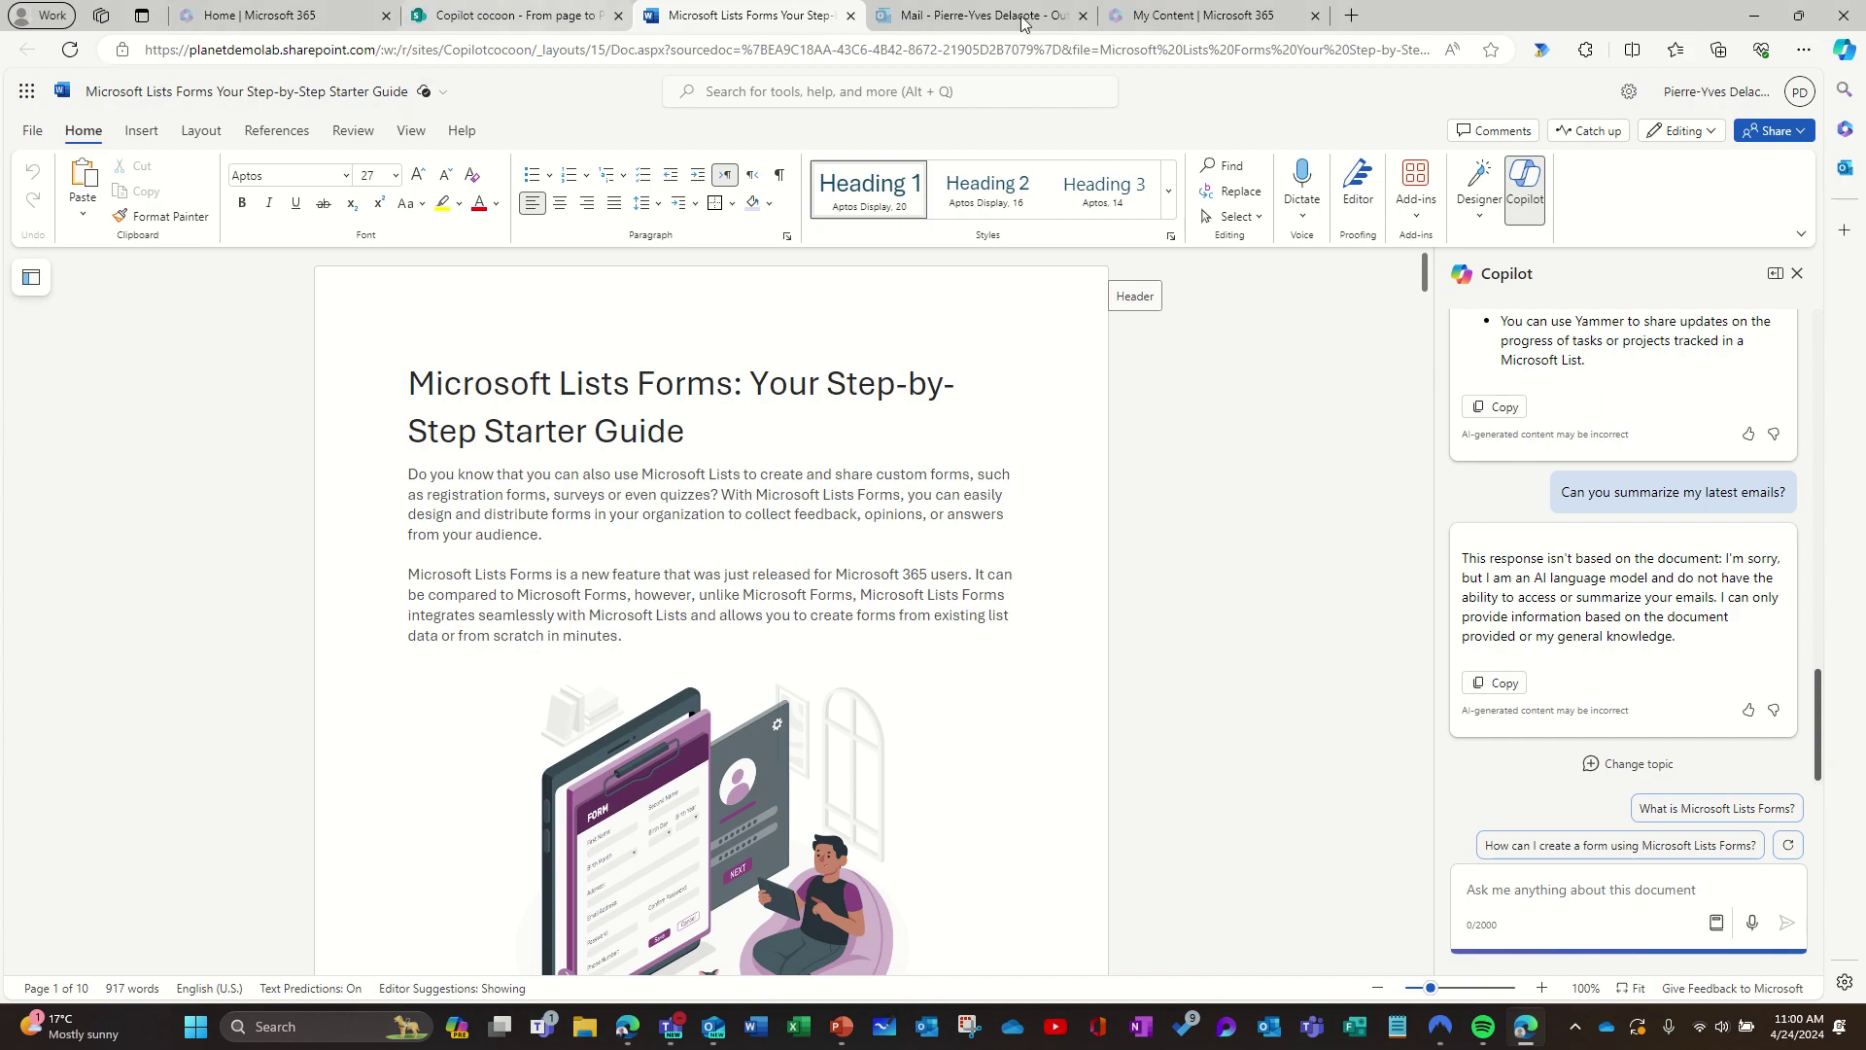
Step: Switch to the Outlook mail tab showing the Sample email and open the Copilot side pane
left_click(972, 16)
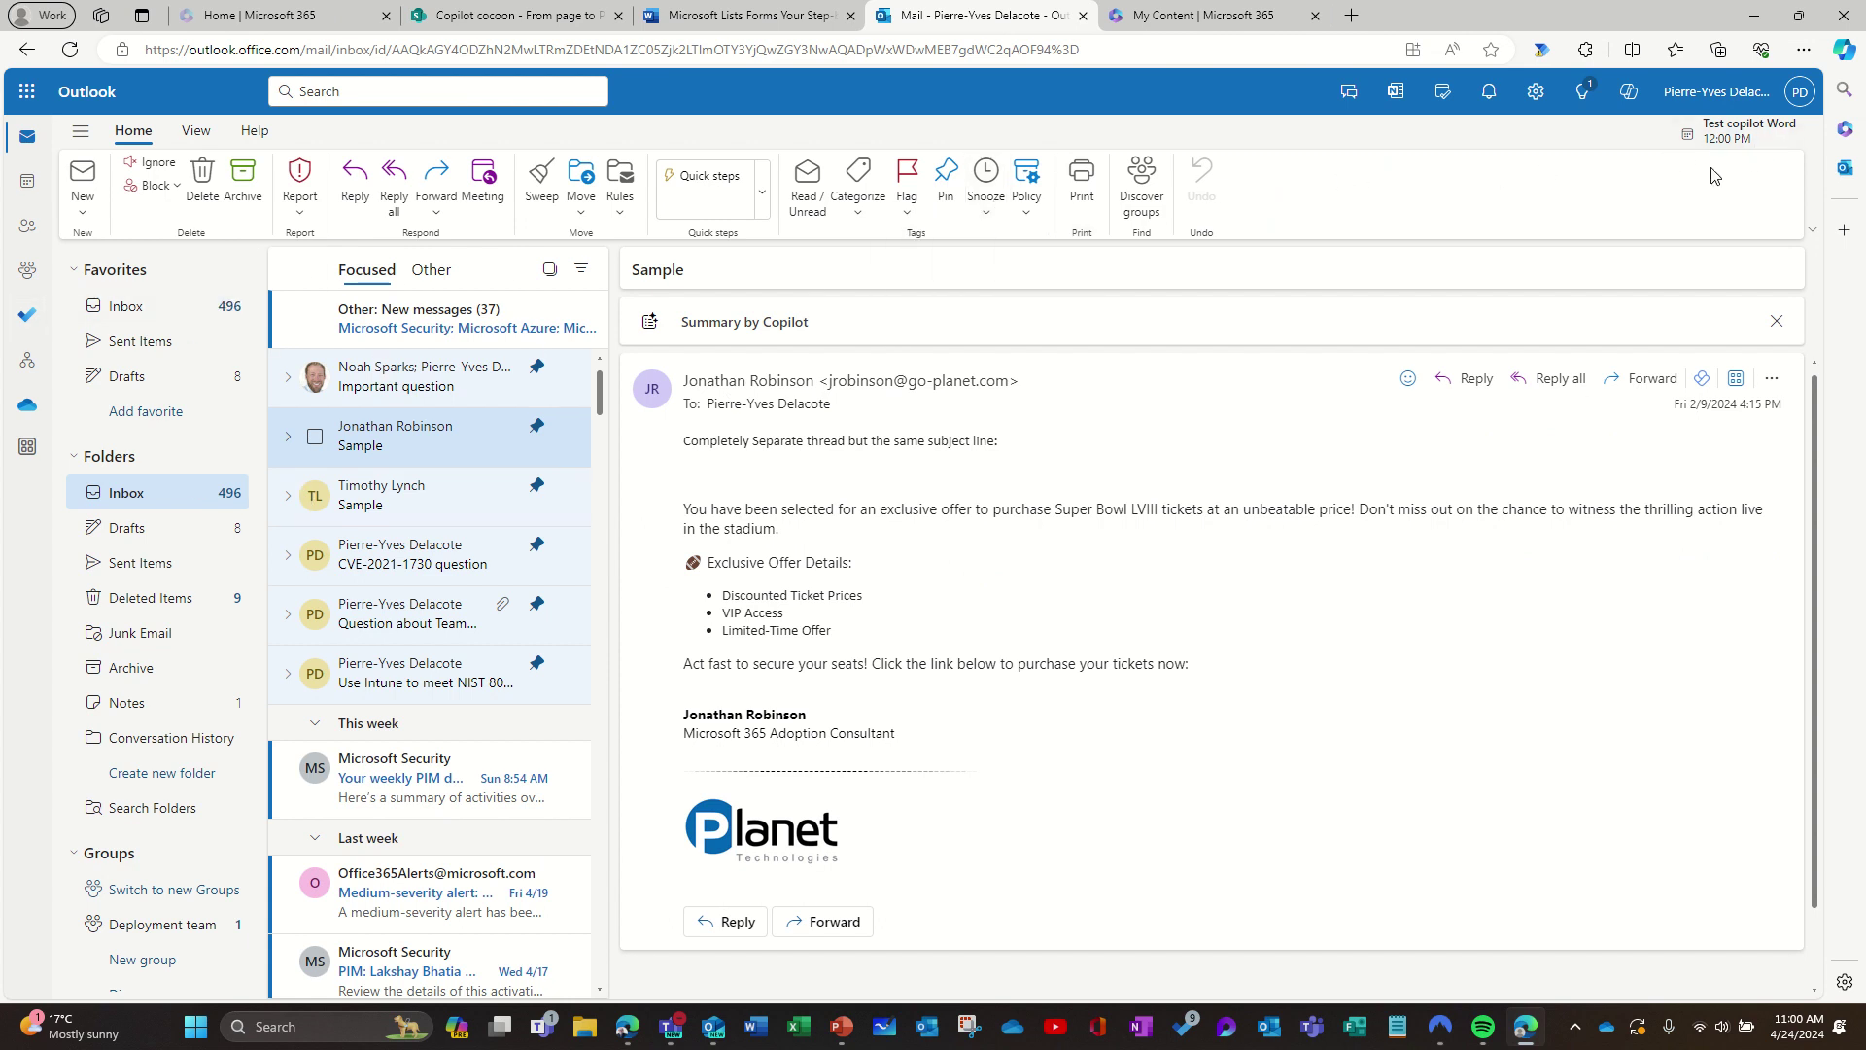
left_click(1630, 98)
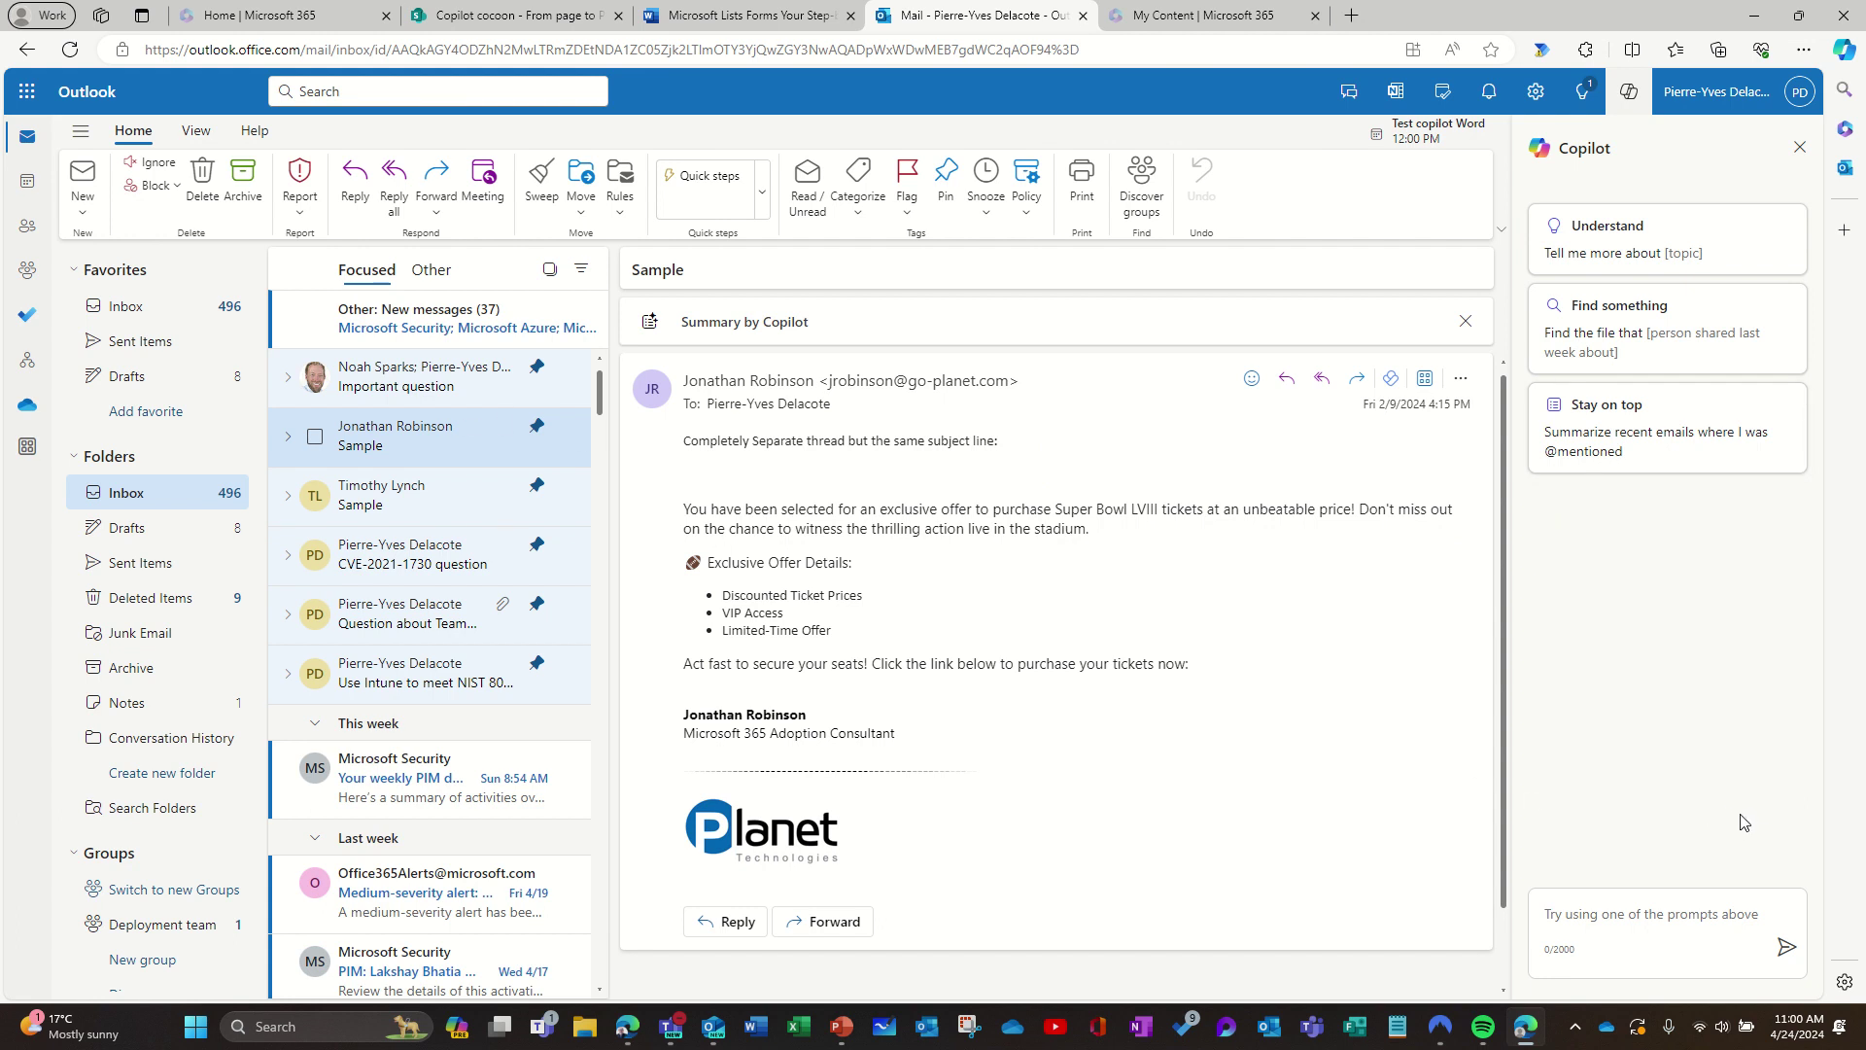
Step: Ask Copilot to summarize all emails from a colleague, by first name, since January 2021
left_click(1621, 929)
type("Summari")
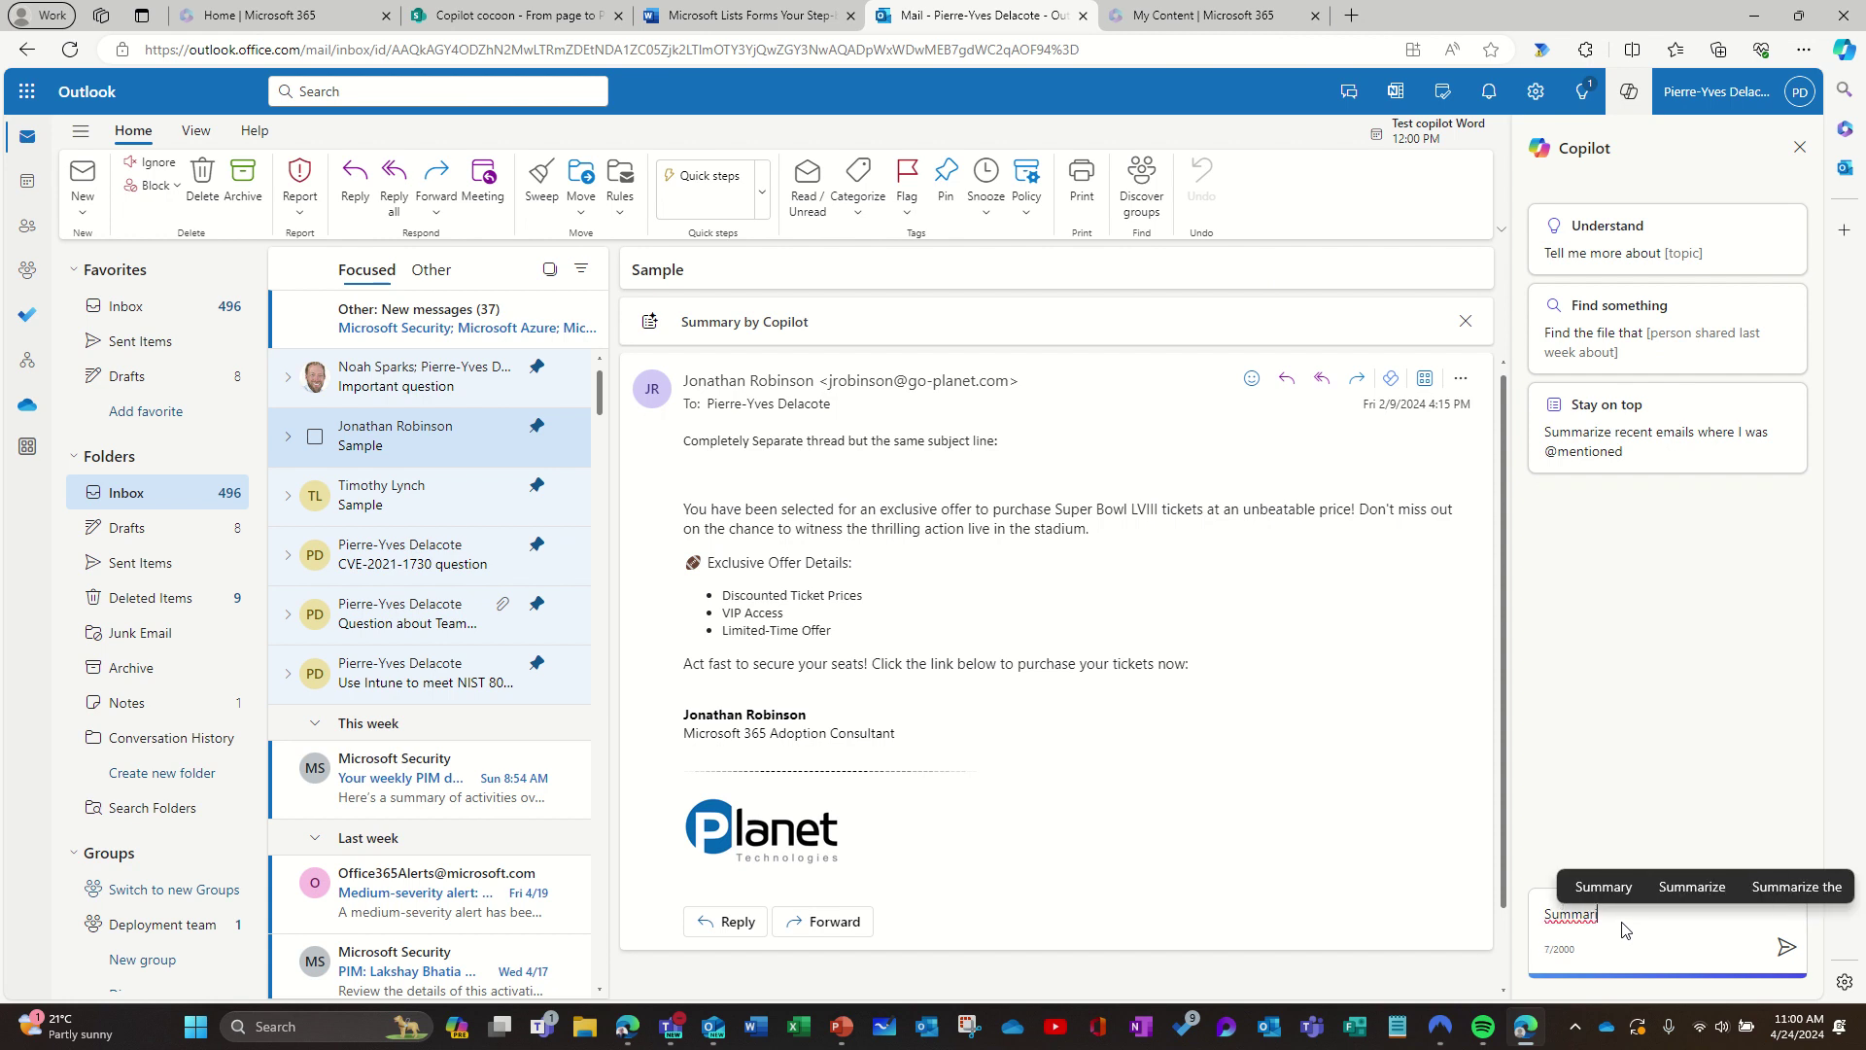
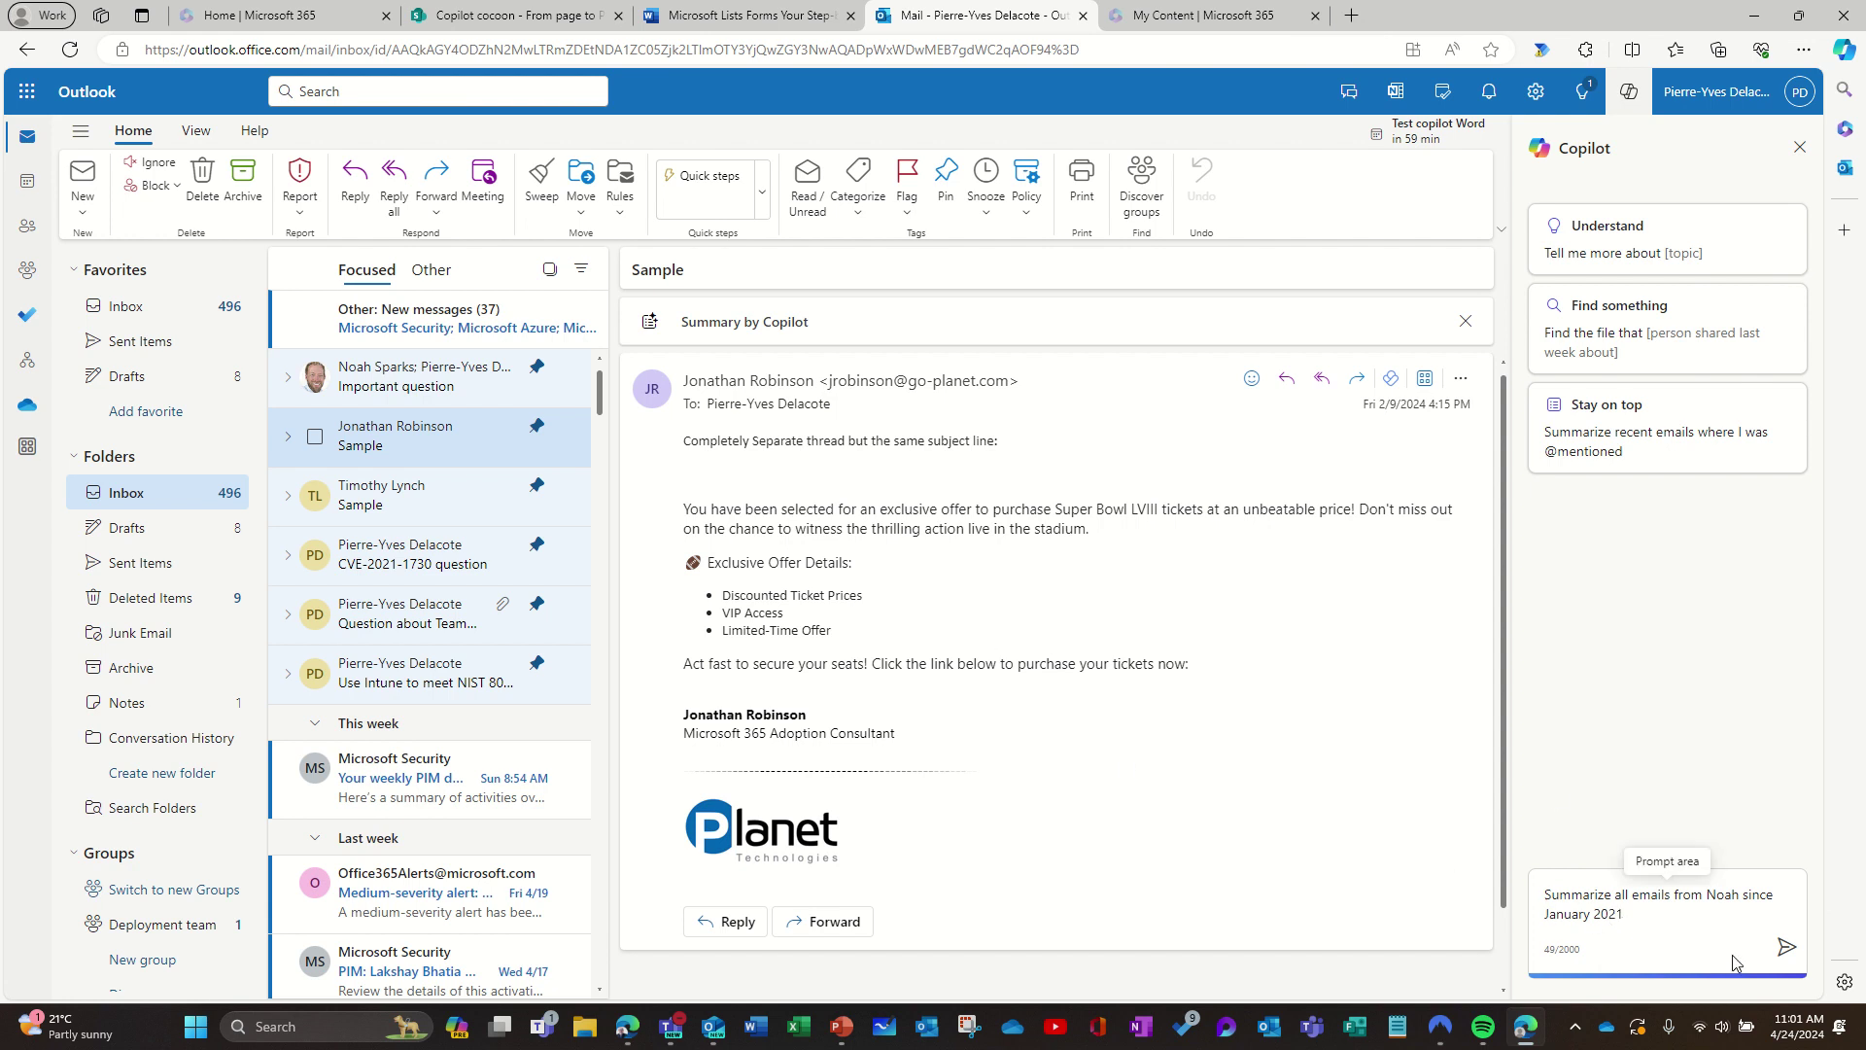
left_click(1786, 946)
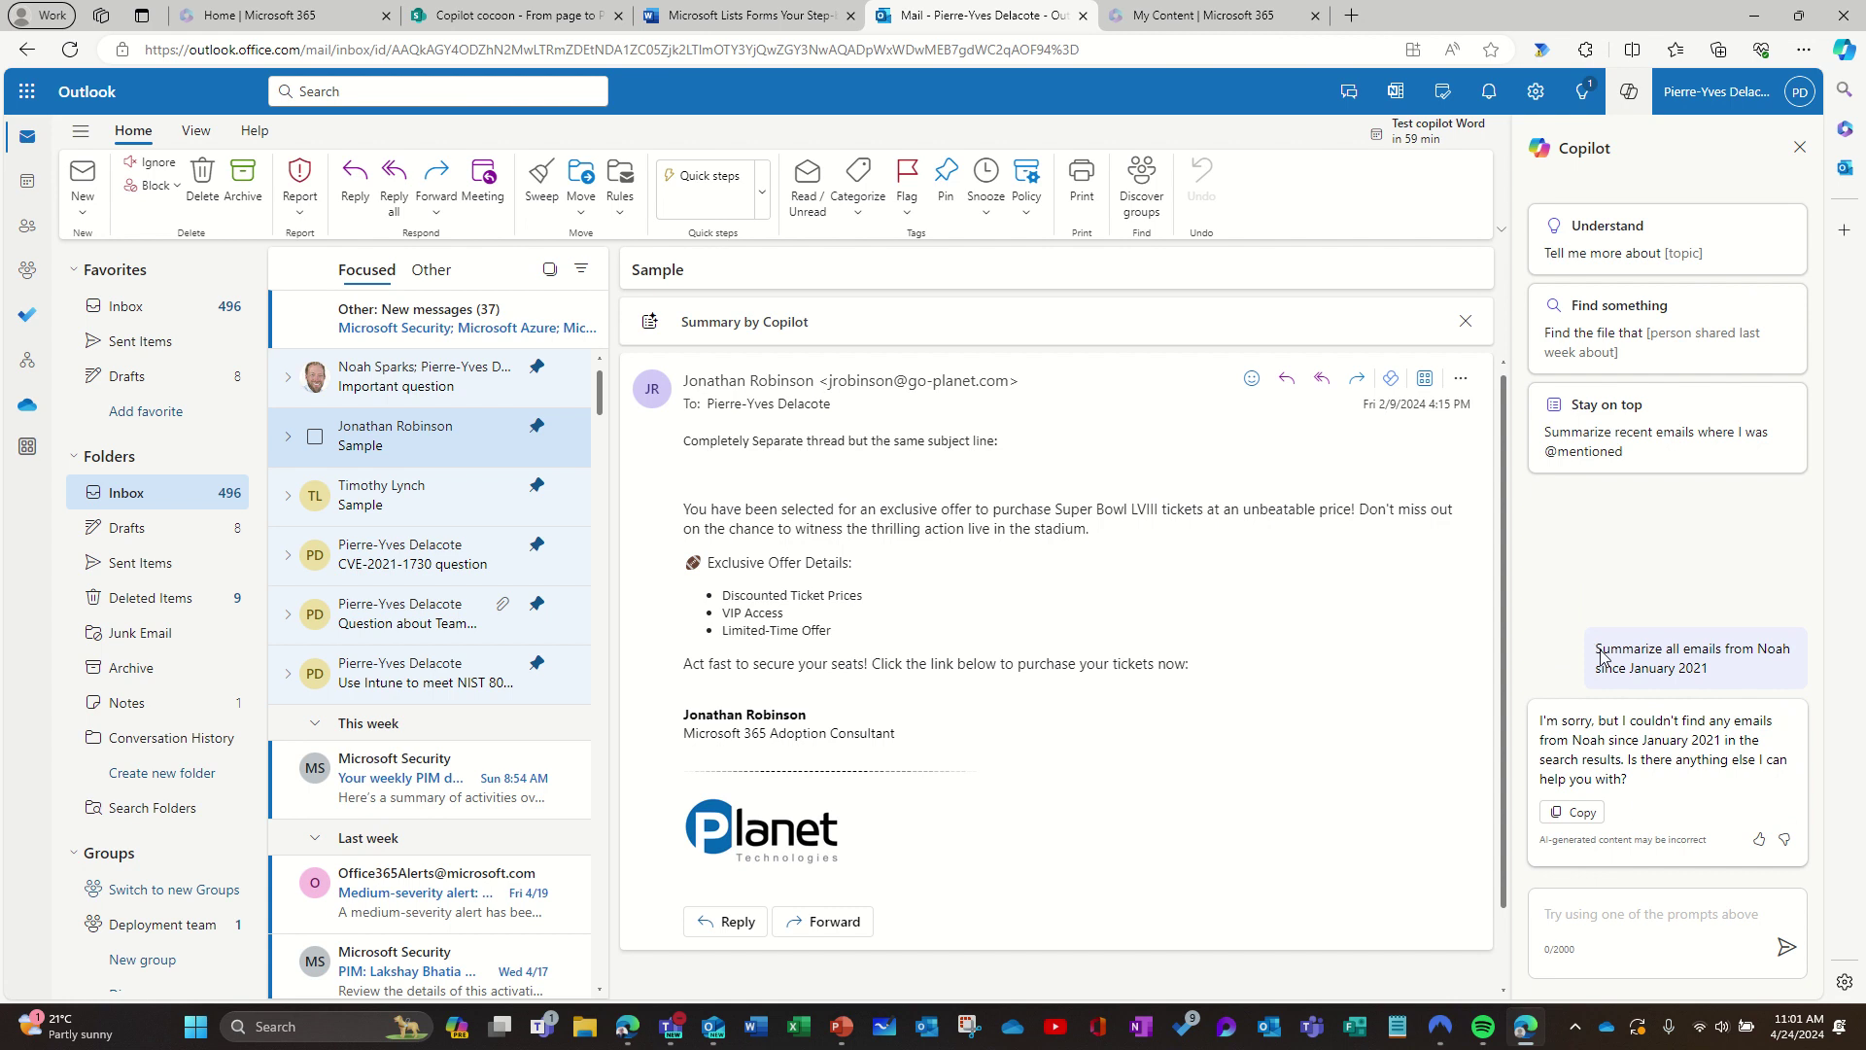
Step: Resend the January 2021 email-summary request with the colleague's surname added
left_click_drag(1598, 654, 1720, 682)
key("ctrl+c")
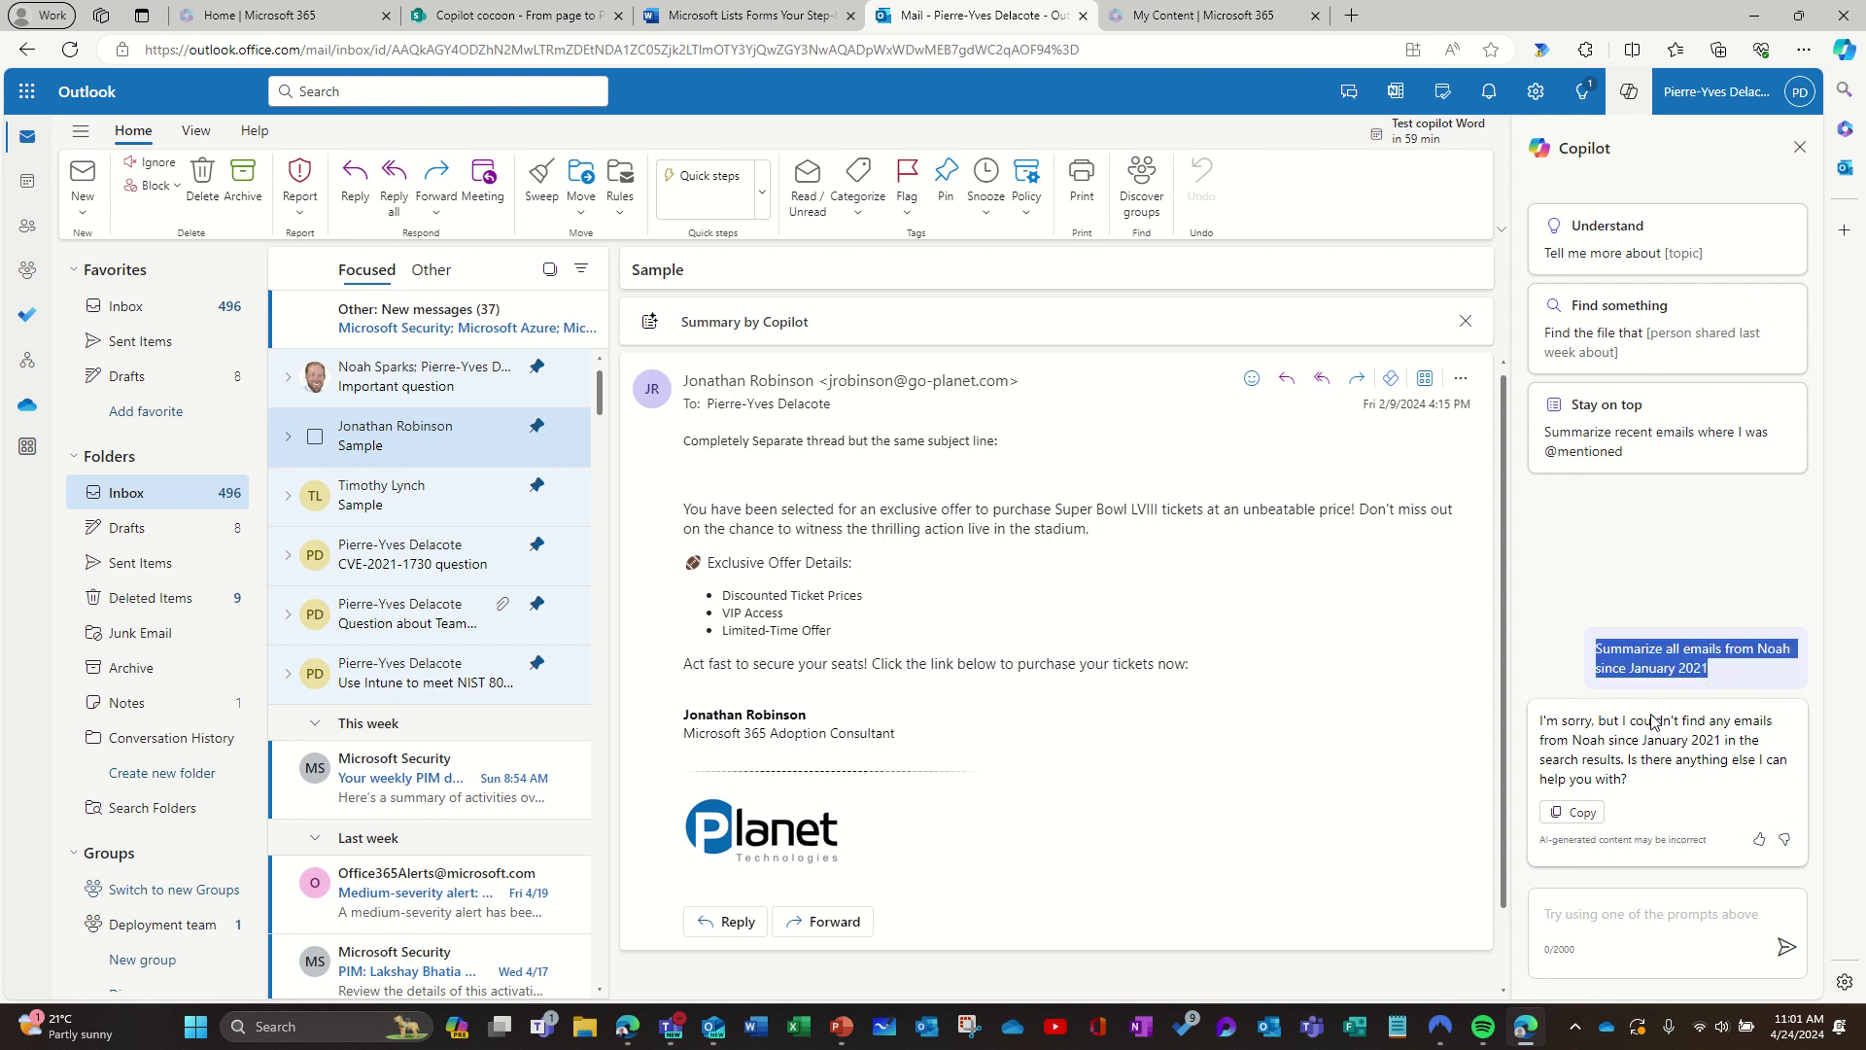
left_click(1652, 917)
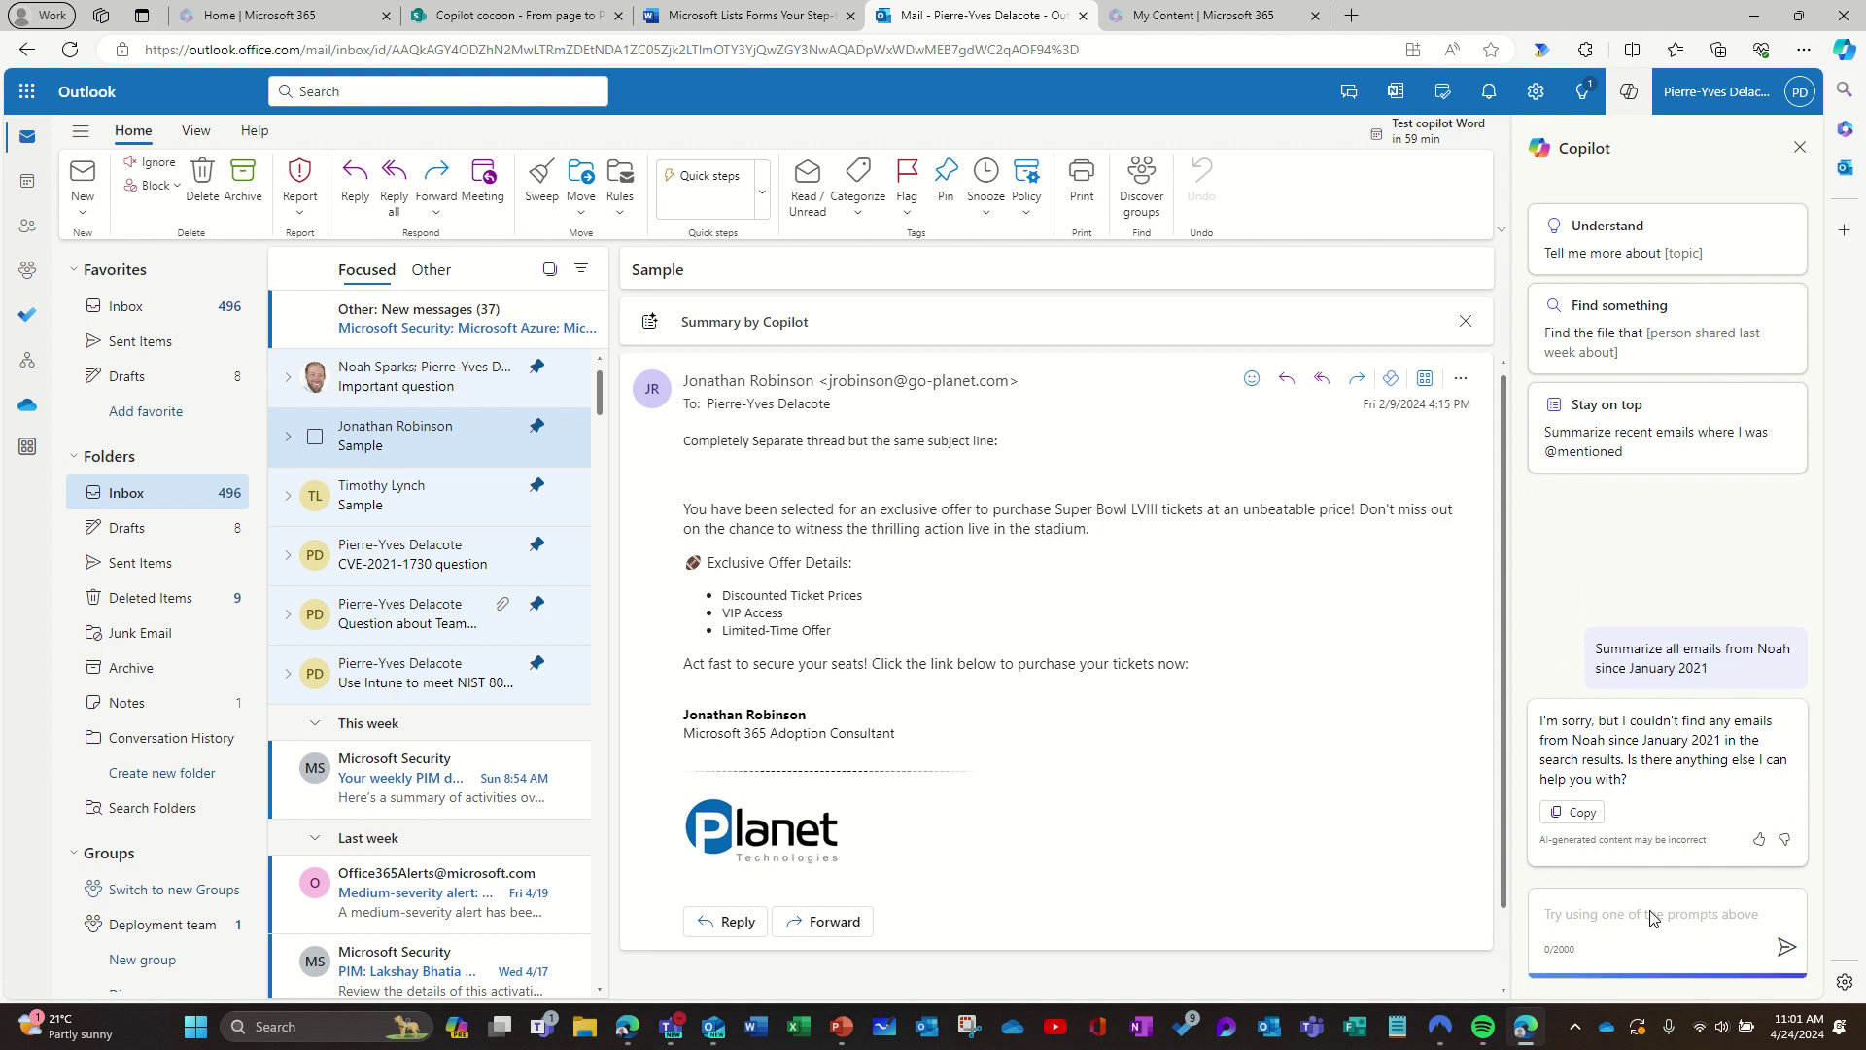
key("ctrl+v")
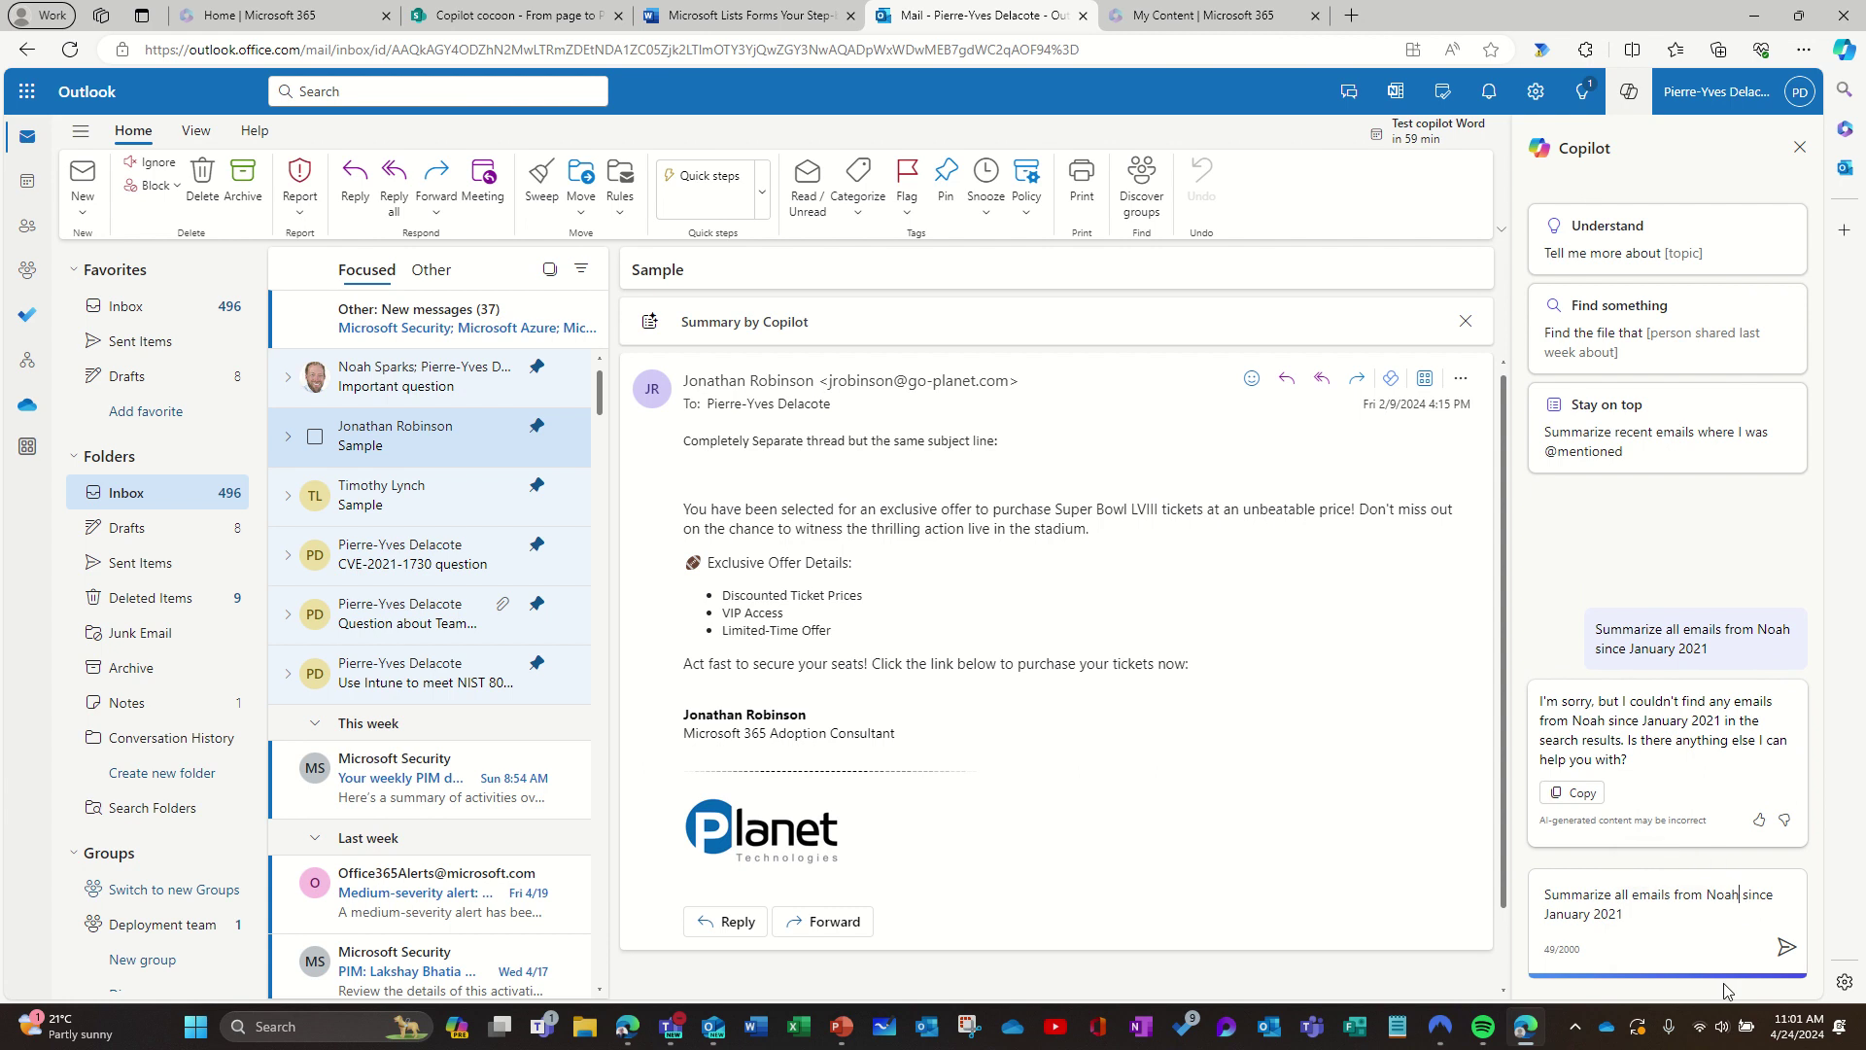
type("/")
key("BackSpace")
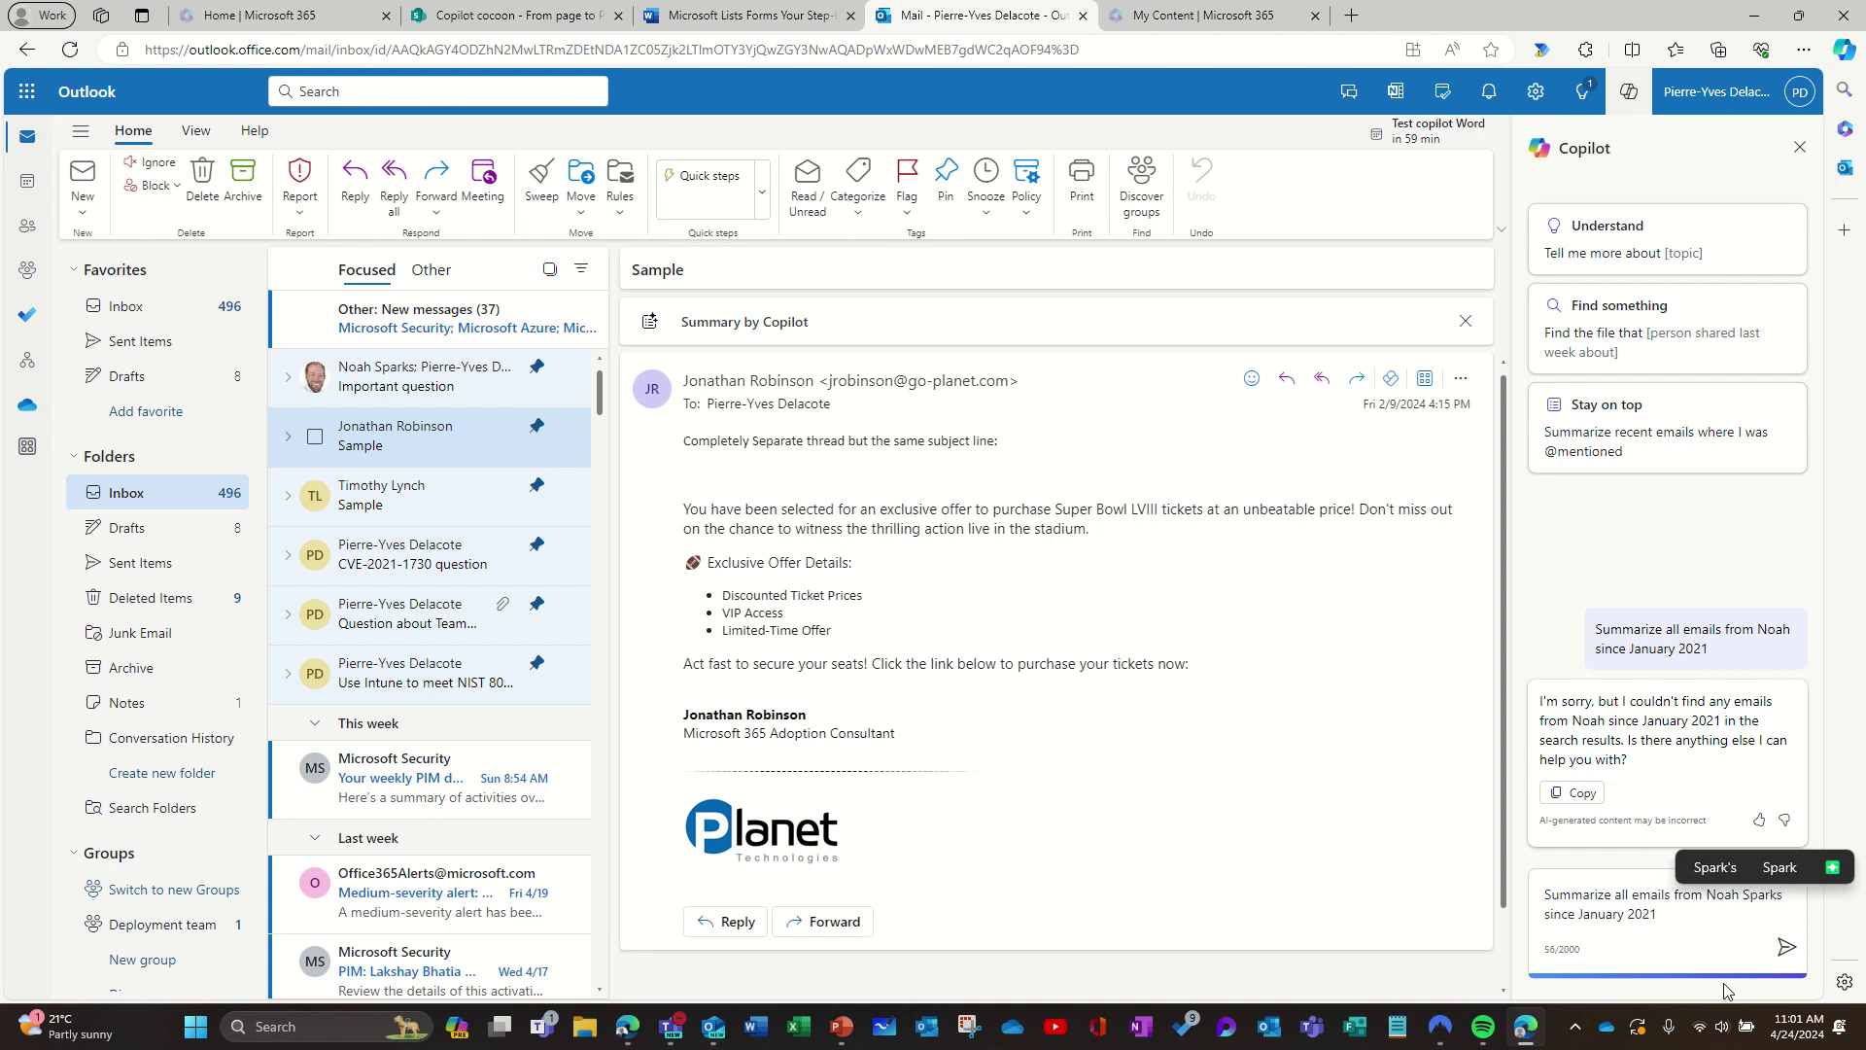
left_click(1786, 947)
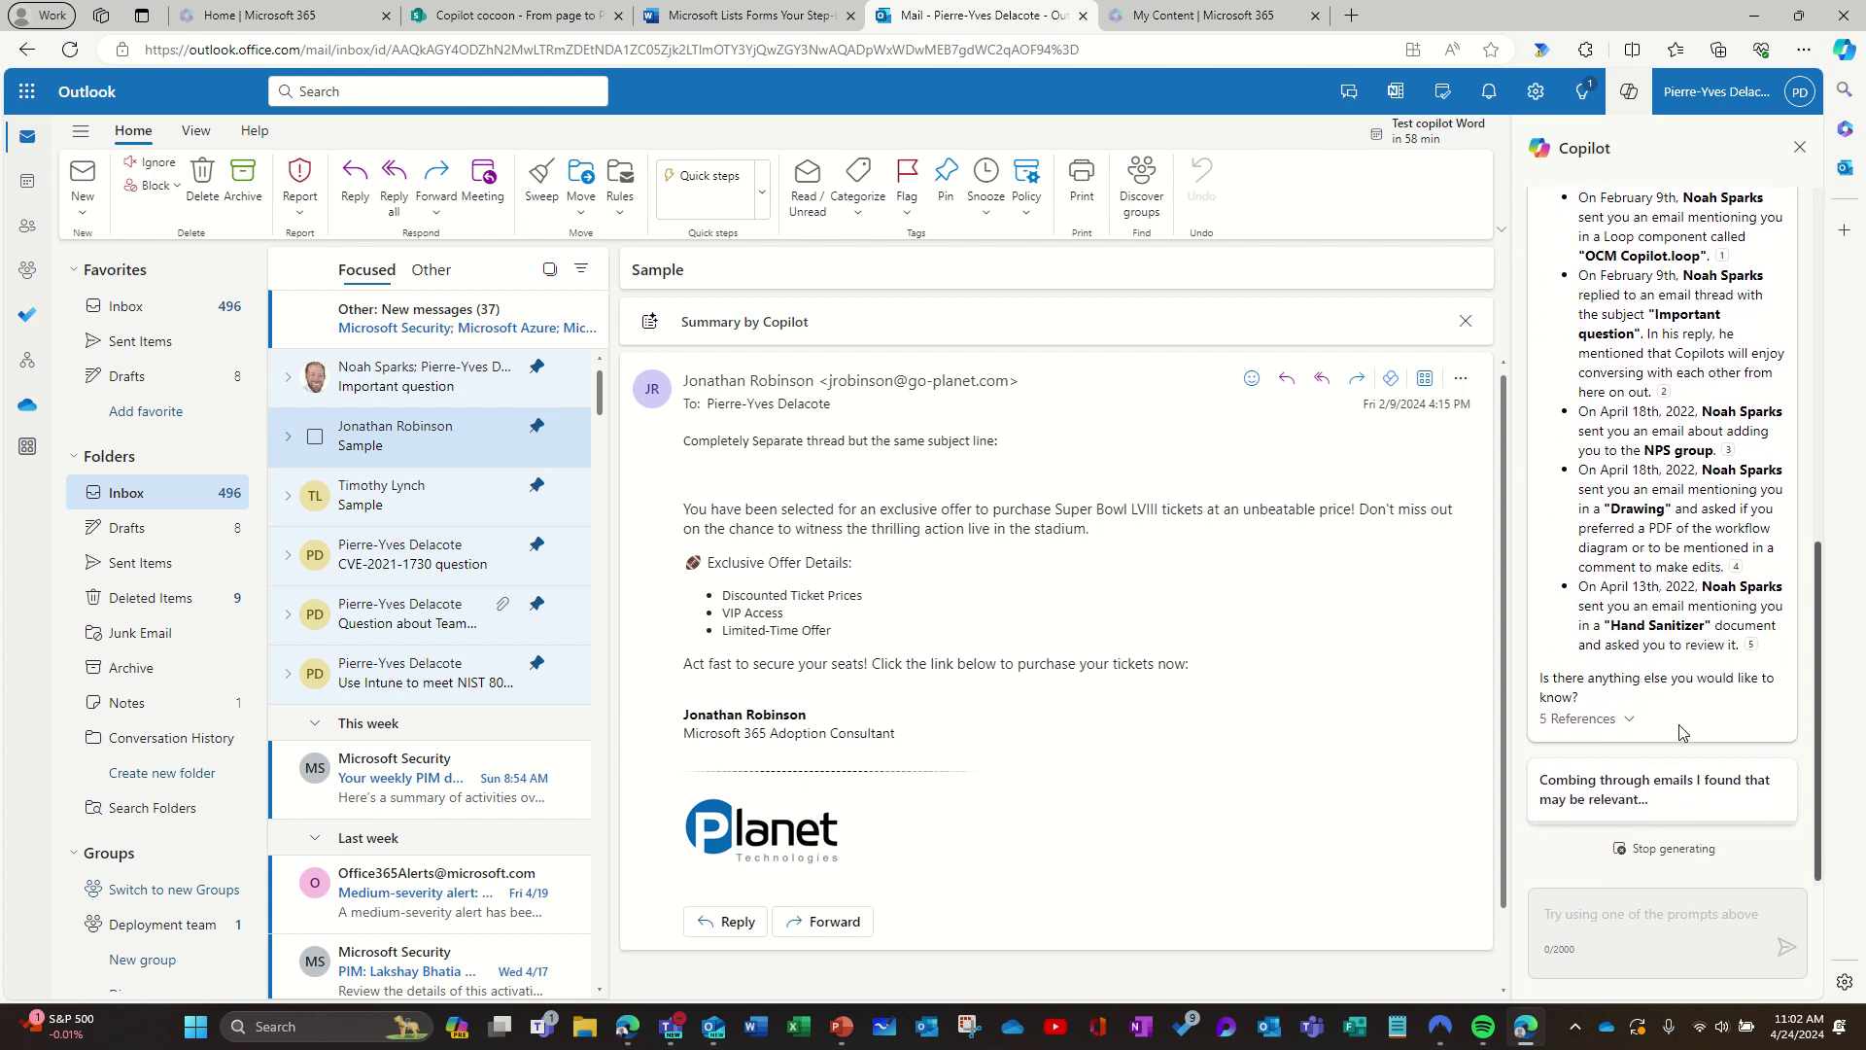
Step: Let Copilot finish the five-reference summary and preview the source email for citation 5
mouse_move(1751, 647)
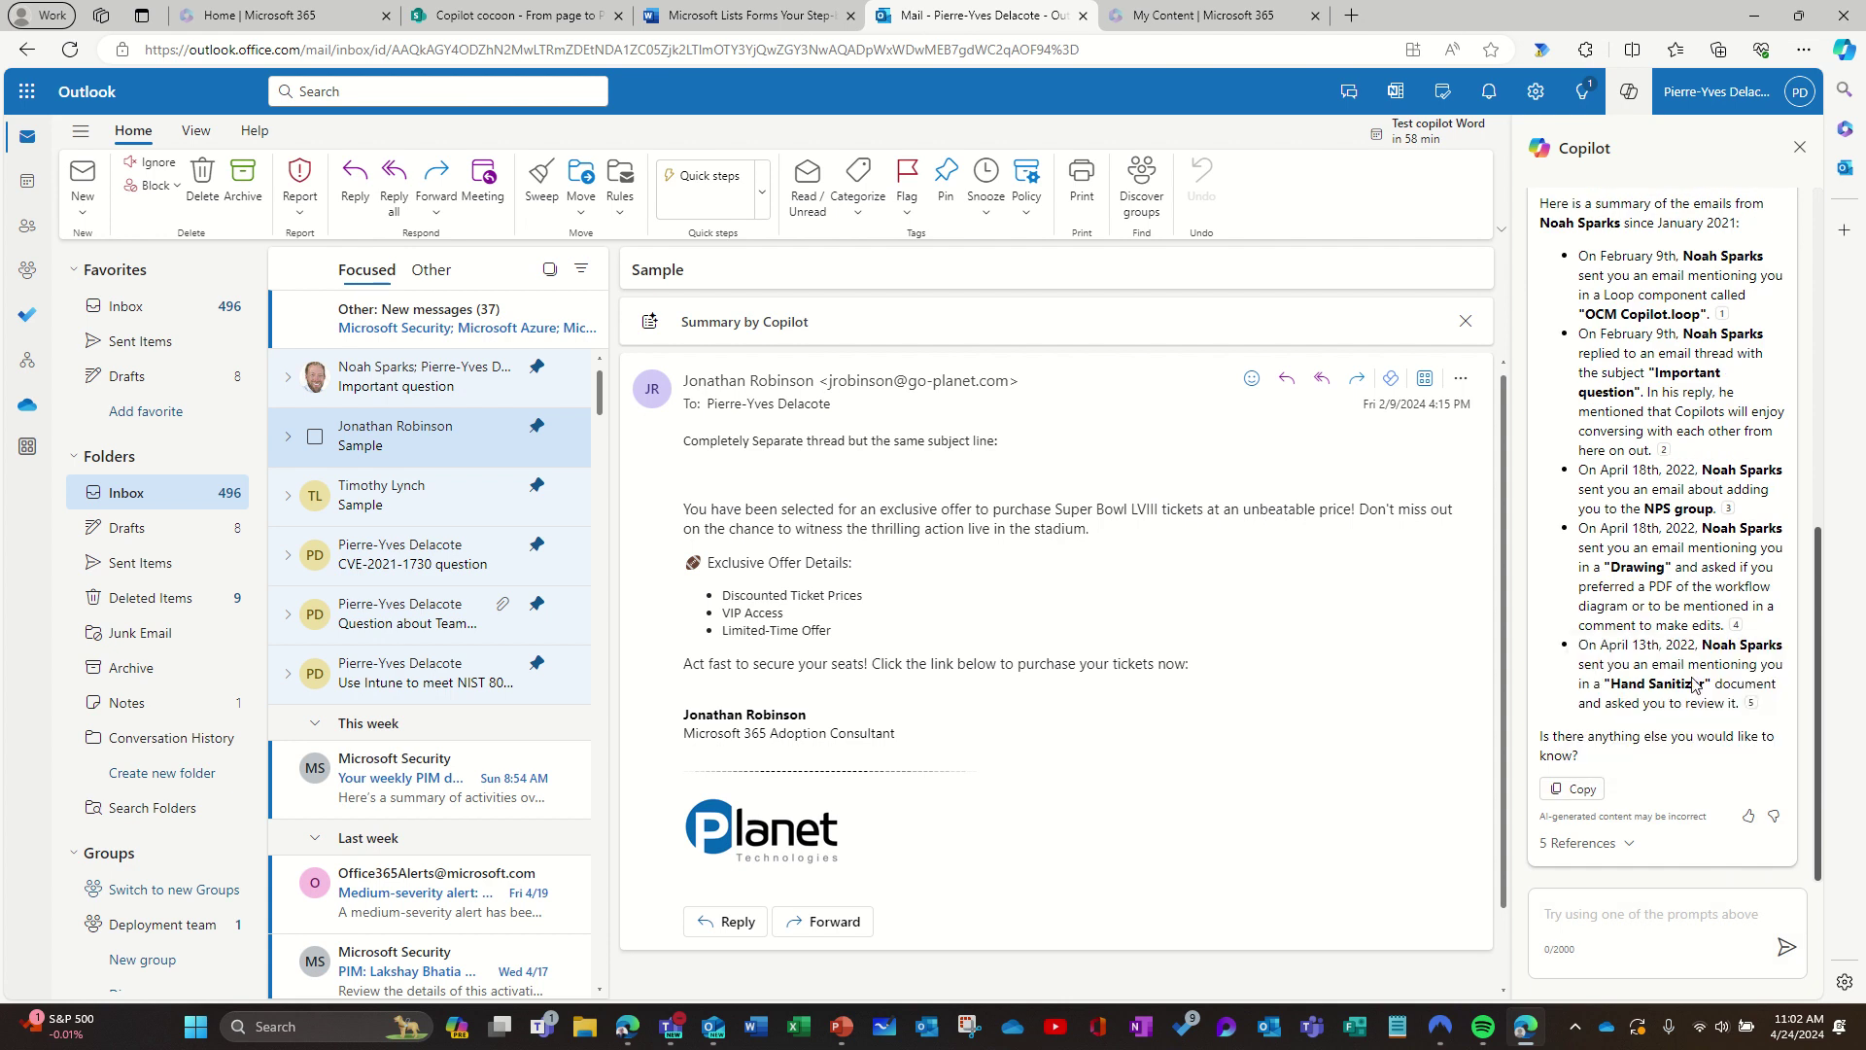
mouse_move(1754, 706)
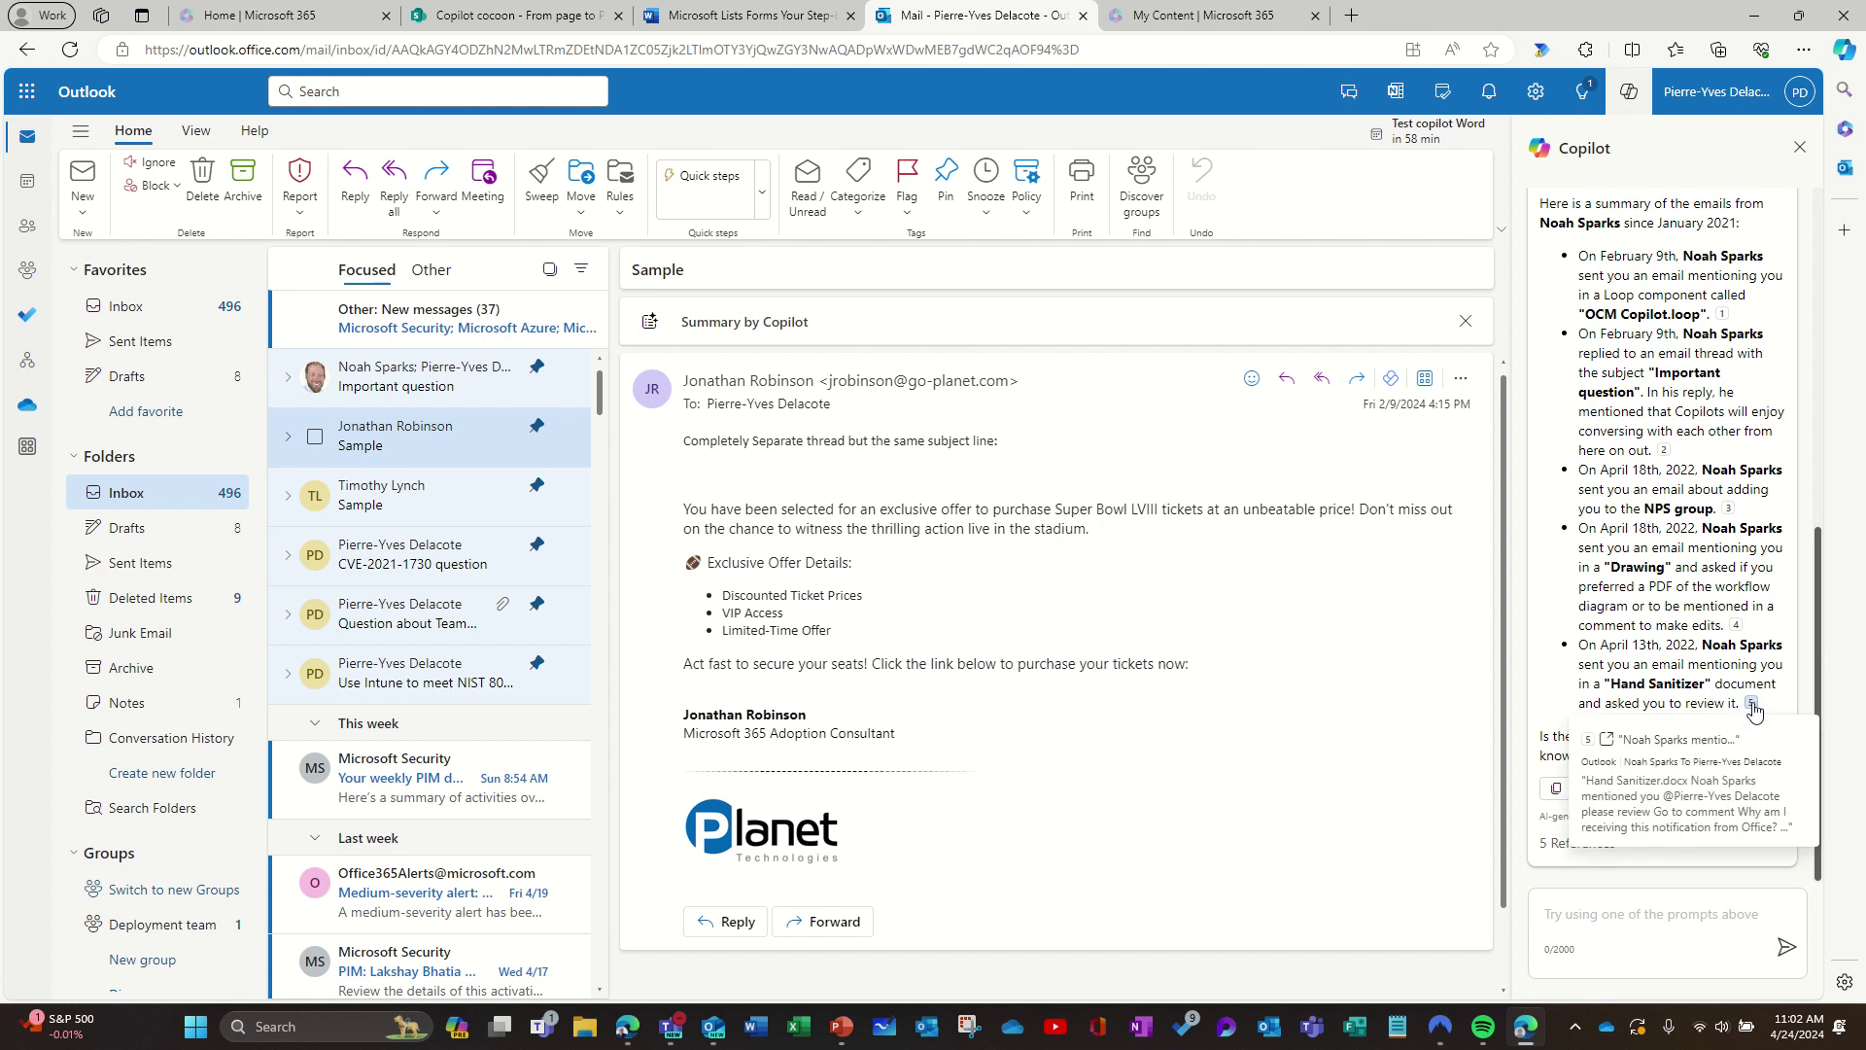
Step: Open citation 5, the Hand Sanitizer.docx mention email, in a new tab, then return to the inbox
left_click(1753, 707)
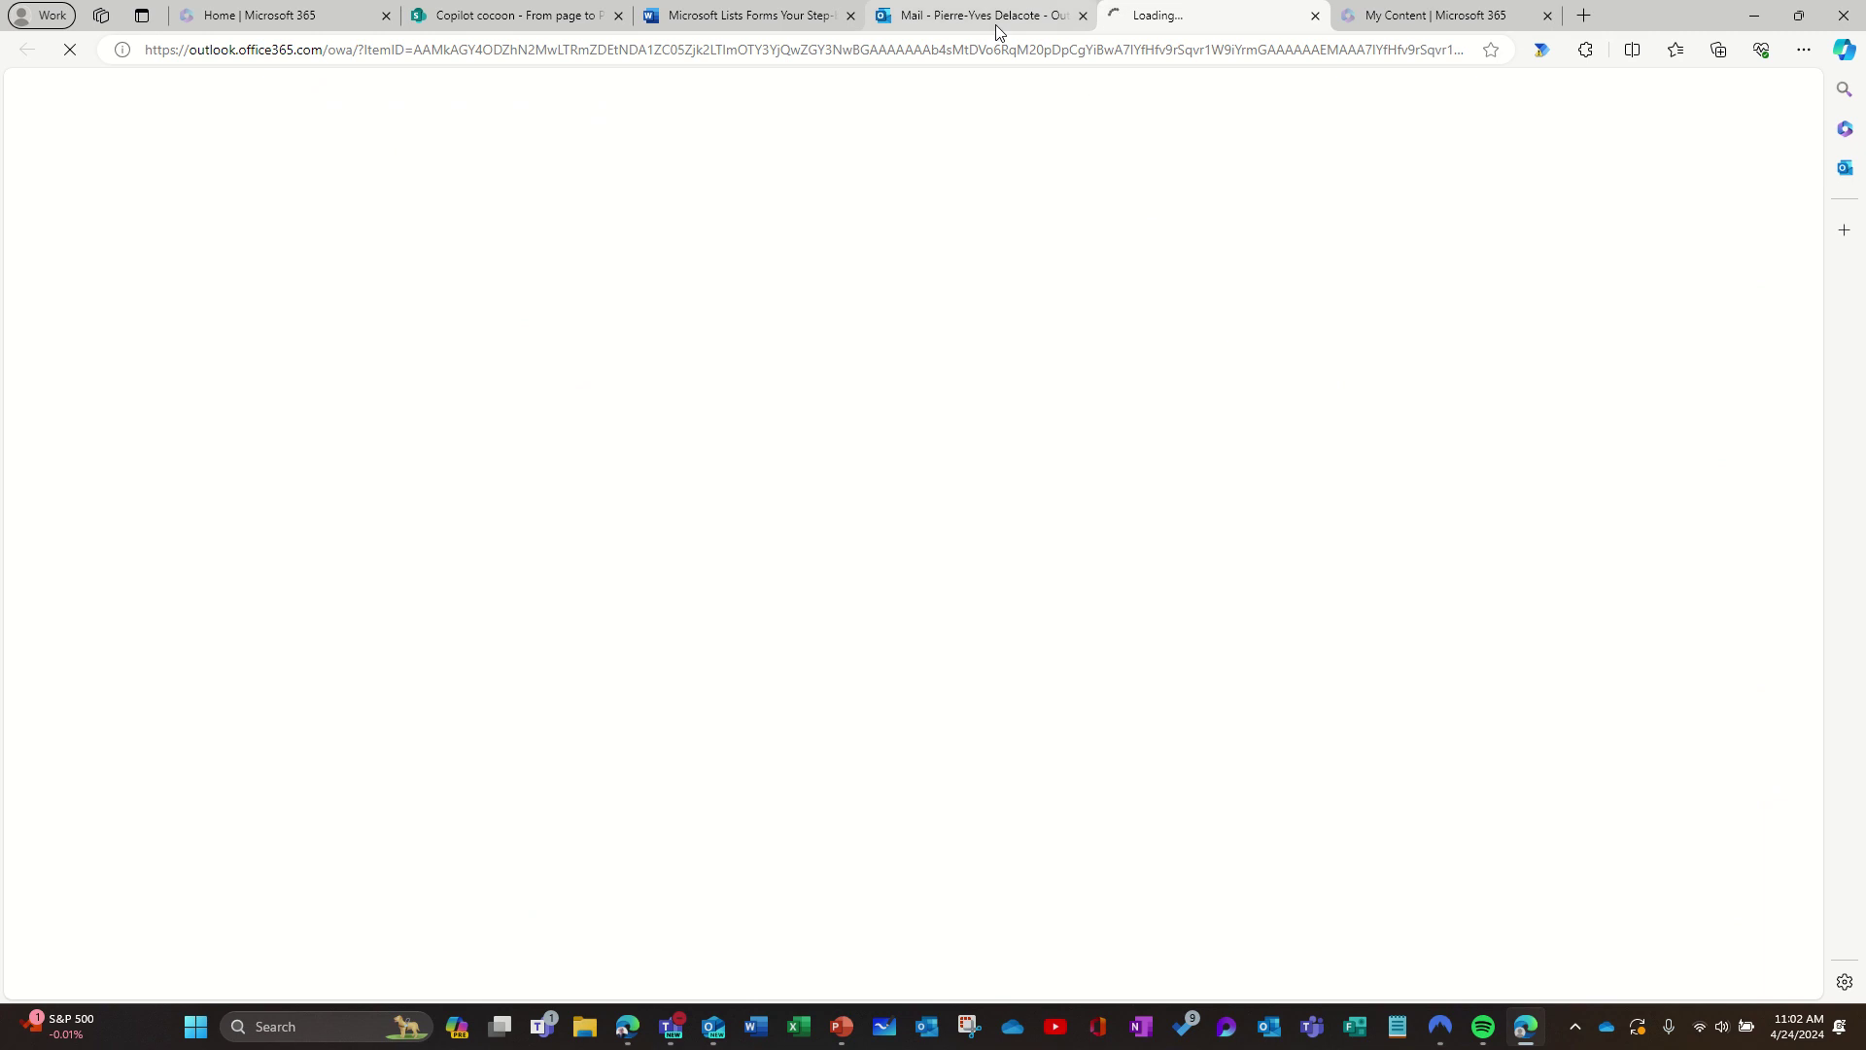
mouse_move(996, 20)
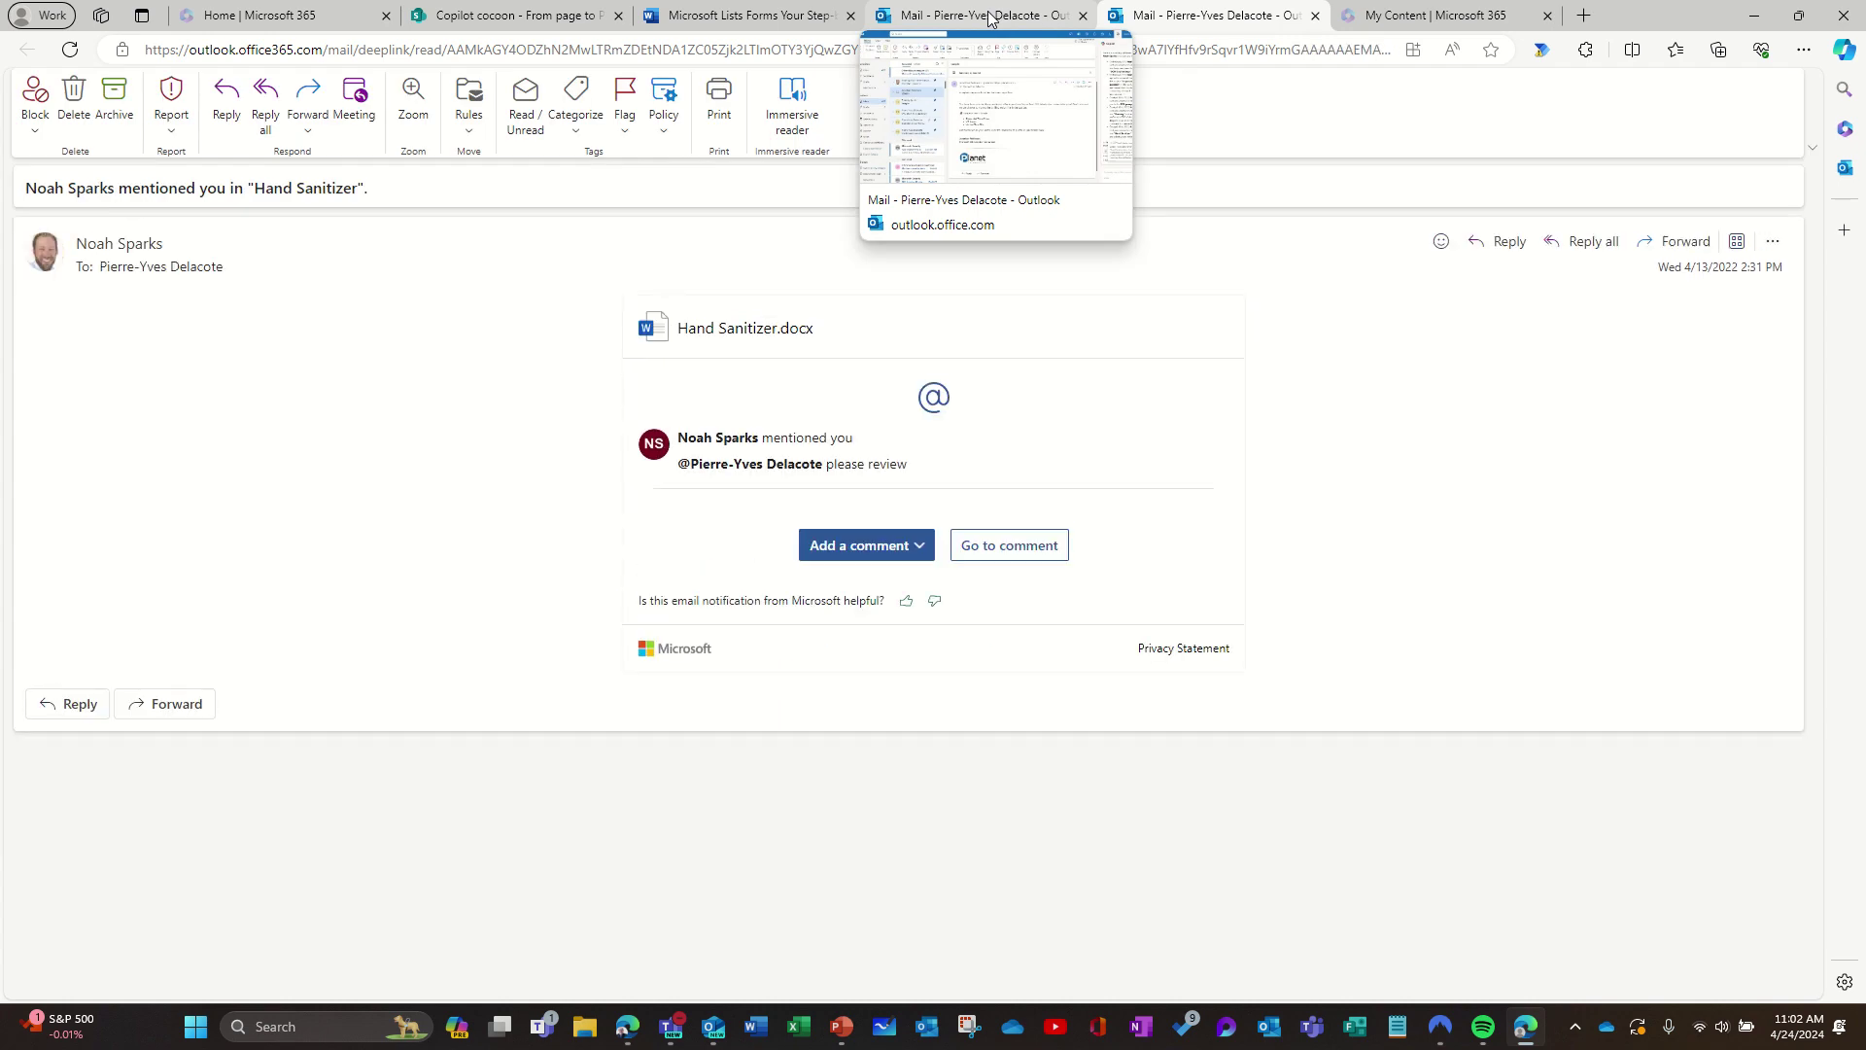
left_click(989, 17)
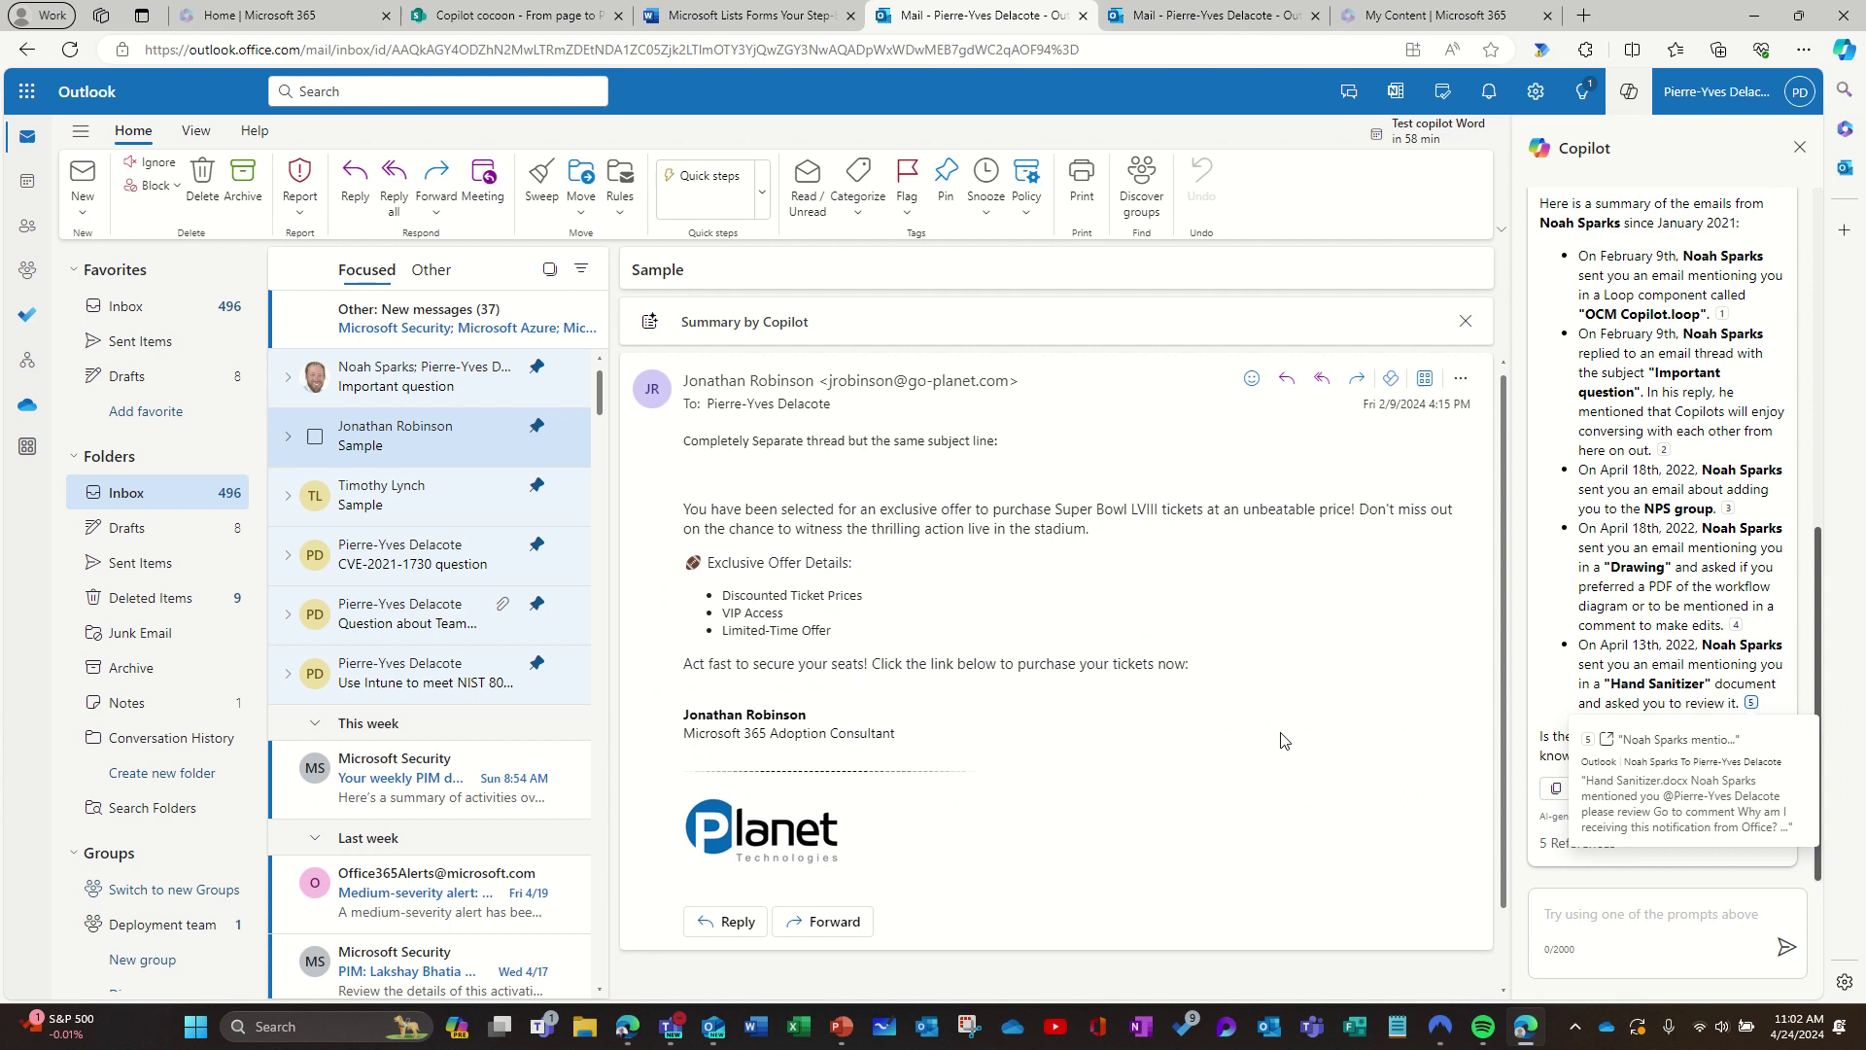
Step: Enter 'Summarize emails from last week' in Copilot and scroll the message list to Last week
left_click(1611, 935)
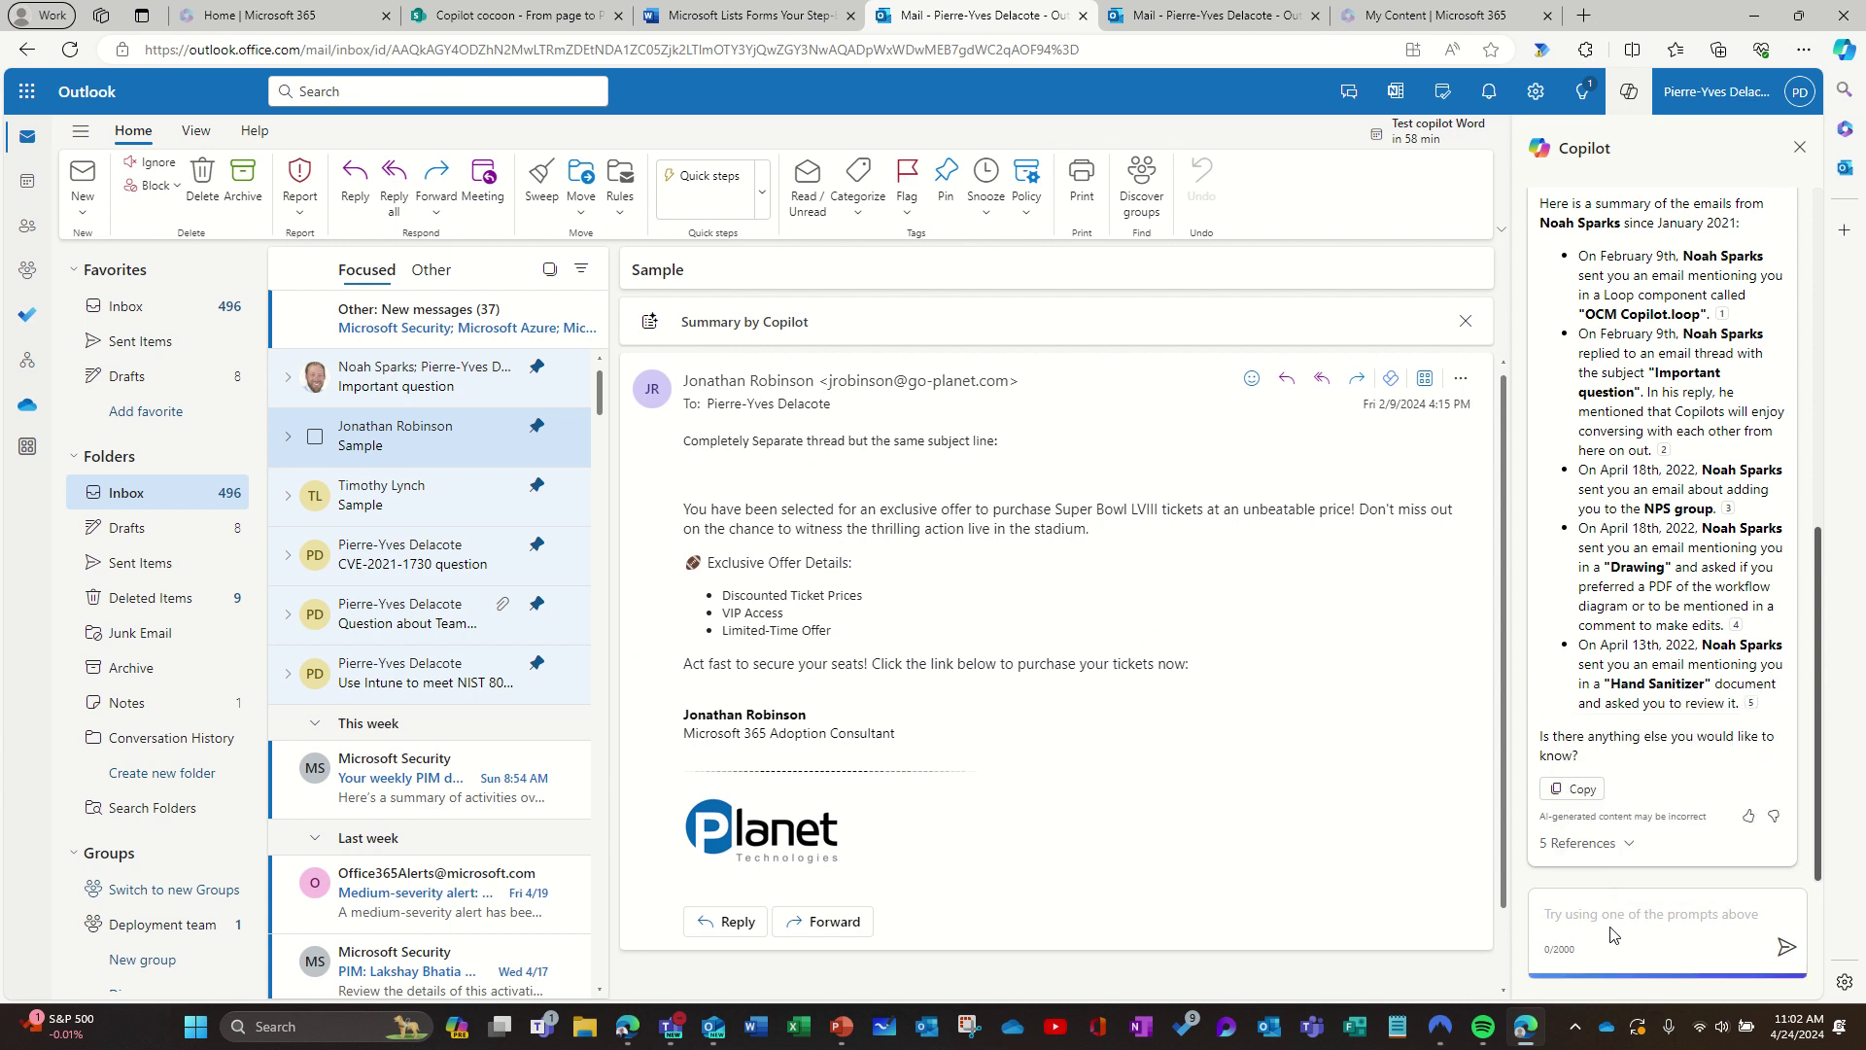
type("Summari")
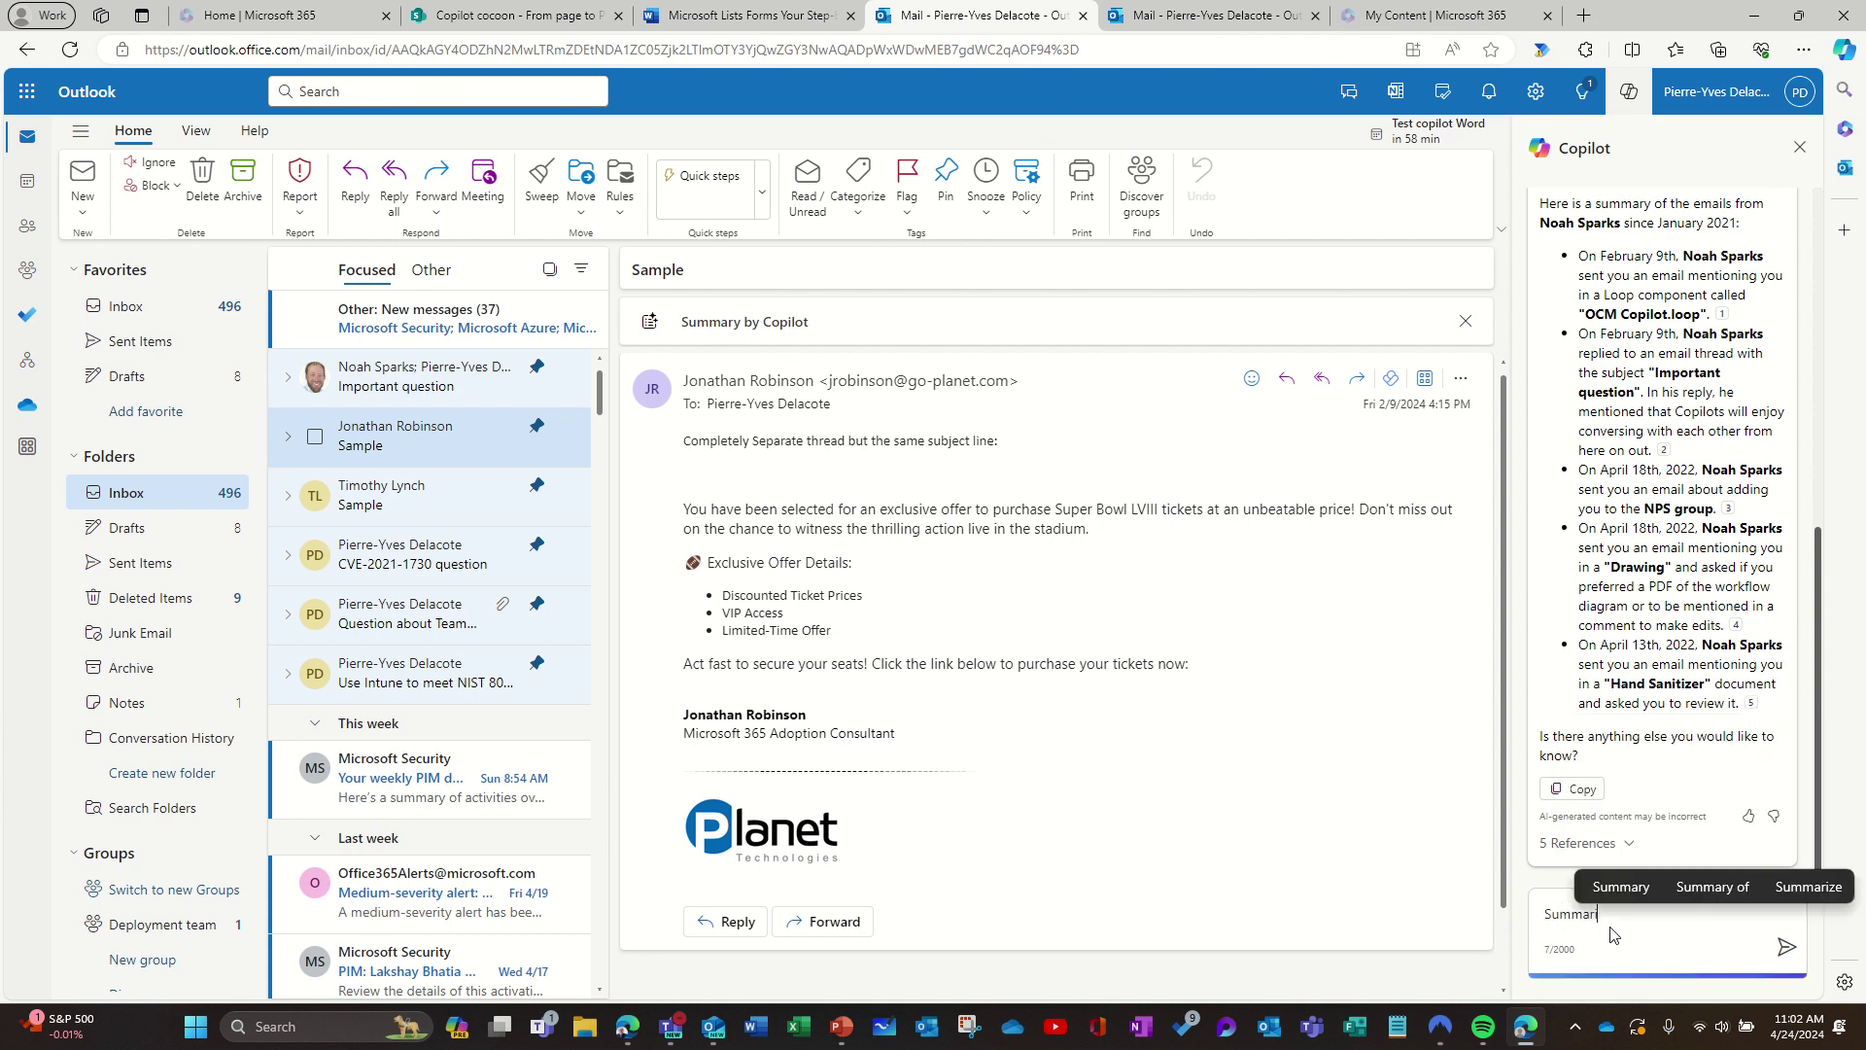
type("ze em")
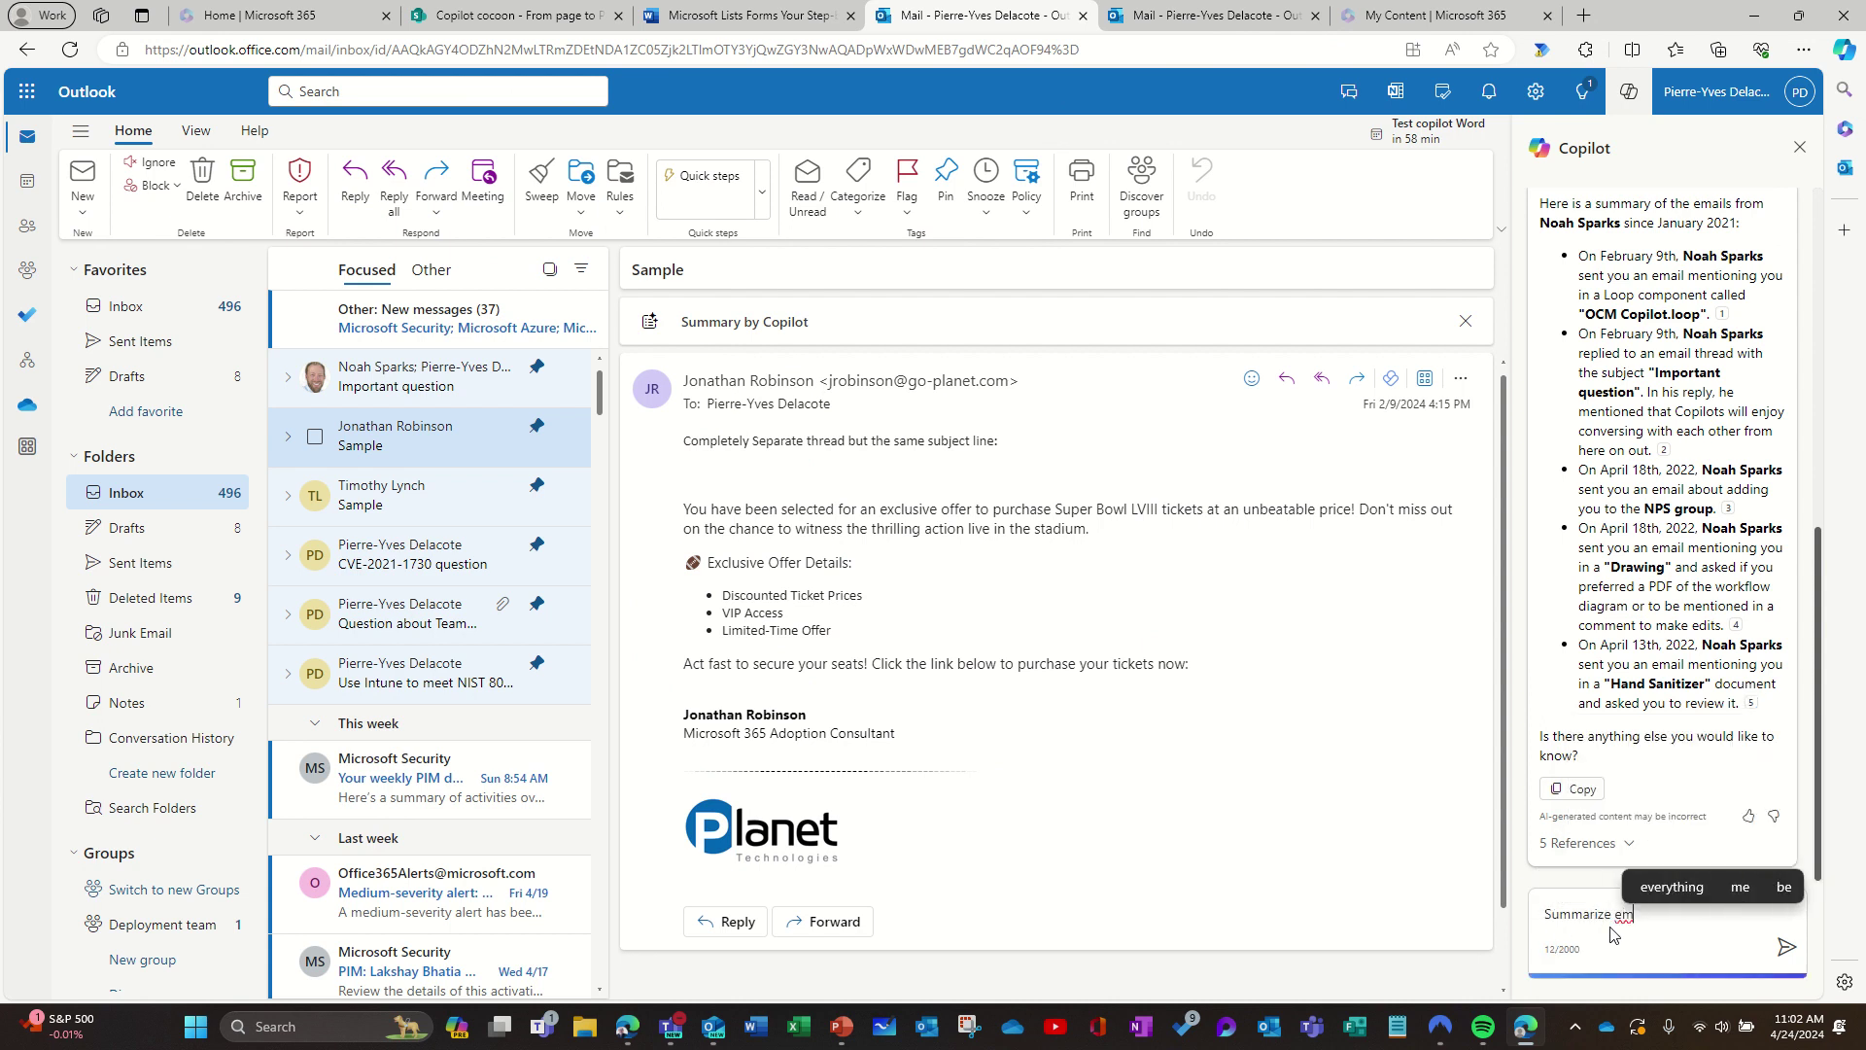
type("ails fr")
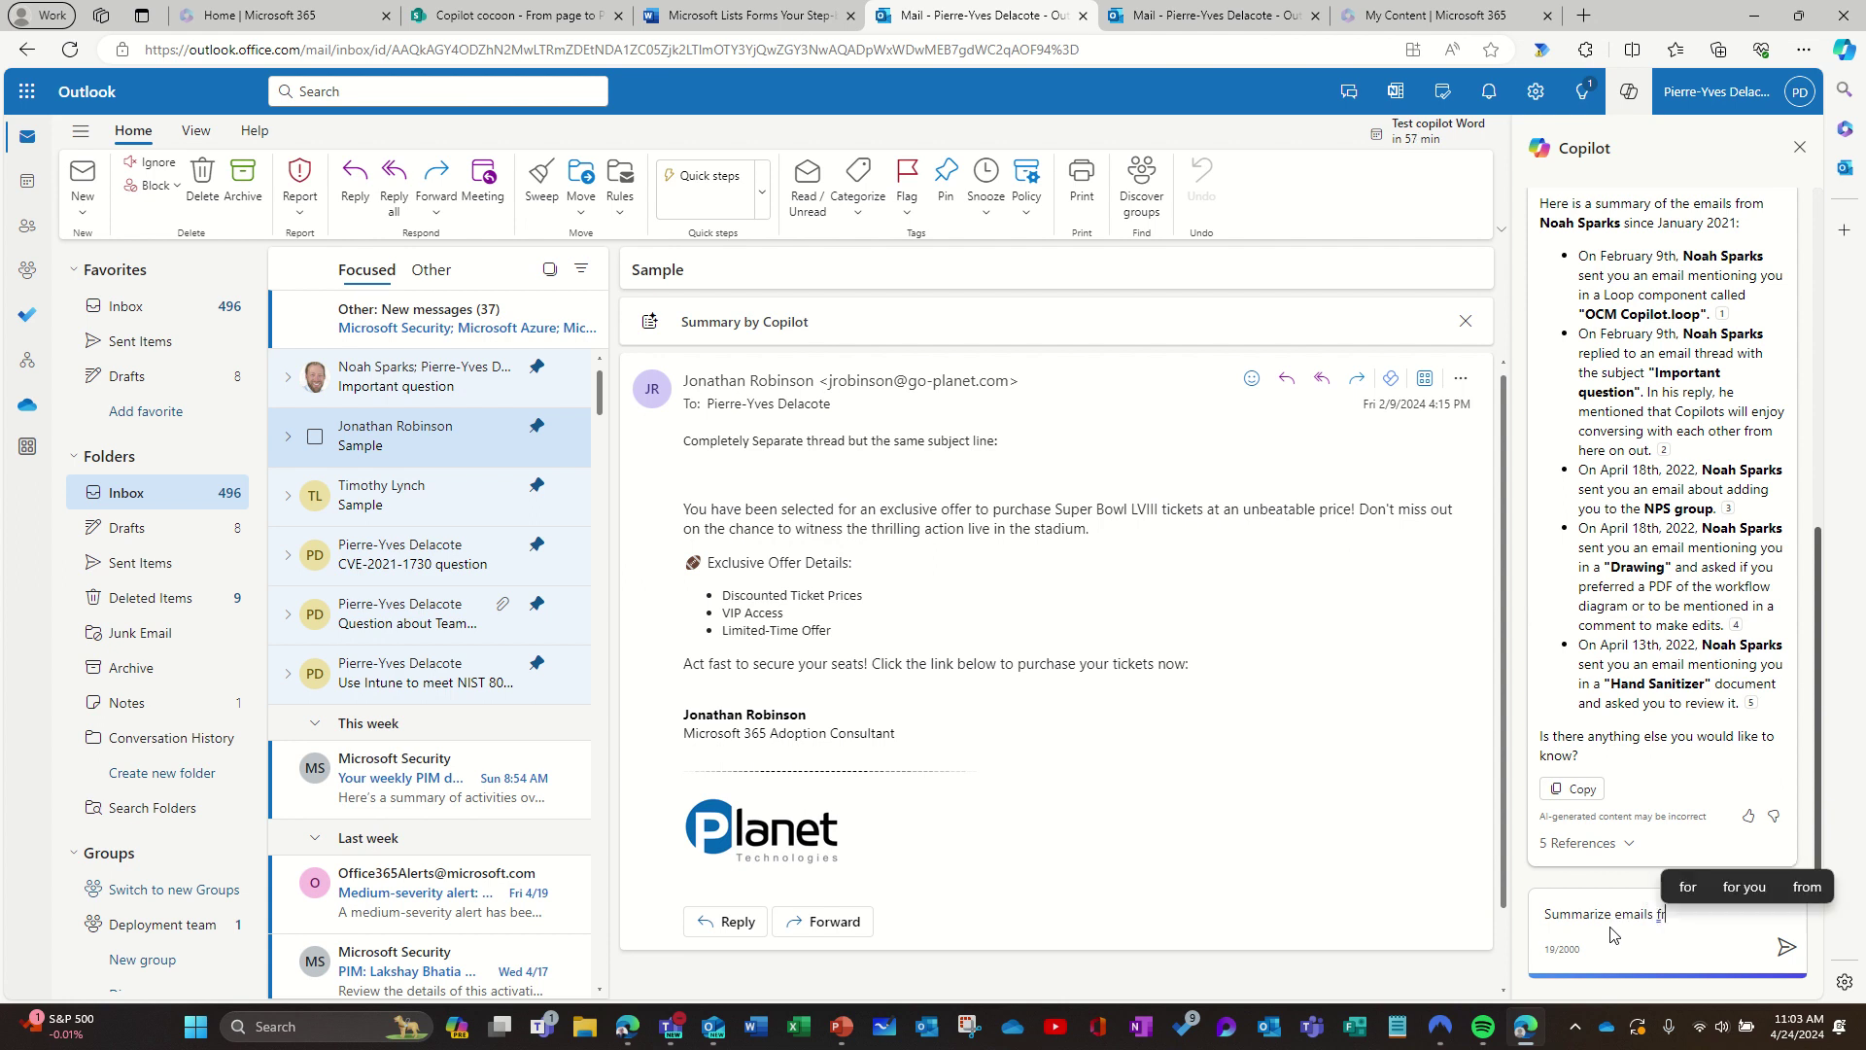
type("om last week")
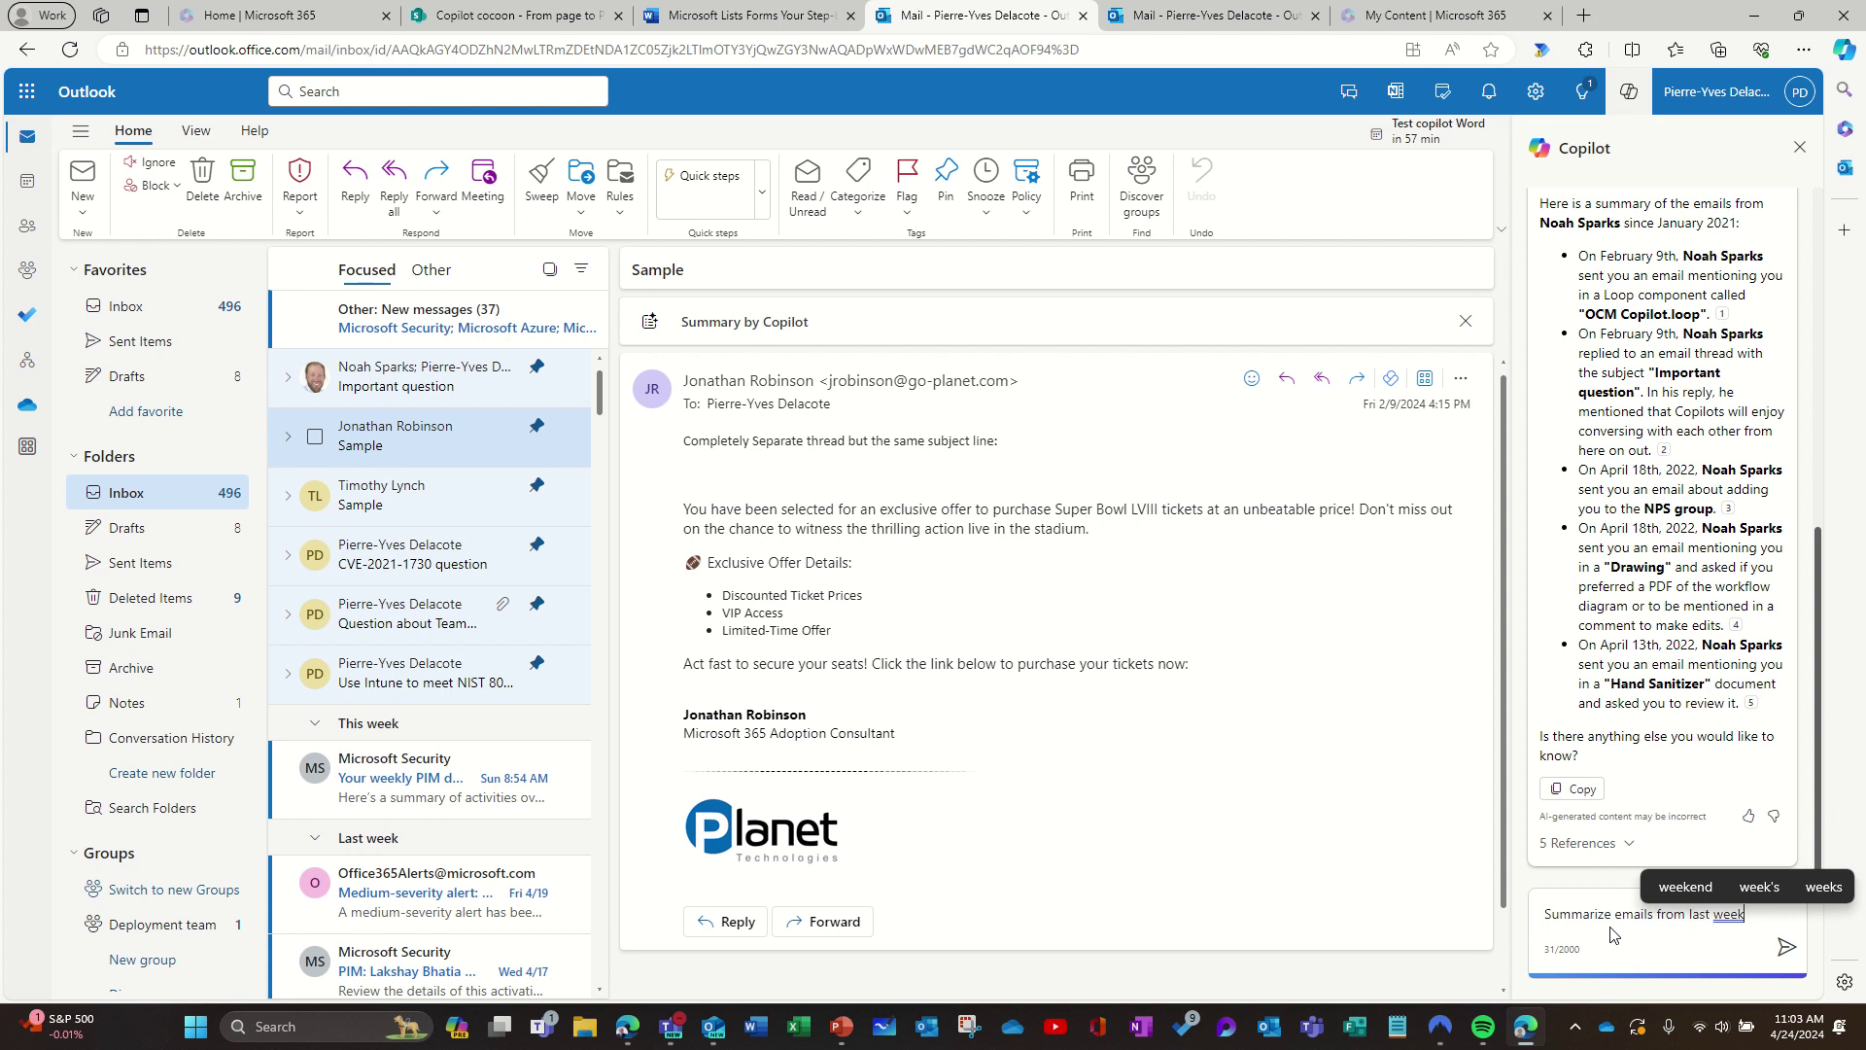
scroll(464, 831, "down", 4)
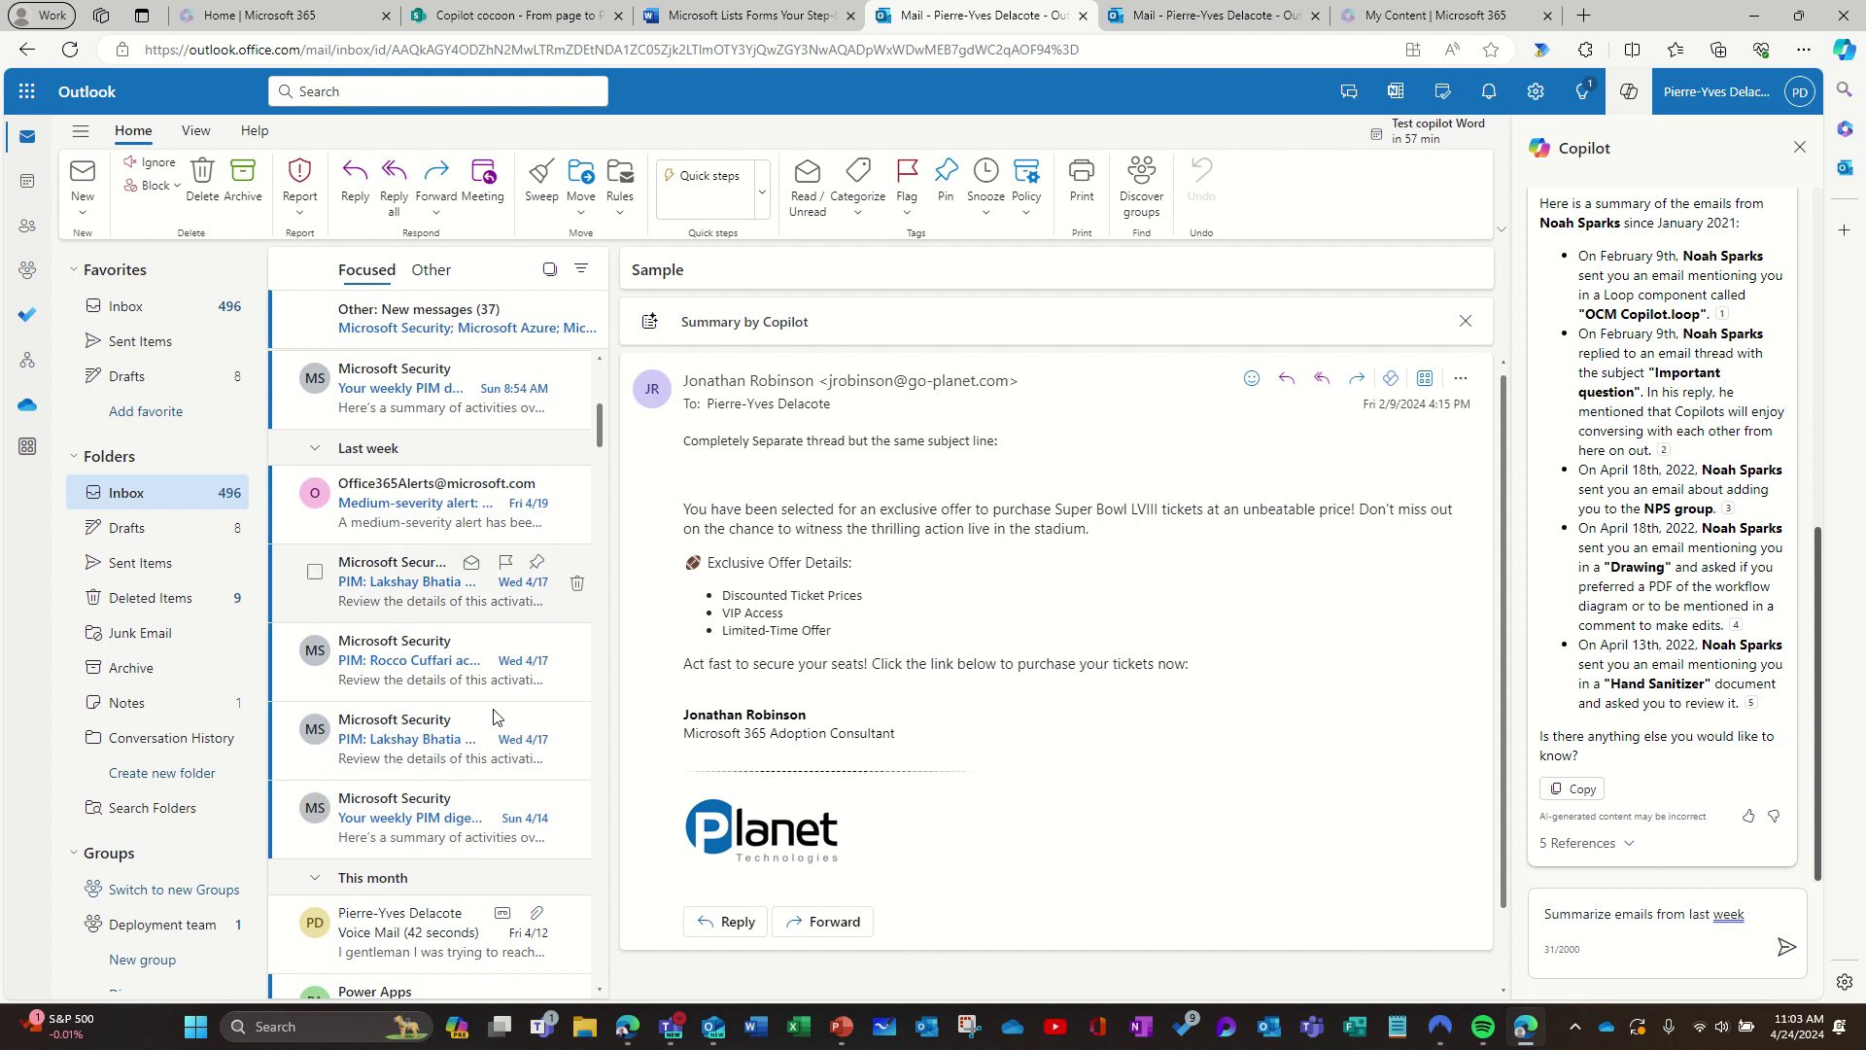
Step: Send the last-week summary request and get Copilot's list of security and alert emails
left_click(1787, 949)
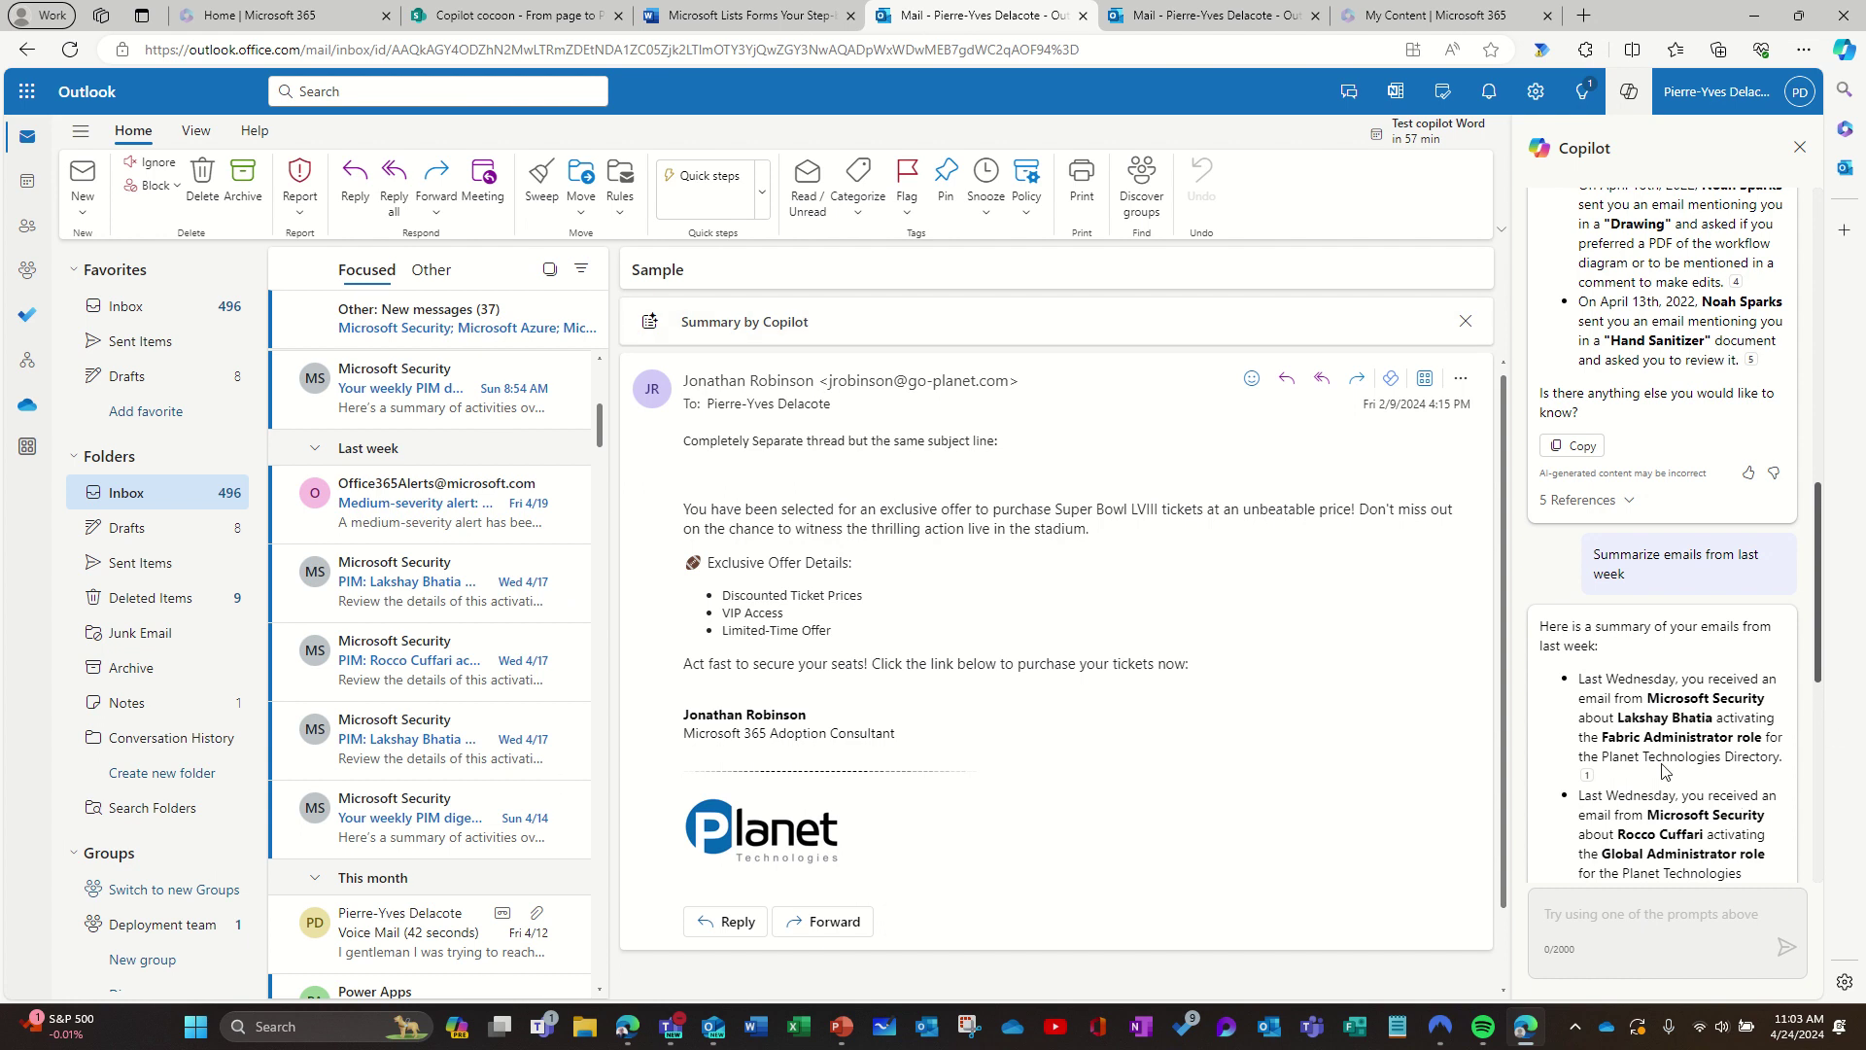
Step: Ask Copilot 'What important email did I receive in the last two weeks?'
left_click(1632, 920)
type("Wha")
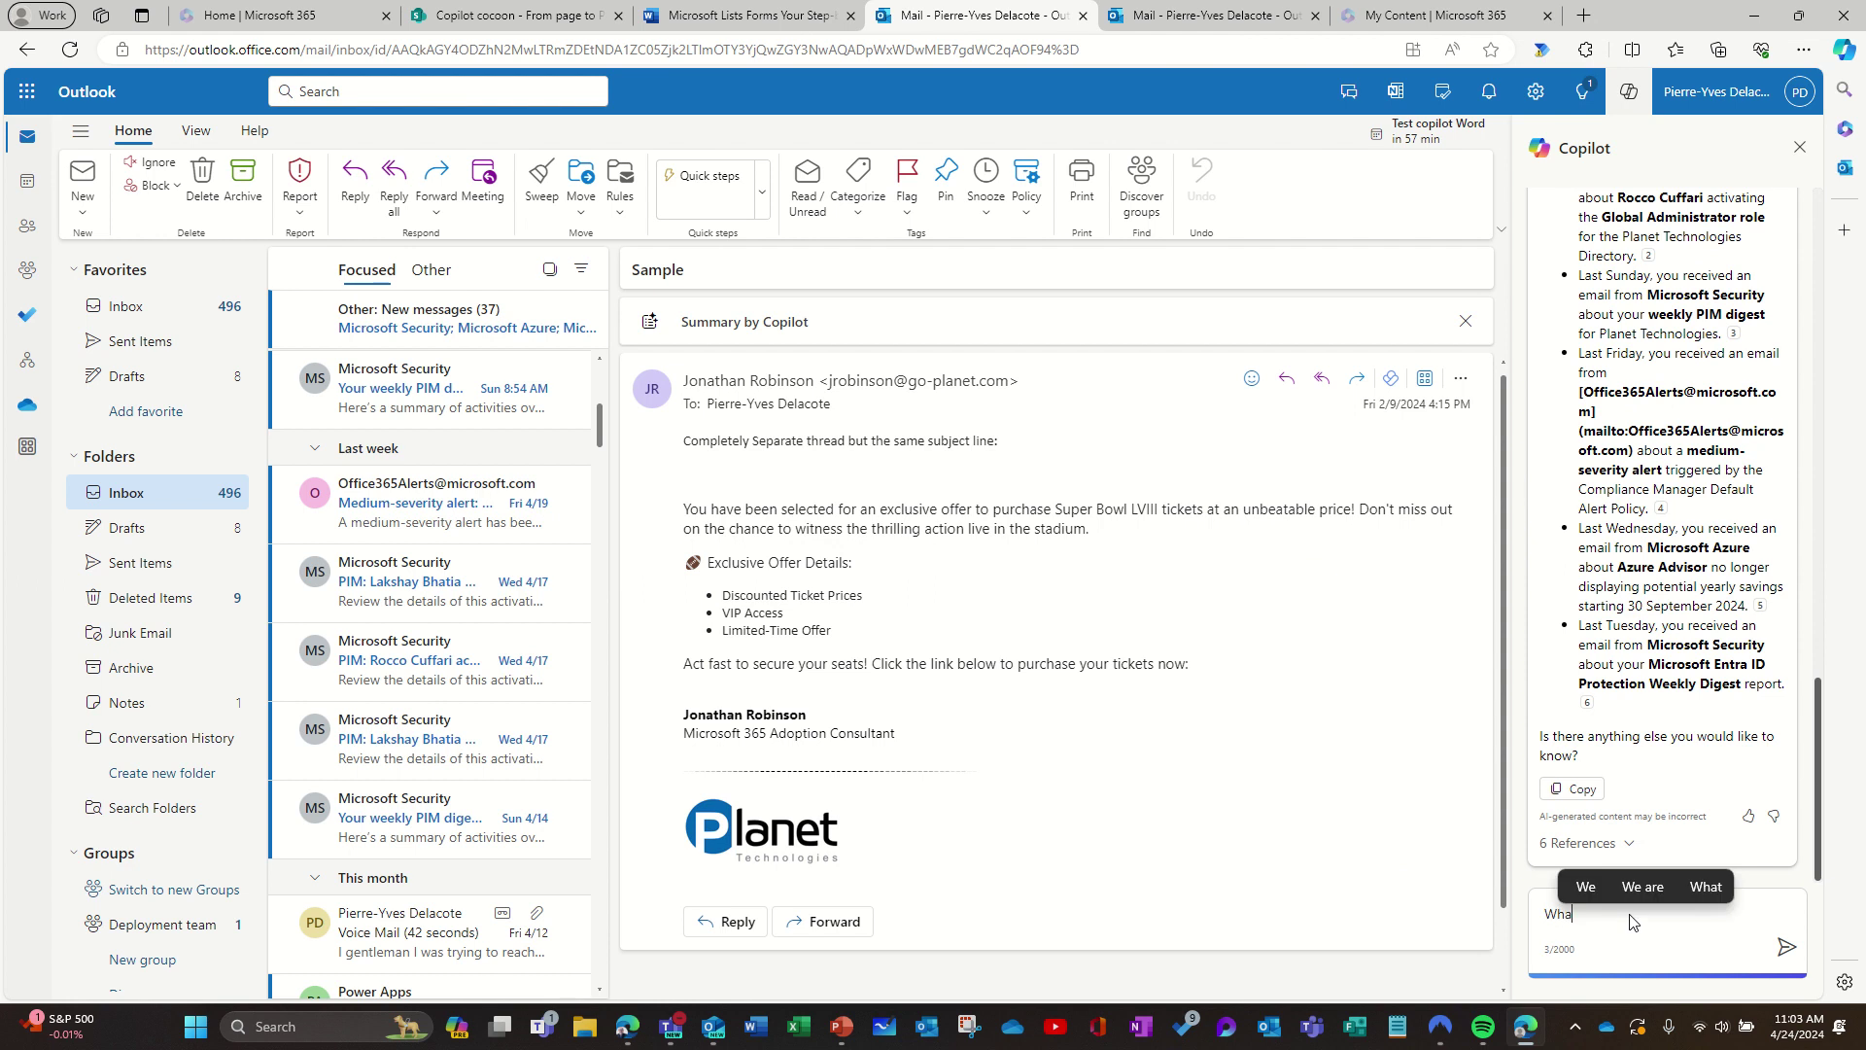
type("t im")
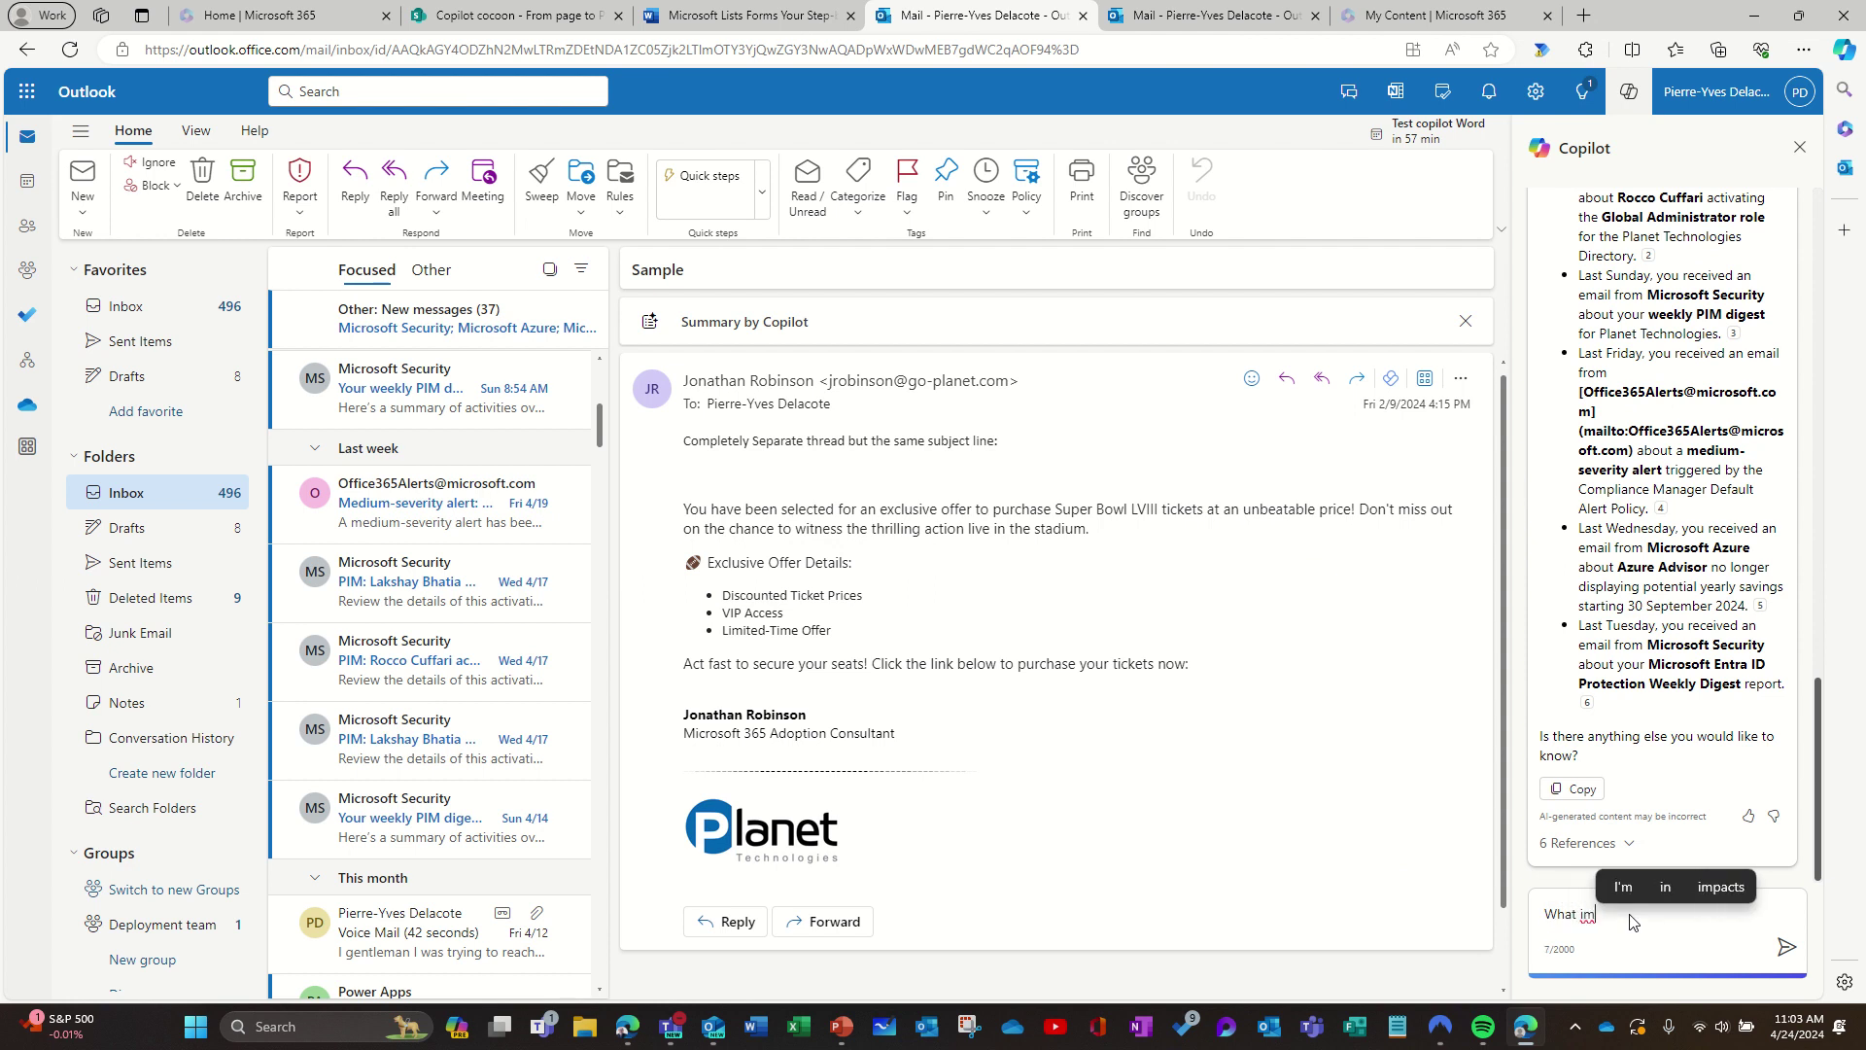
type("portant email did")
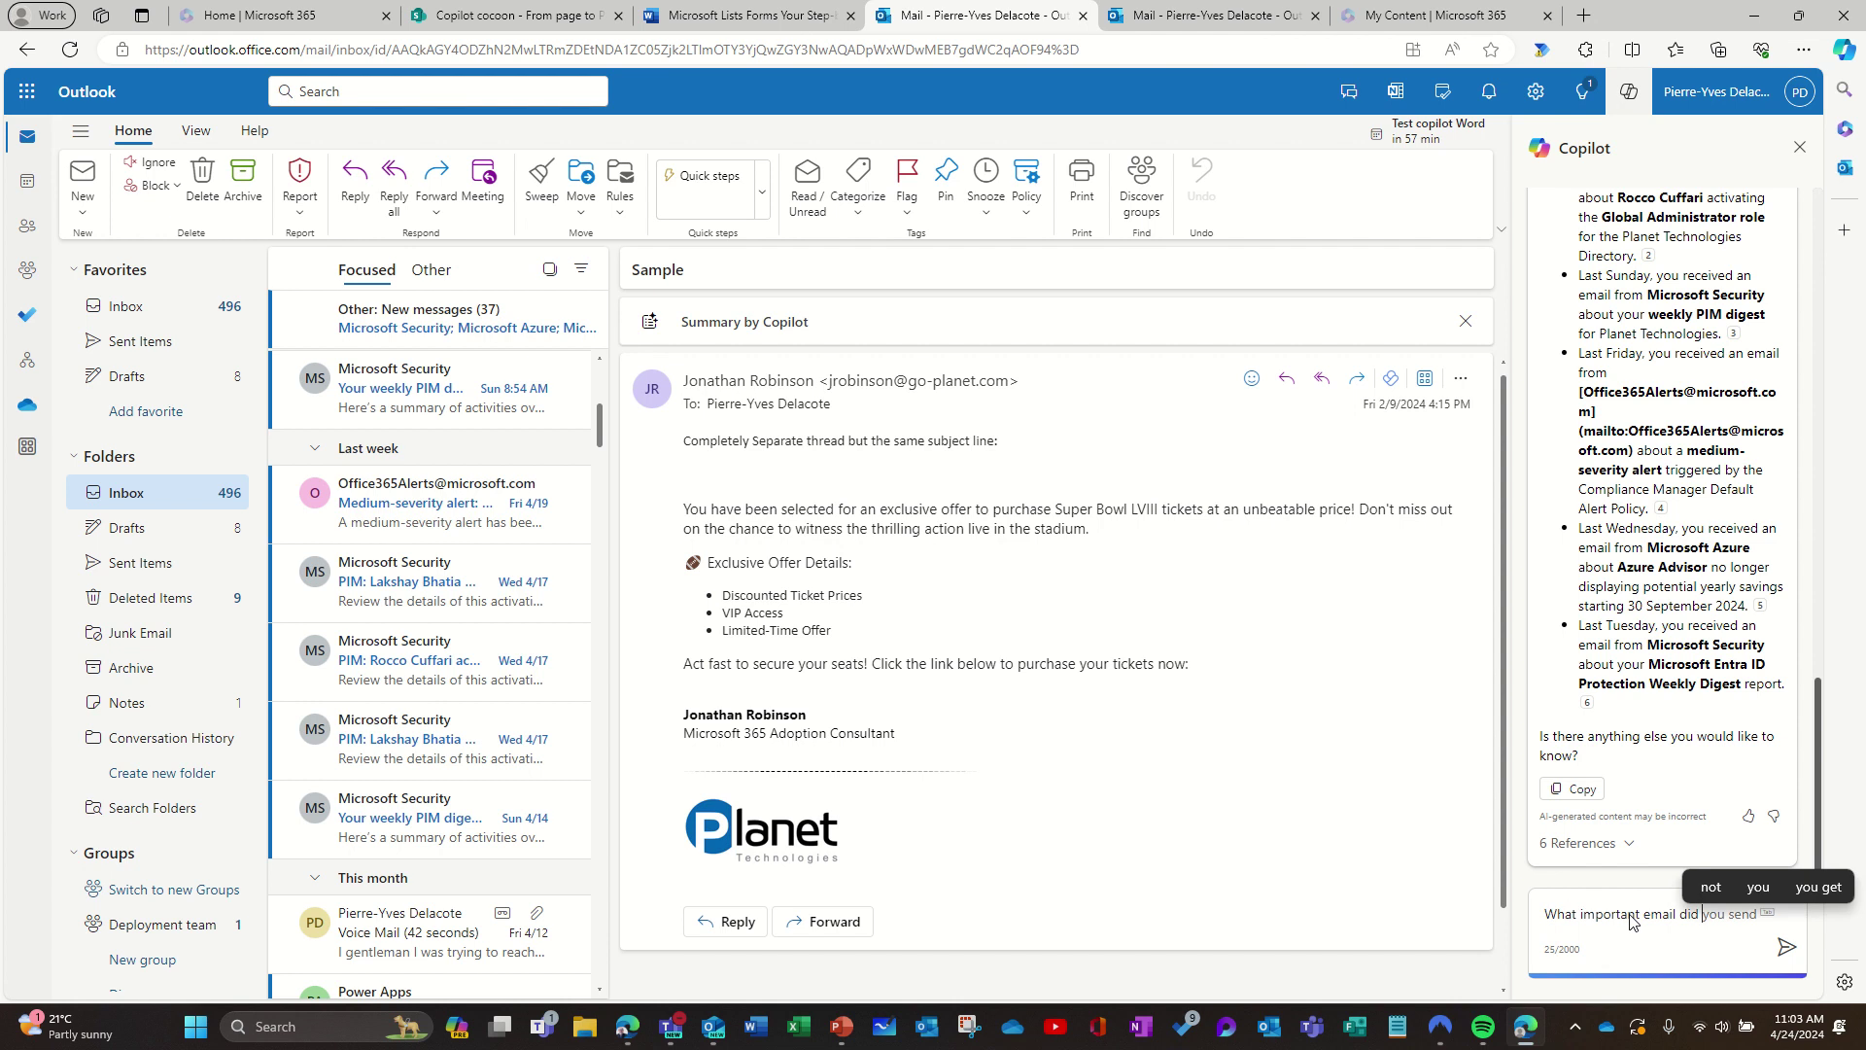
type(" I receive ")
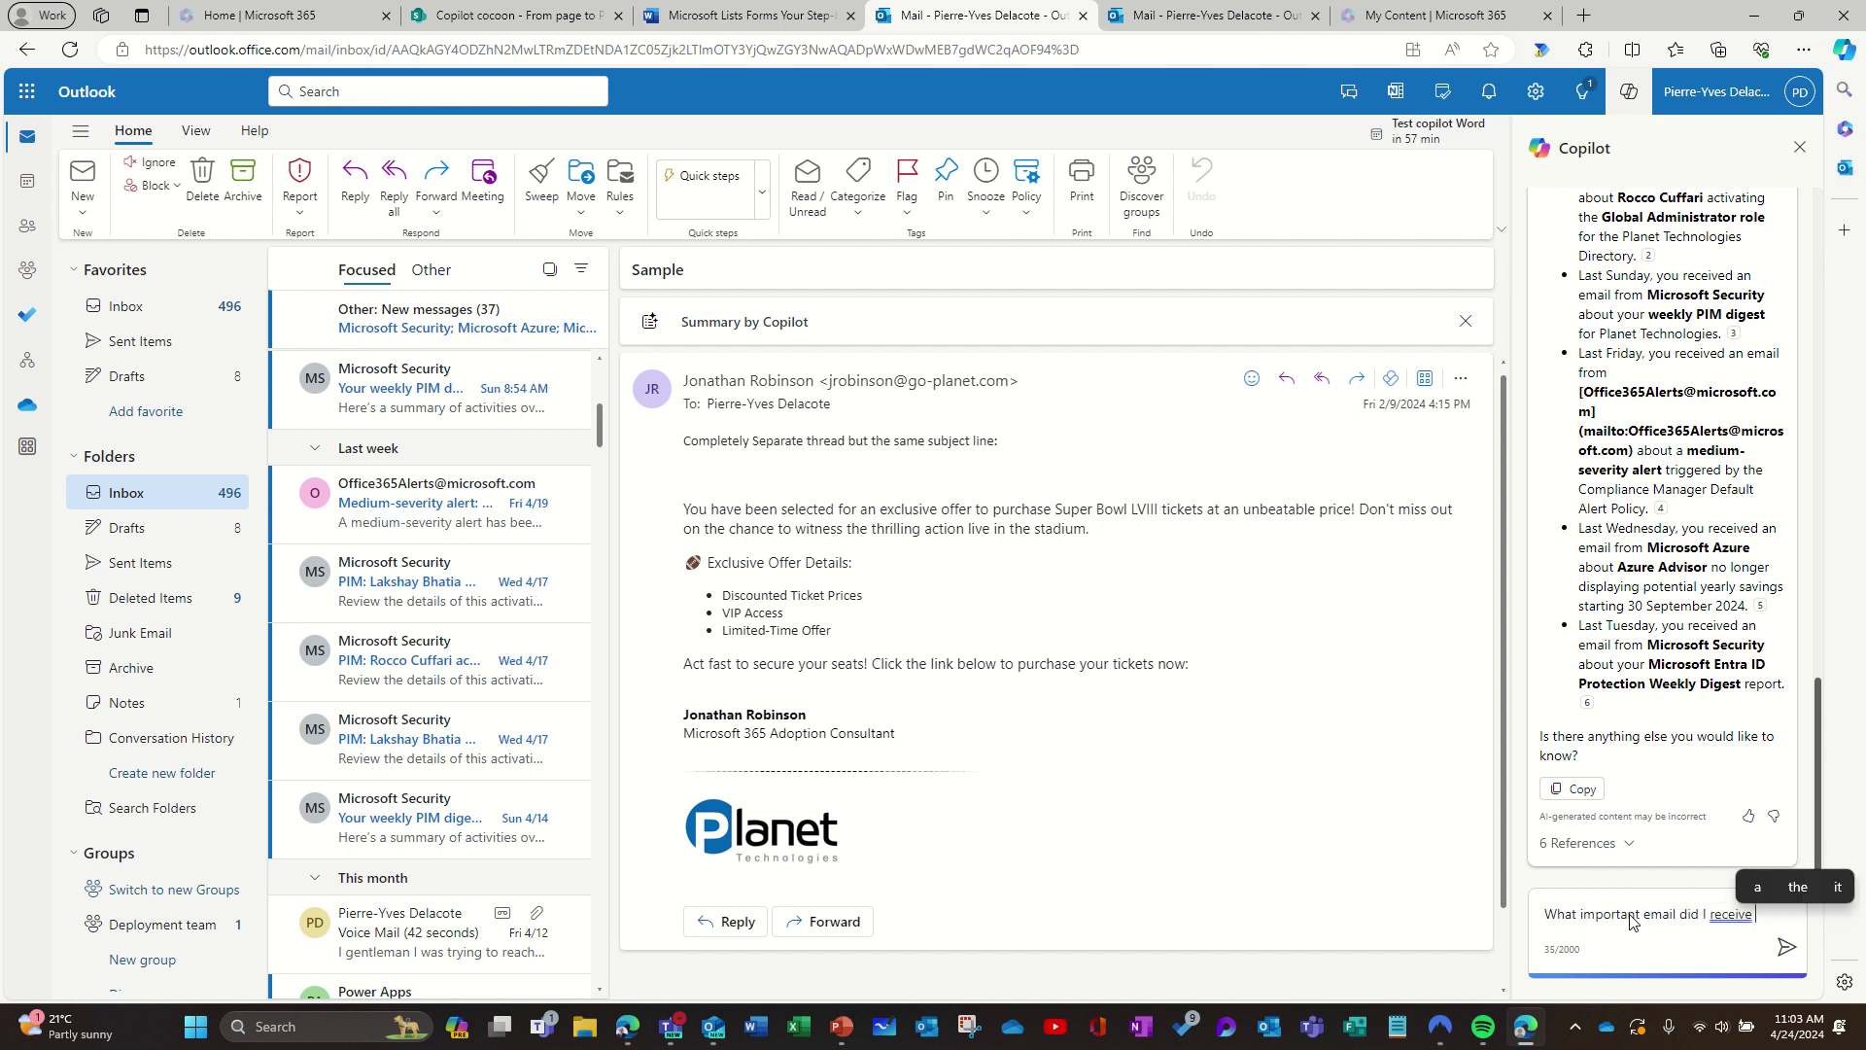
type("in the ")
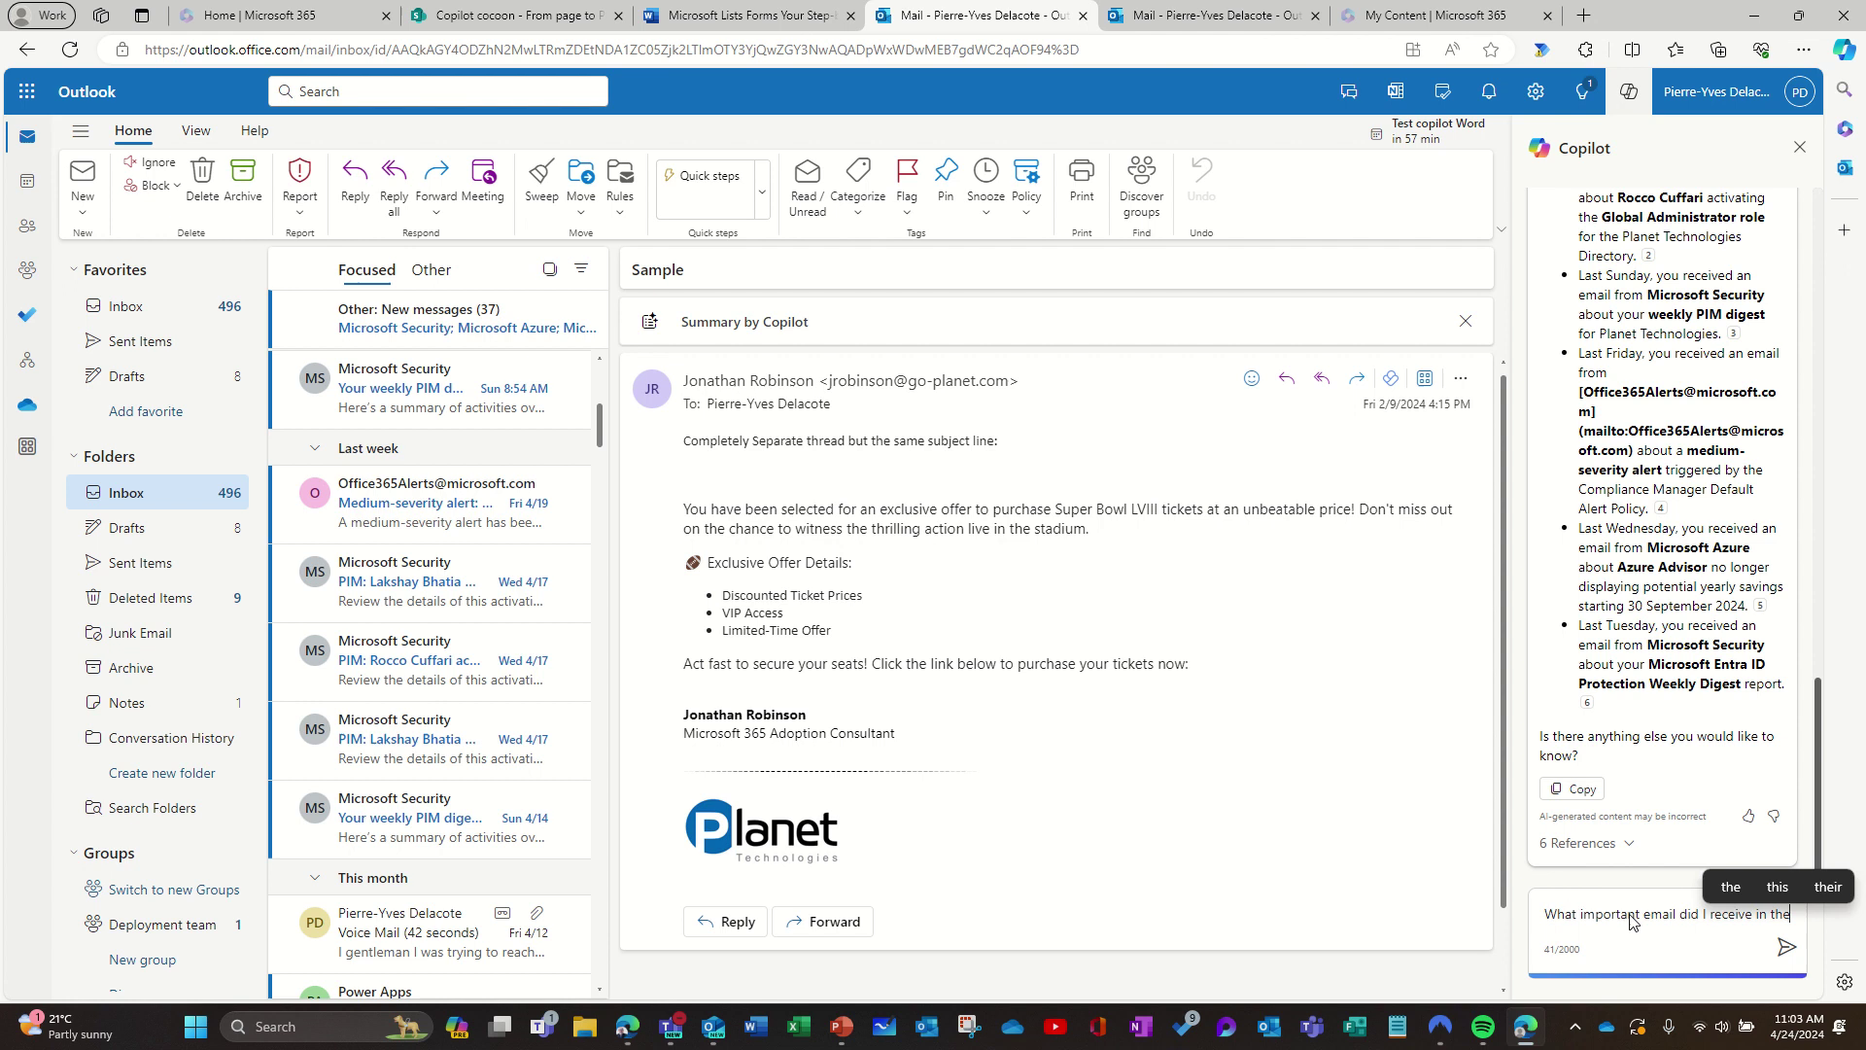
type("last ")
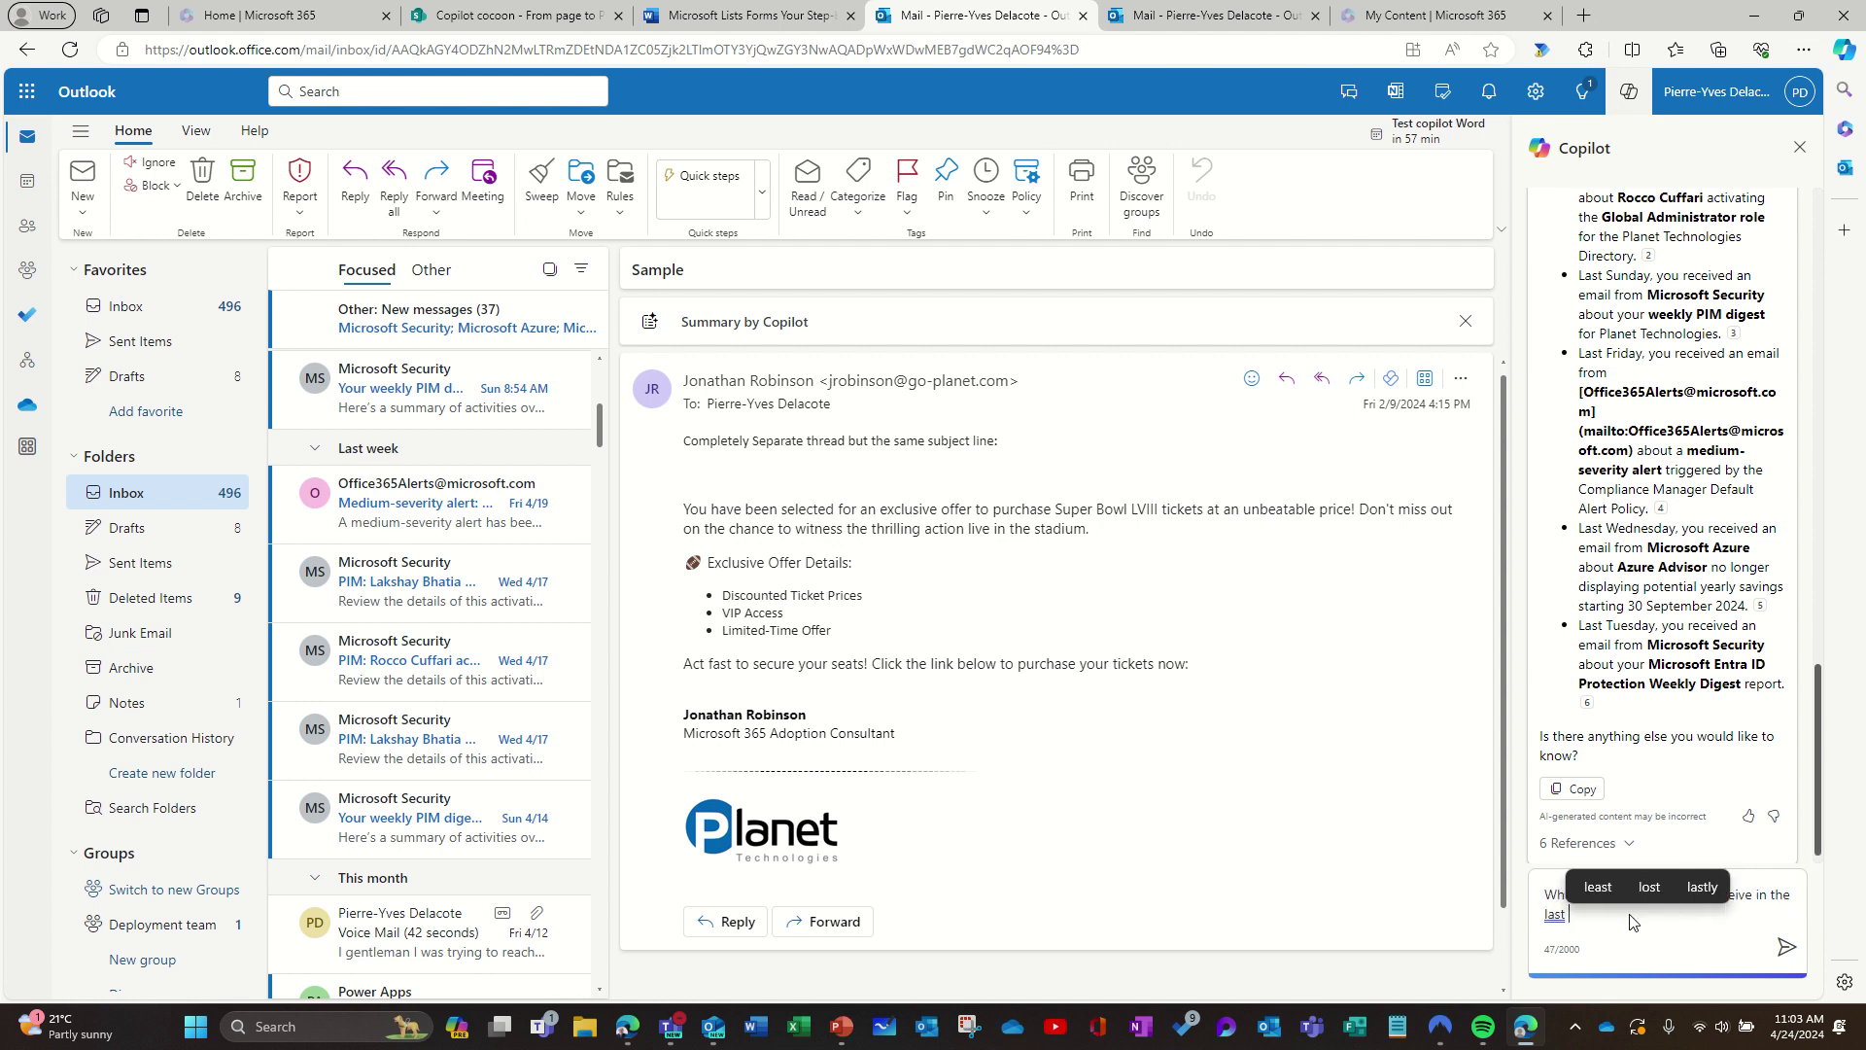
type("two weeks?")
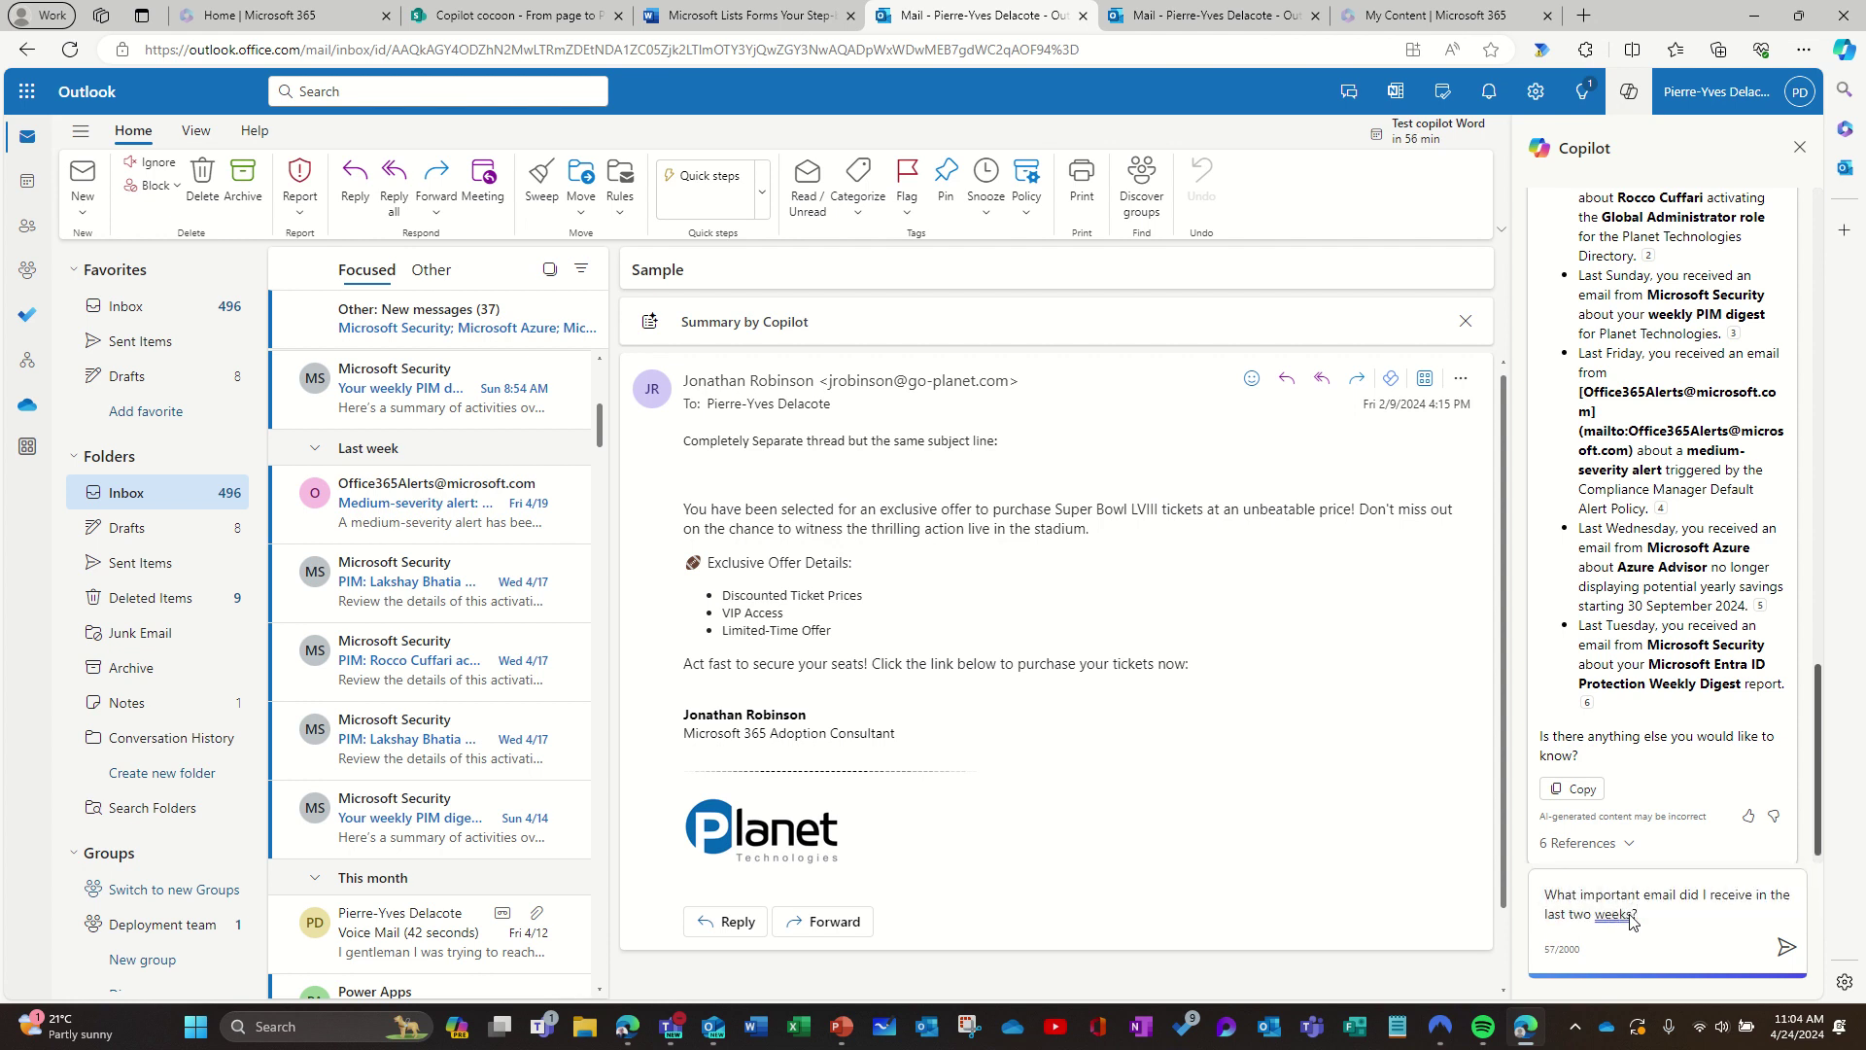
key("Return")
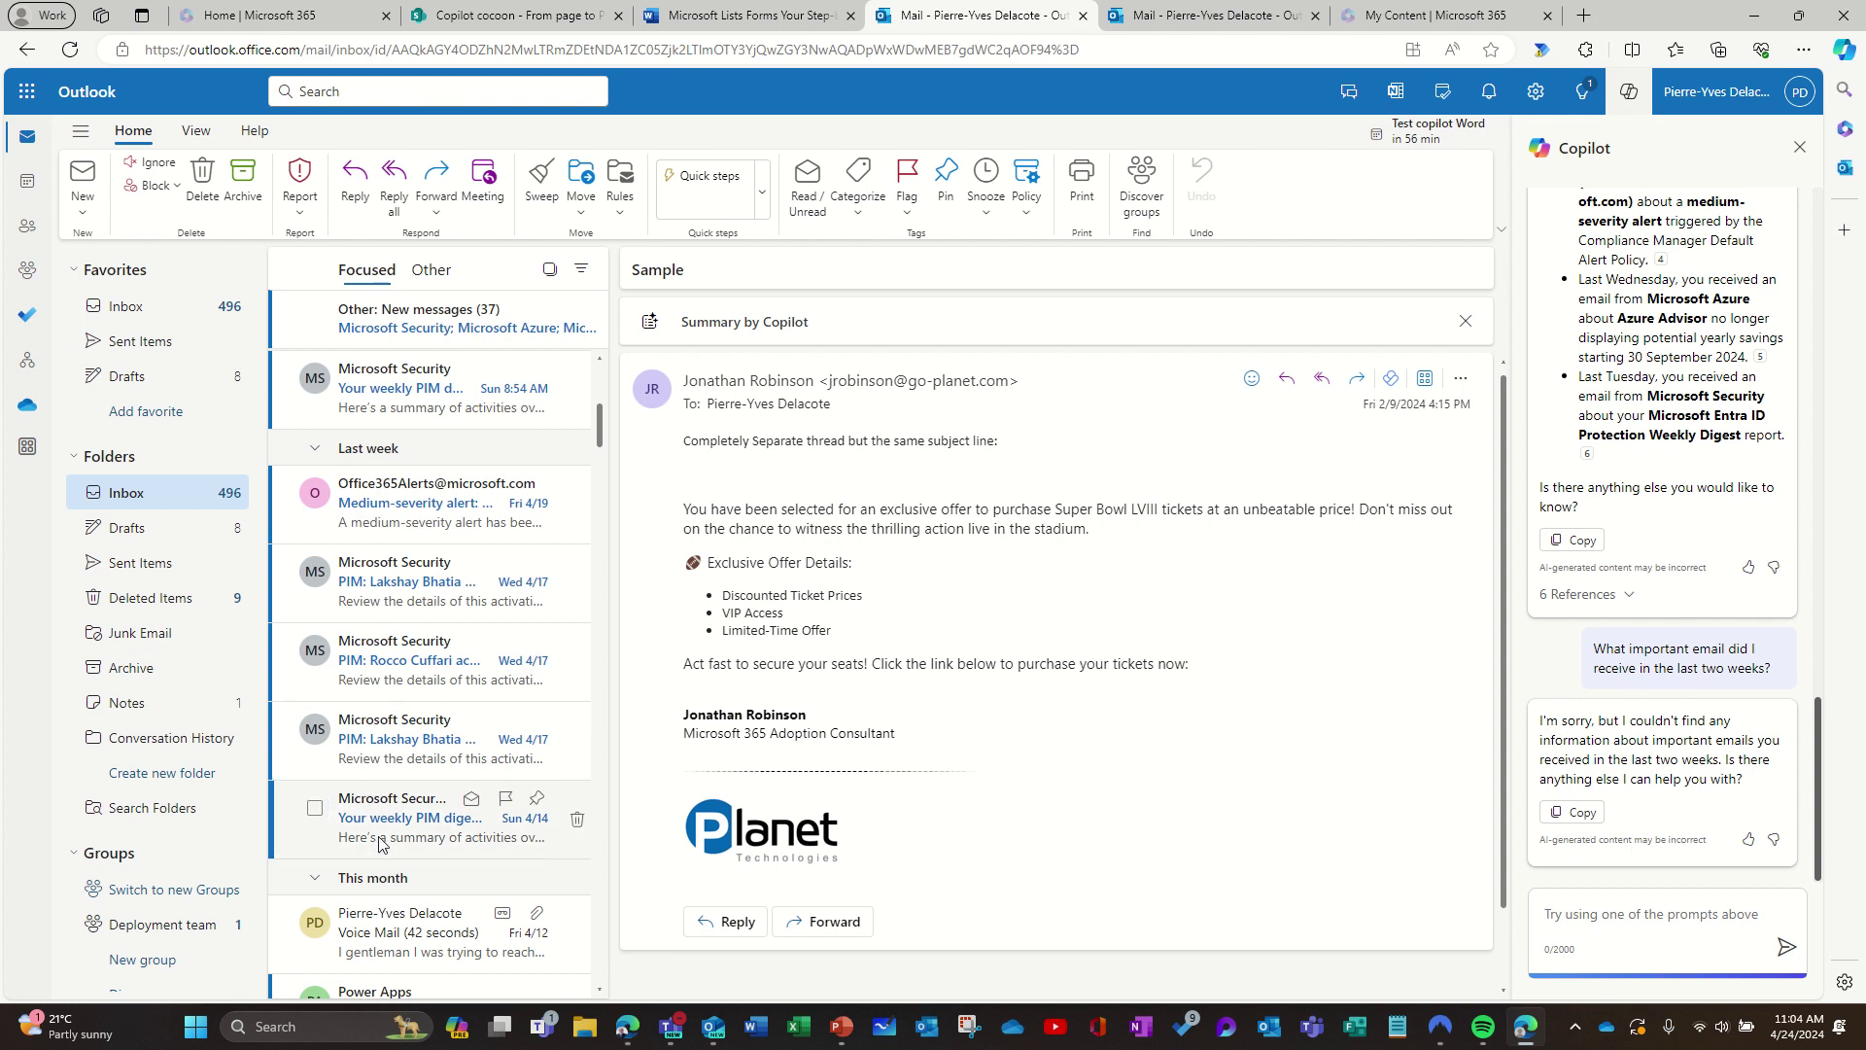
Step: Ask Copilot 'What emails did I receive about Copilot since January?'
left_click(1598, 933)
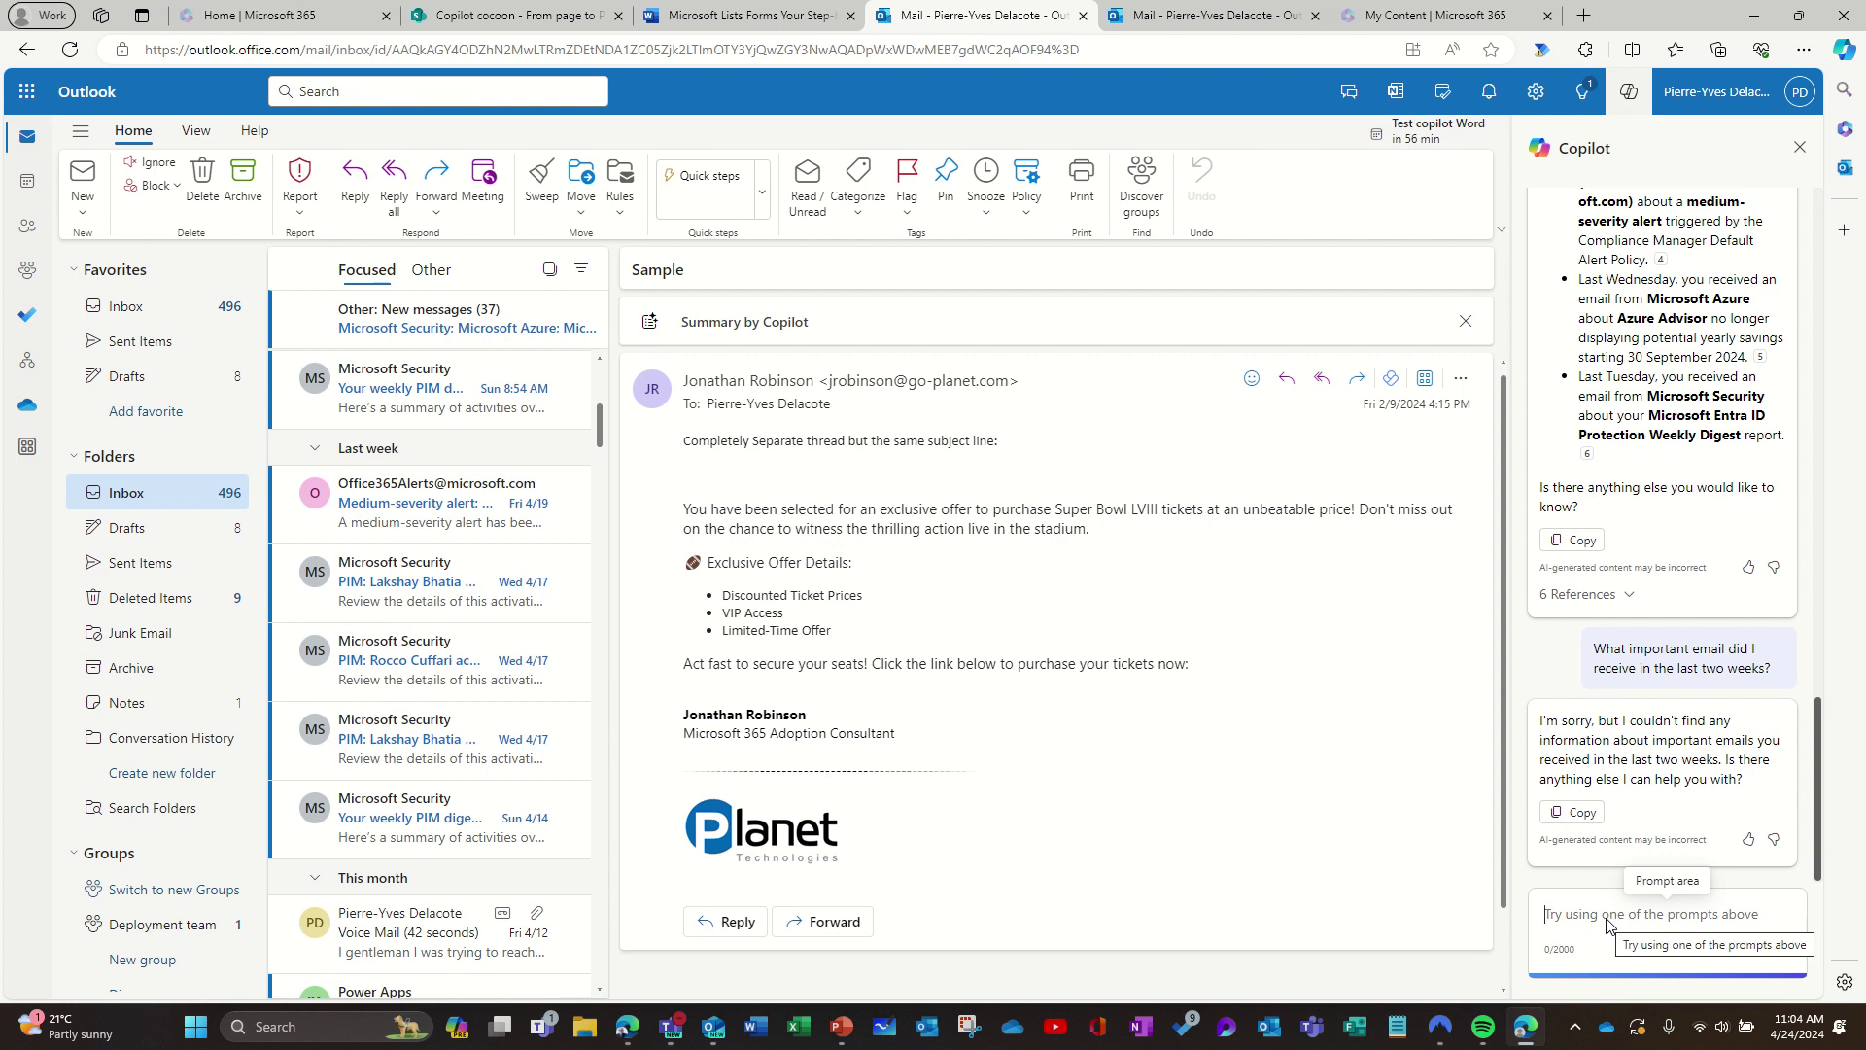
type("W")
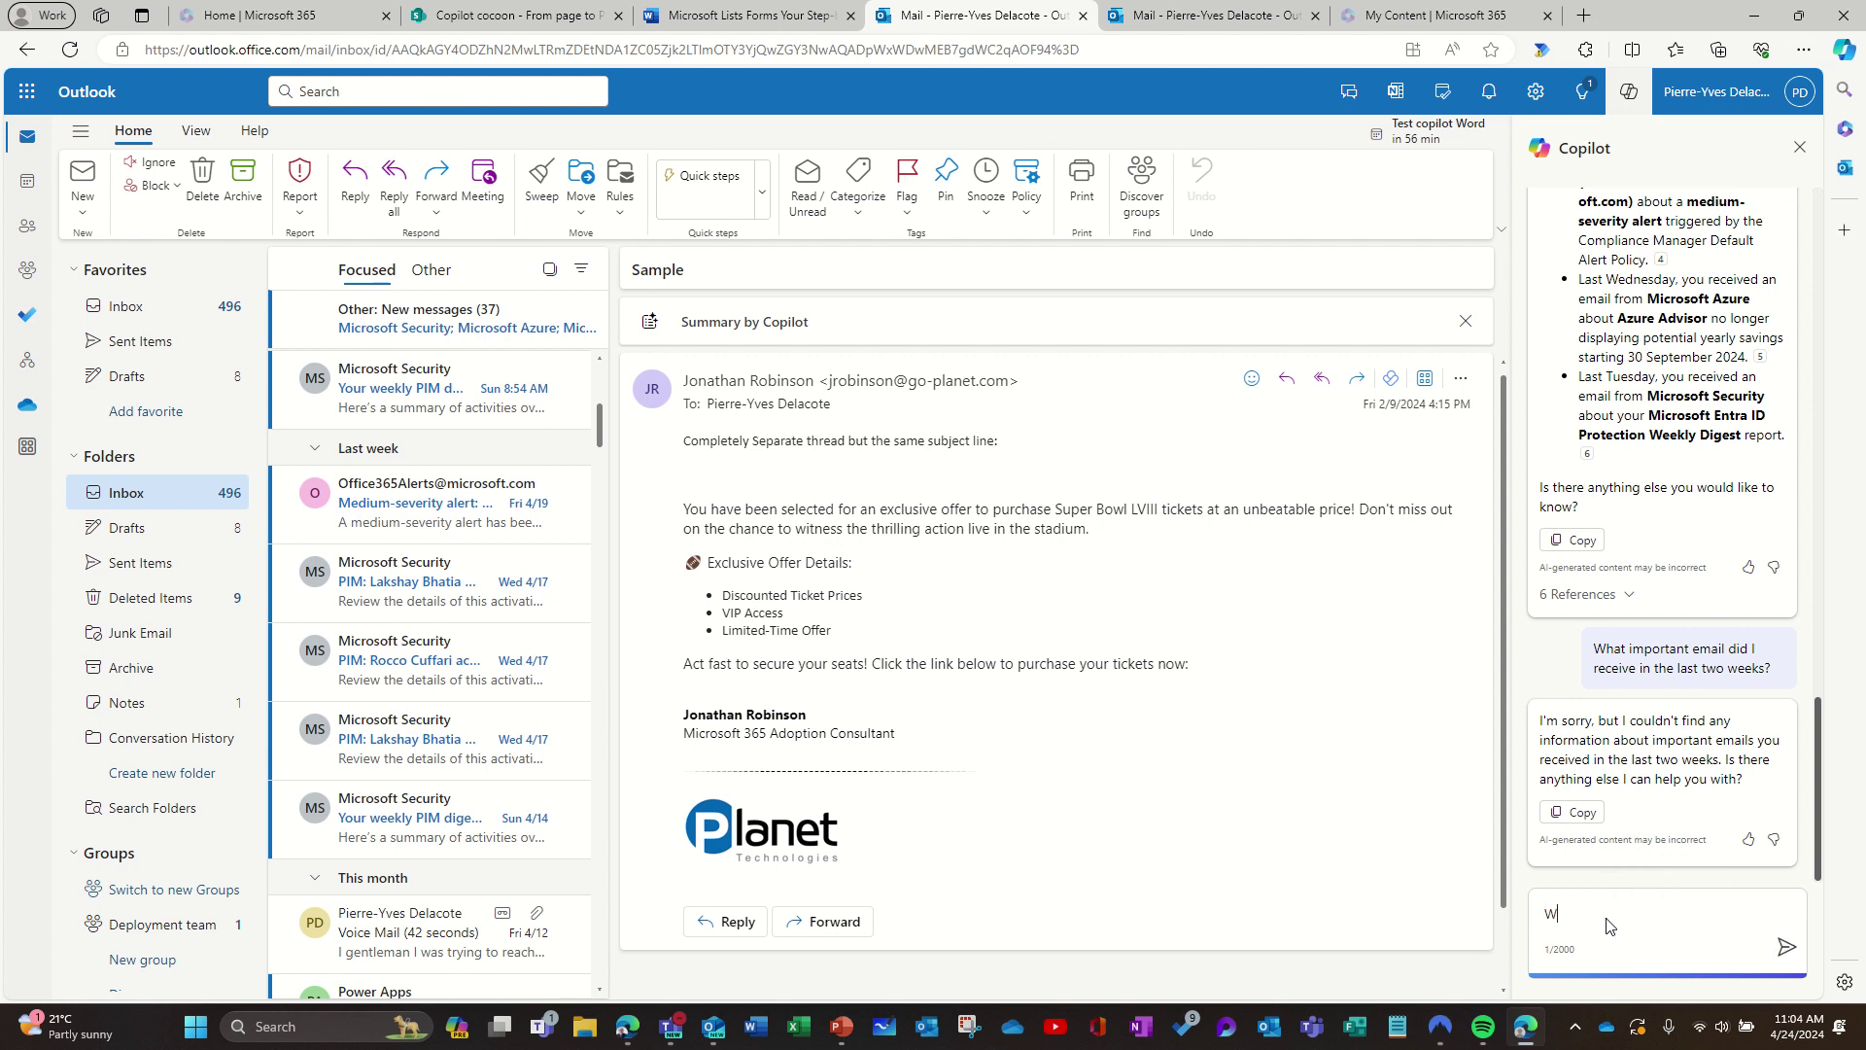
type("hat emai")
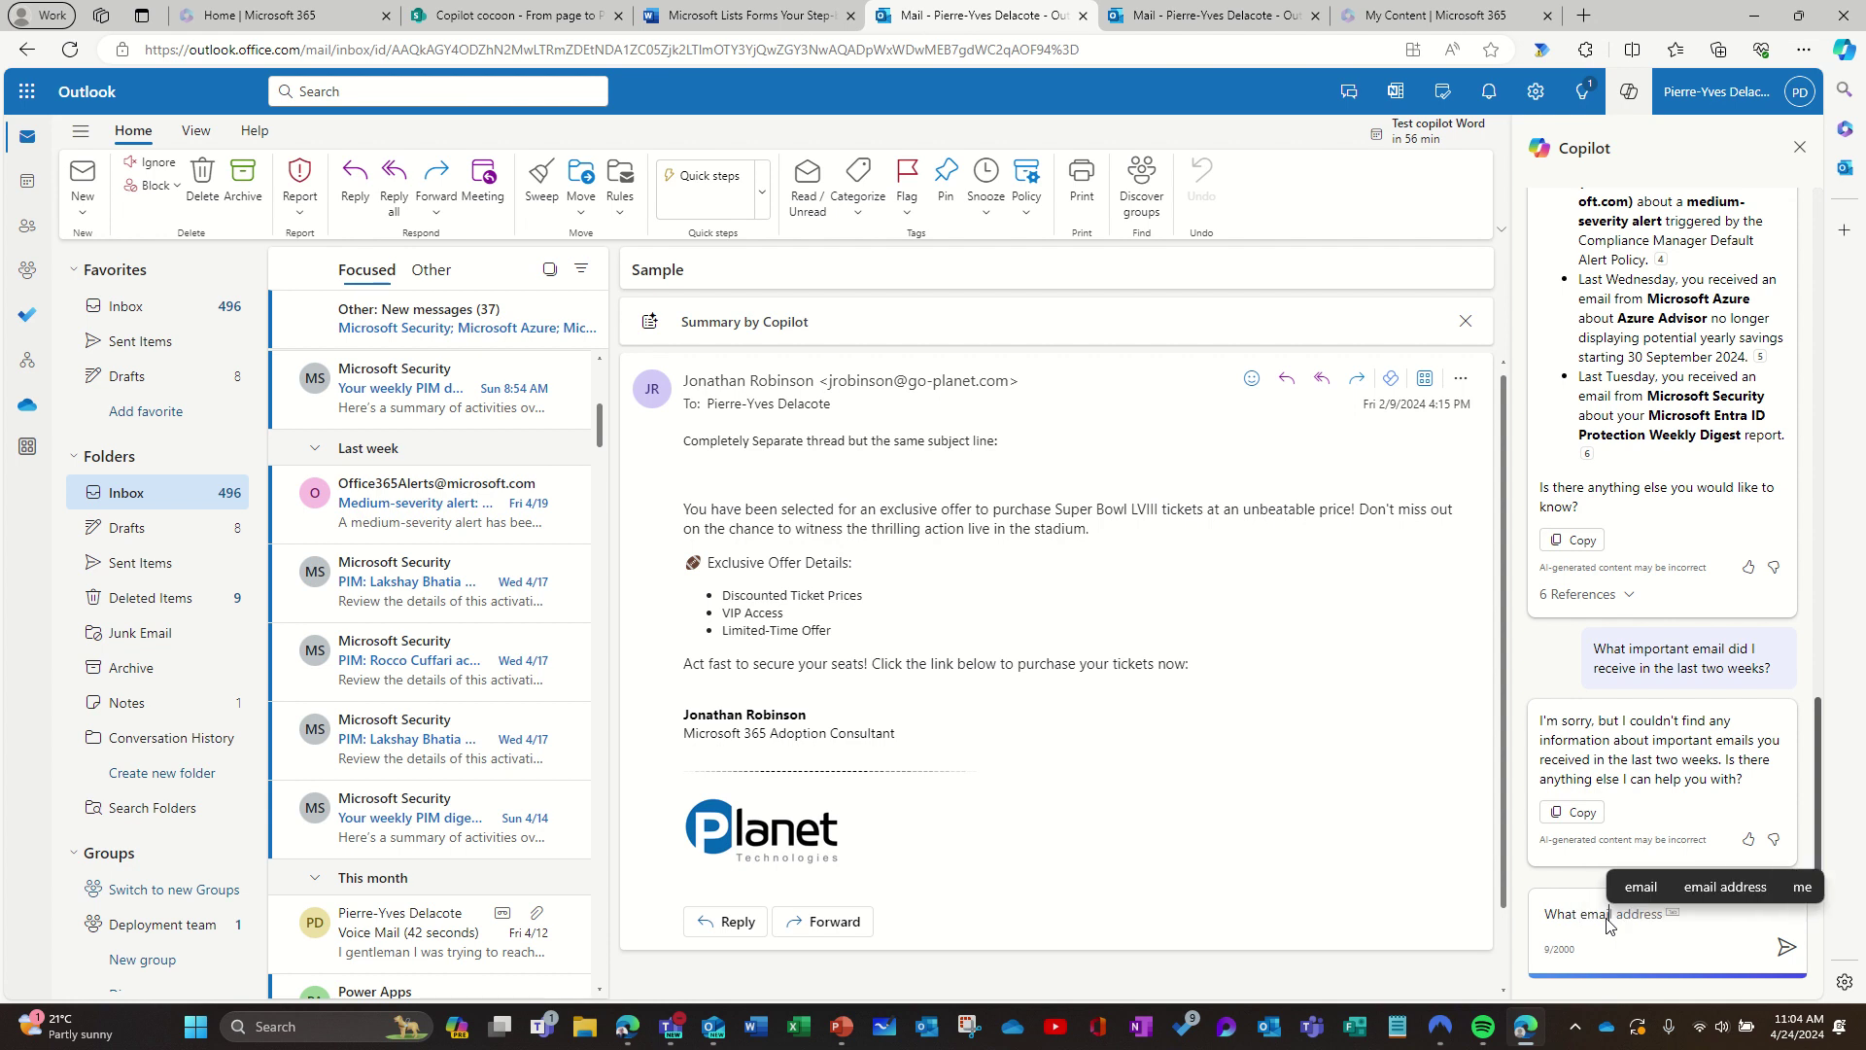
type("ls did I receive ab")
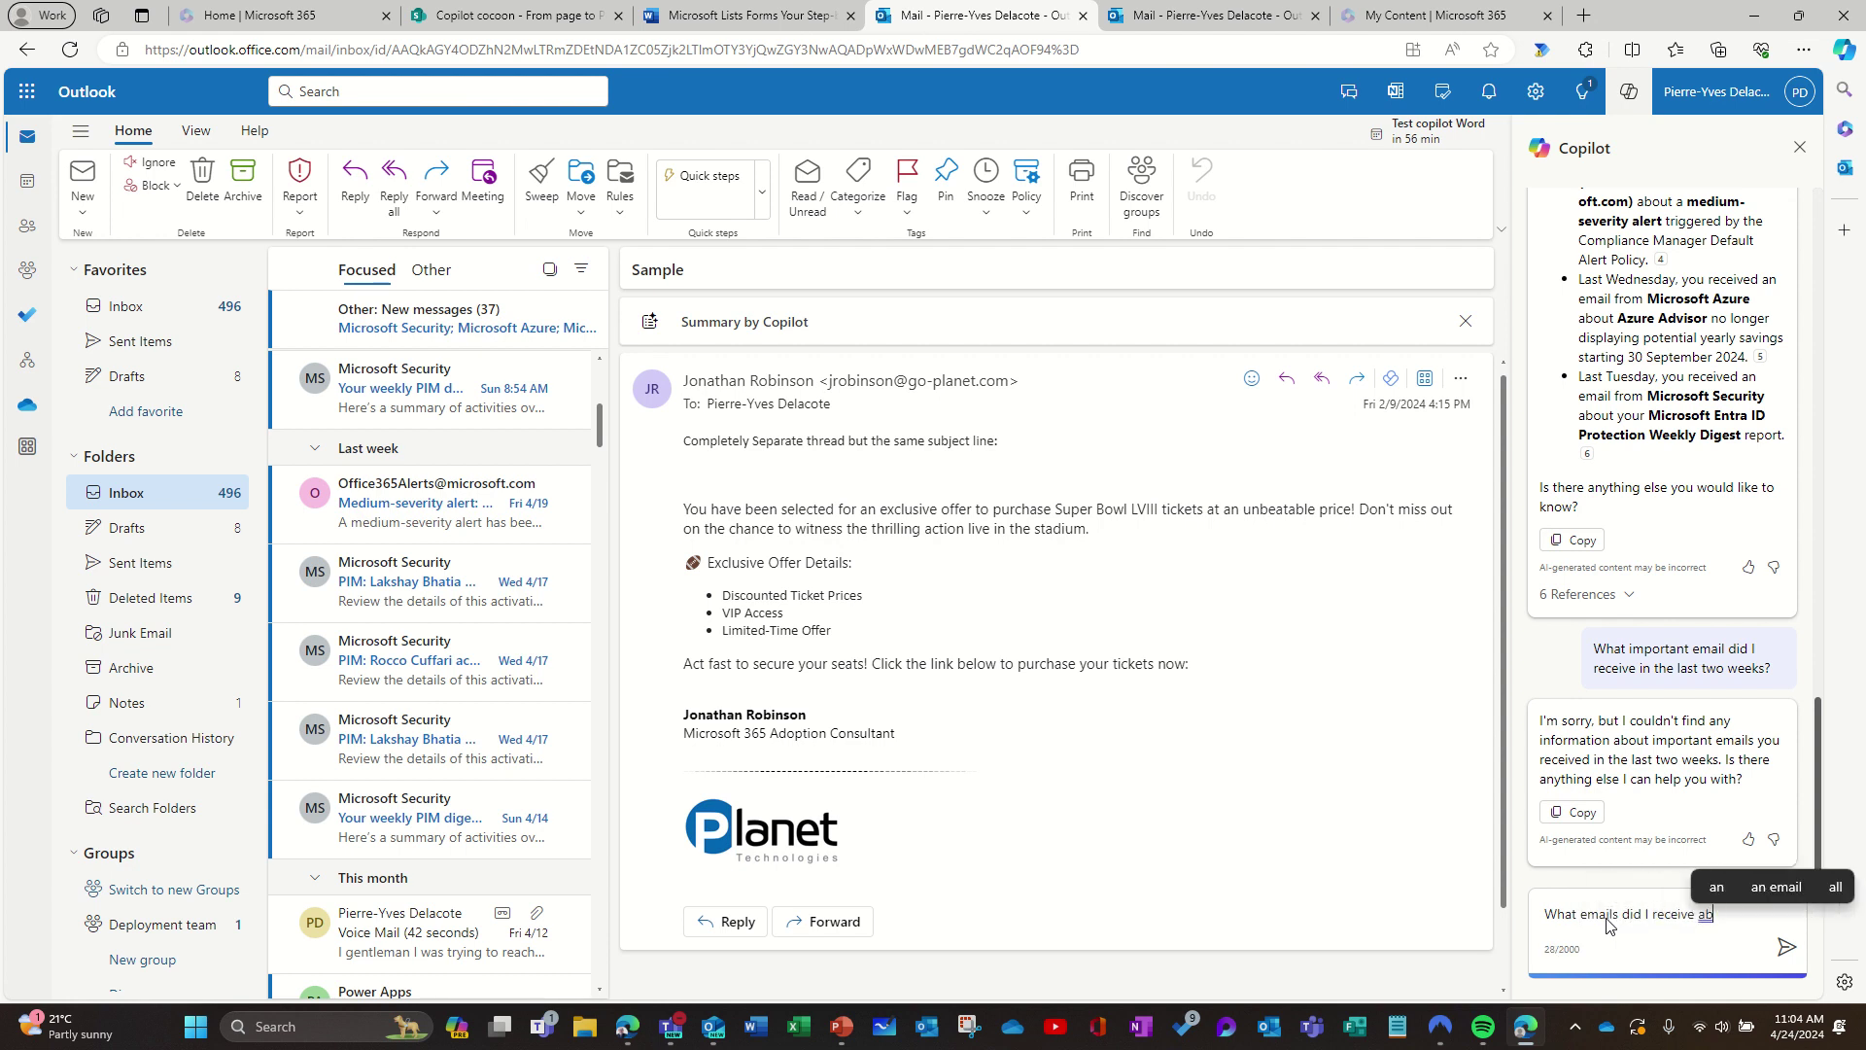
type("out ")
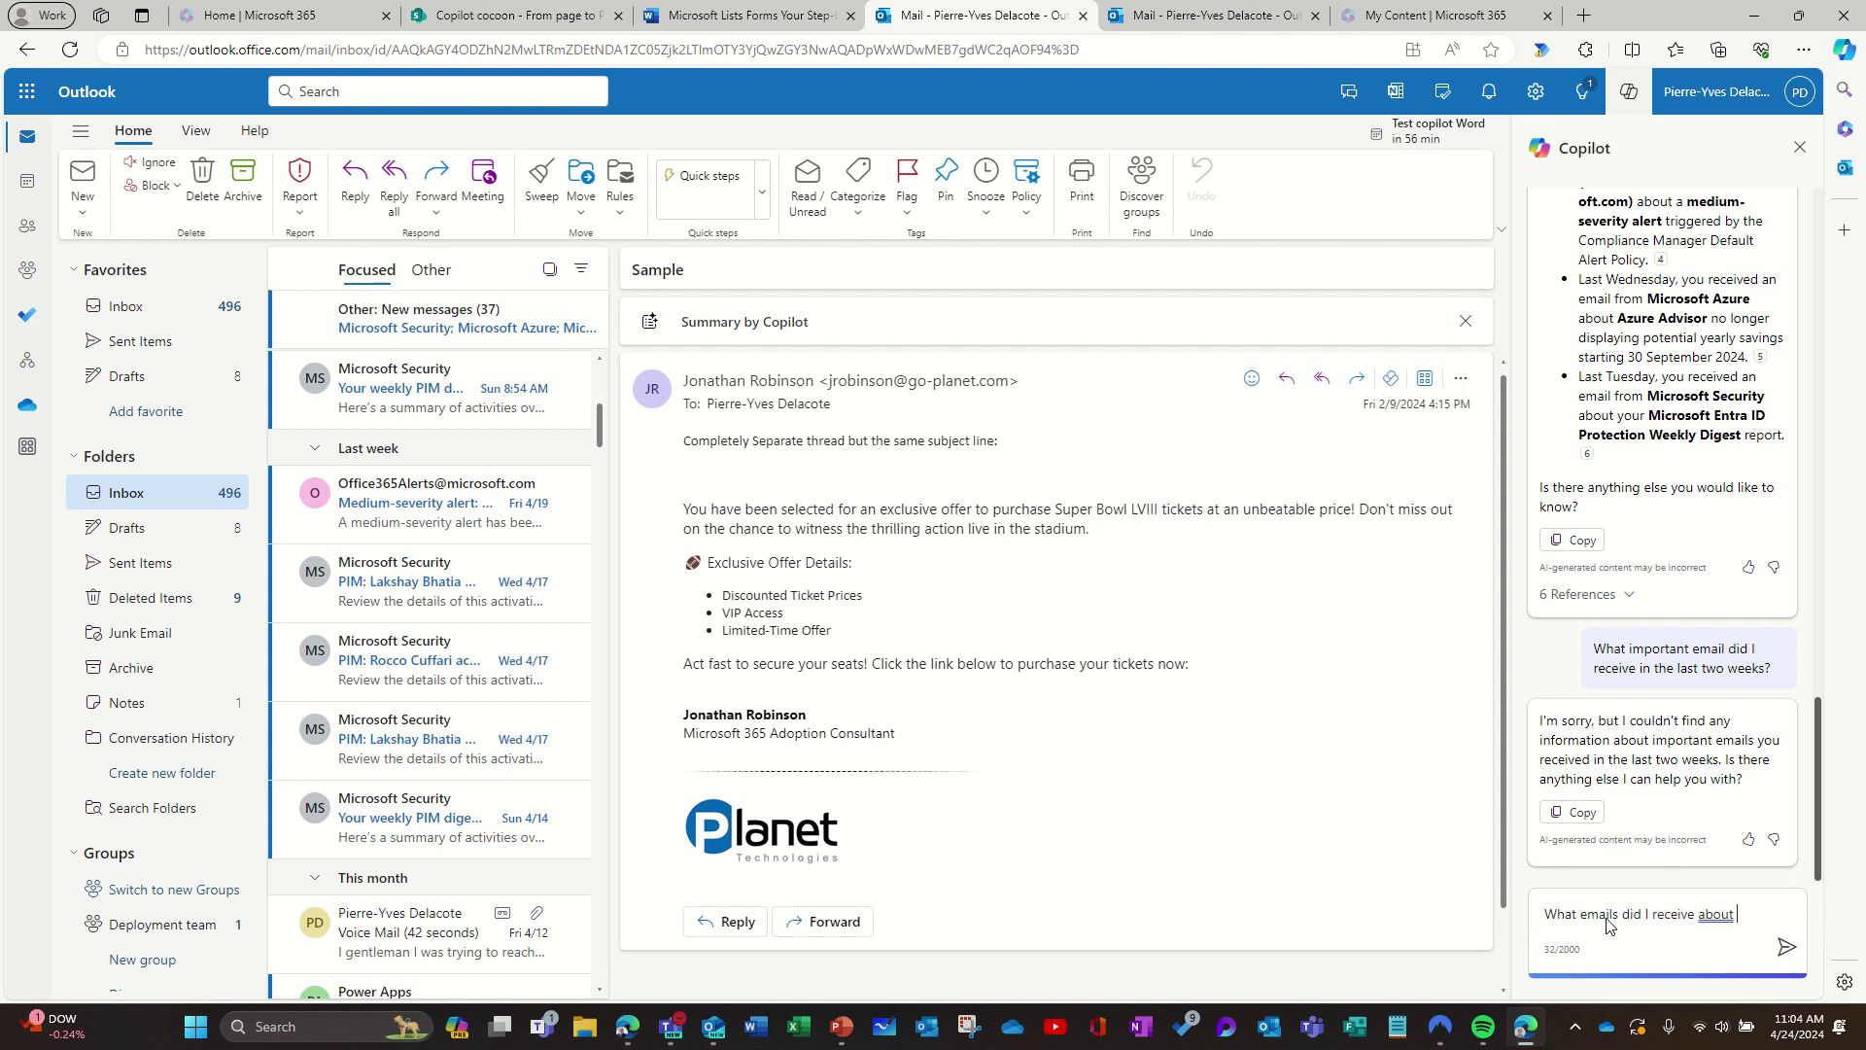
type("Copilot ")
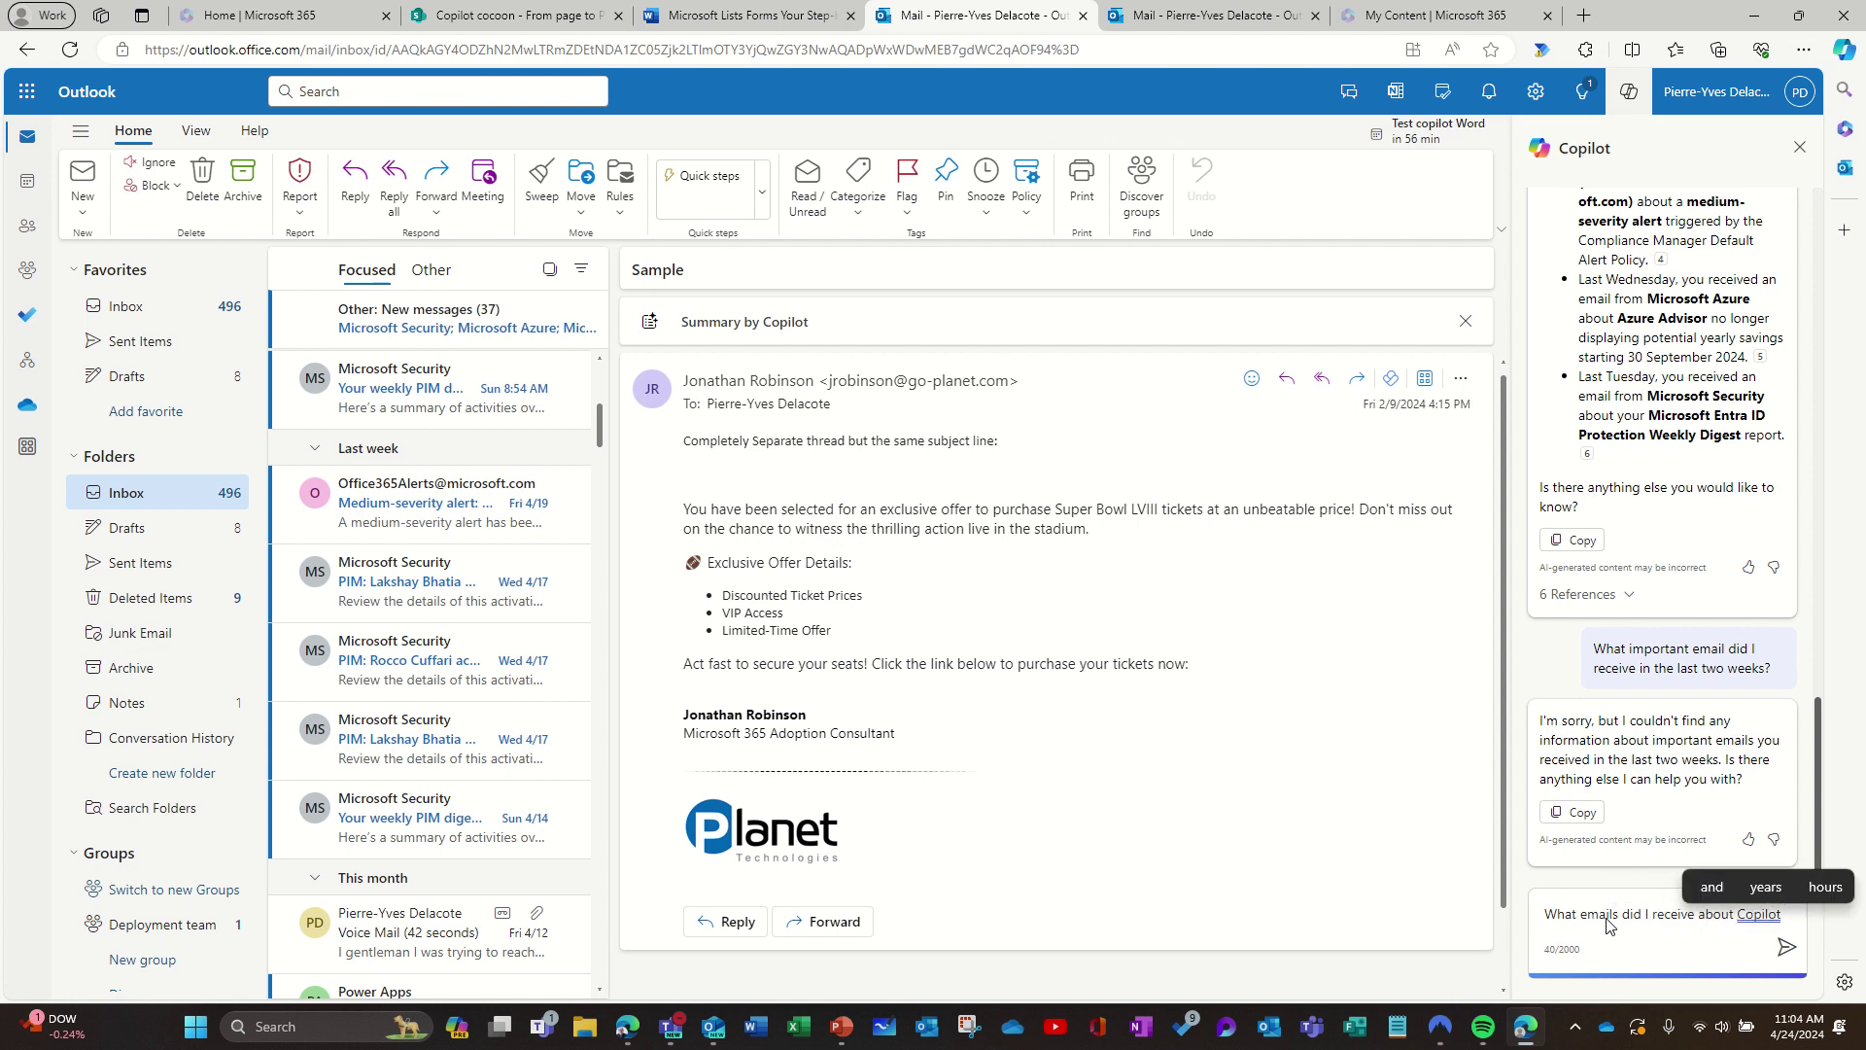
type("fro")
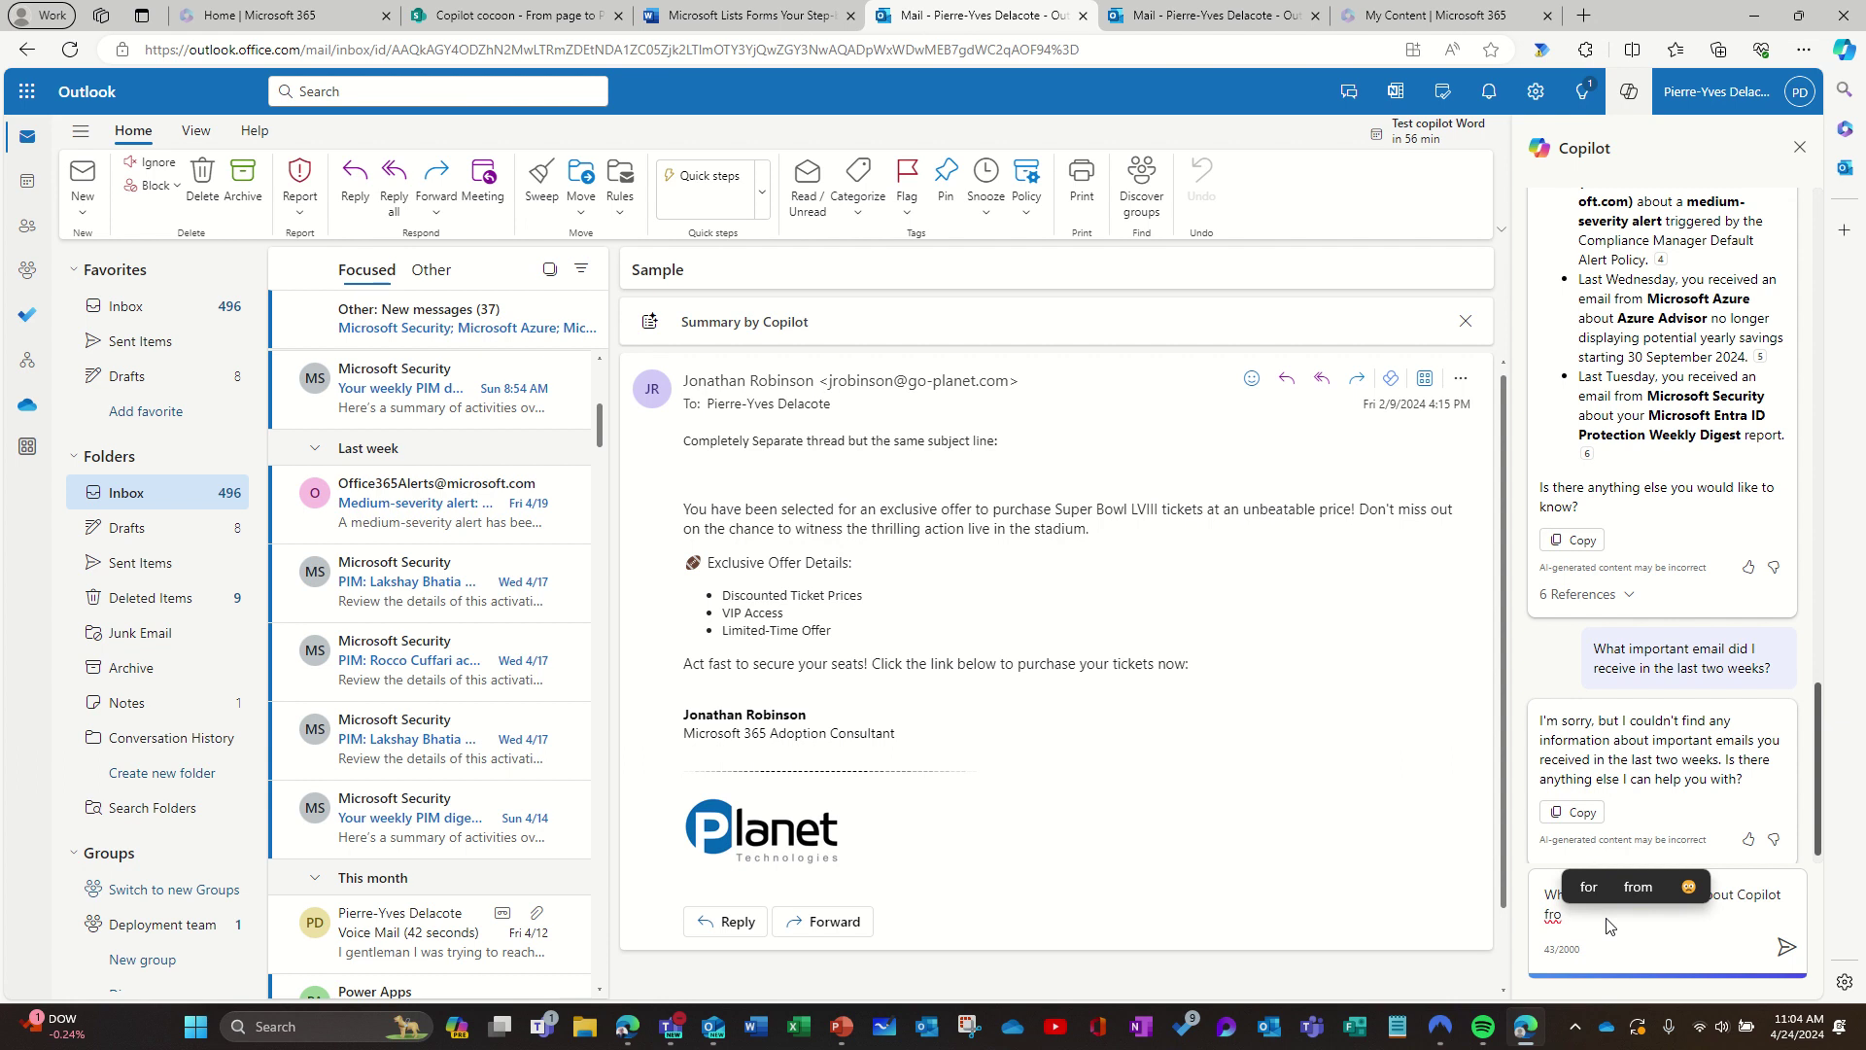
key("BackSpace")
key("BackSpace")
key("BackSpace")
type("s")
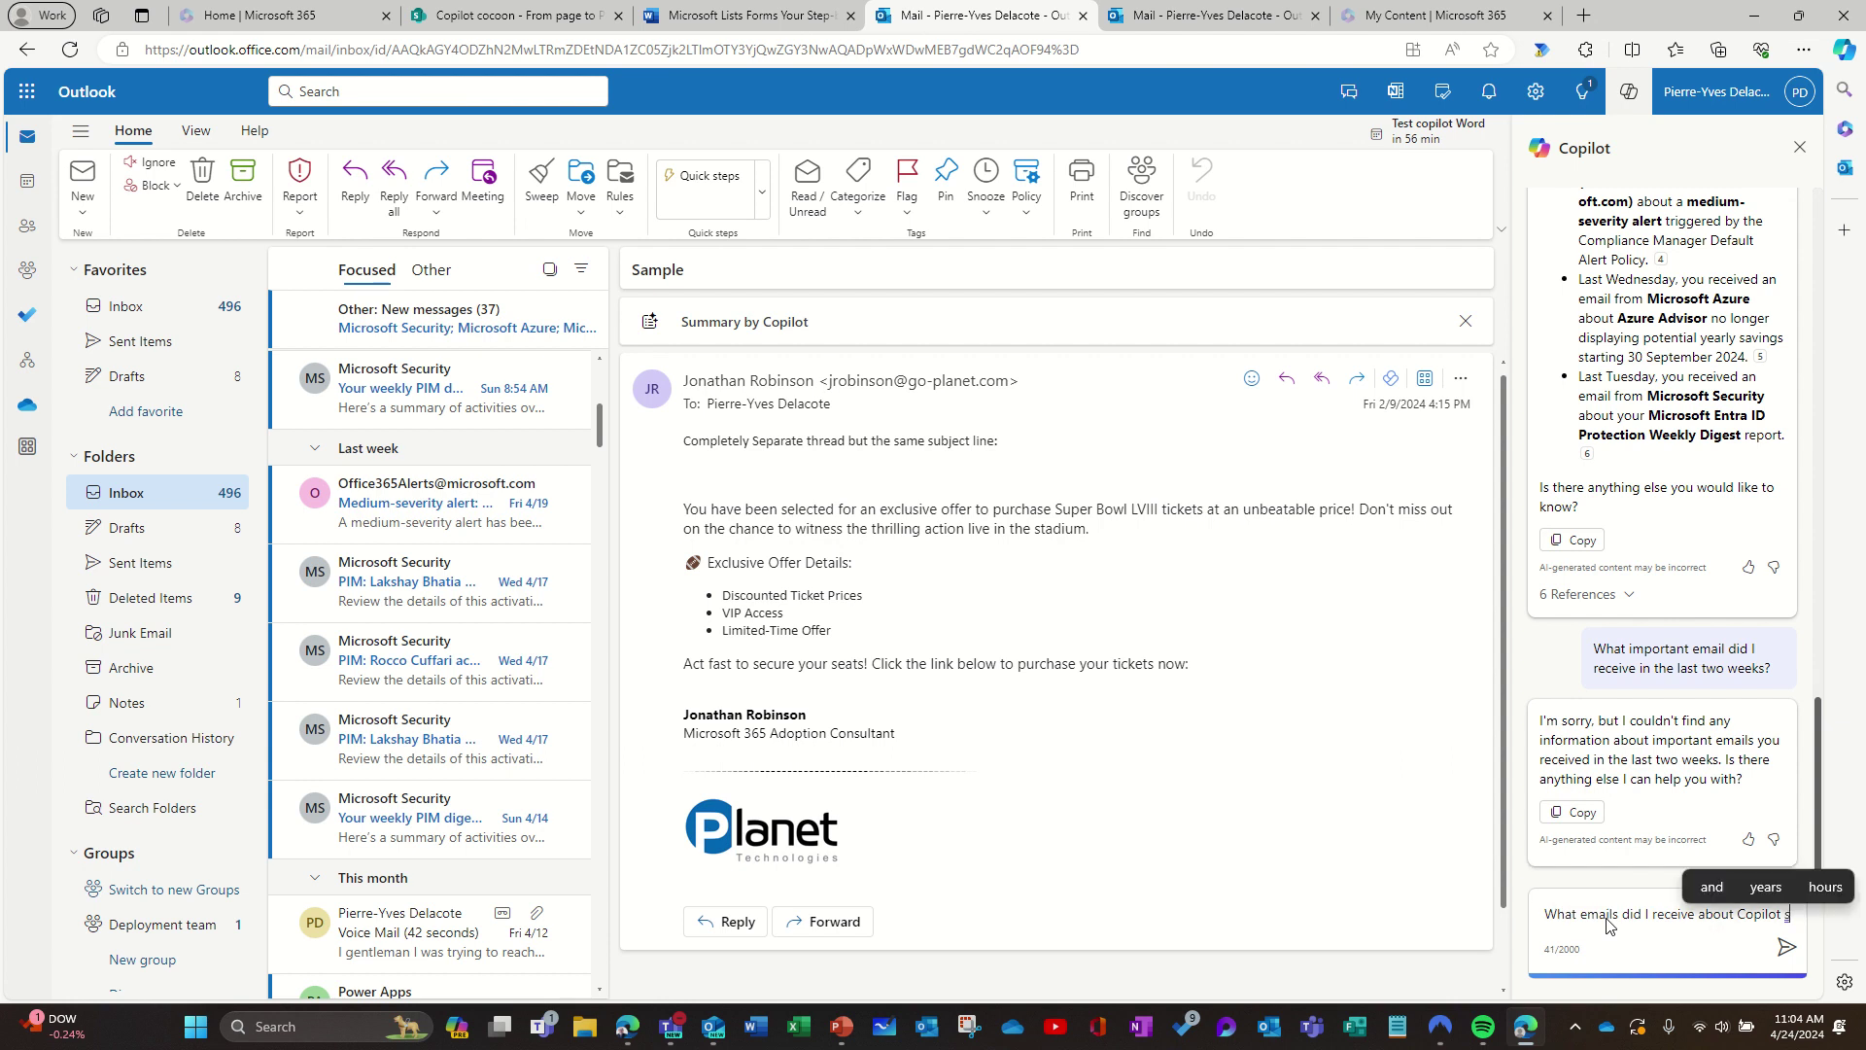
type("ince January?")
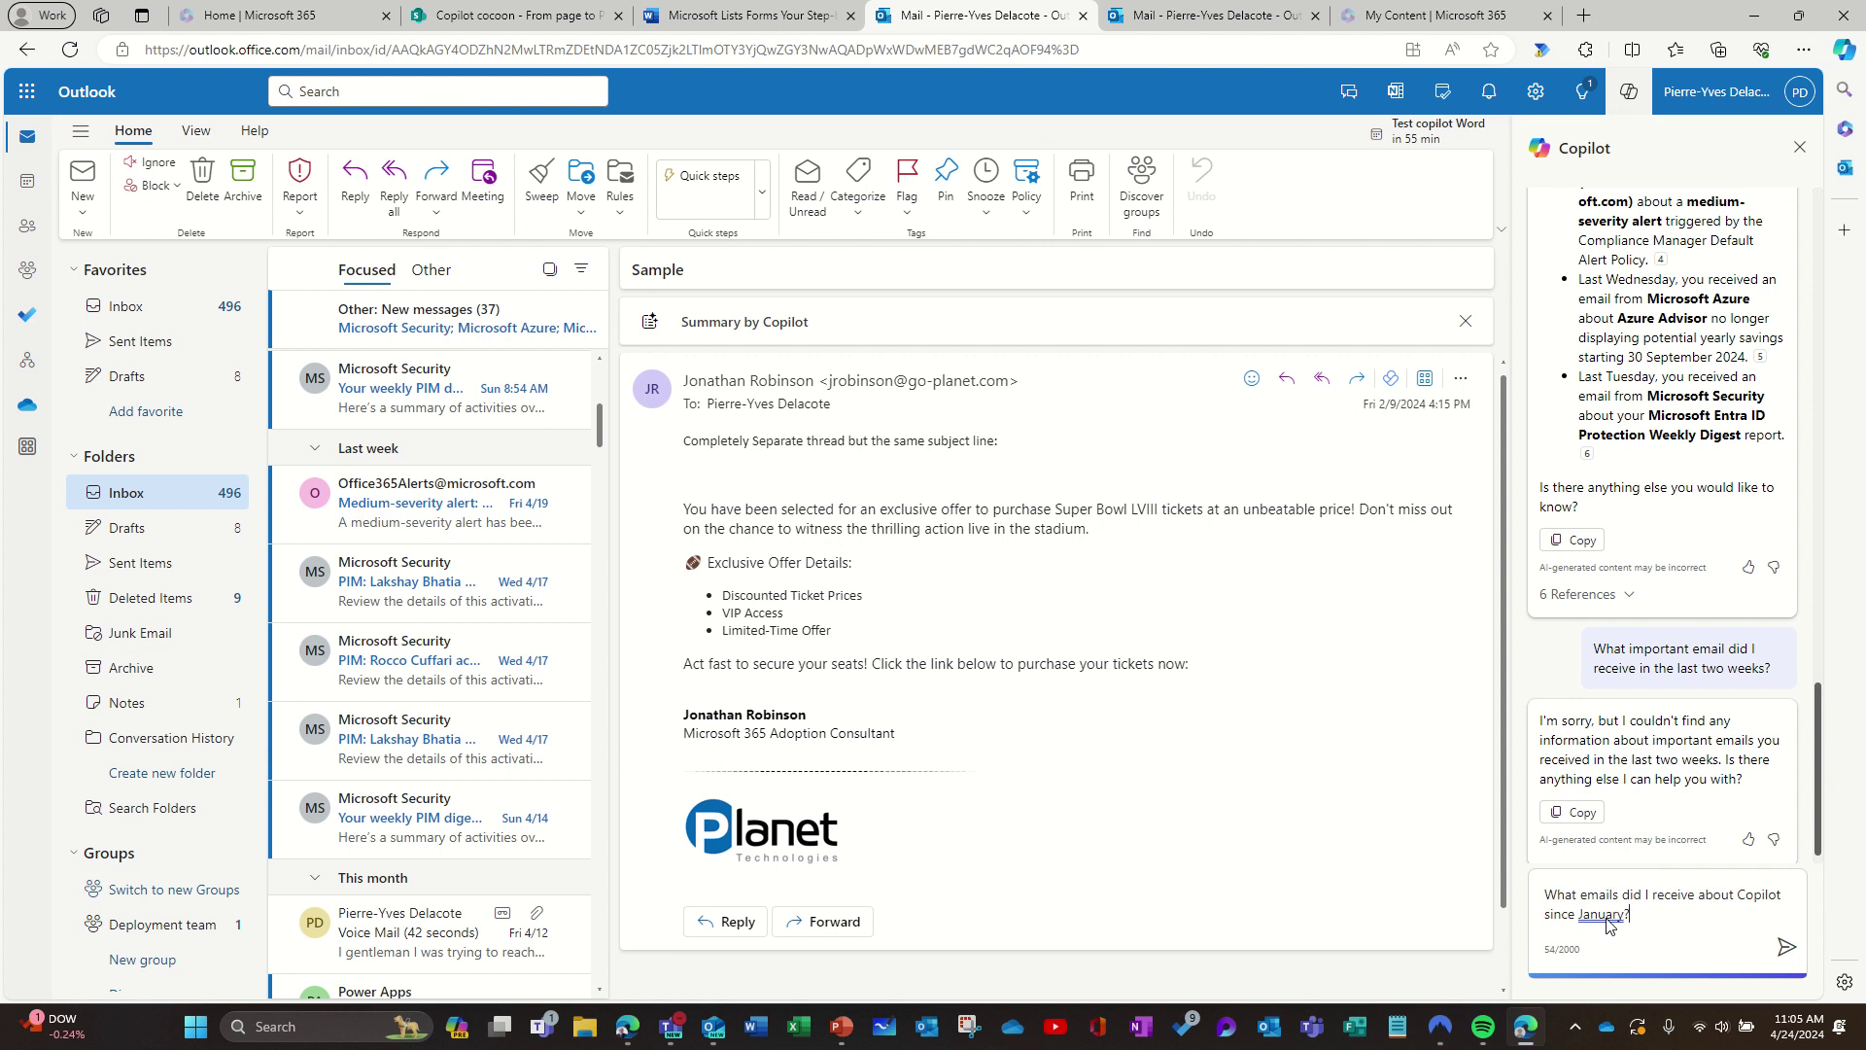
key("Return")
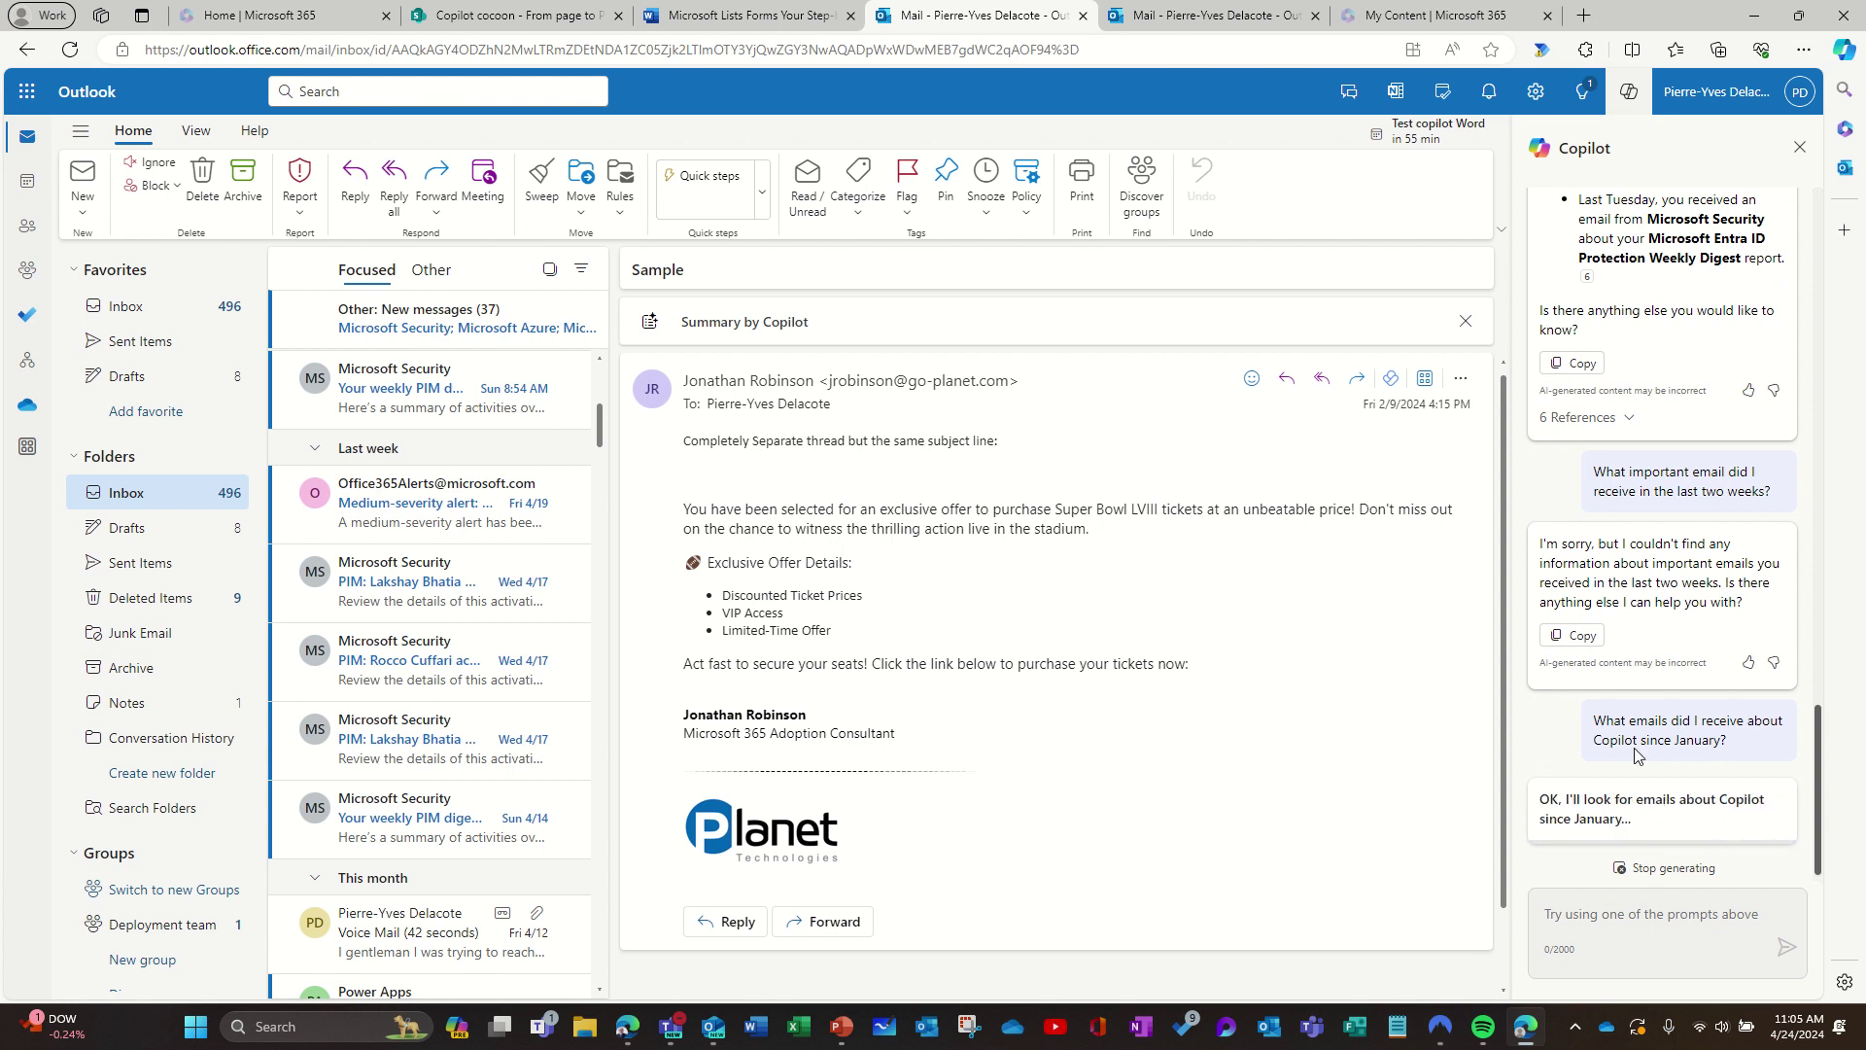
Step: Bring desktop Outlook to the front, then minimise it back to the browser
mouse_move(713, 1033)
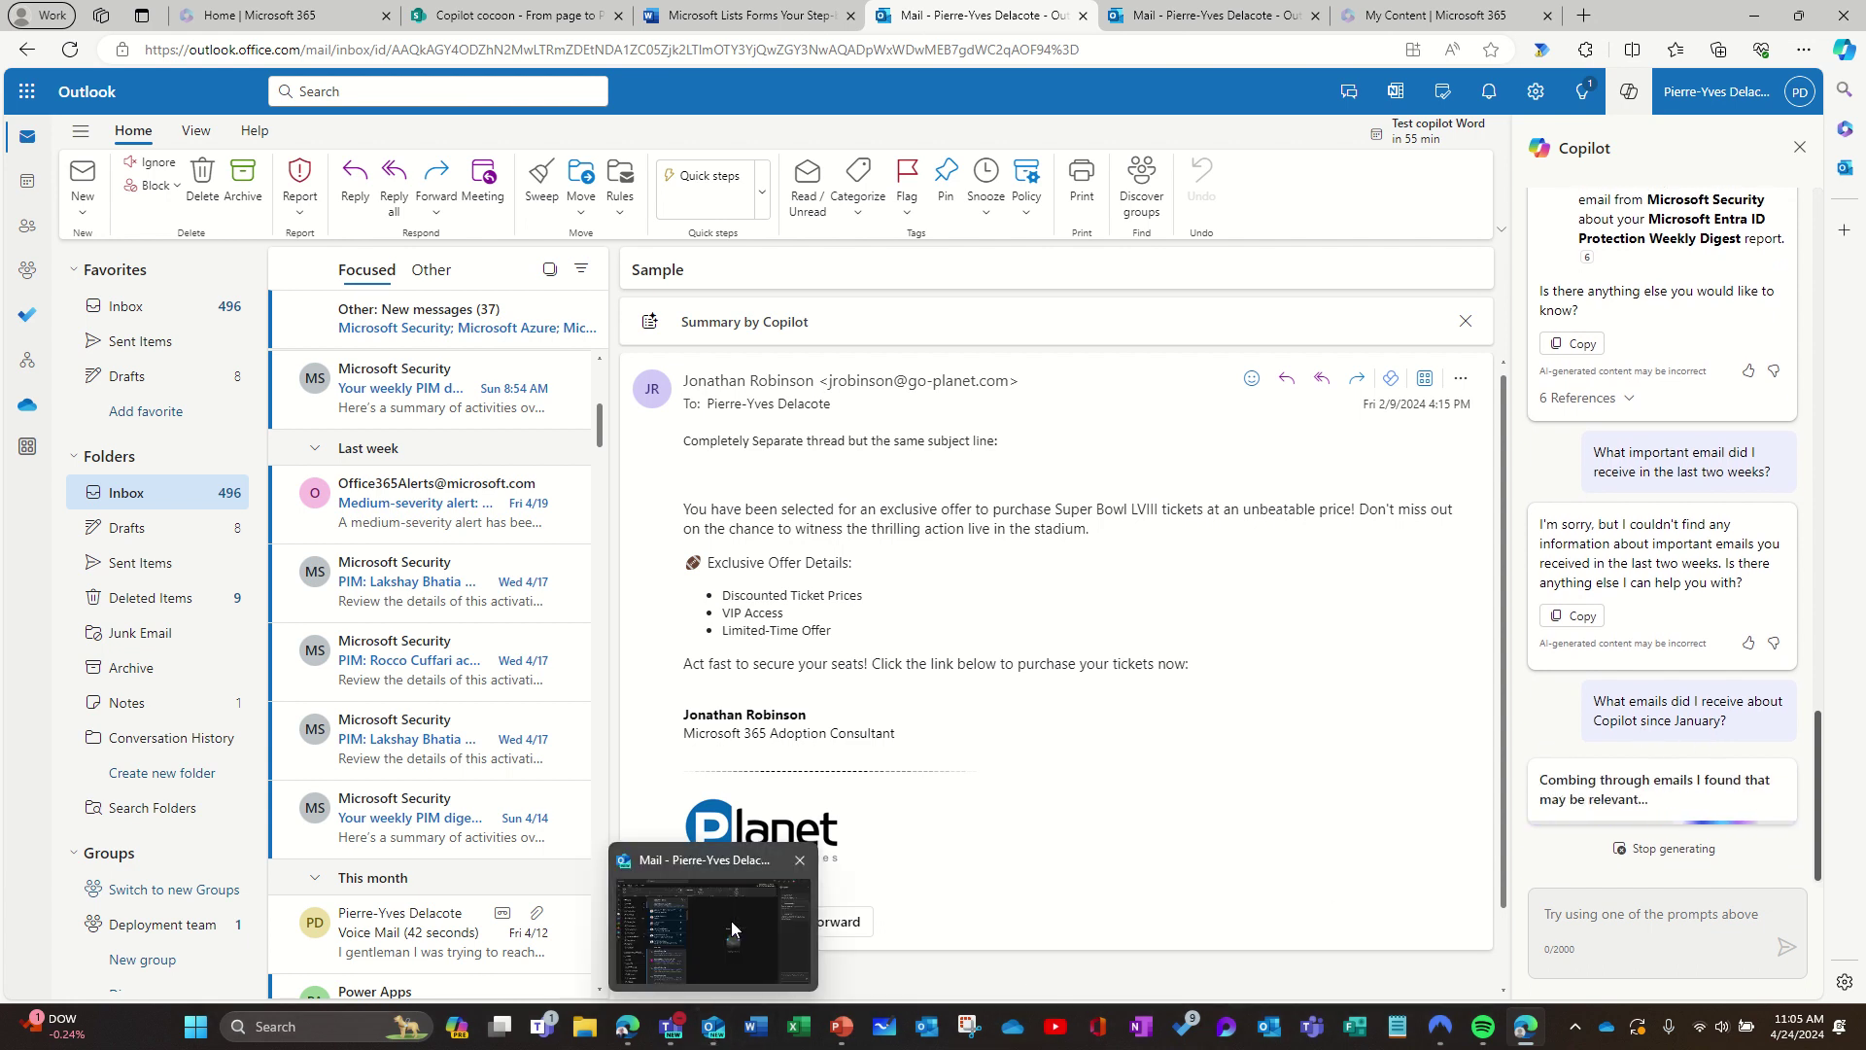
left_click(731, 920)
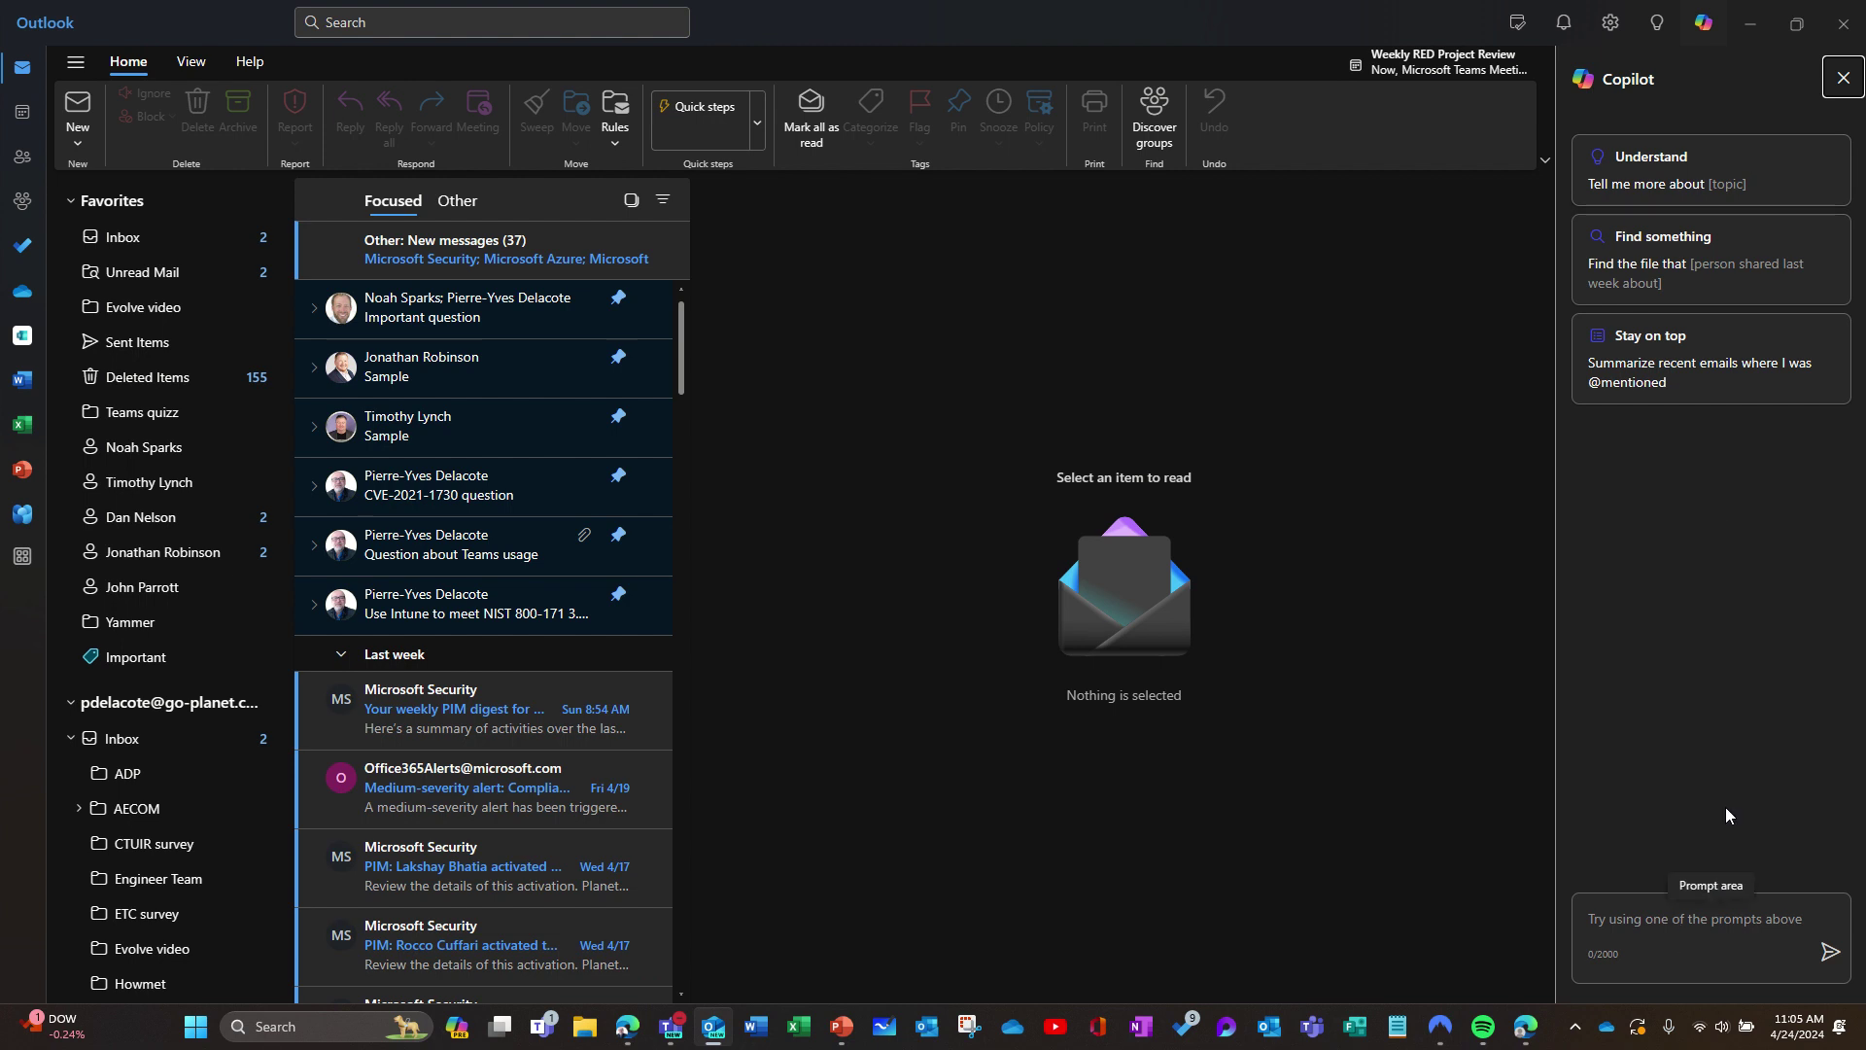
left_click(1755, 29)
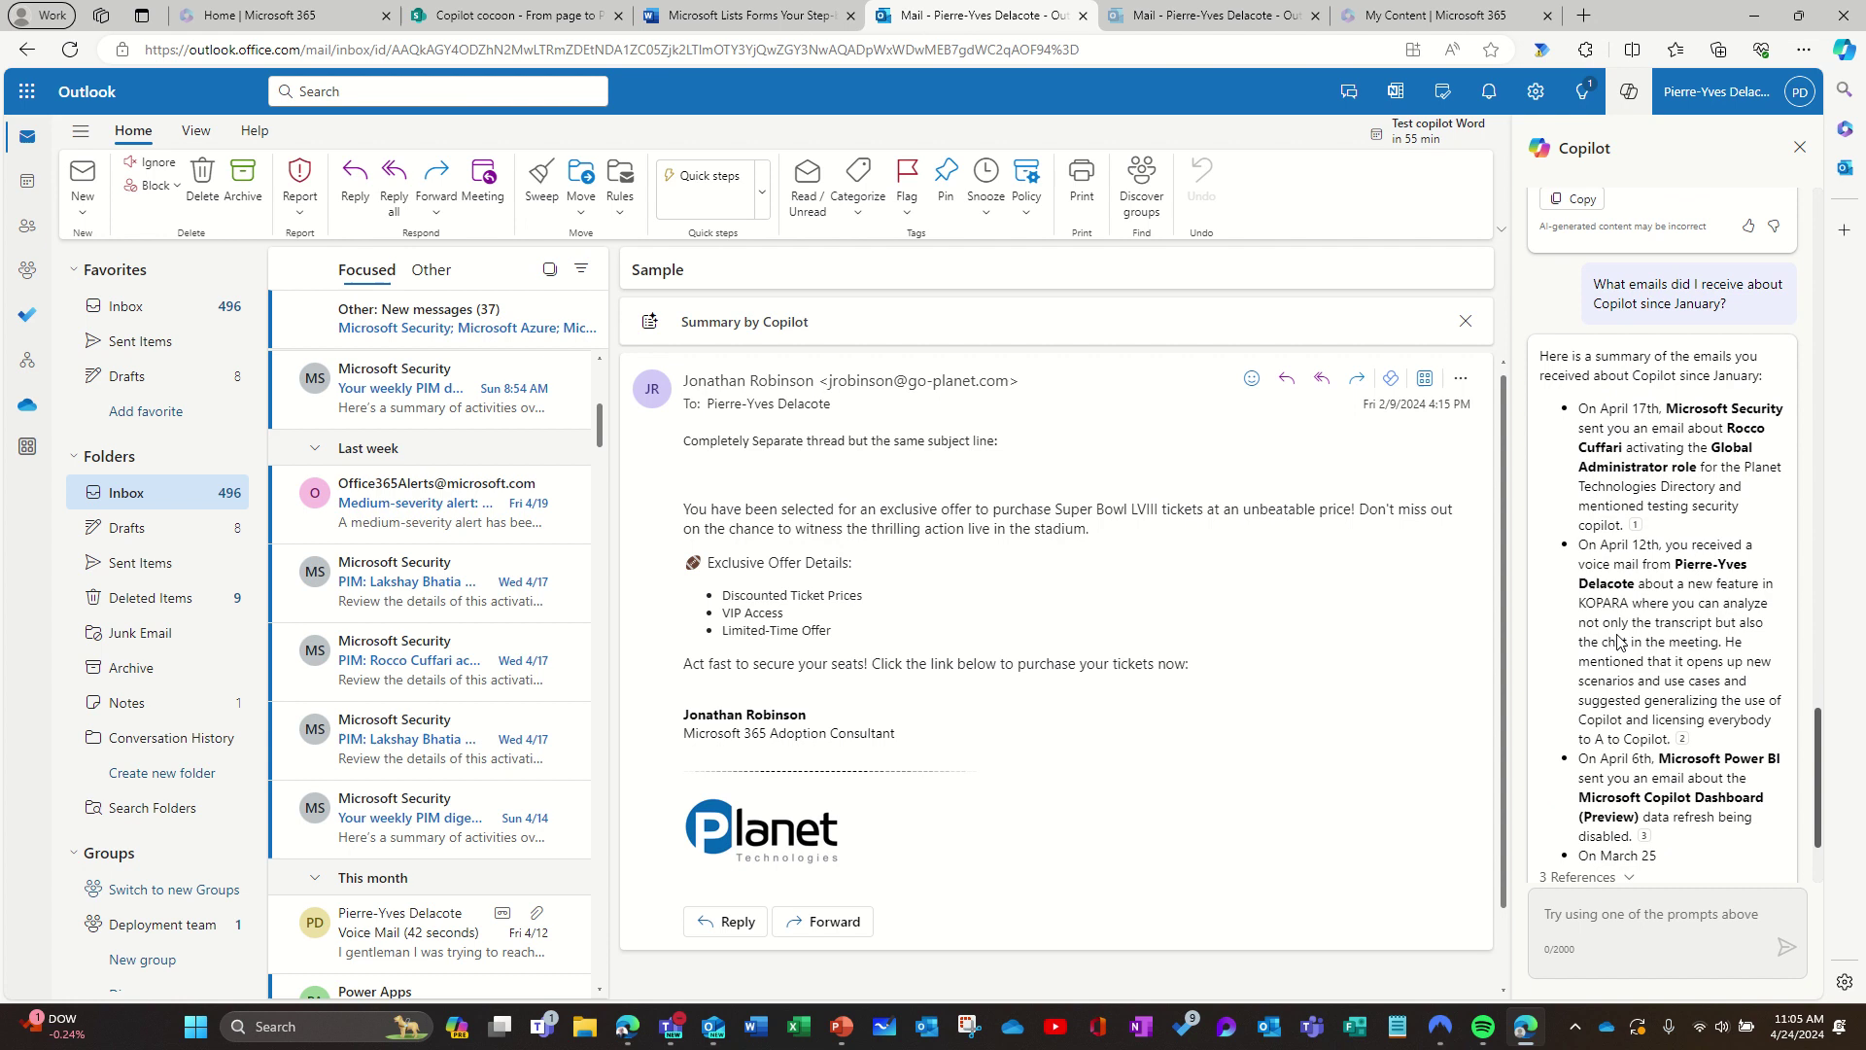
Step: Read Copilot's summary of Copilot emails since January, then scroll the pane to the top
mouse_move(1685, 636)
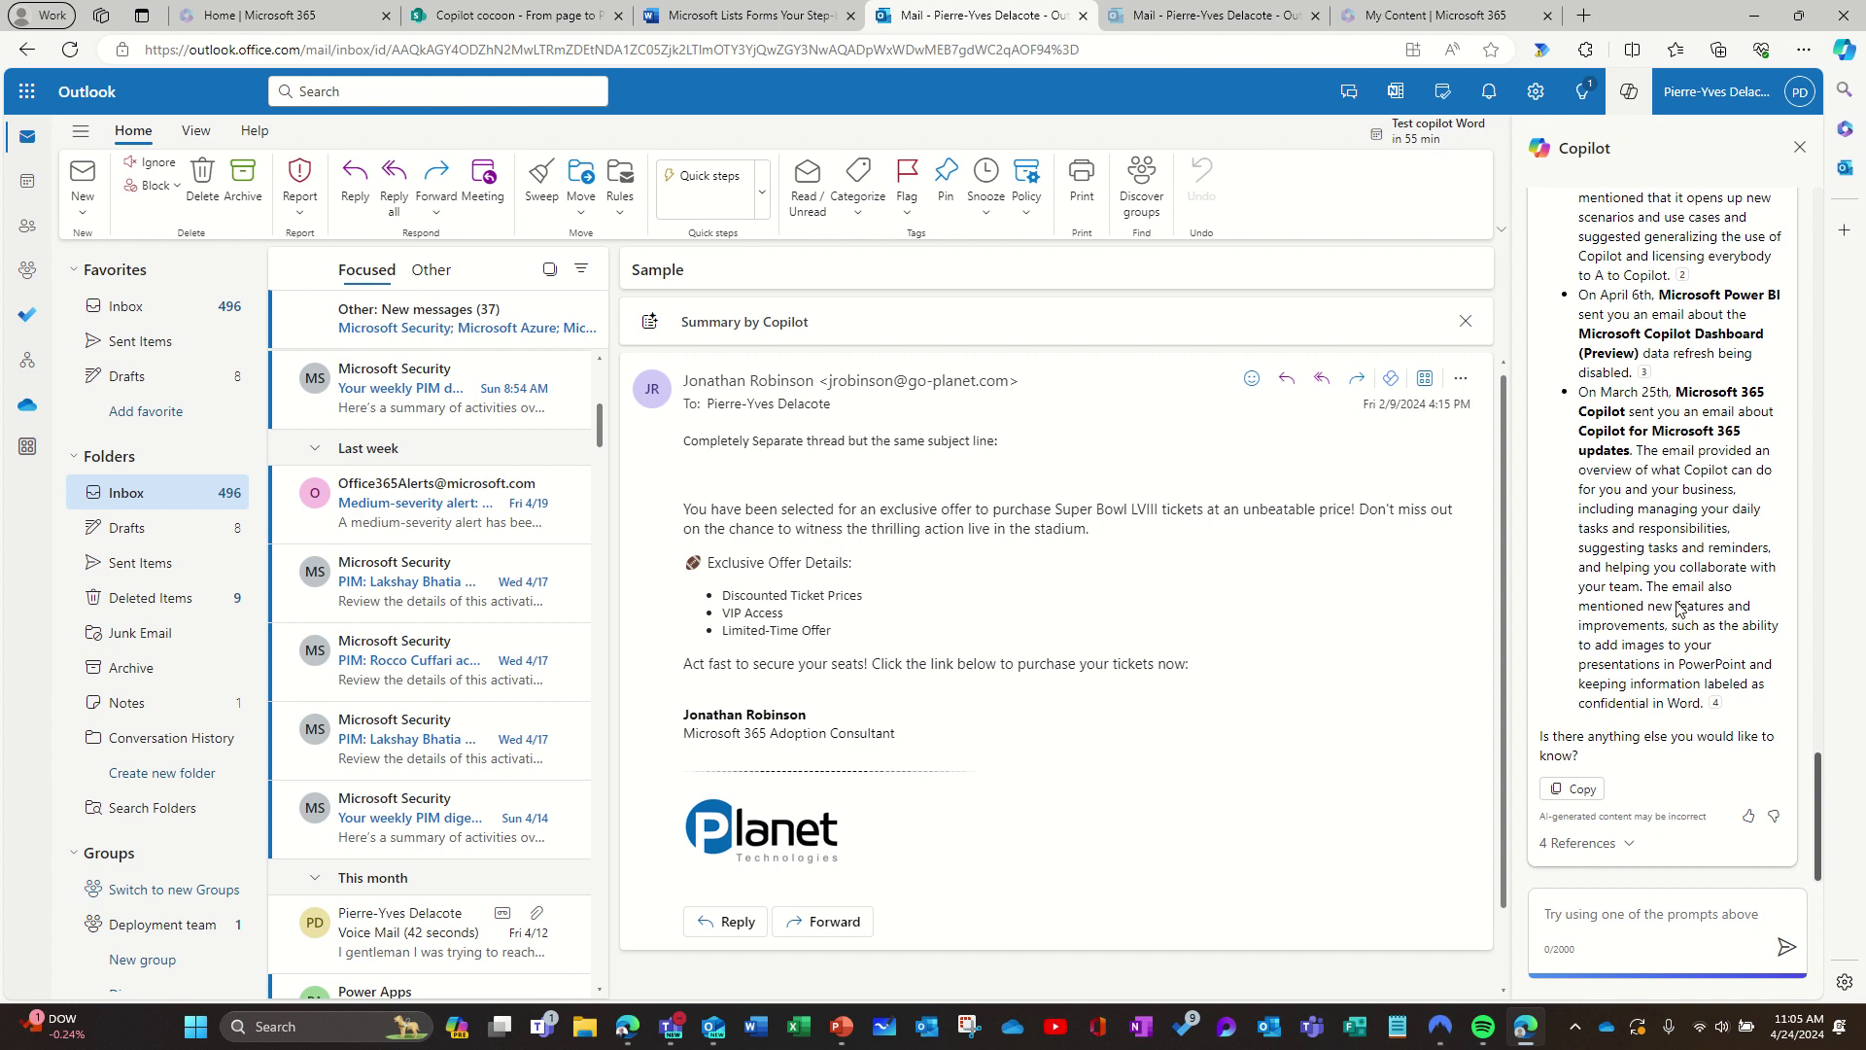
scroll(1679, 607, "up", 10)
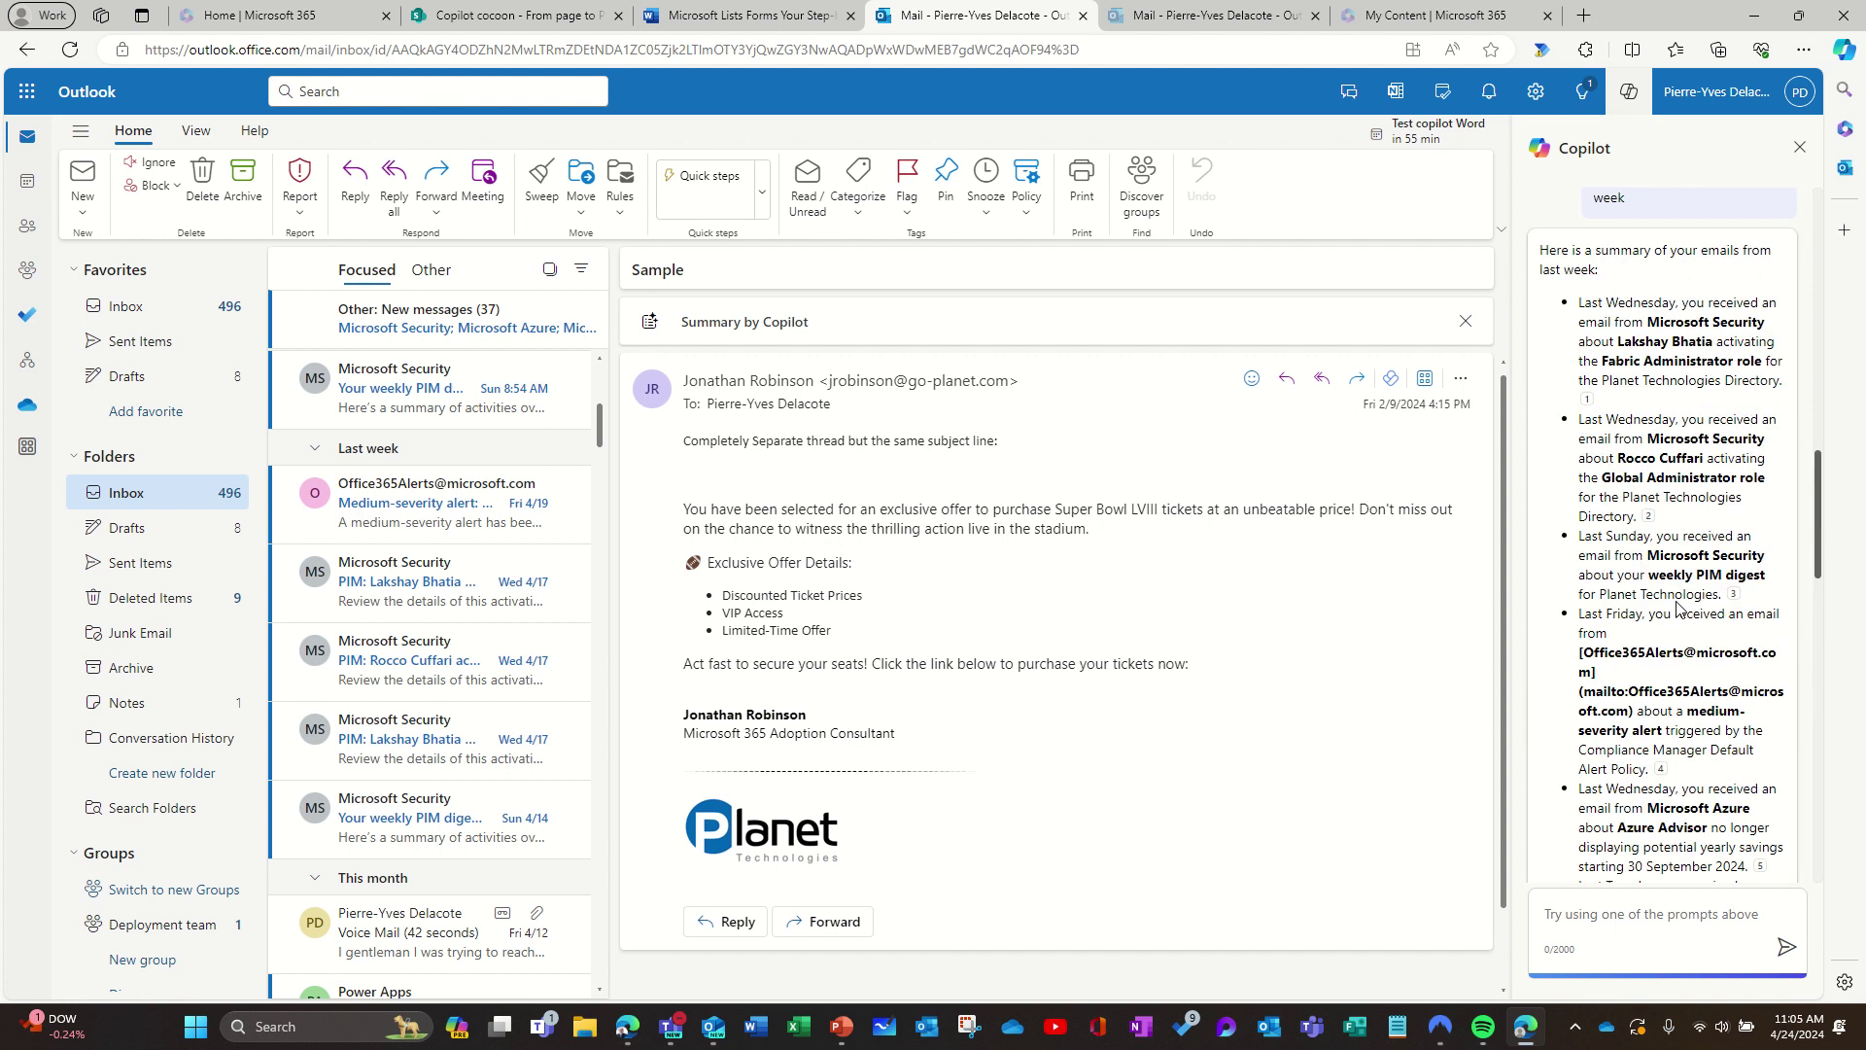
left_click_drag(1824, 462, 1822, 236)
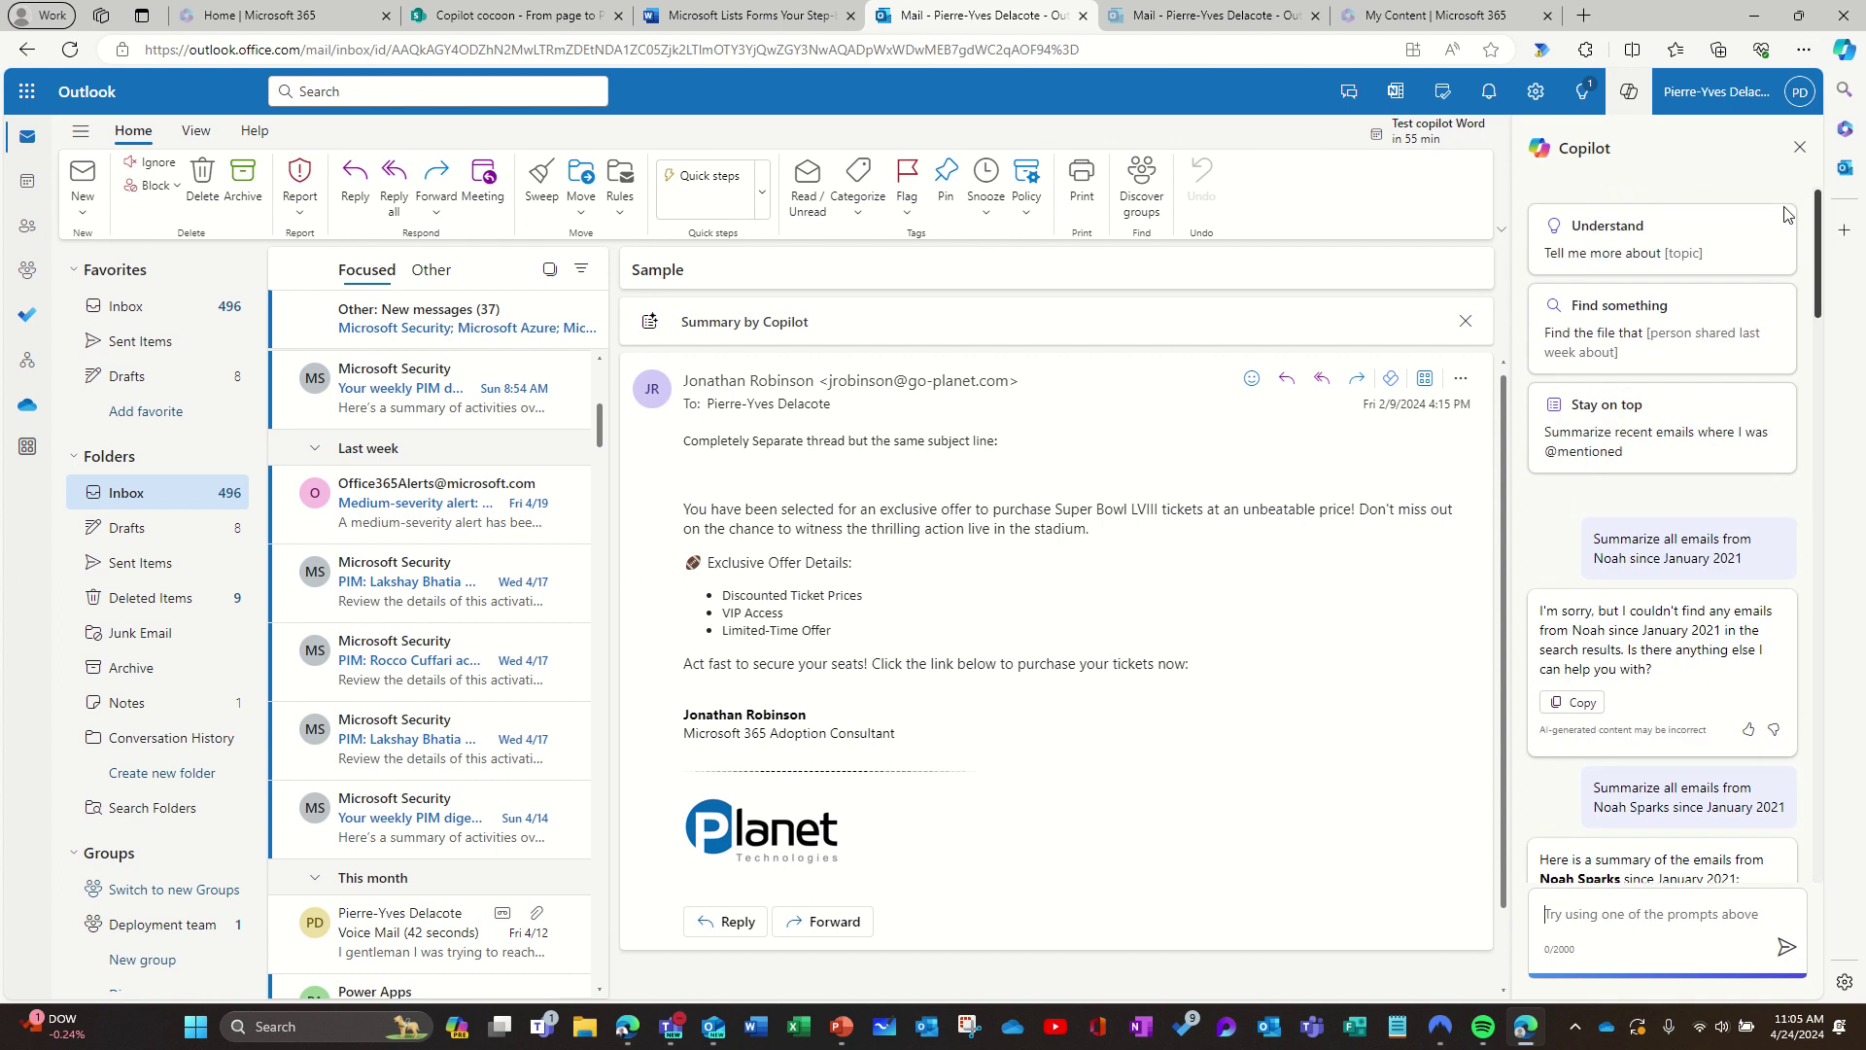
Step: Ask Copilot 'Tell me more about Copilot' using the Understand prompt card
left_click(1649, 254)
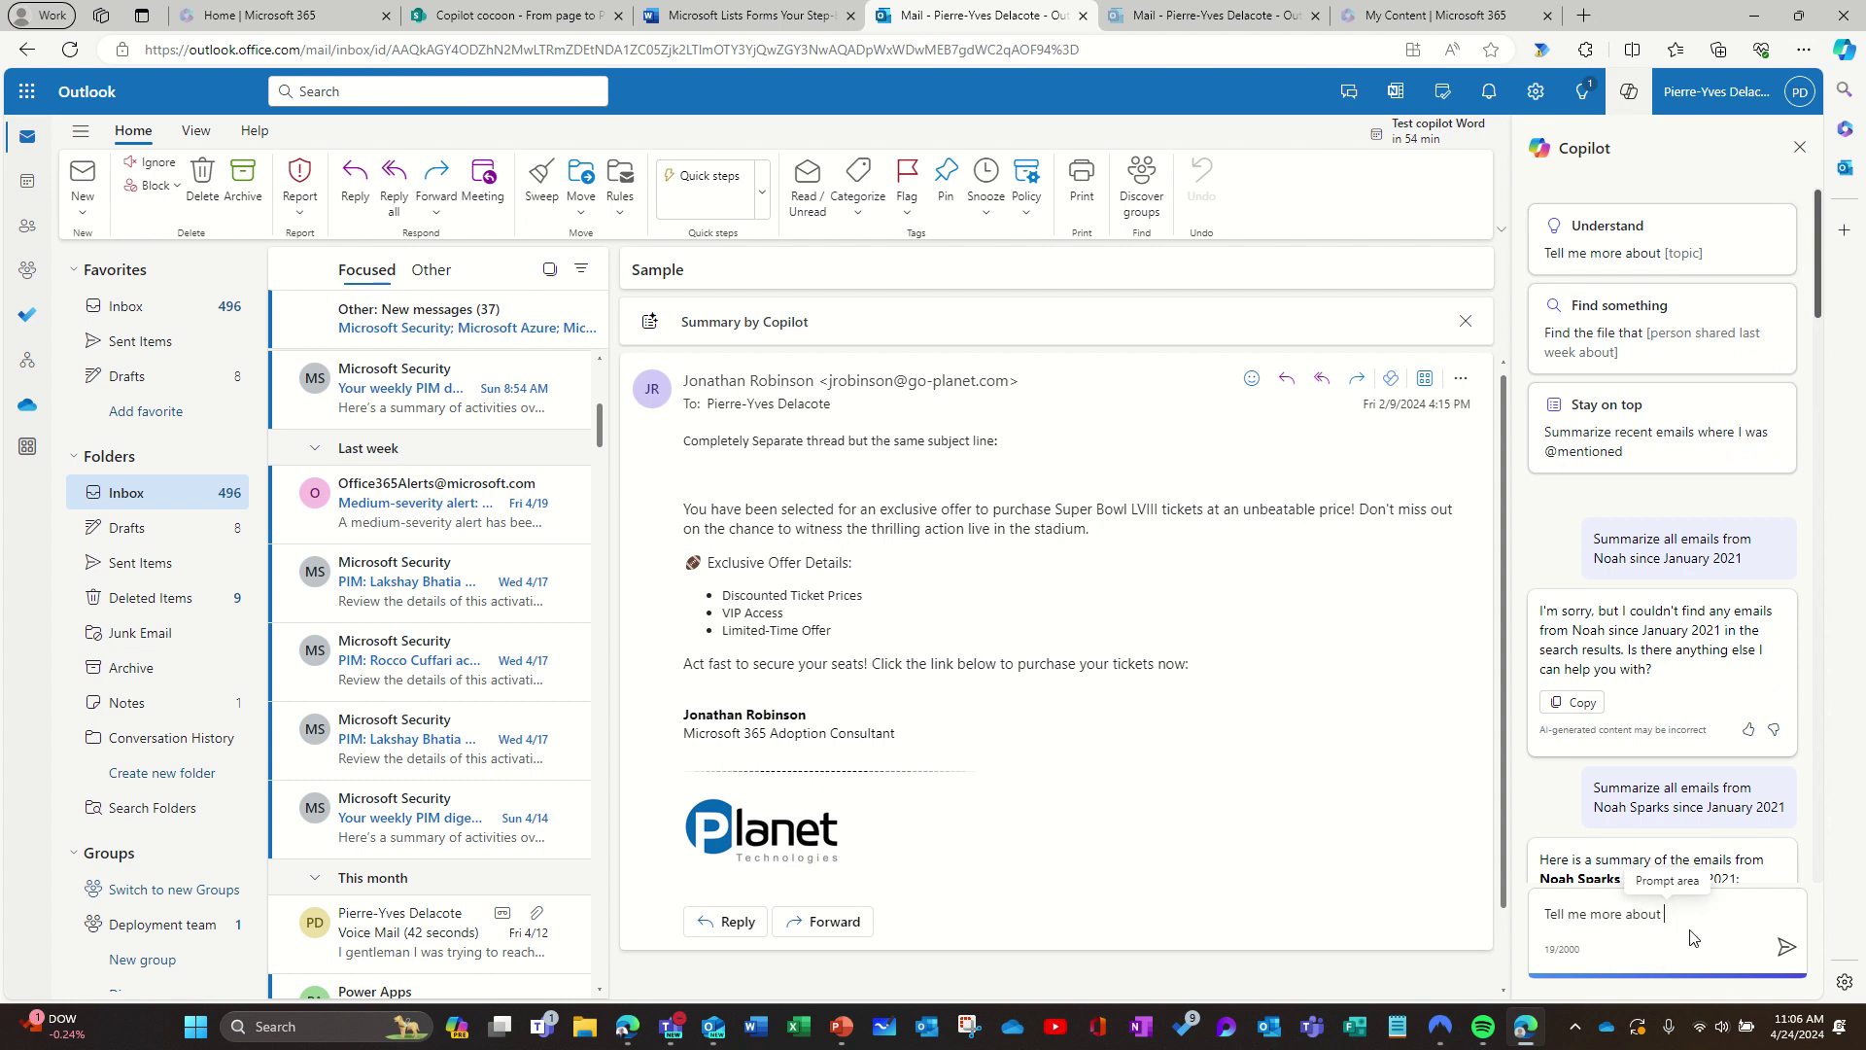
type("Copilot")
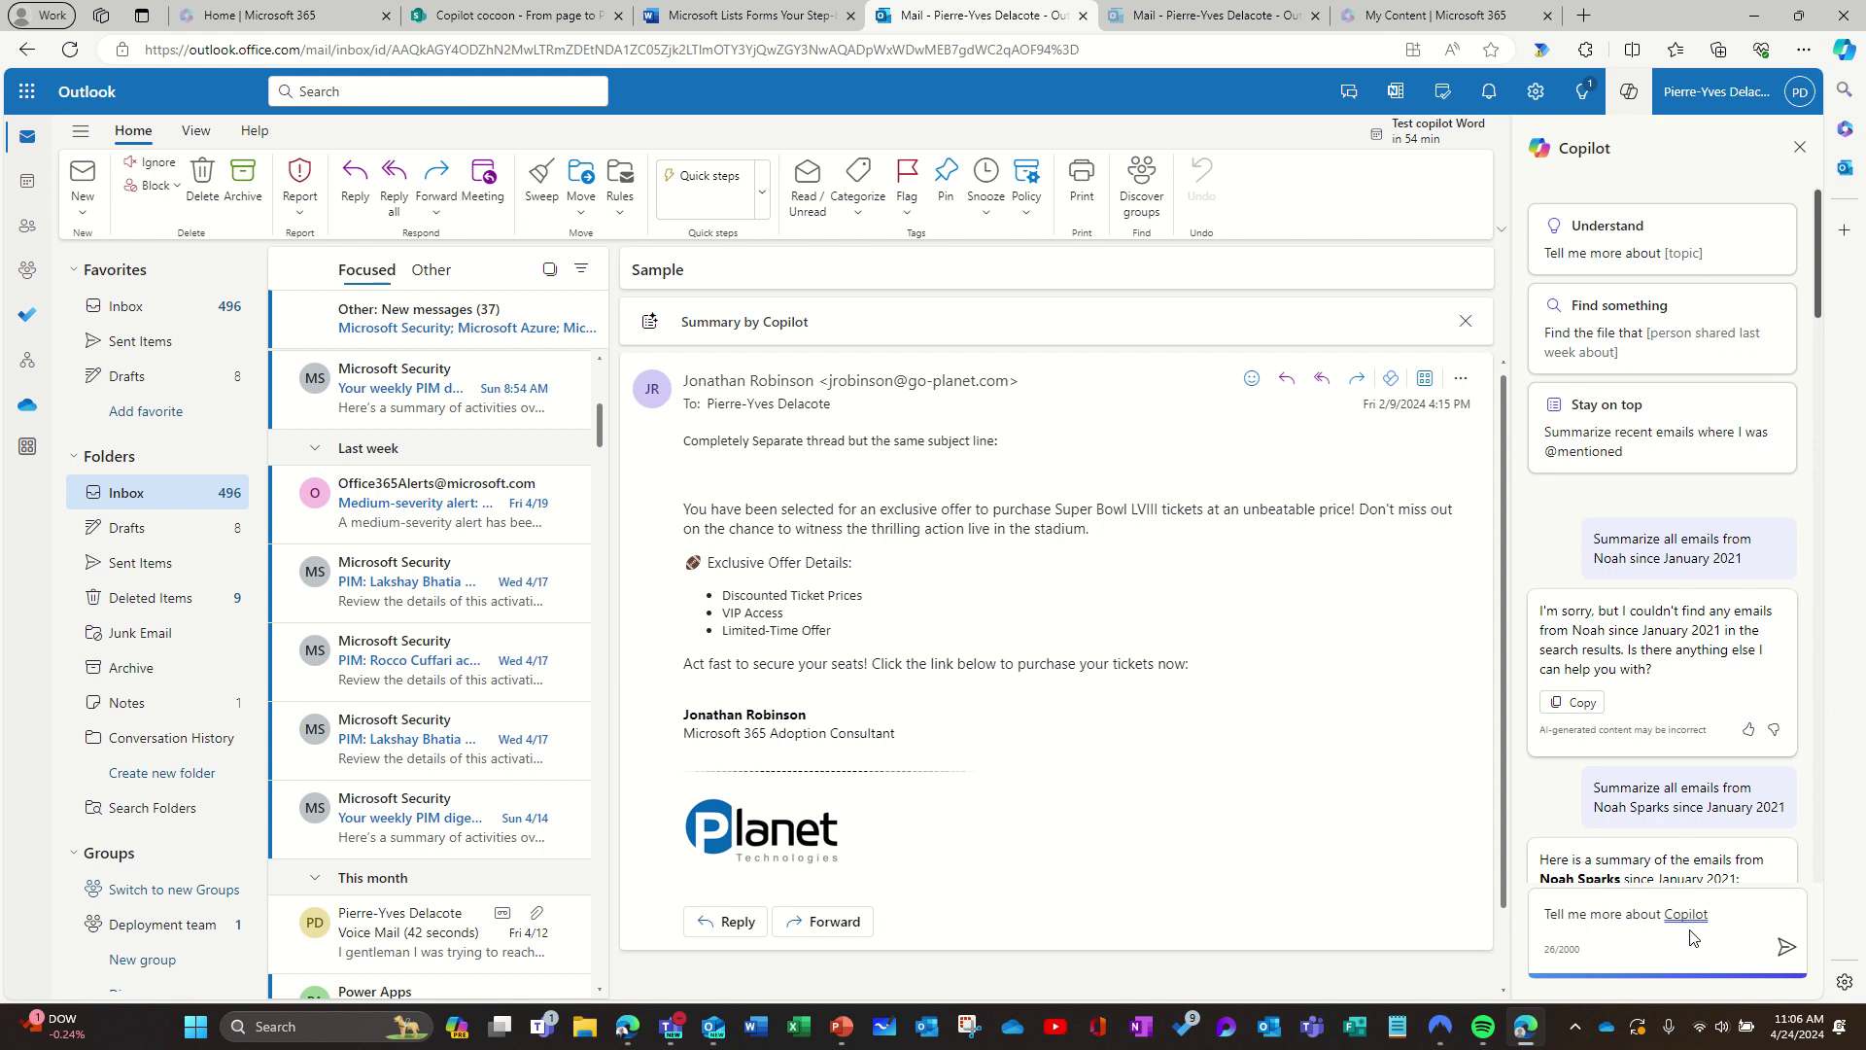
key("Return")
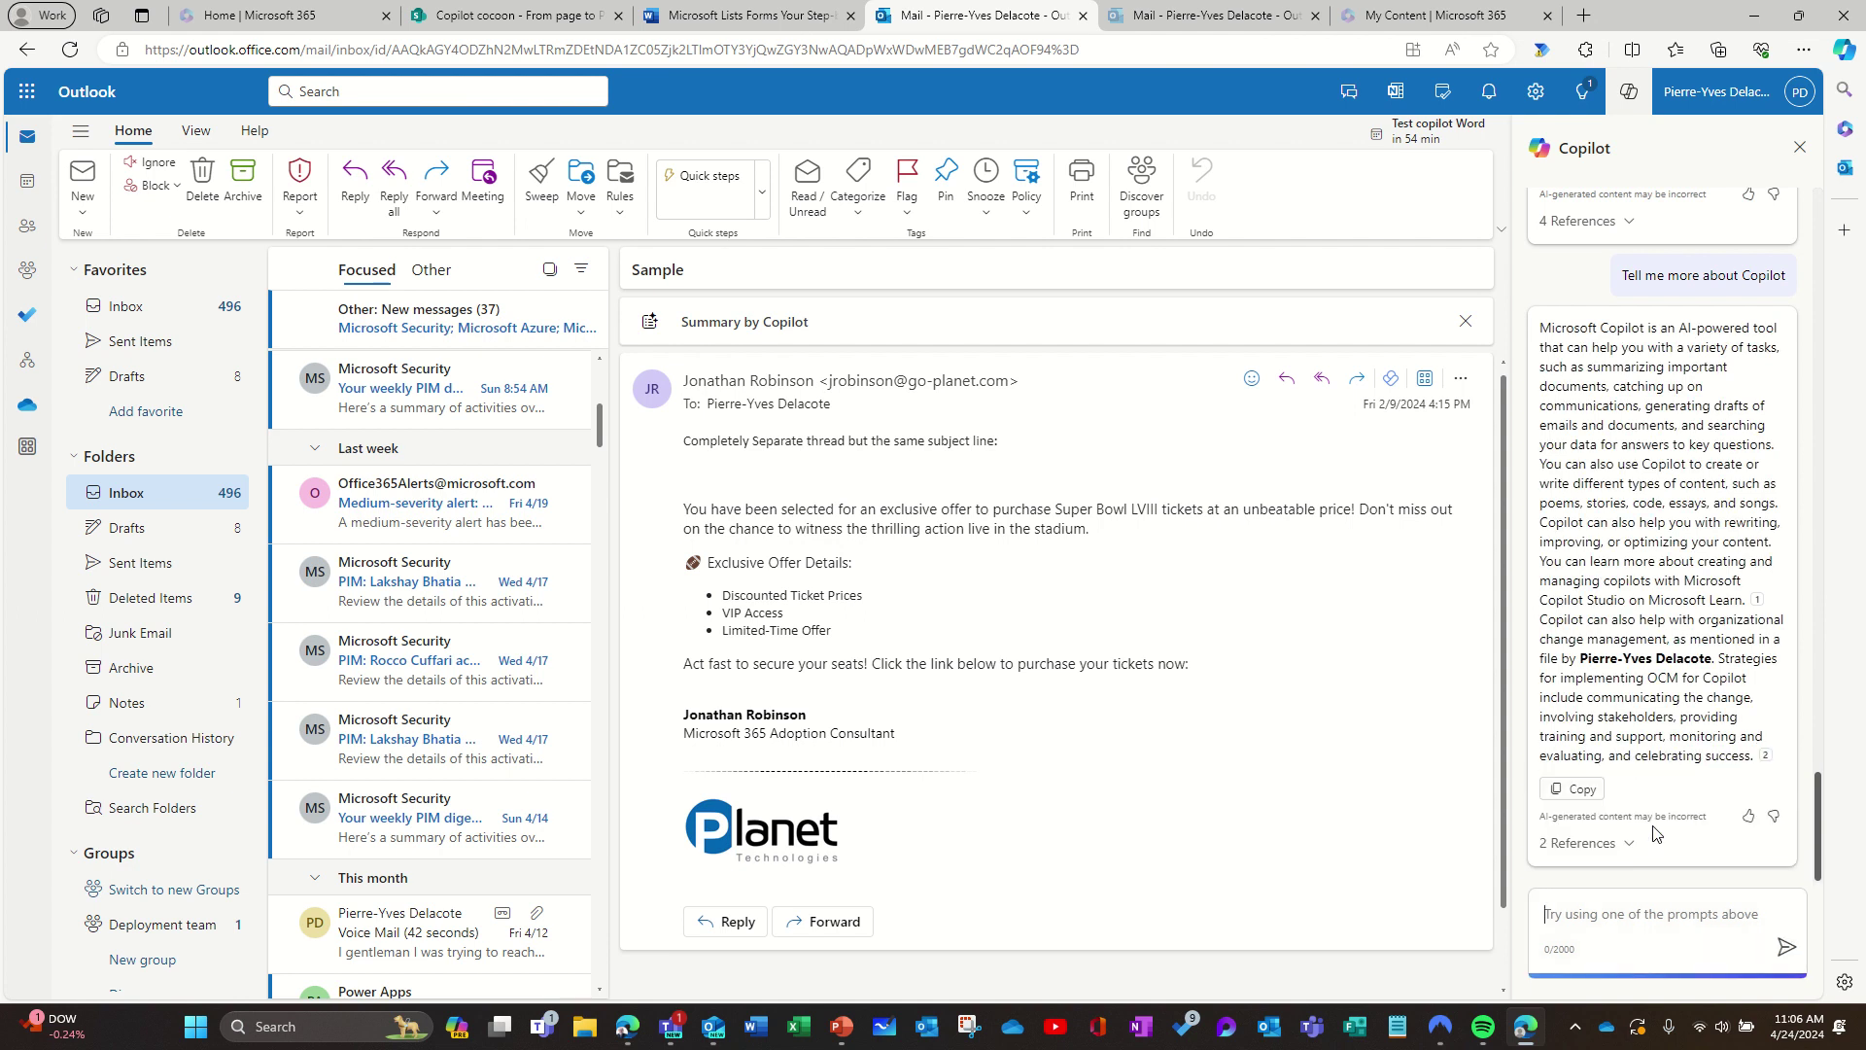
Step: Open citation 1, the Microsoft Learn Copilot Studio page, then return to Outlook mail
mouse_move(1757, 604)
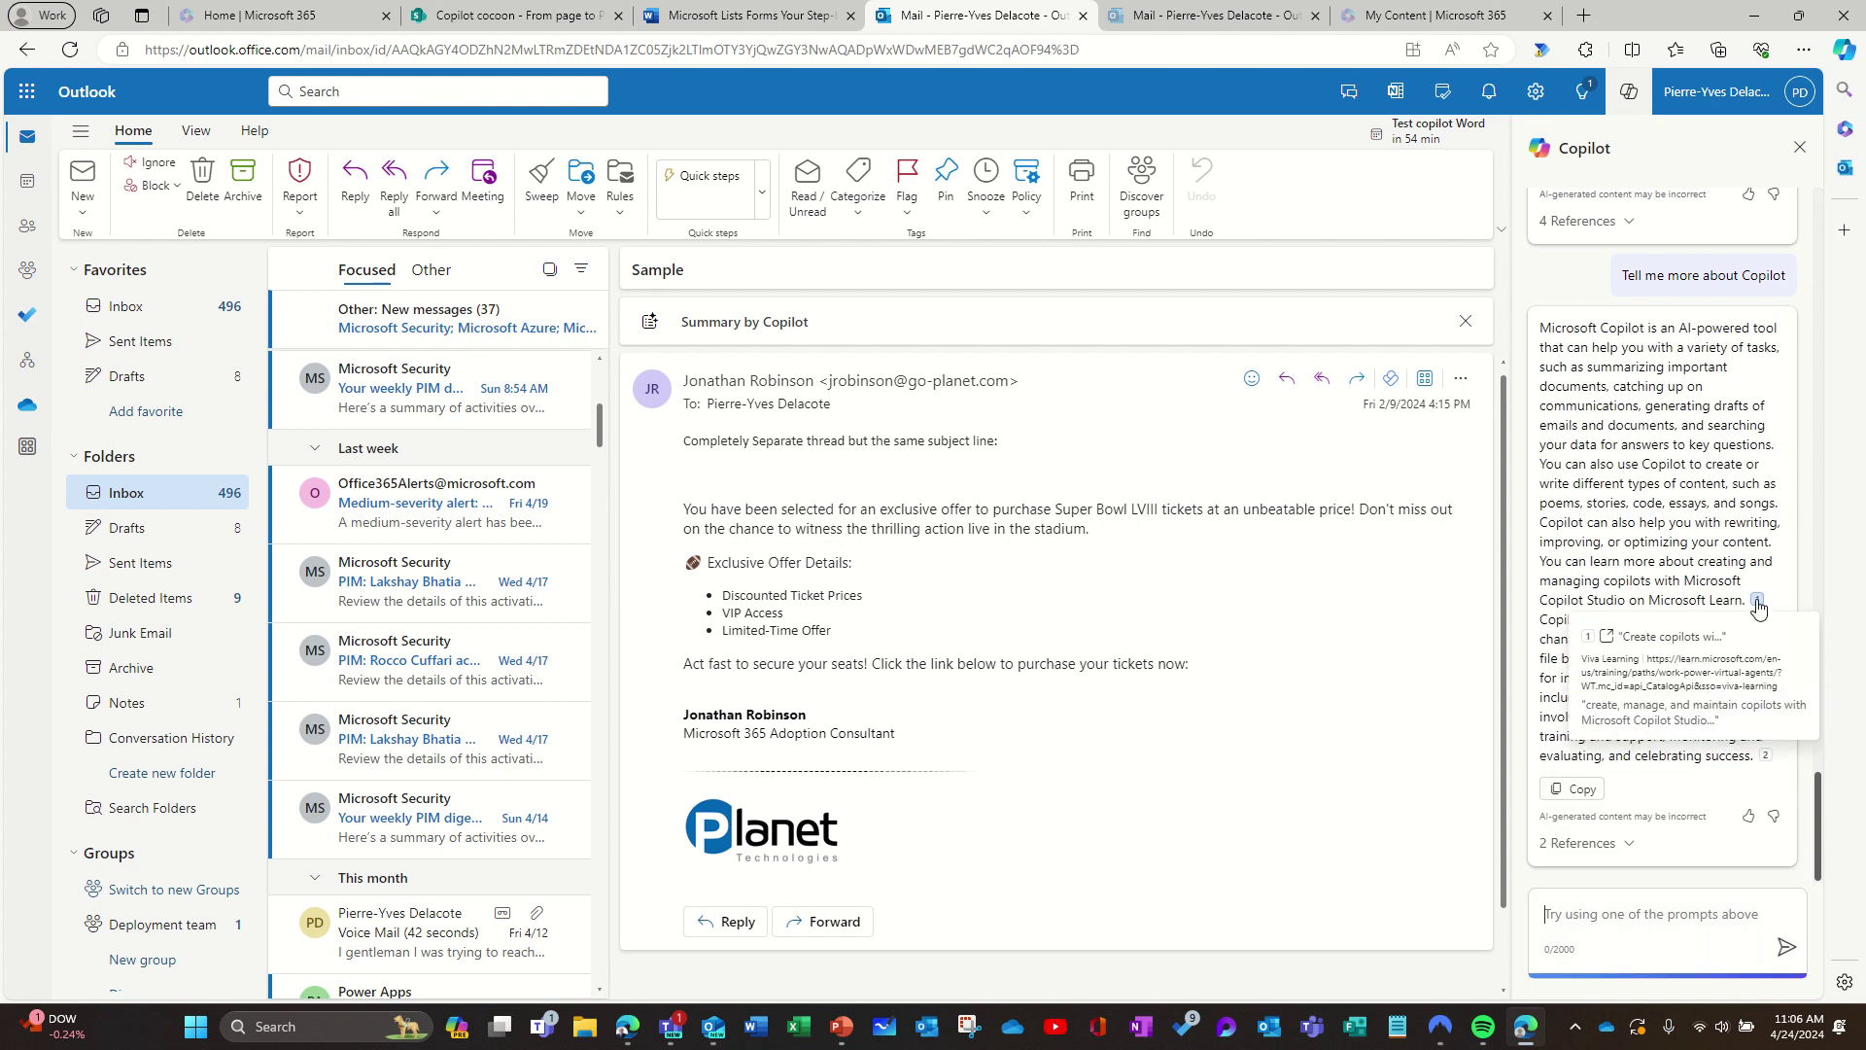
left_click(1758, 605)
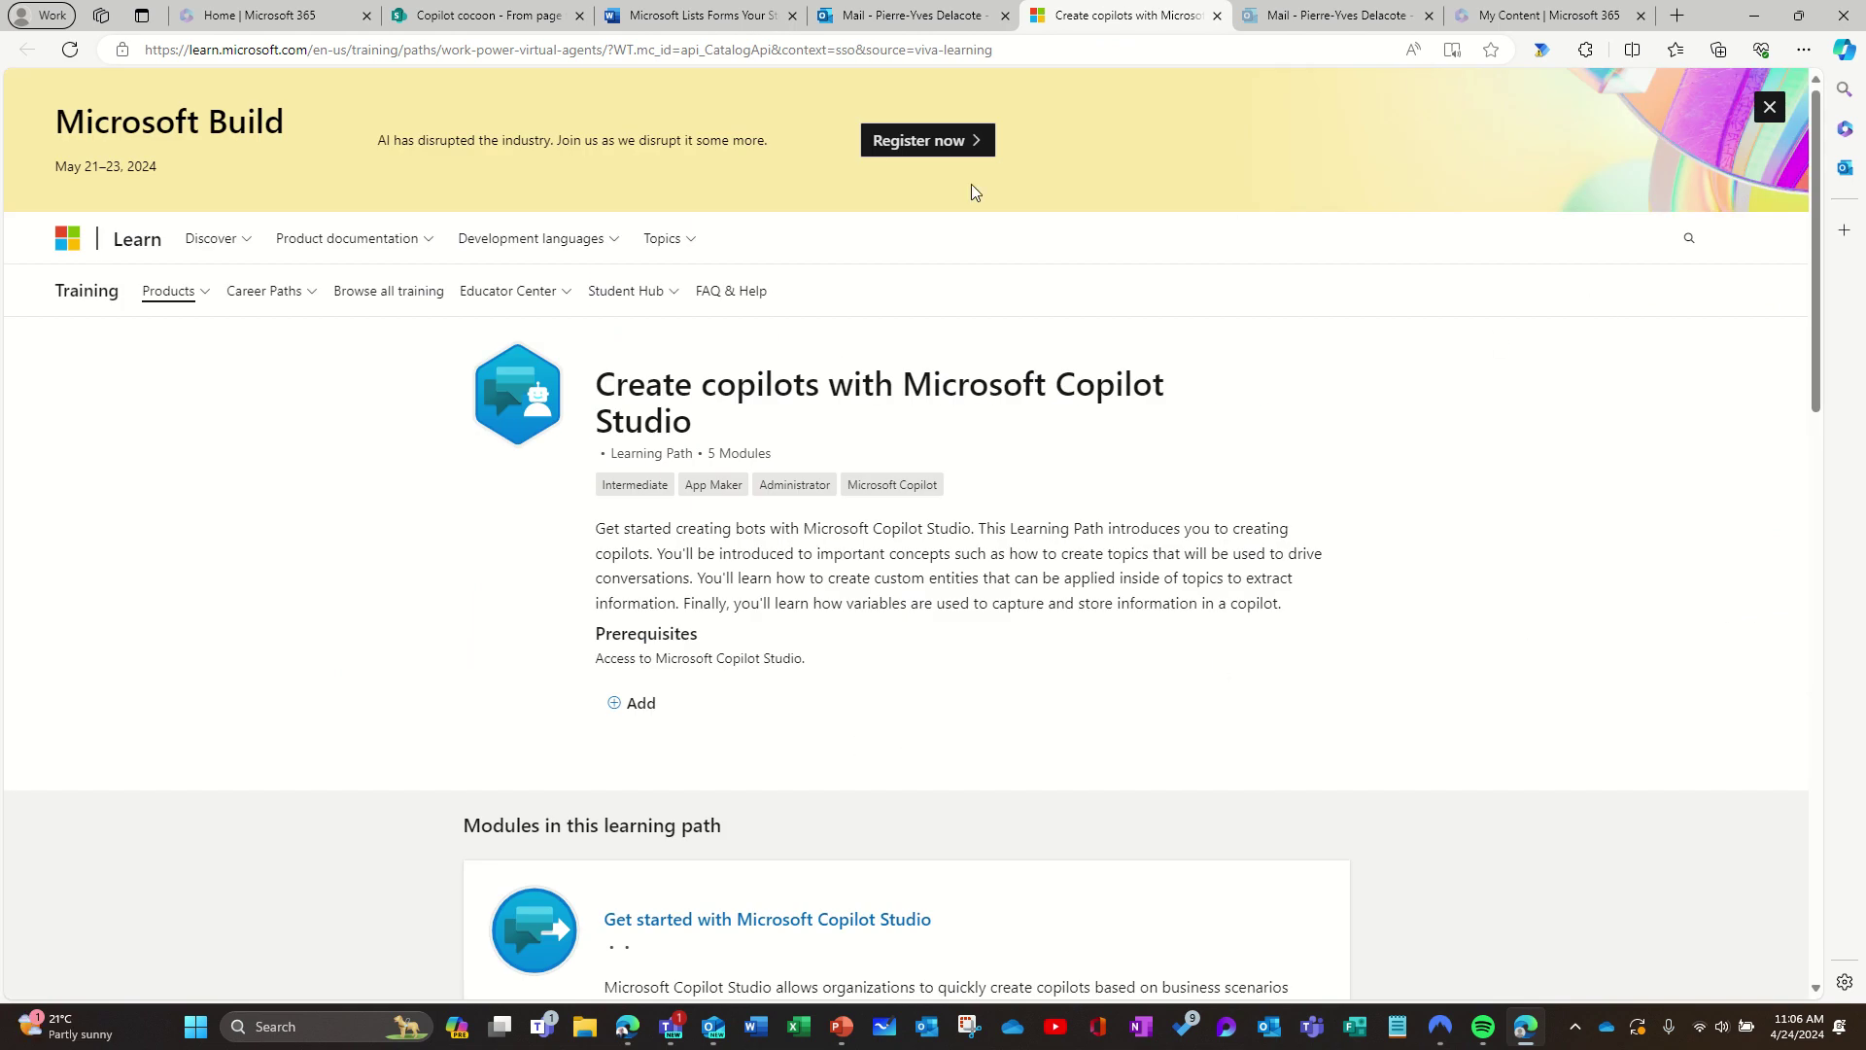
left_click(904, 17)
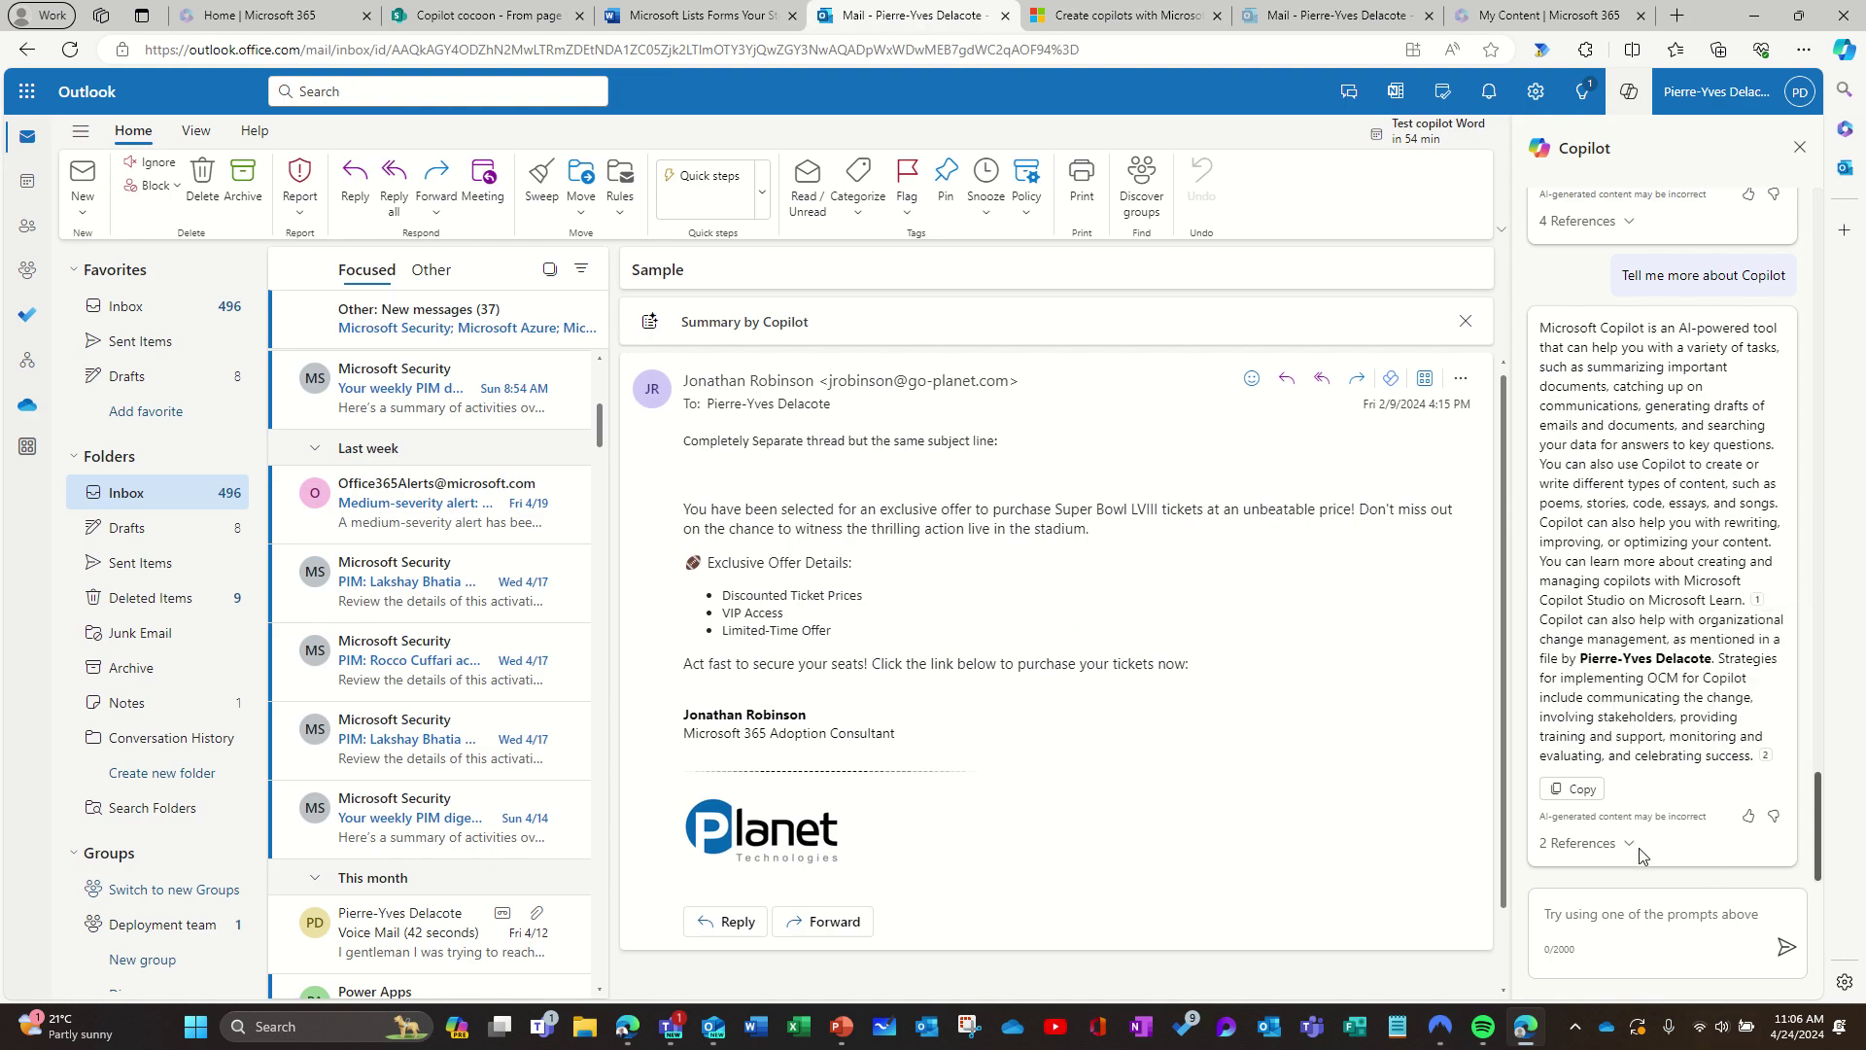
Step: Expand the 2 references, open the OCM Copilot Loop page, then return to mail
mouse_move(1762, 757)
left_click(1632, 844)
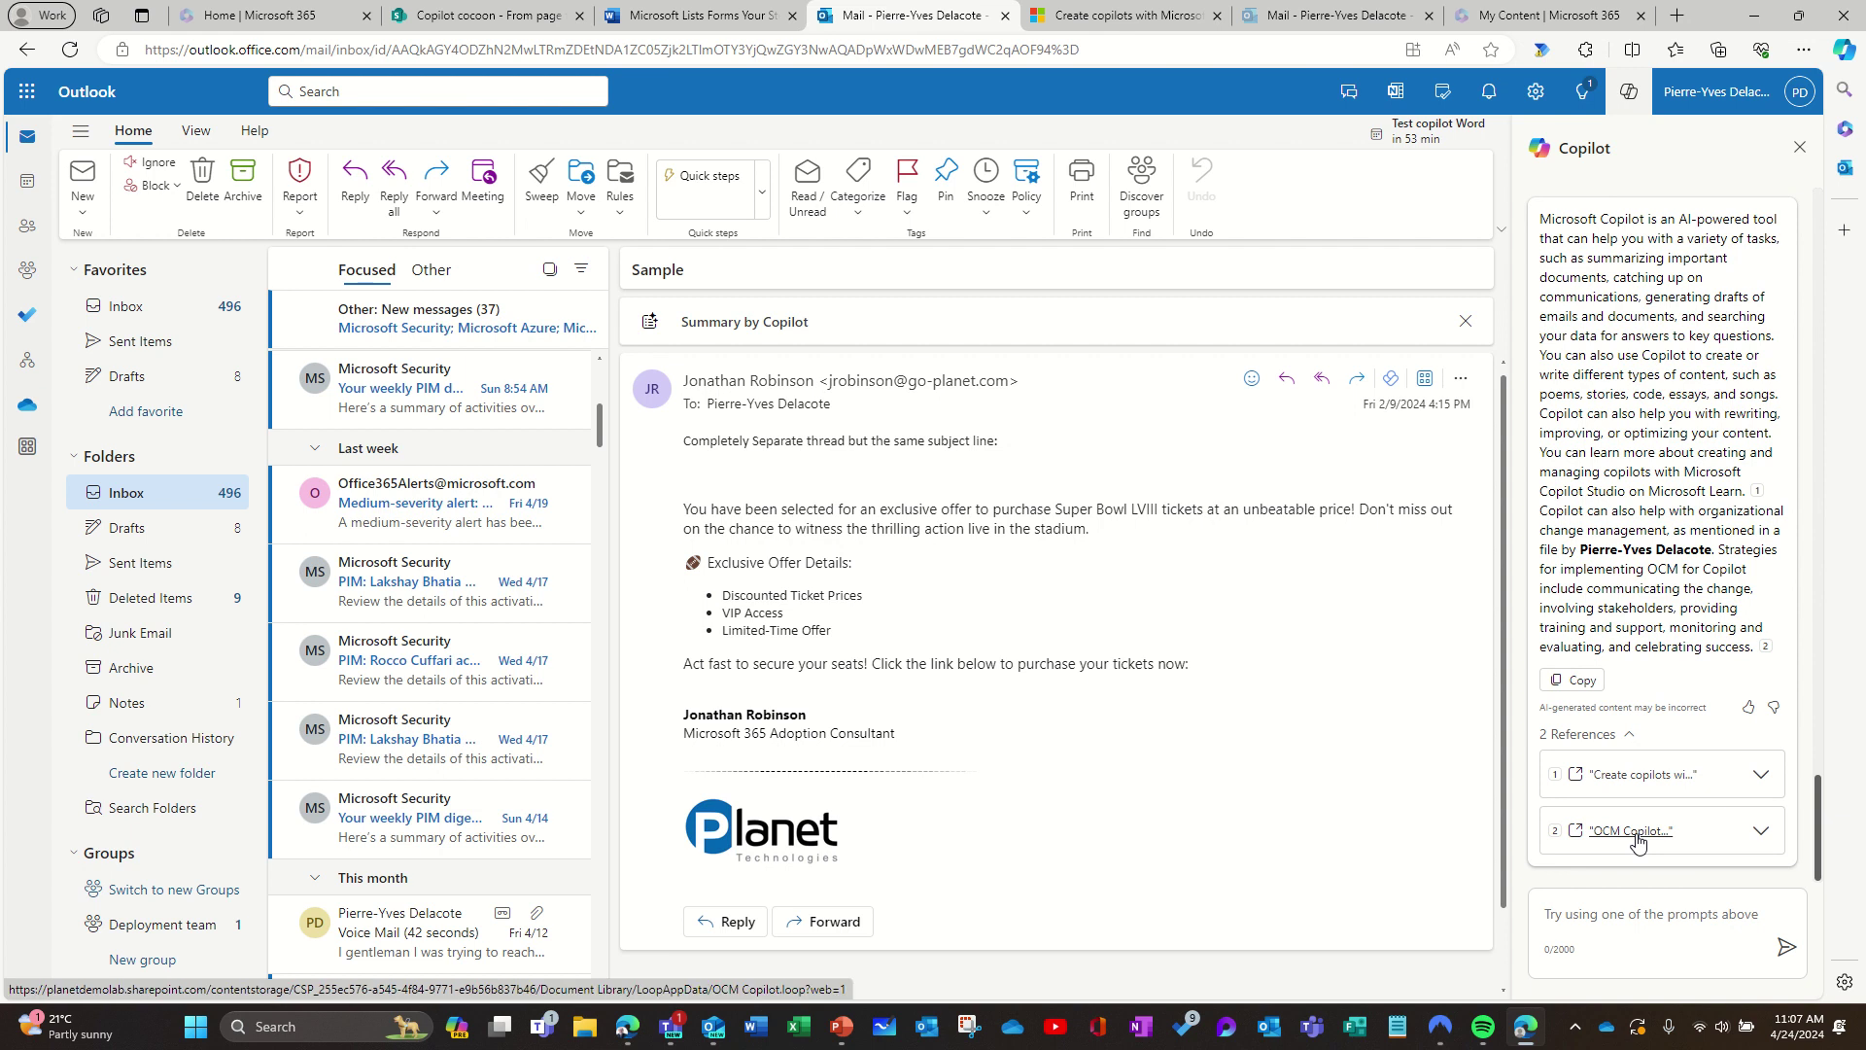
left_click(1638, 842)
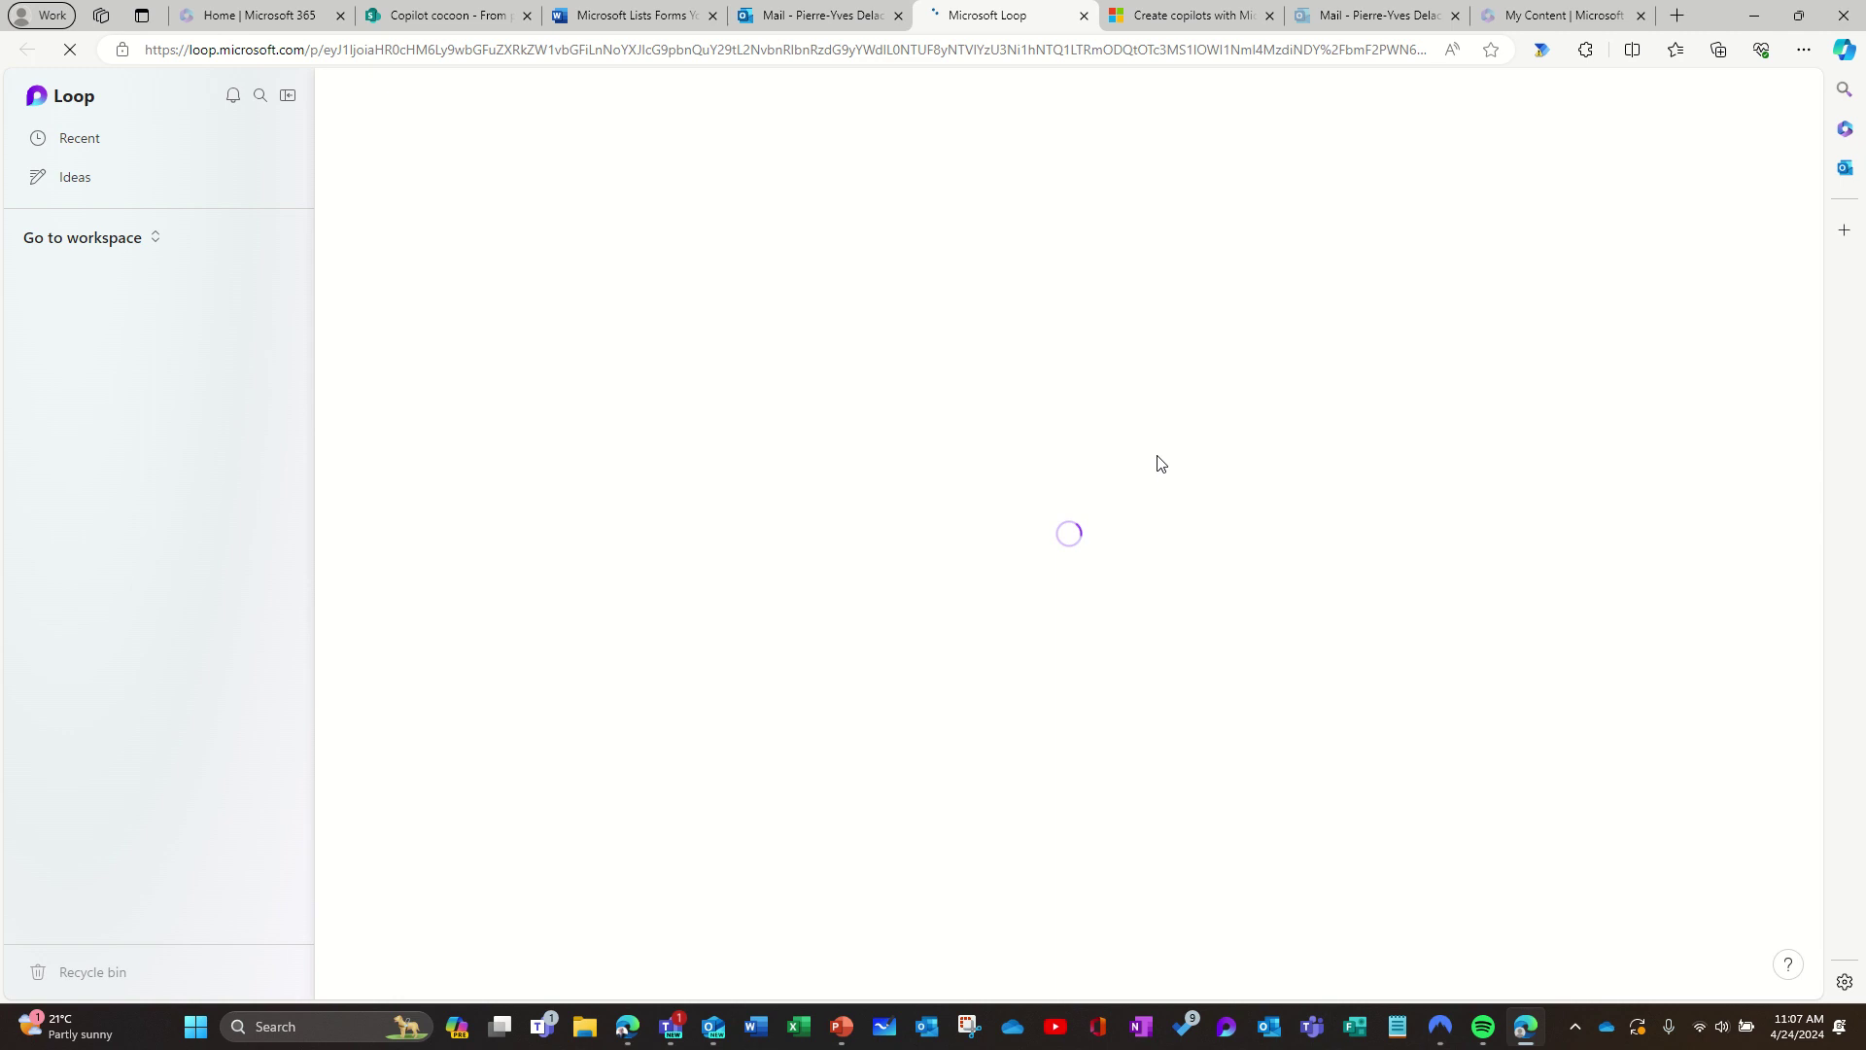
left_click(812, 30)
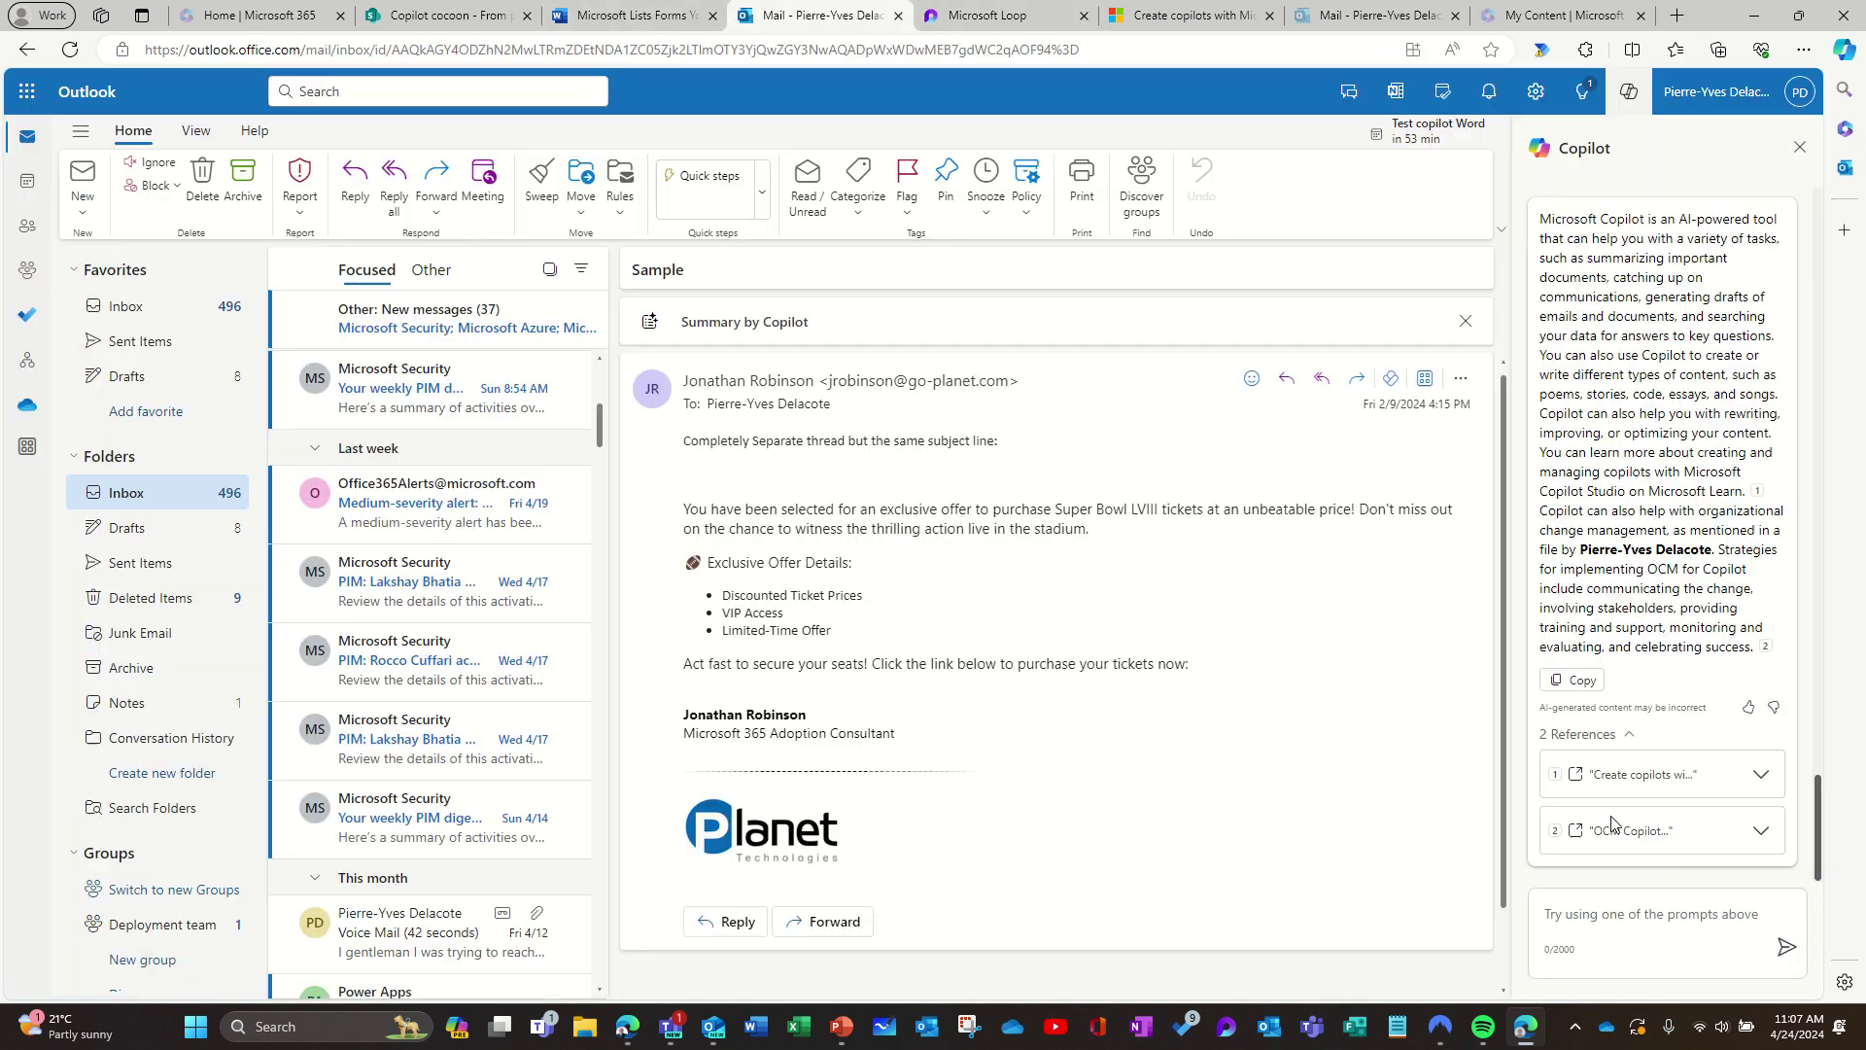
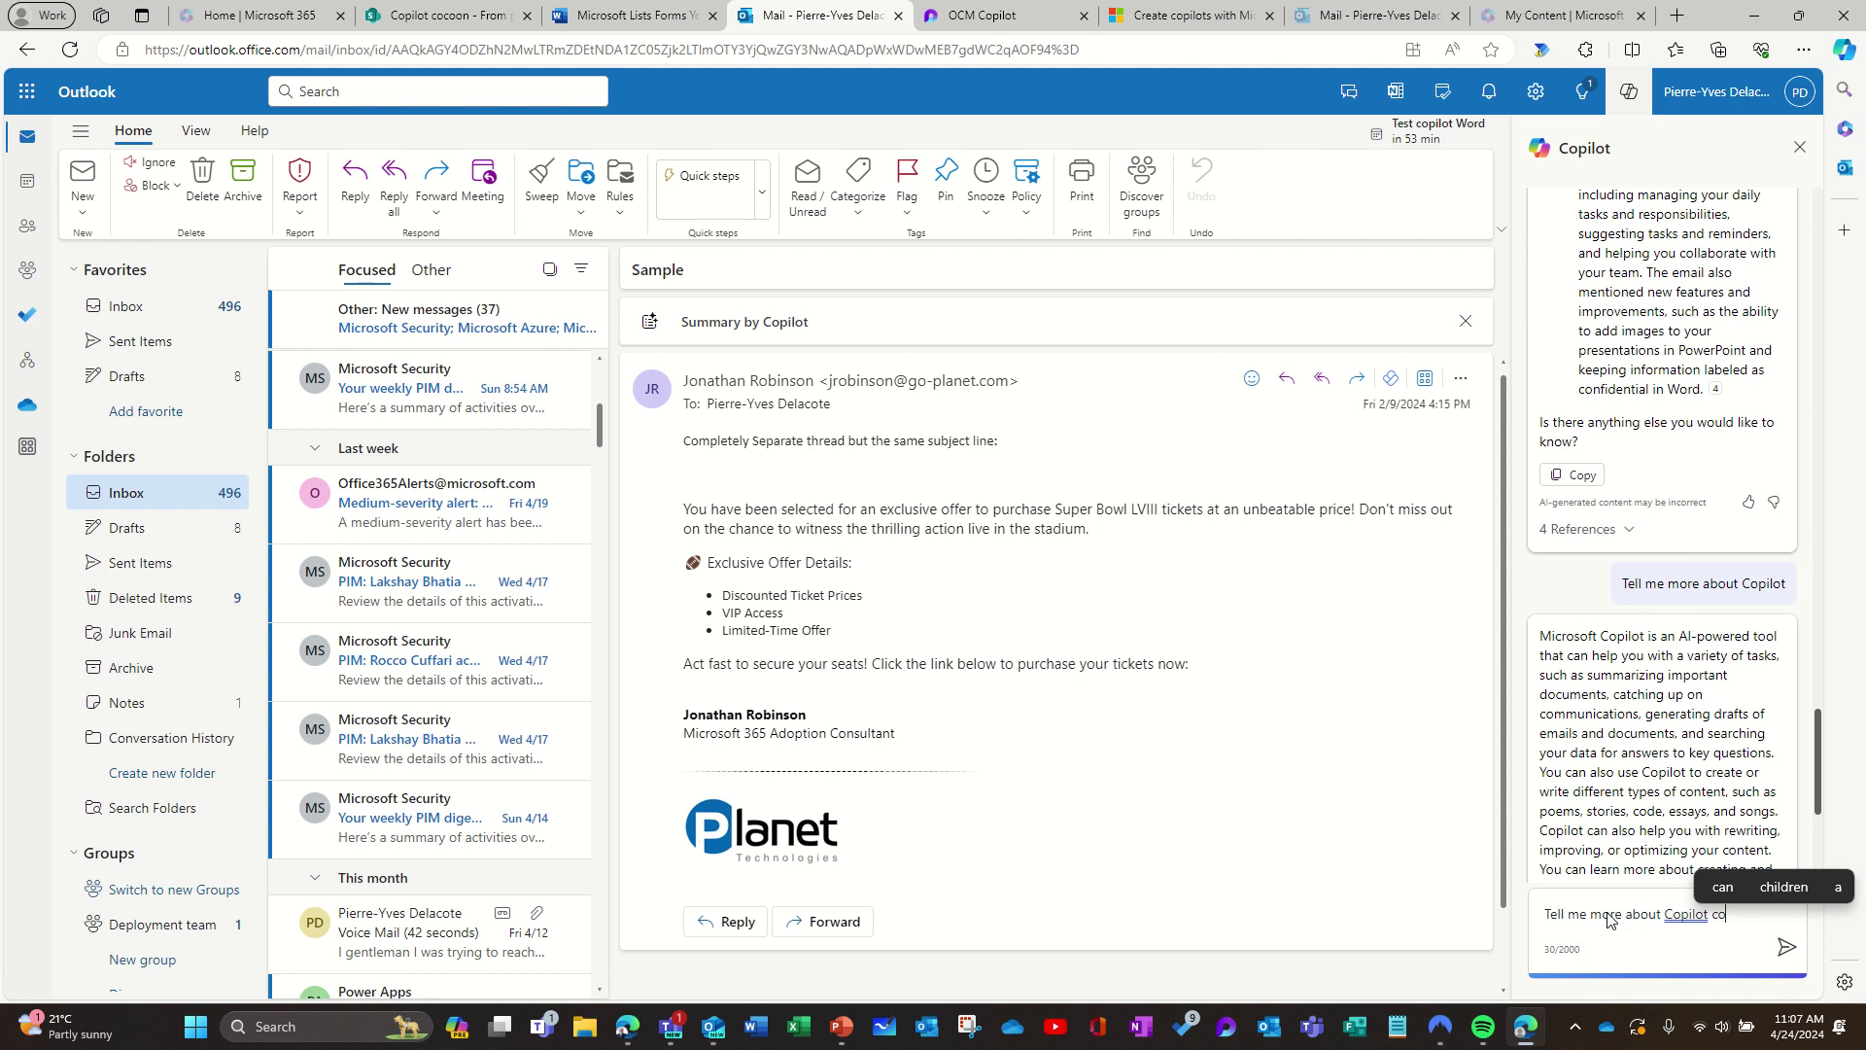
Step: Ask Copilot 'Tell me more about Copilot code of conduct' and expand its single reference
type("nduct")
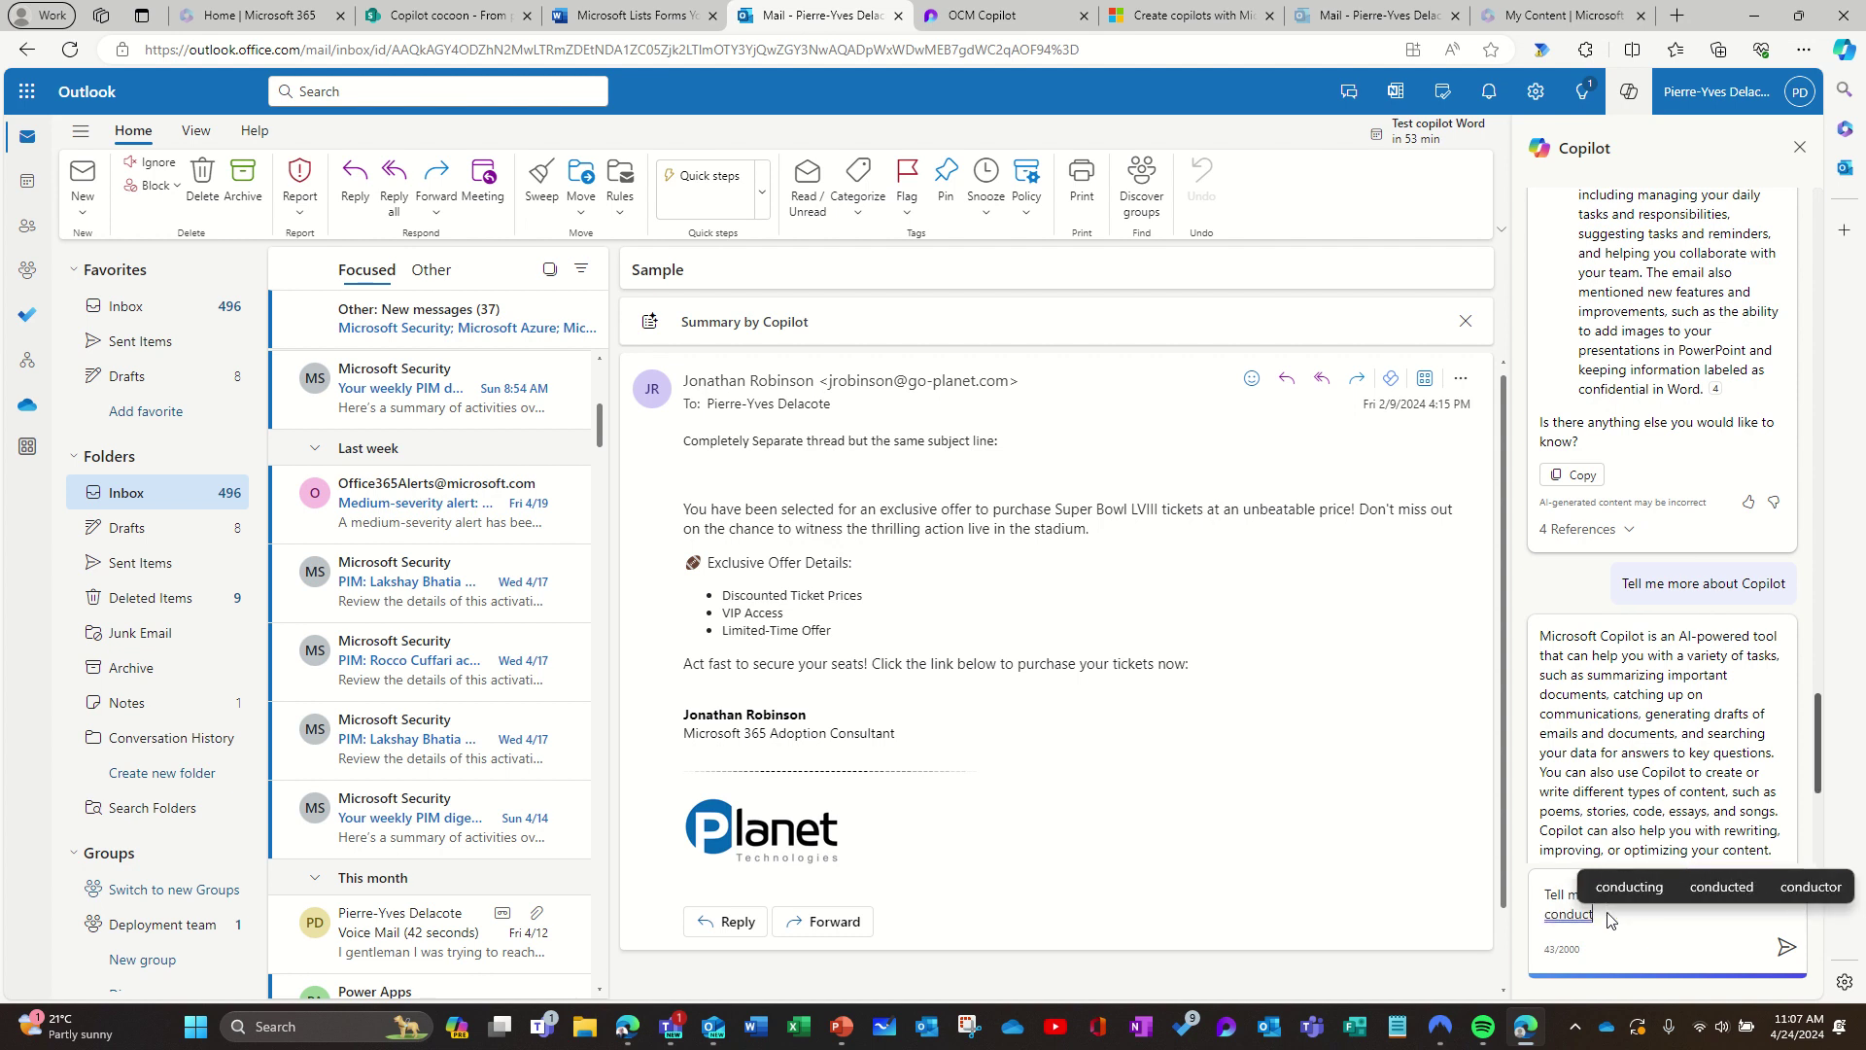
type(".")
key("Return")
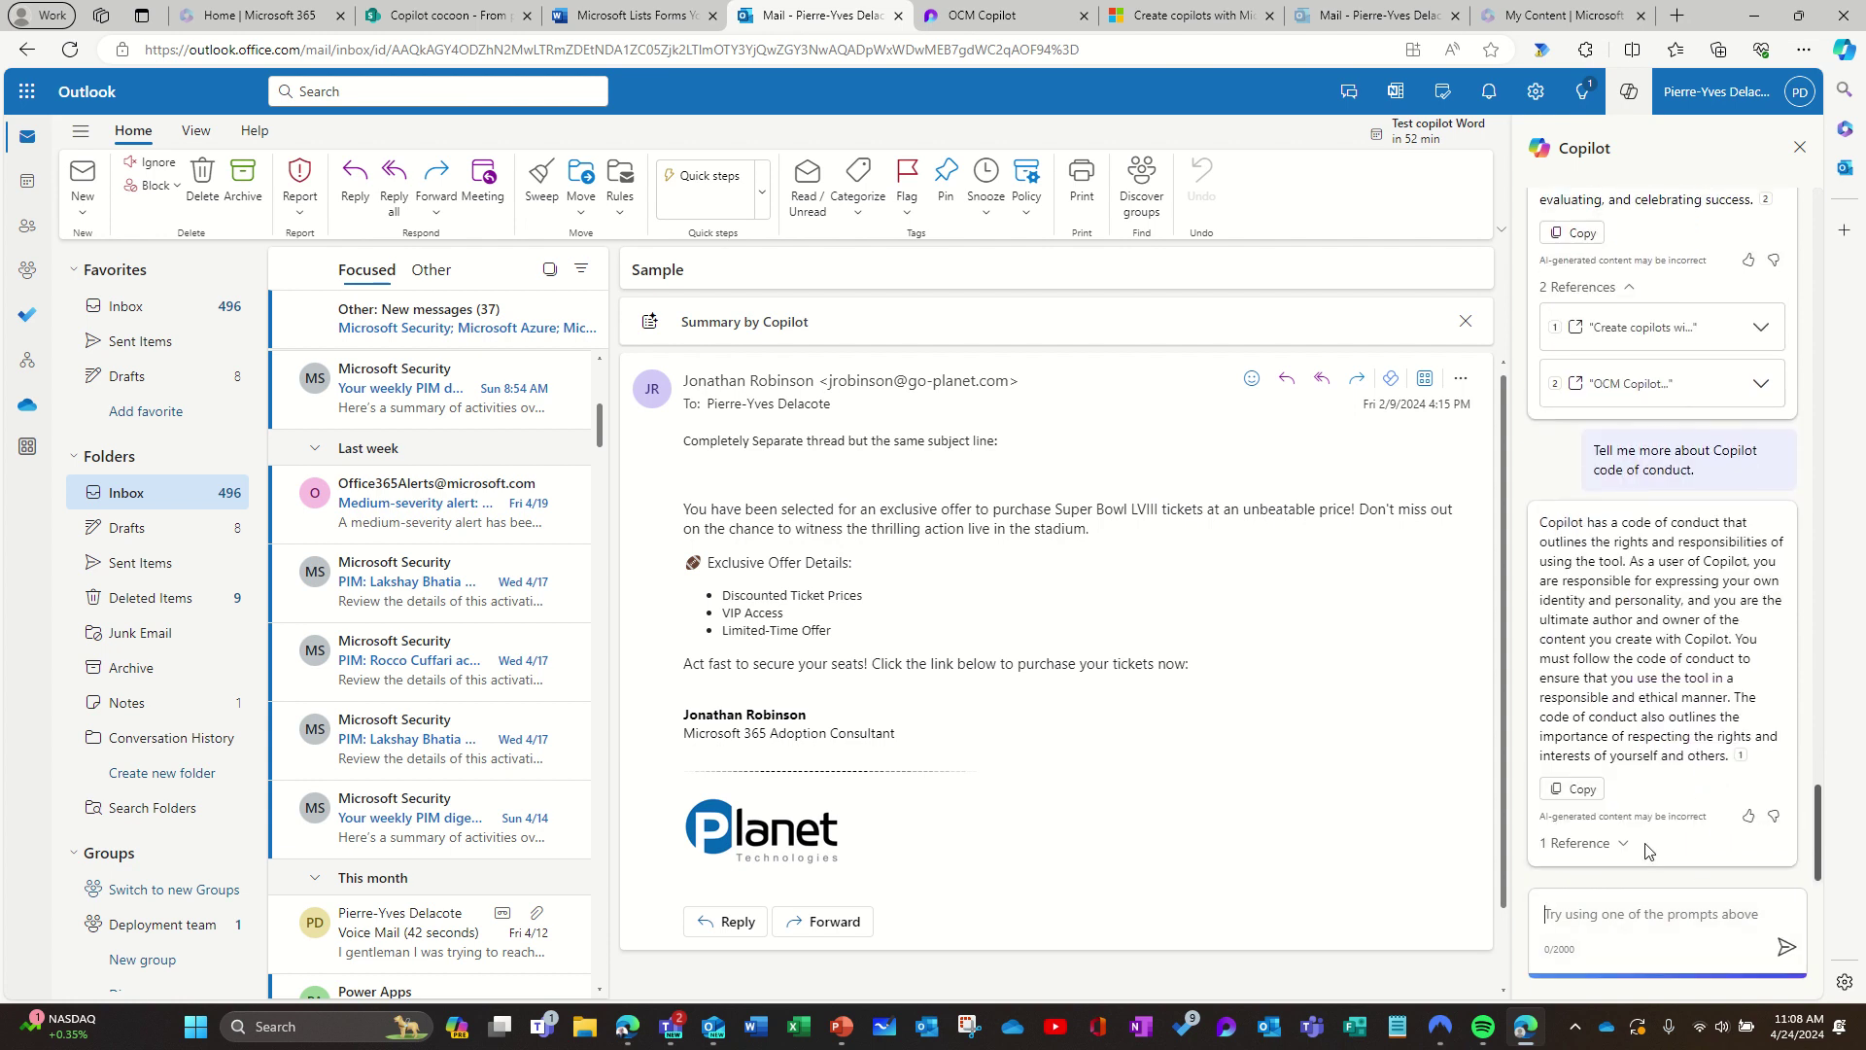
left_click(1623, 843)
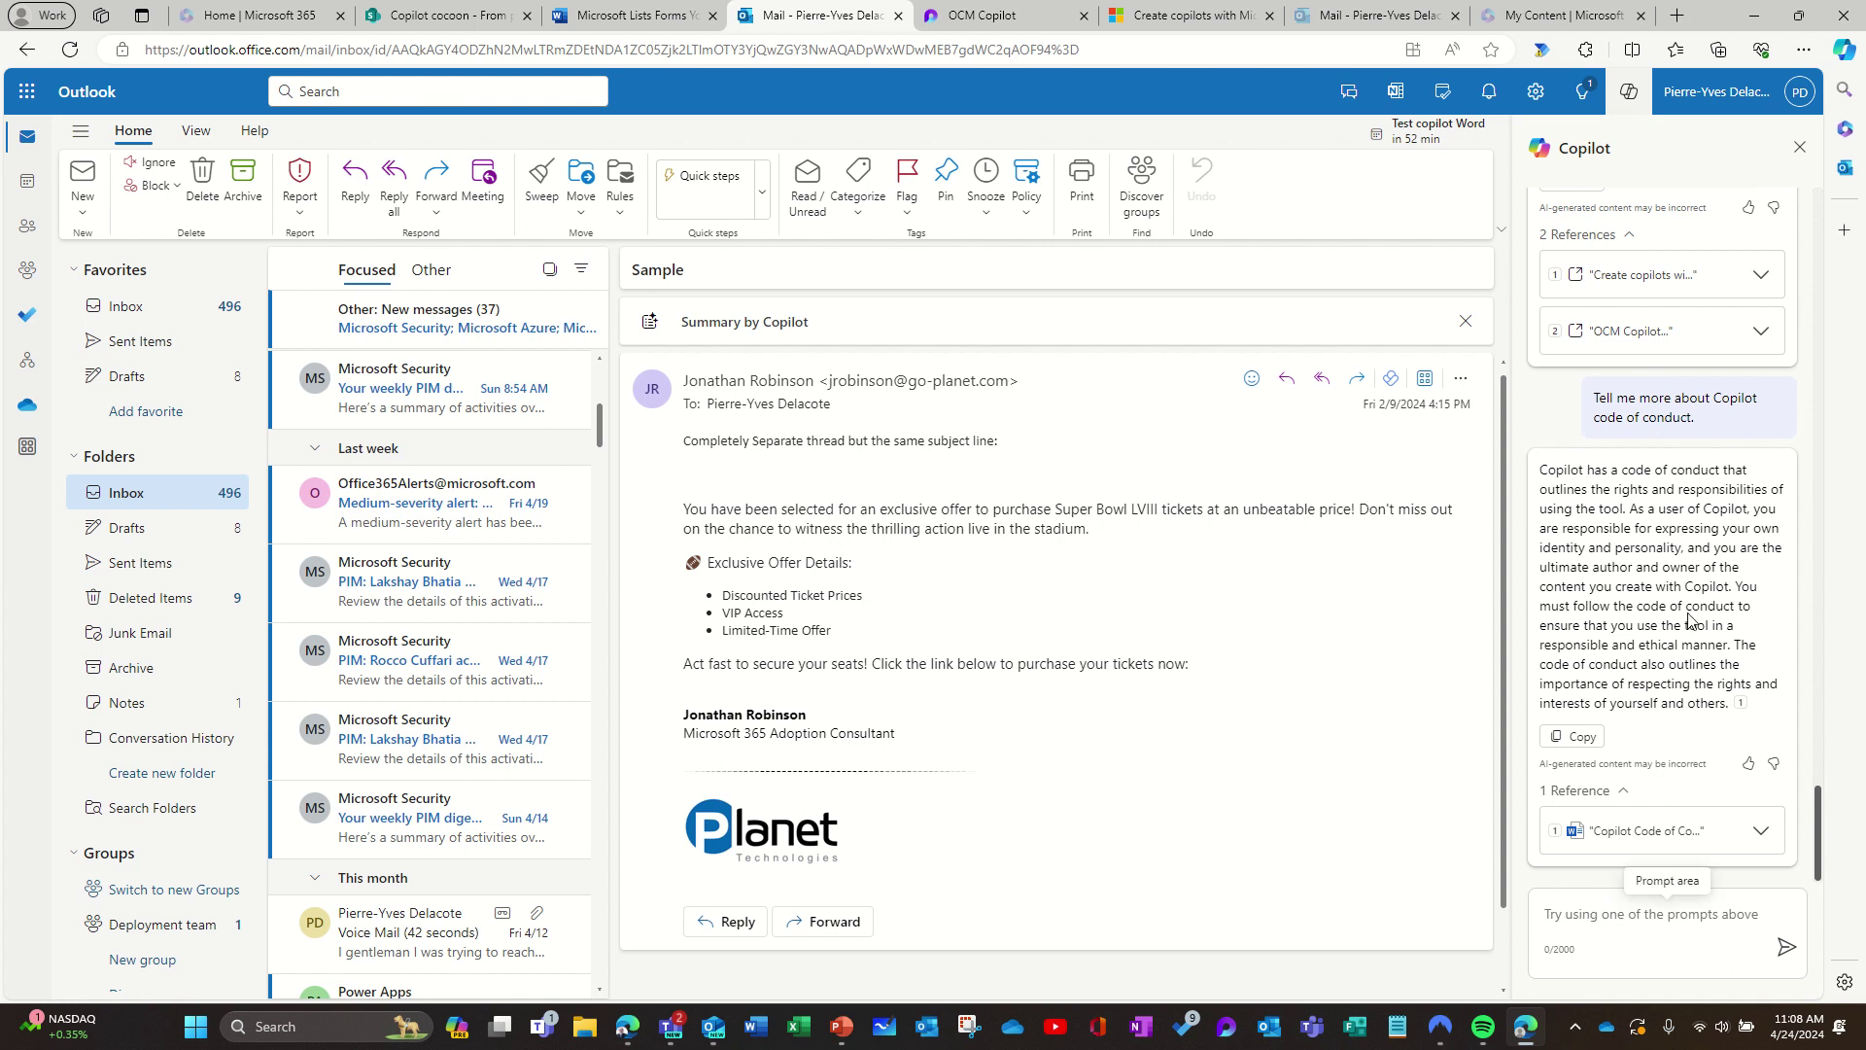
Step: Start a new prompt from the 'Find something' suggestion card, giving 'Find the file that'
scroll(1688, 621, "up", 10)
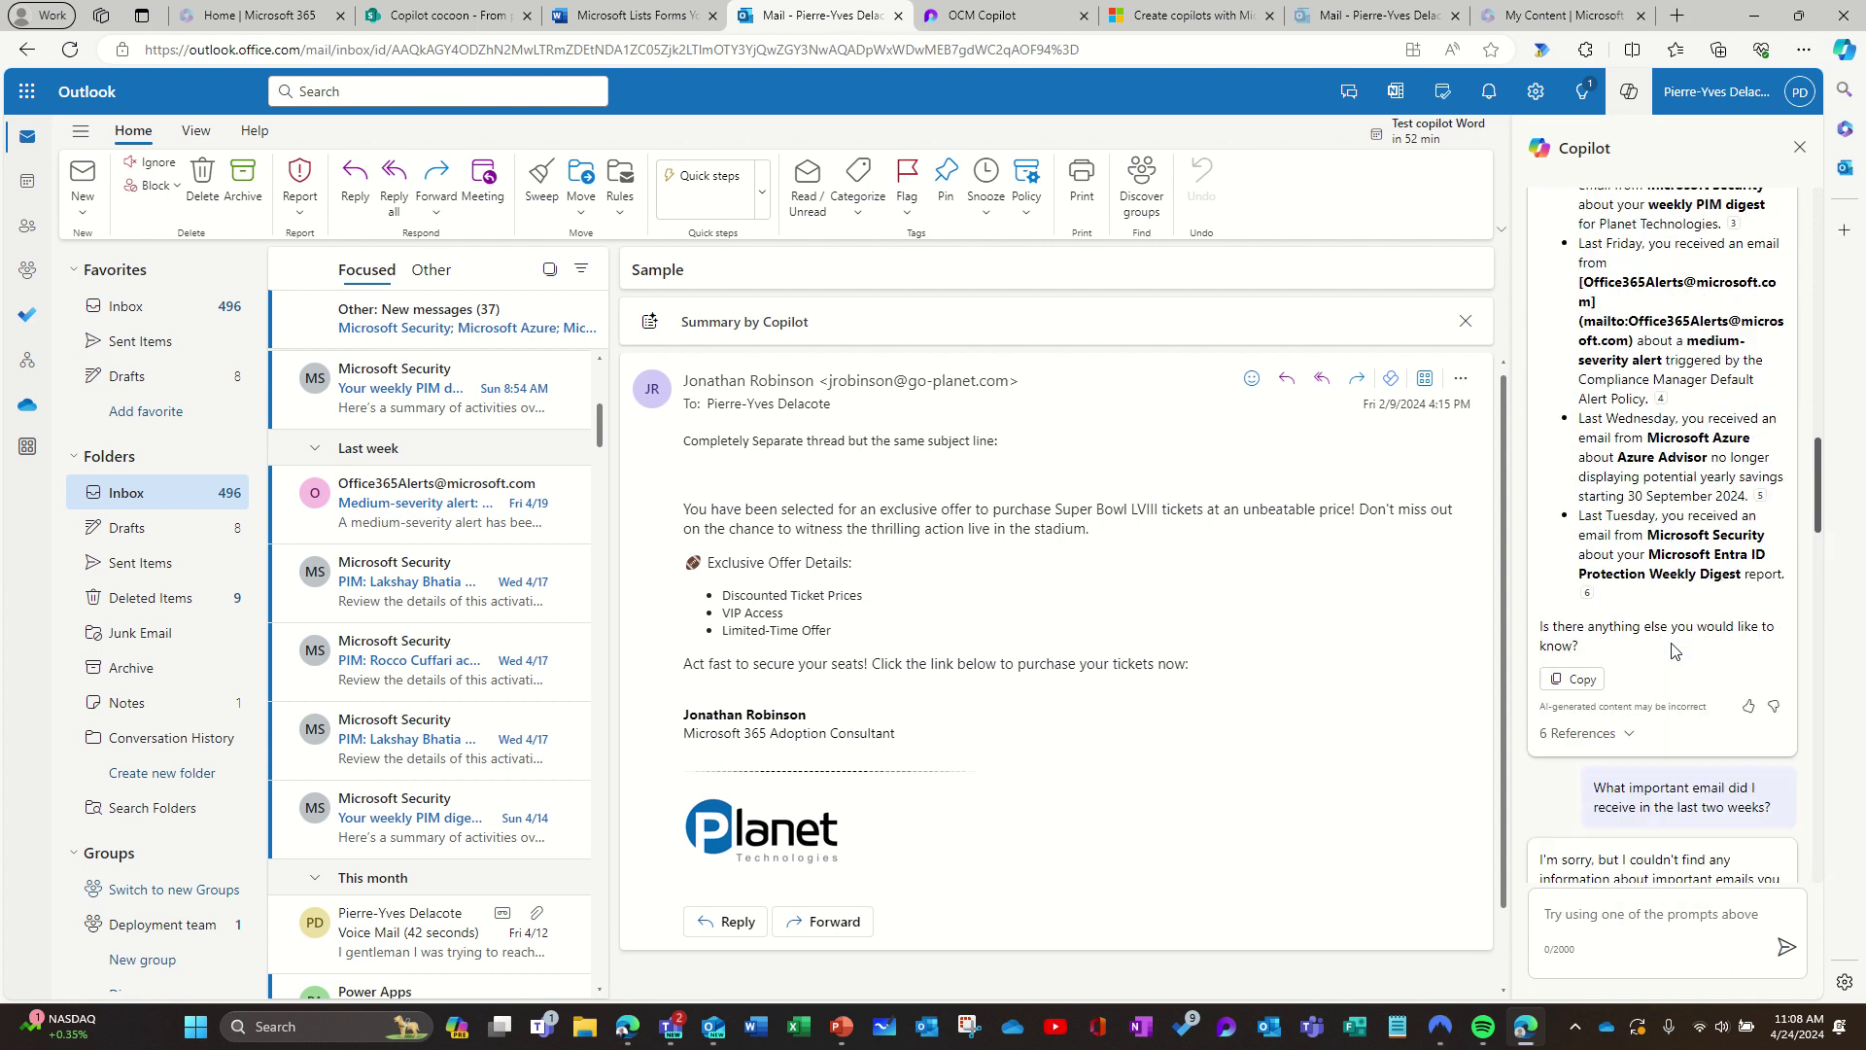
scroll(1674, 652, "up", 10)
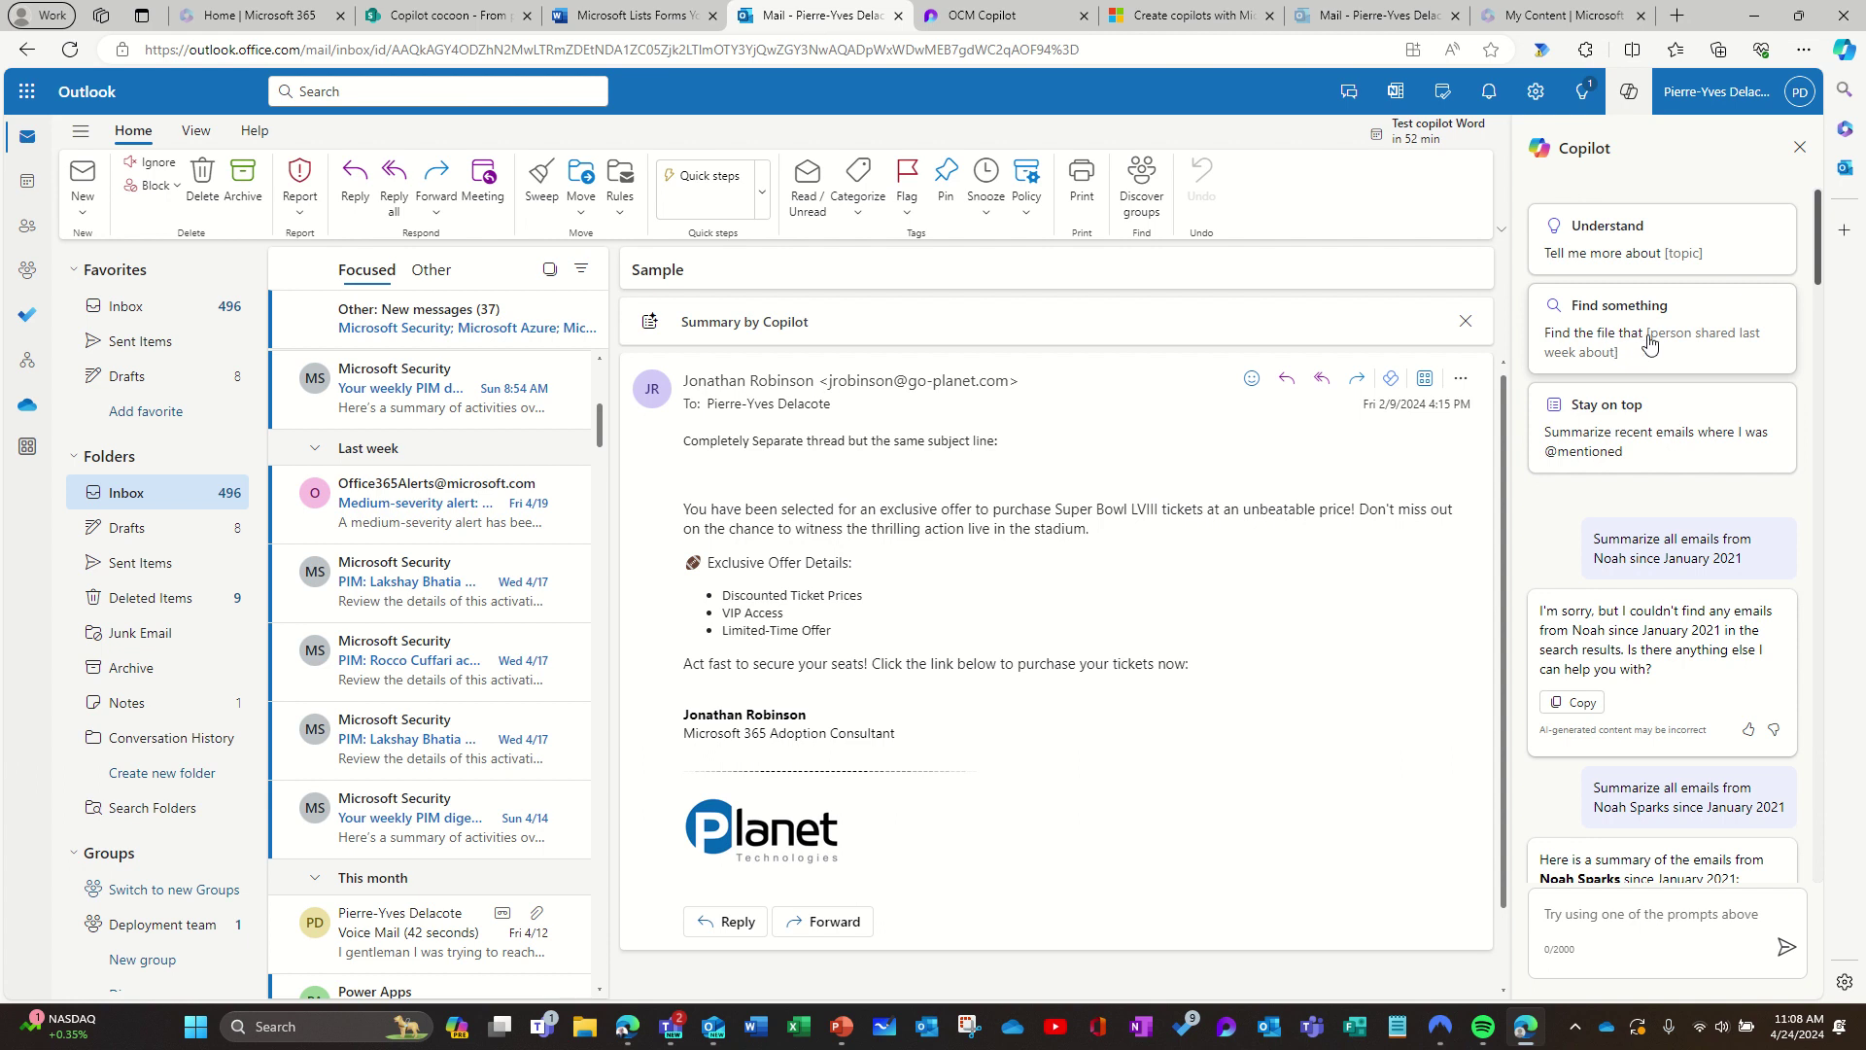
left_click(1643, 339)
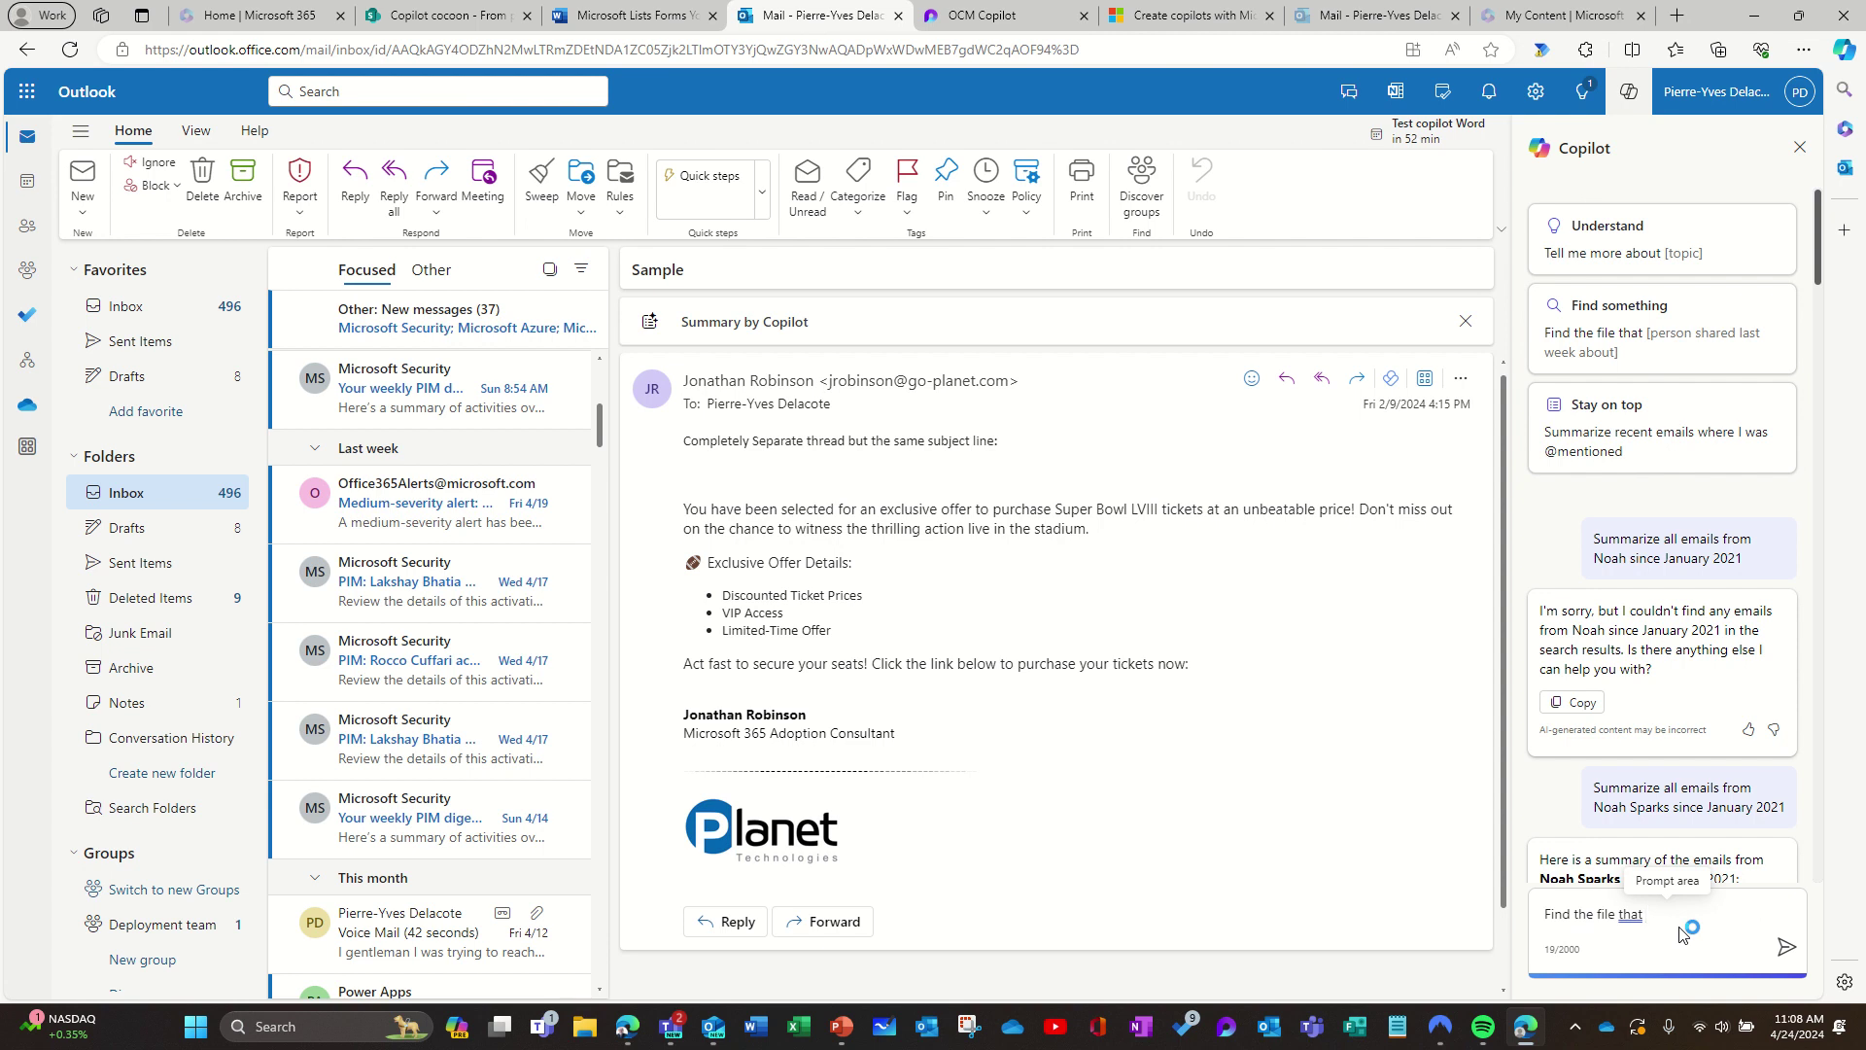
Step: Complete and send the prompt asking for files a colleague shared within the last 5 weeks
type("Tim")
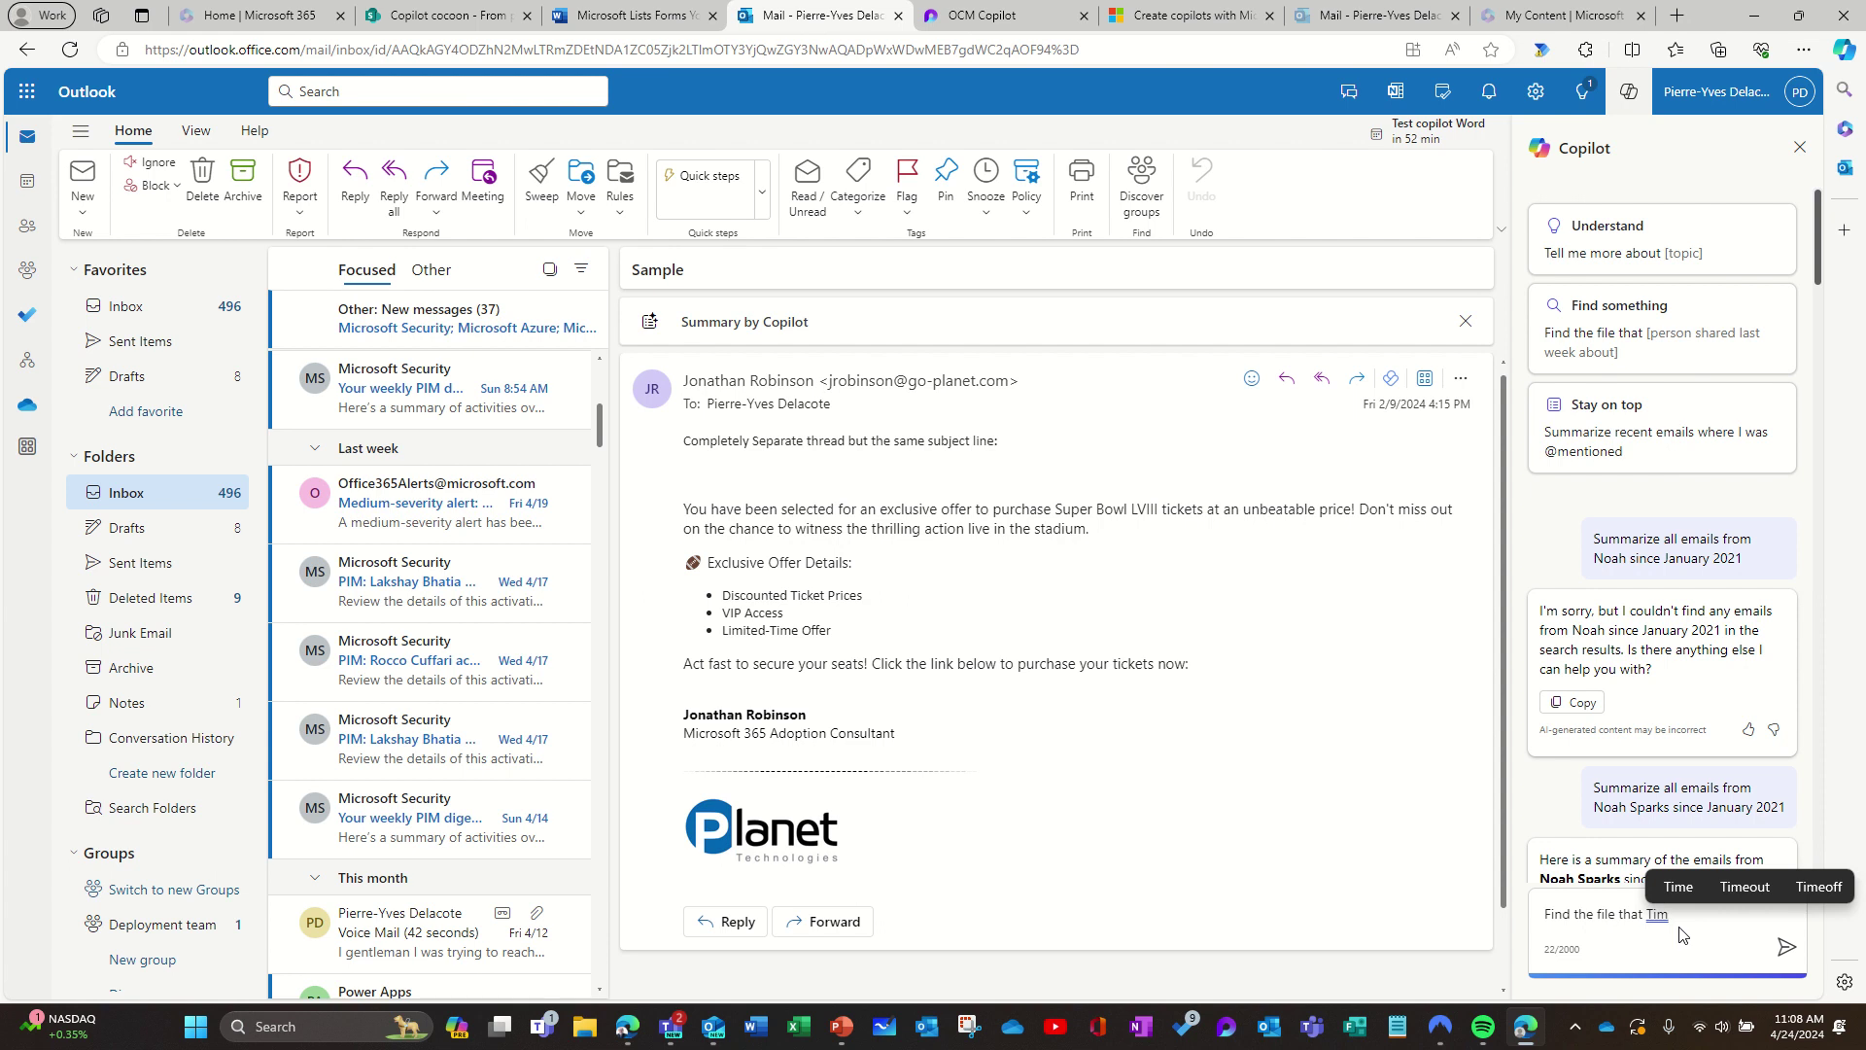
type(" shared ")
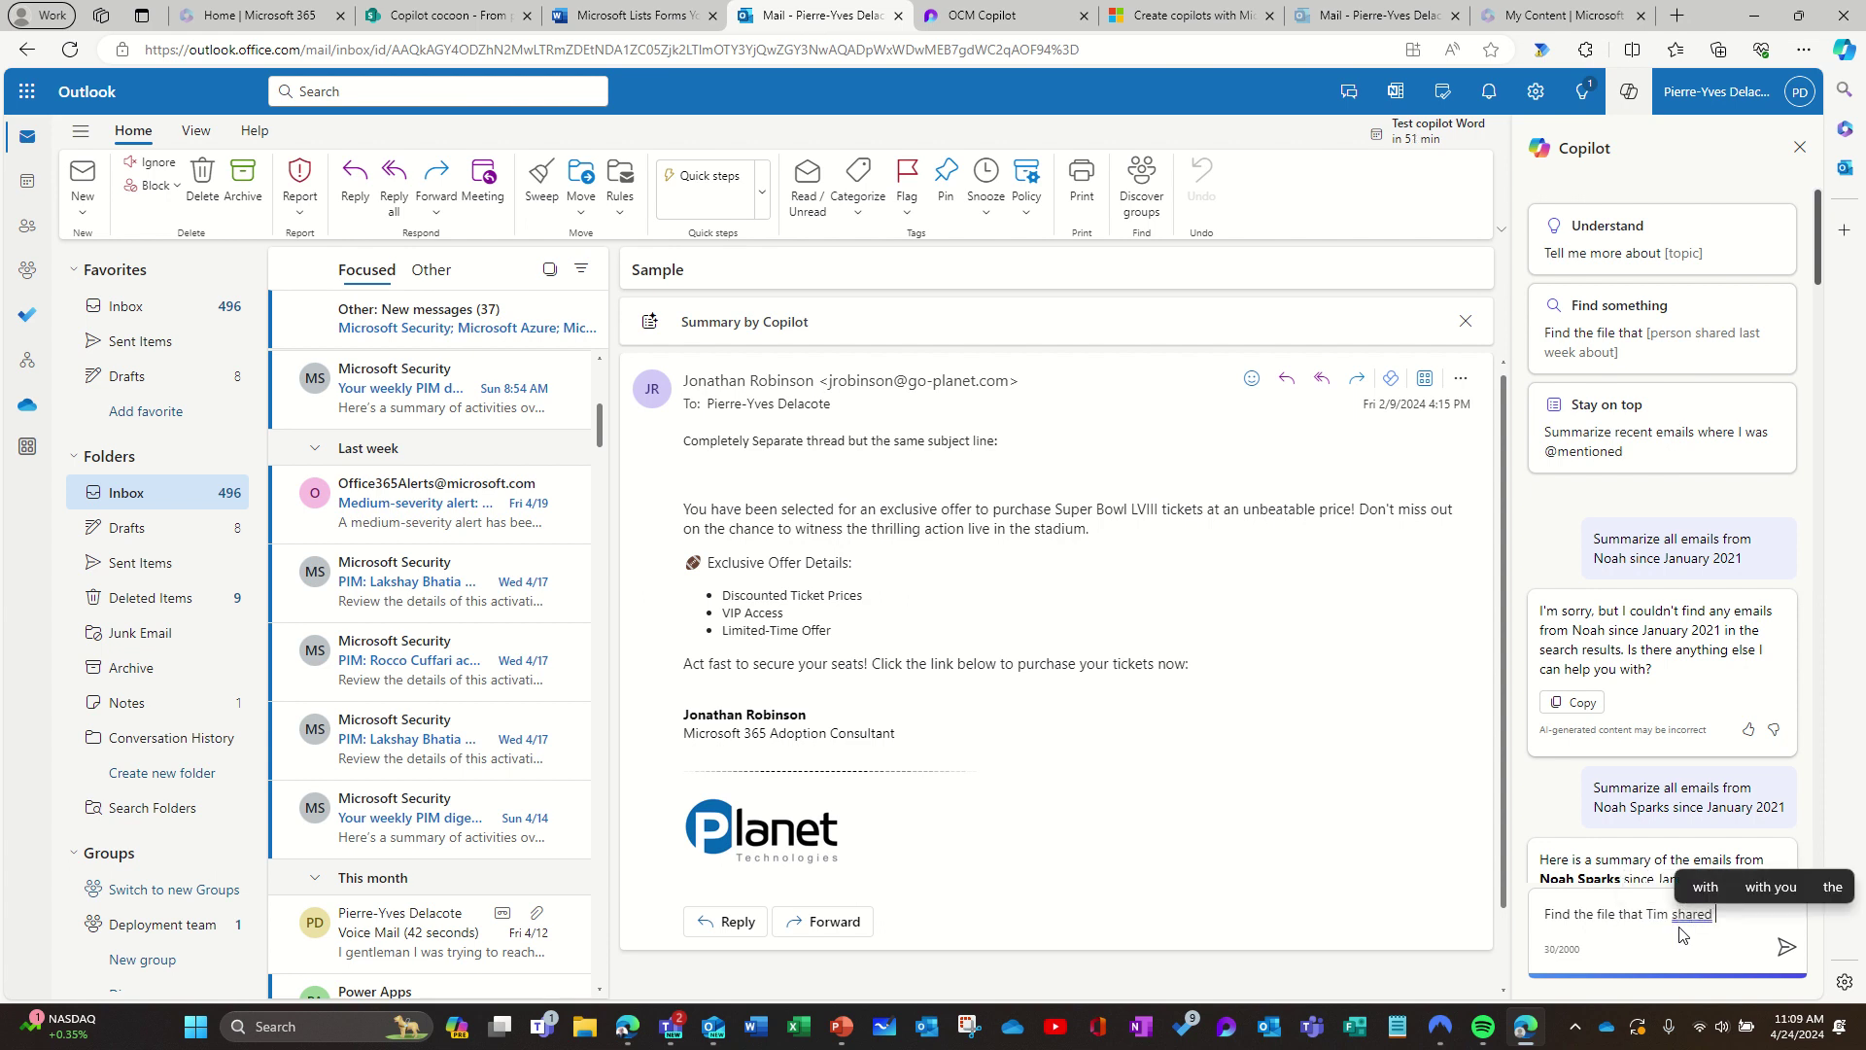
type("withi")
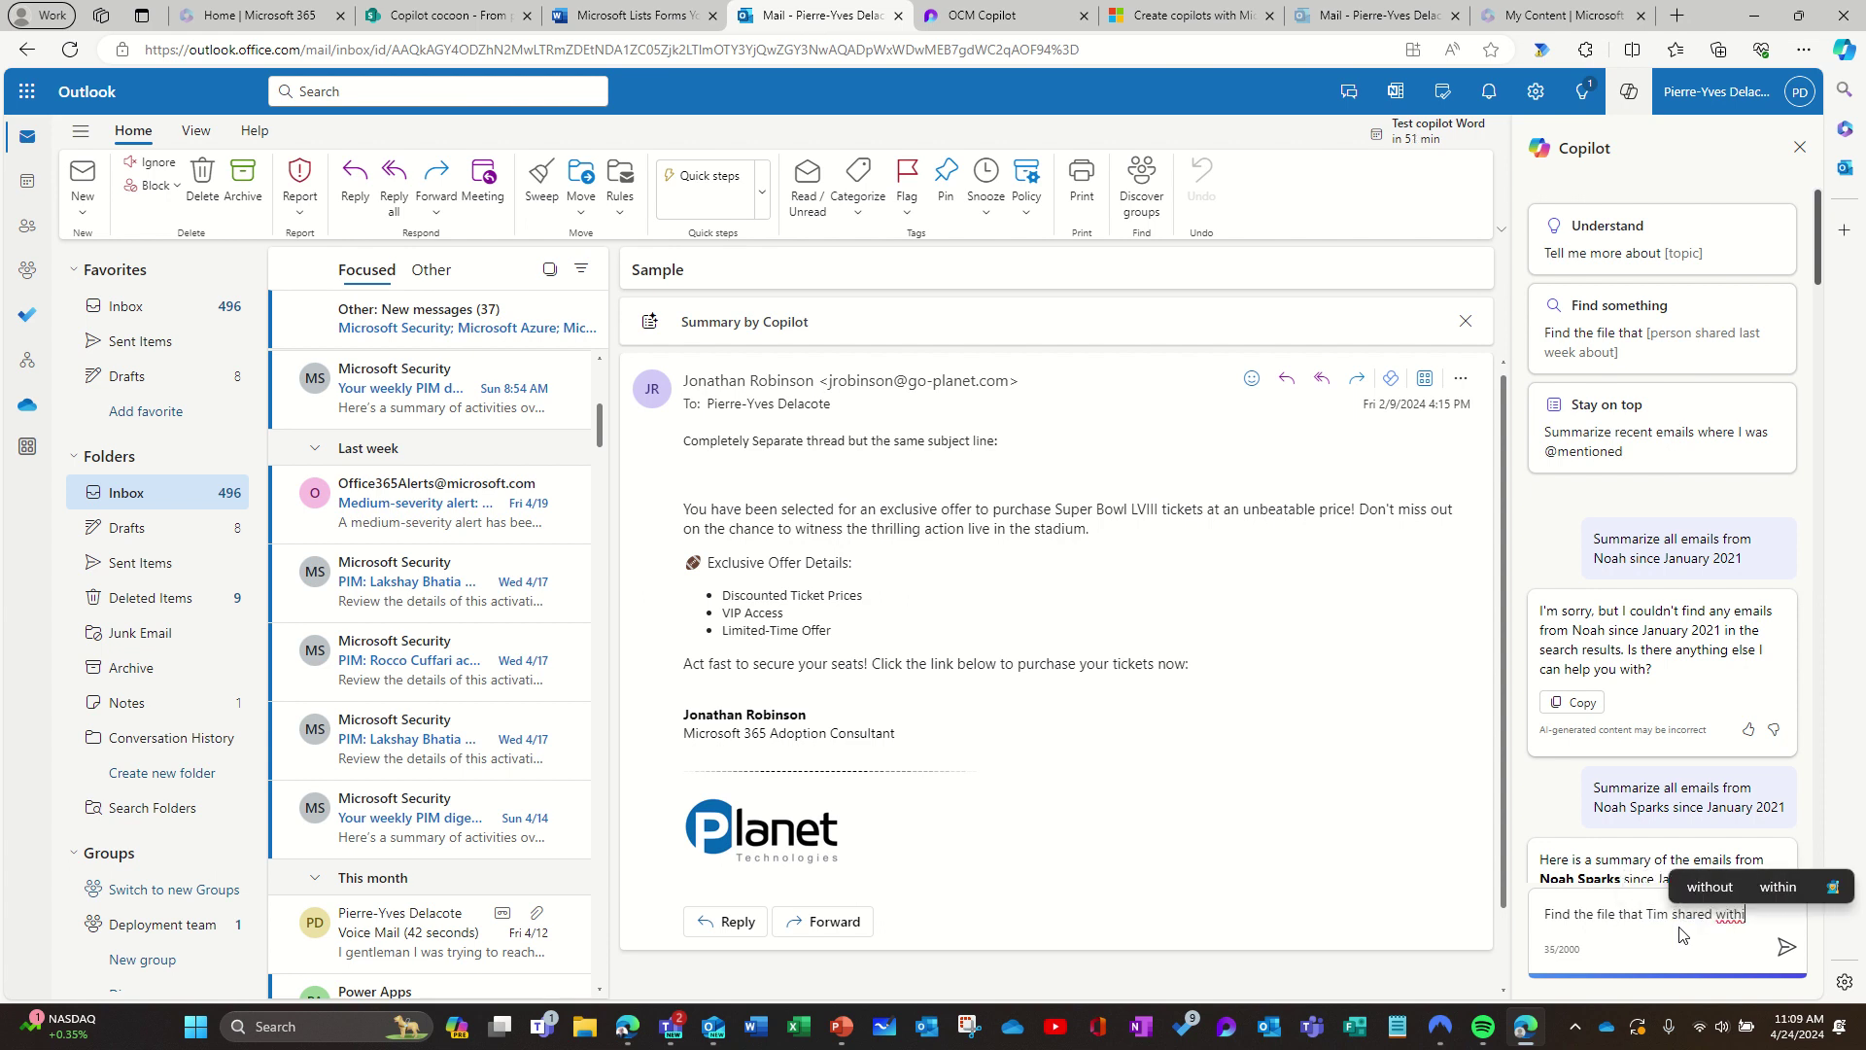
type("n the la")
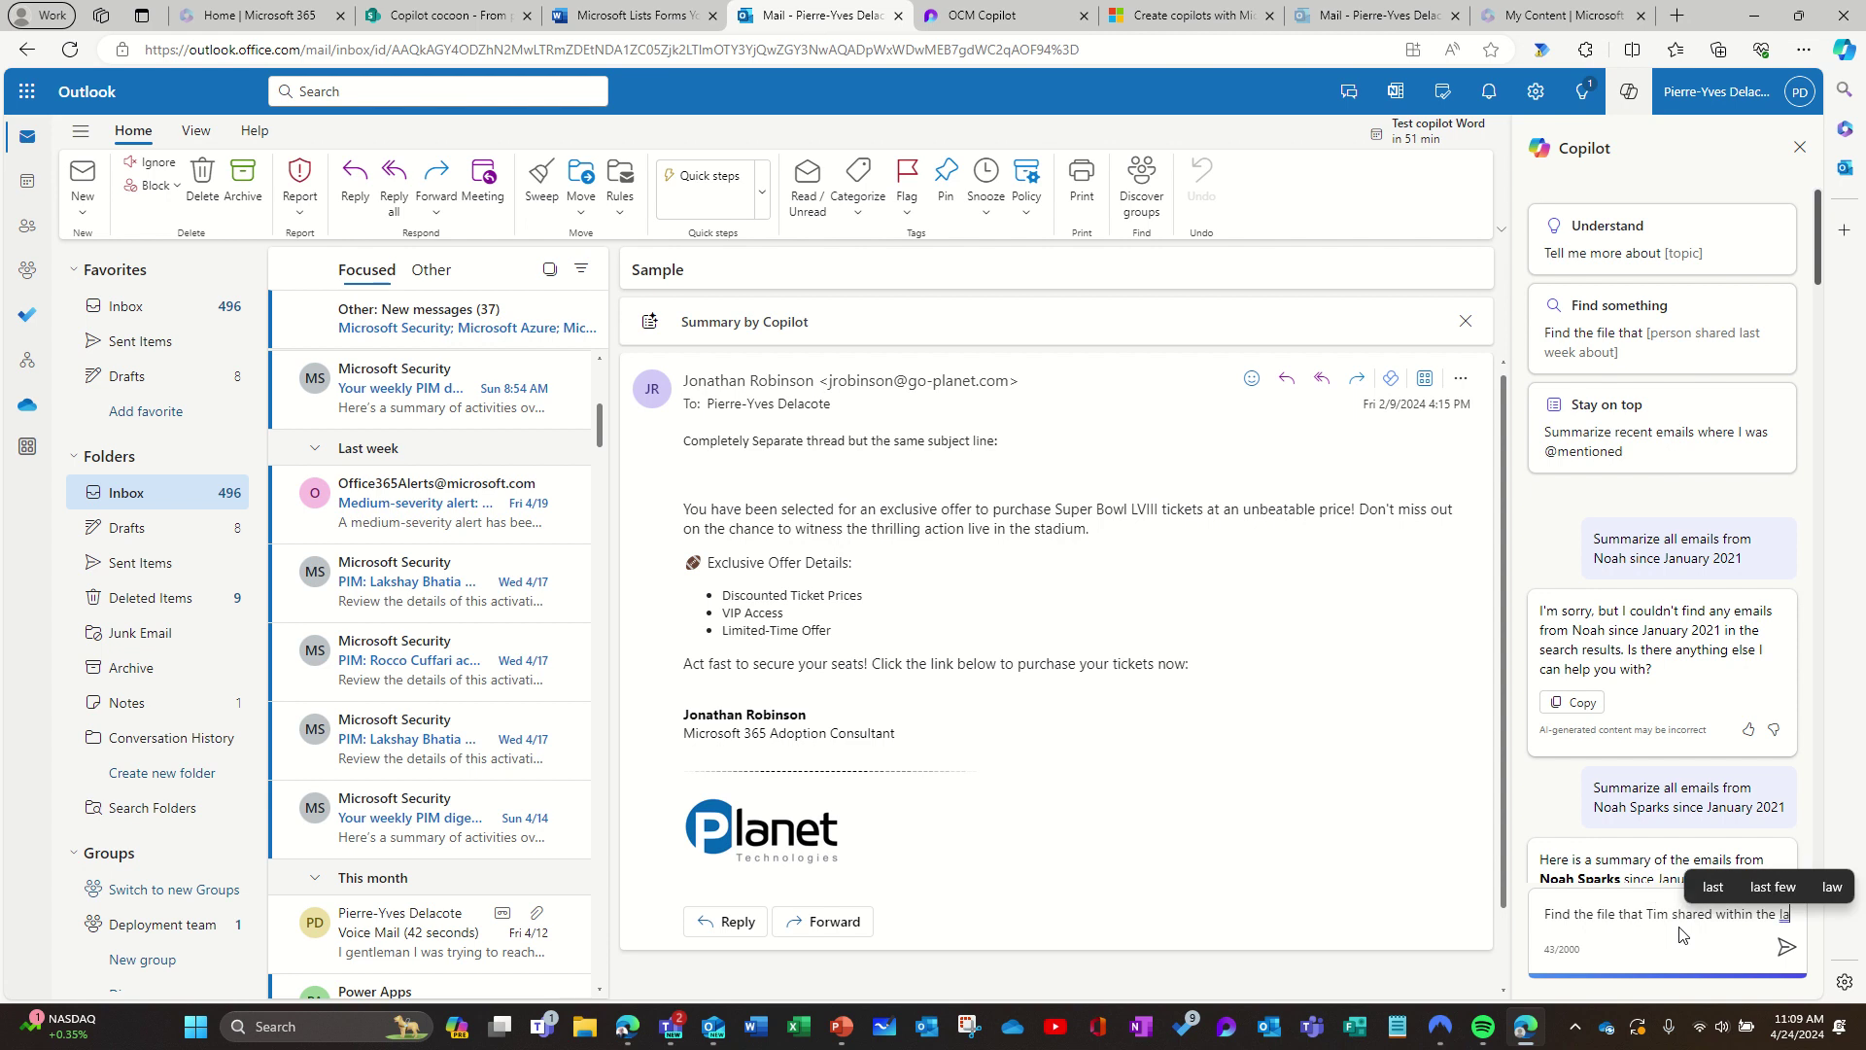
type("st 5 ")
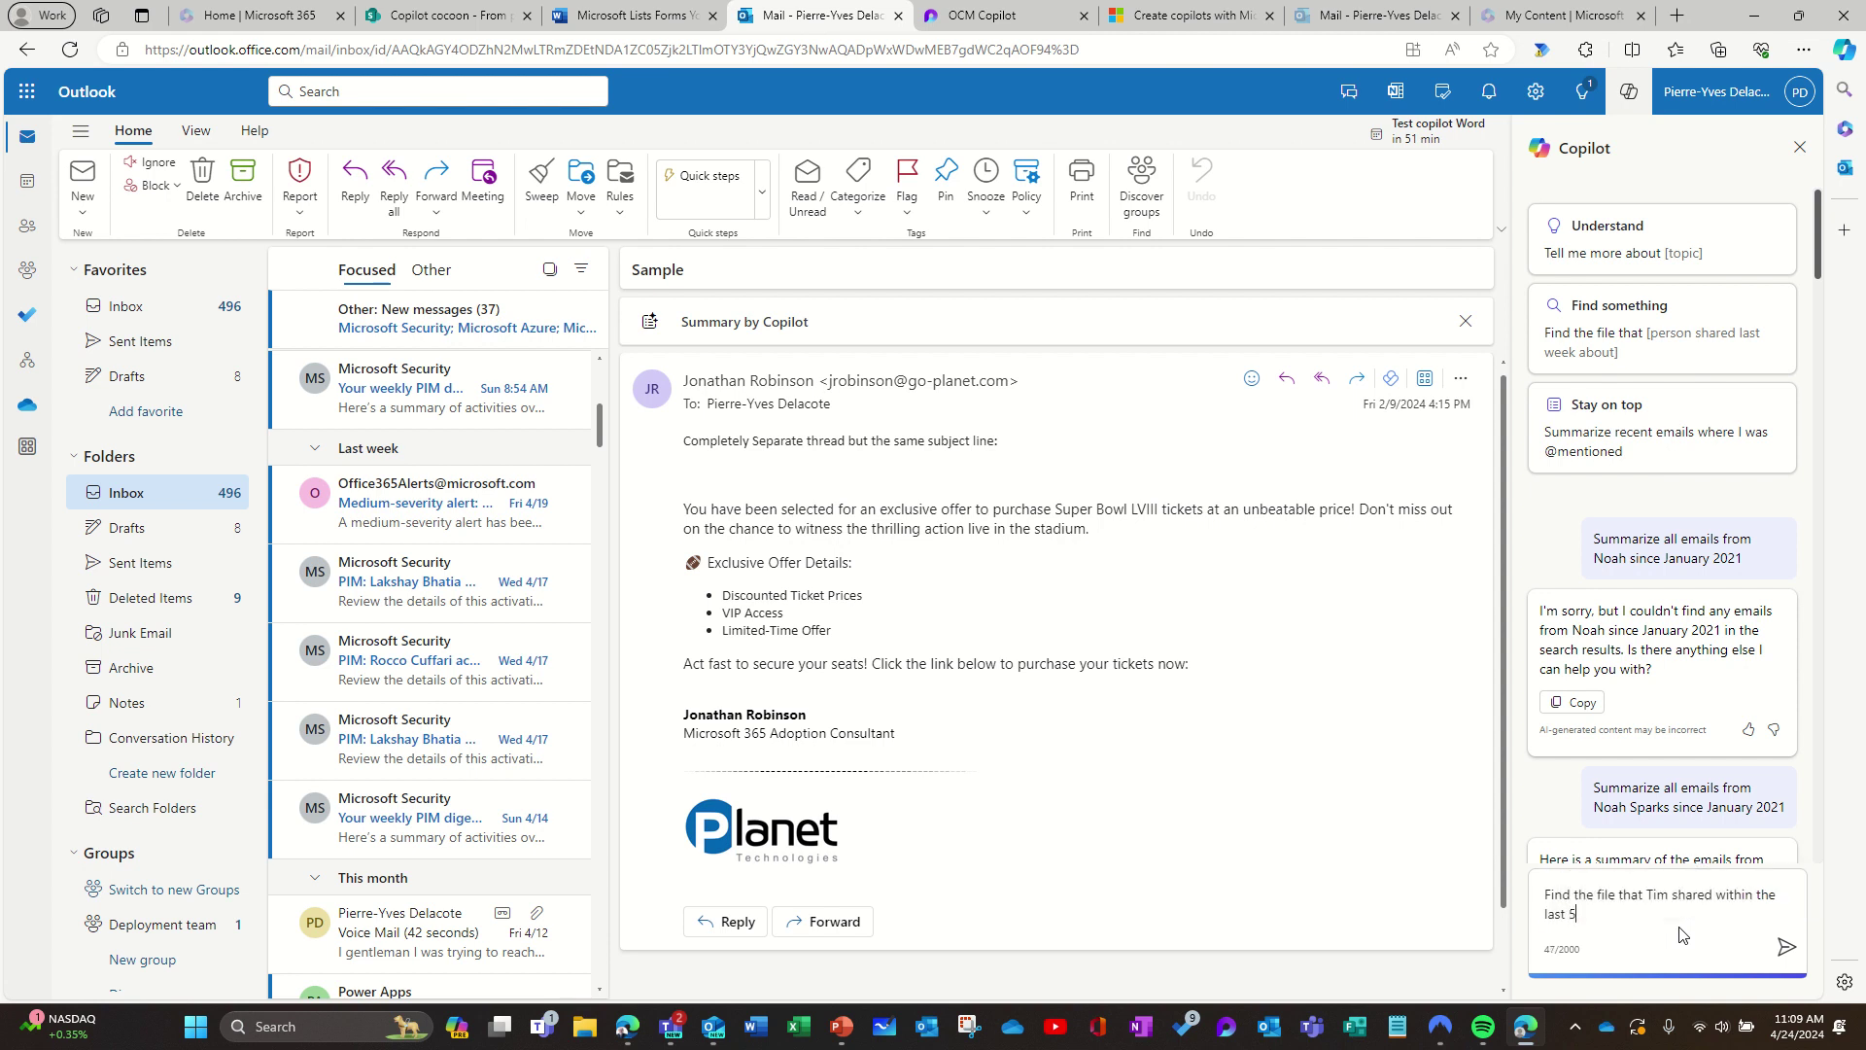
type("weeks")
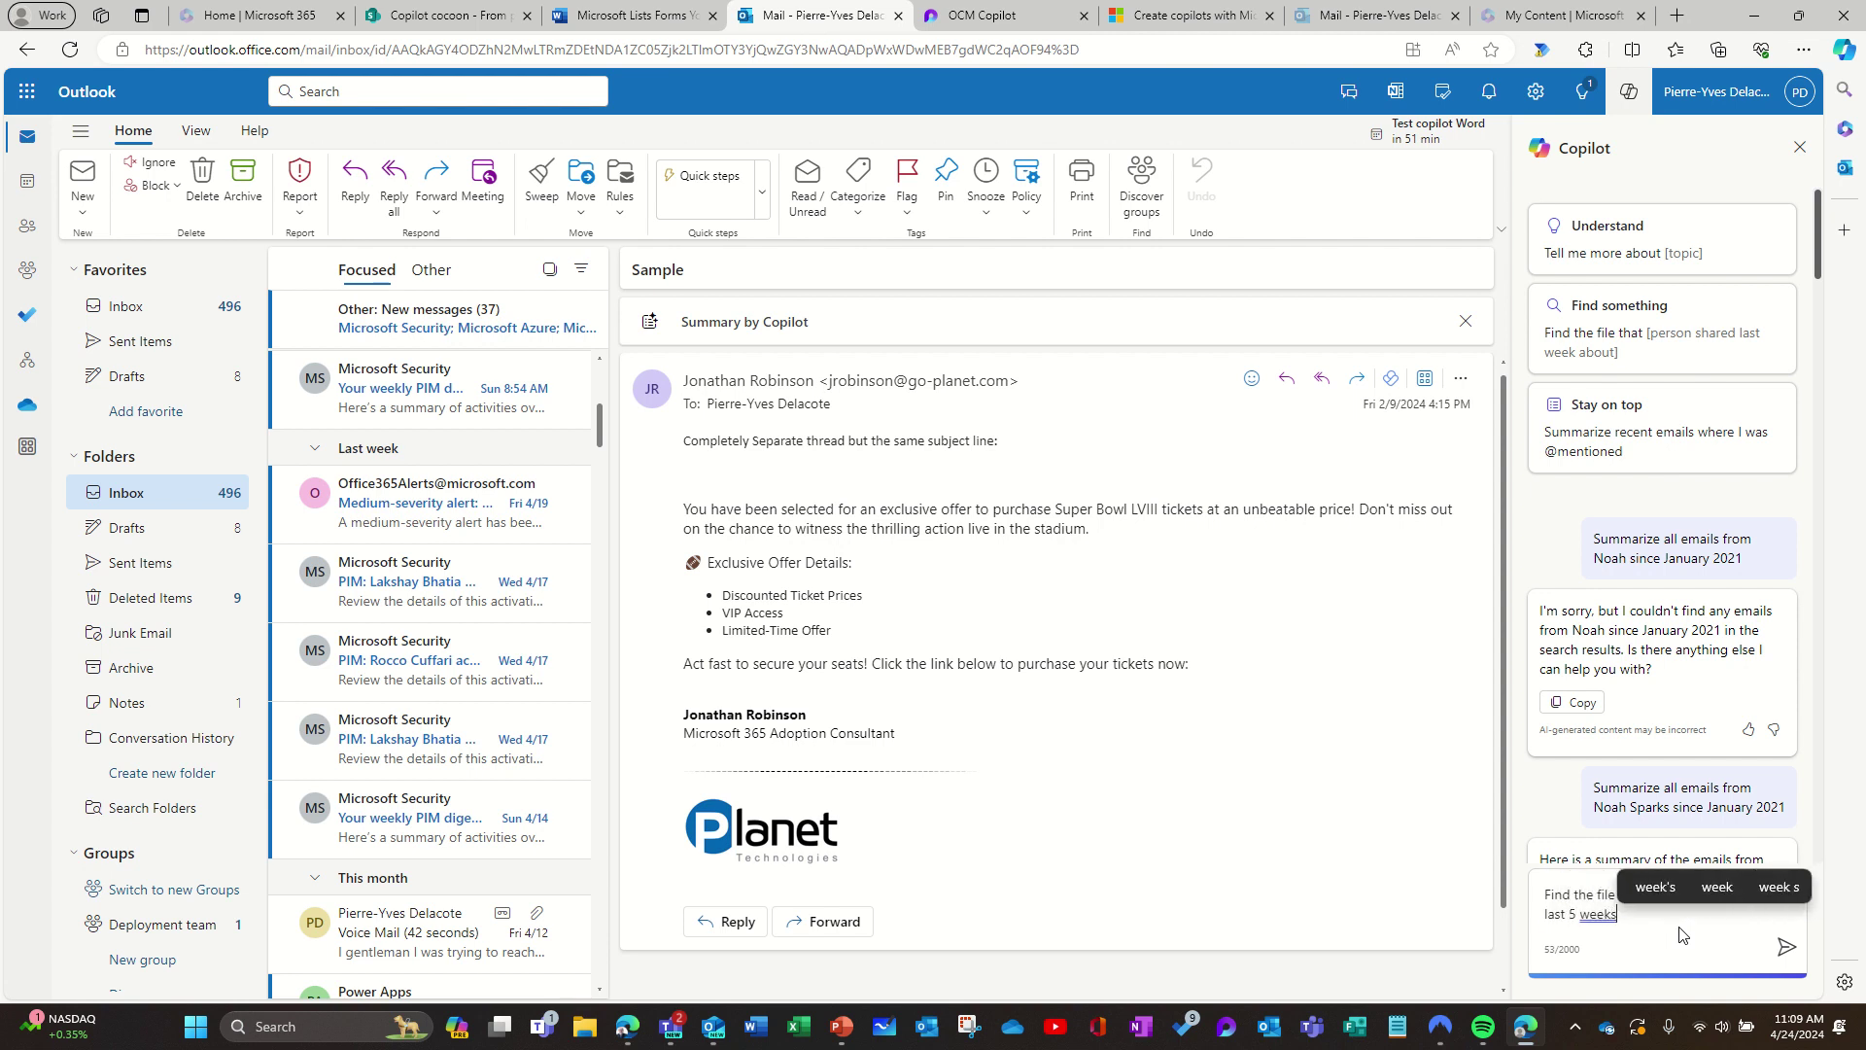
type(".")
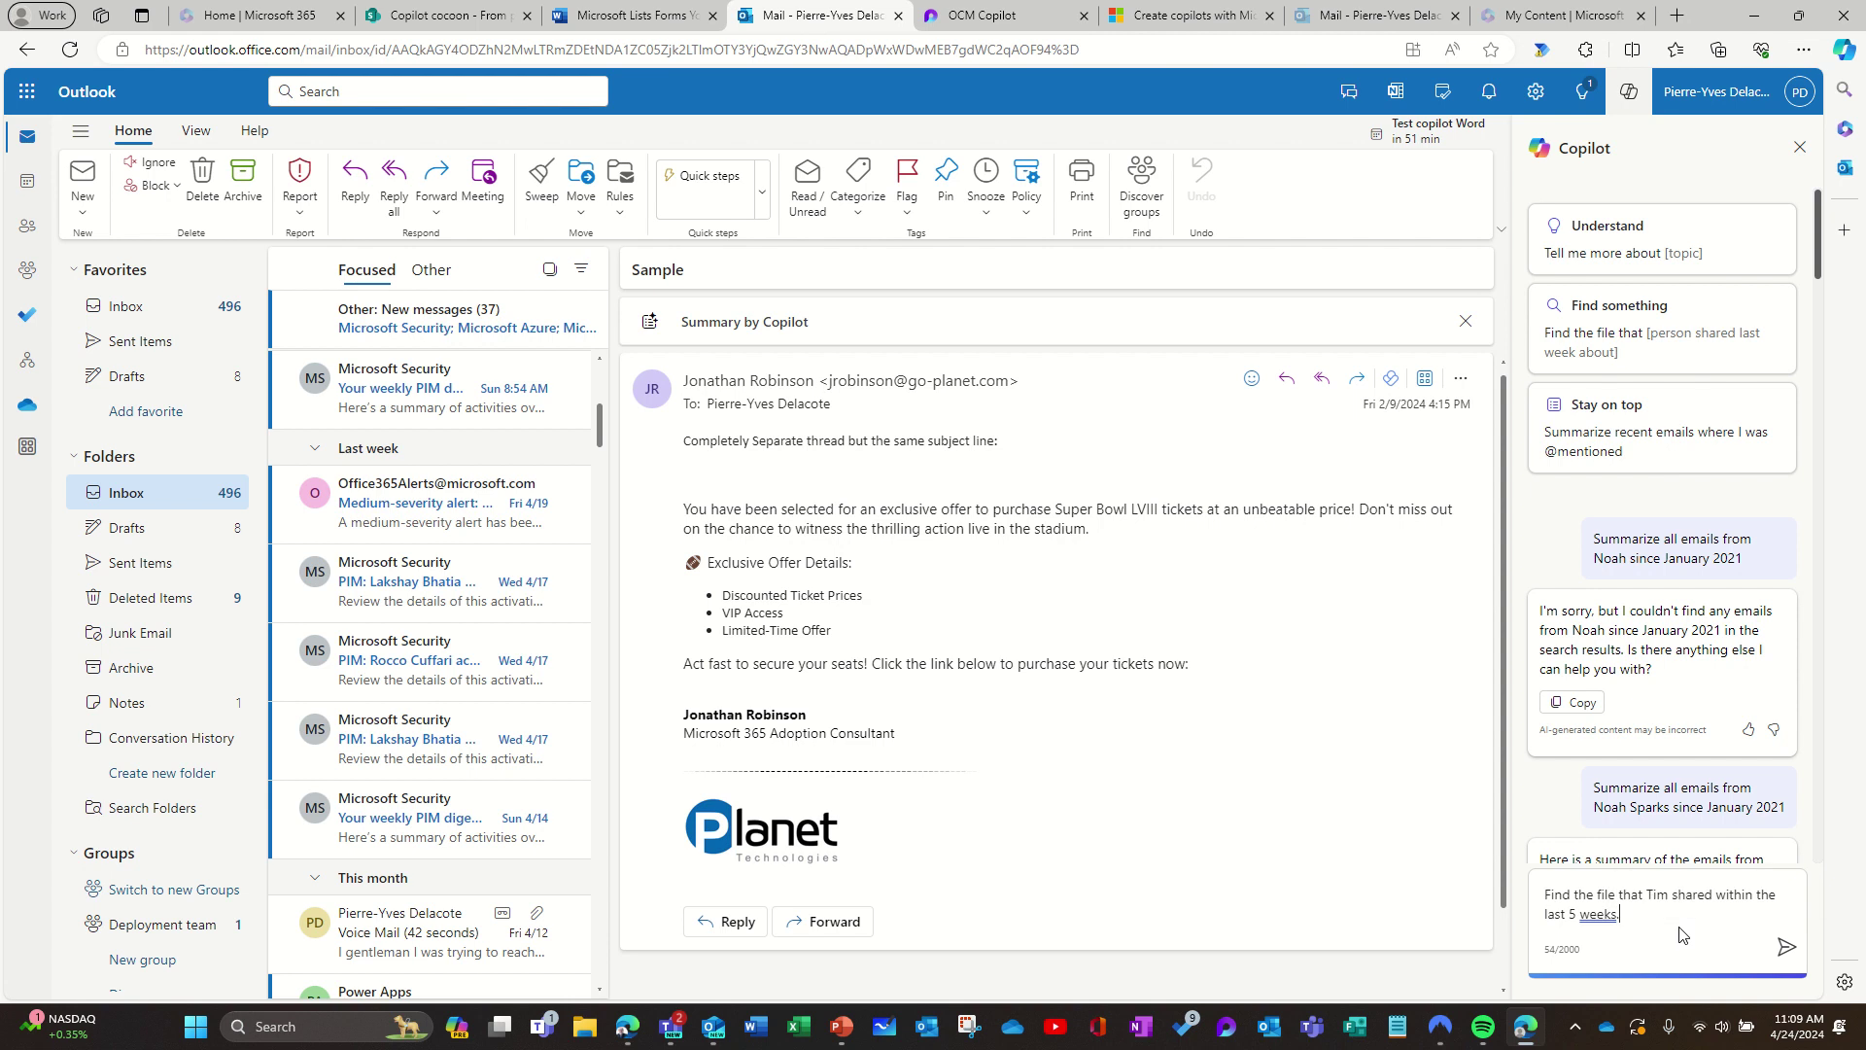
key("Return")
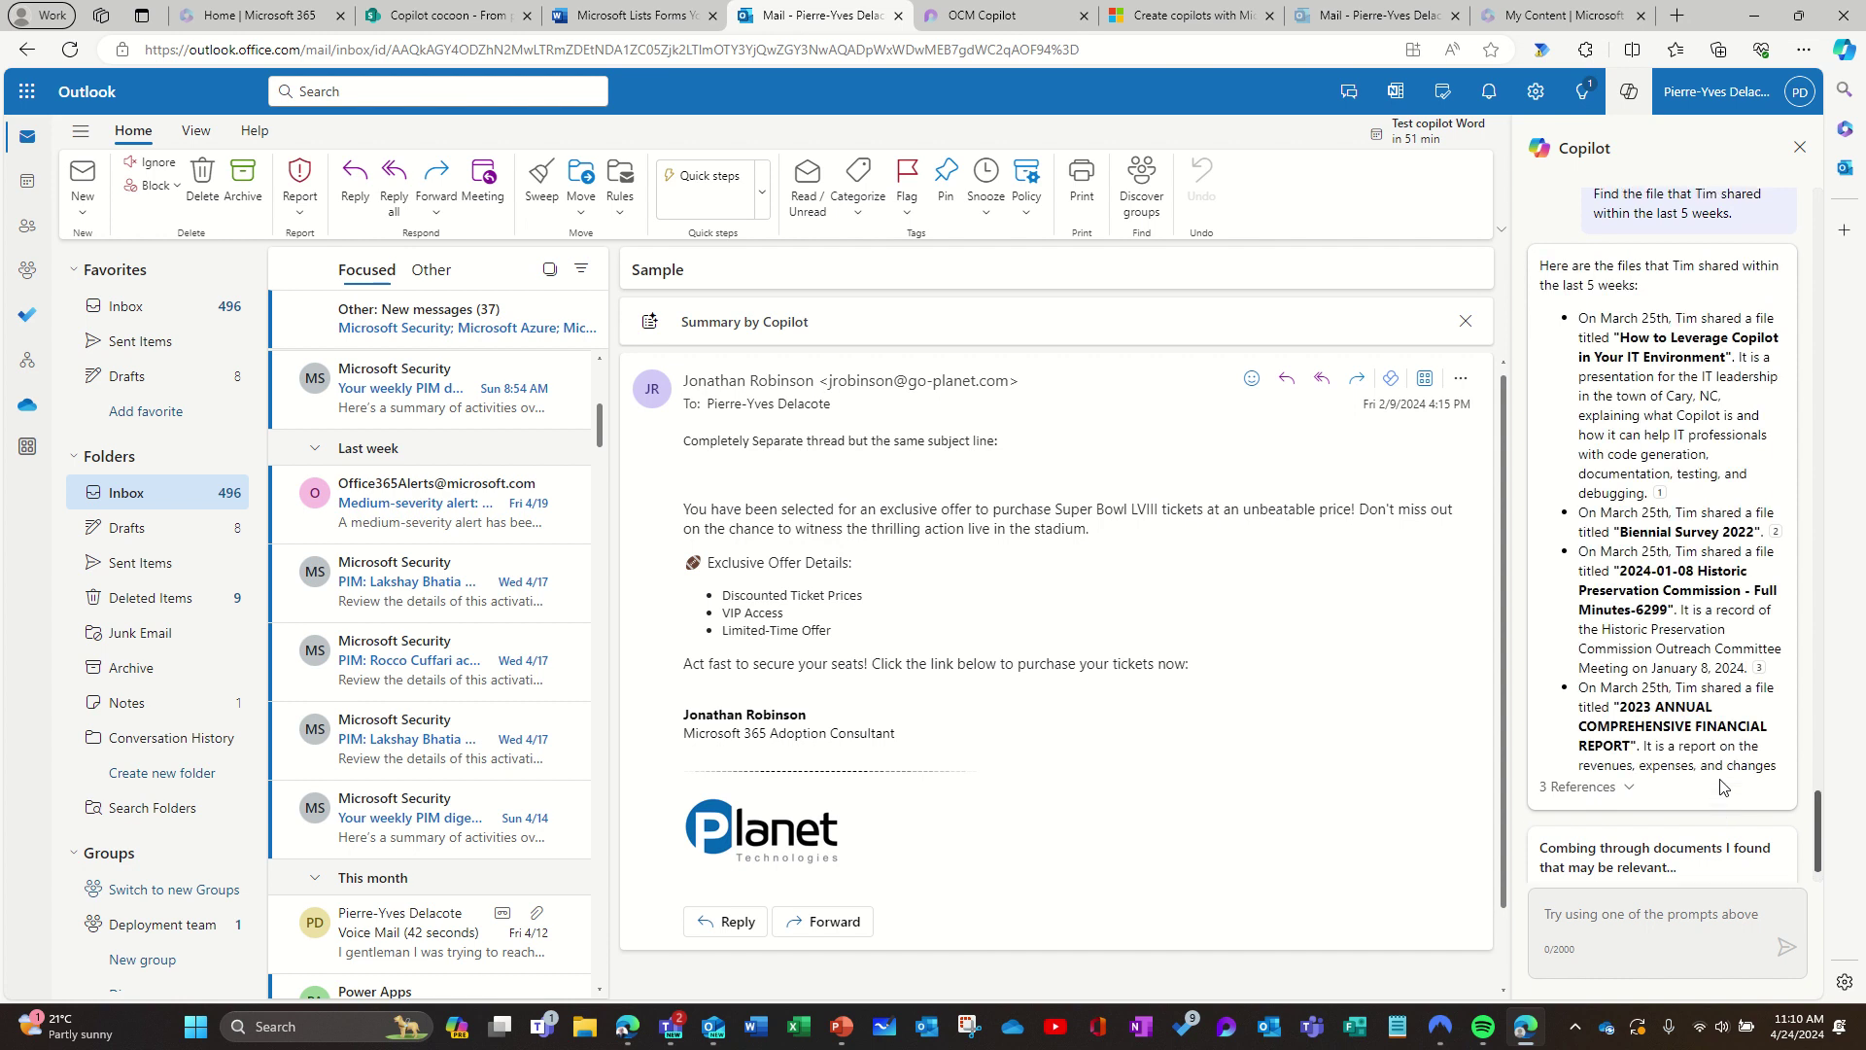
Step: Send the same 5-week shared-files question to Microsoft 365 Copilot chat, then return to Outlook
scroll(1602, 412, "up", 3)
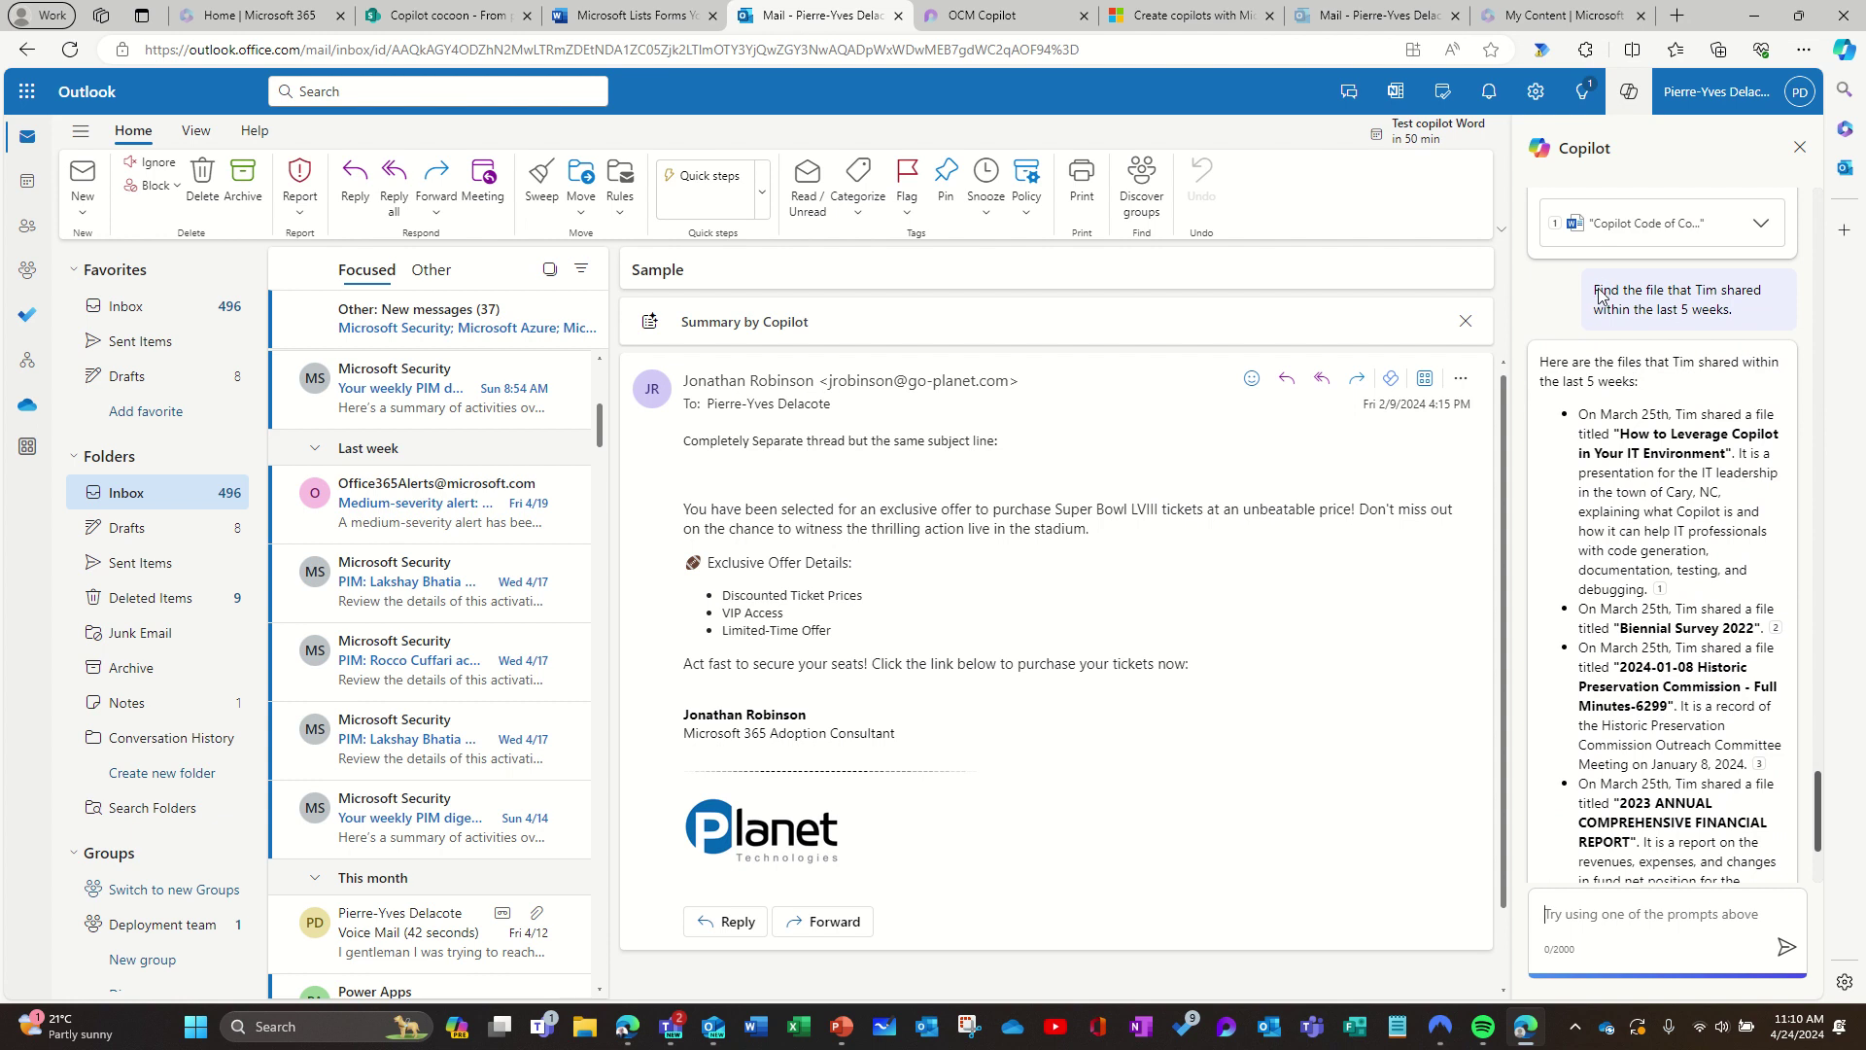
left_click_drag(1597, 292, 1732, 325)
key("ctrl+c")
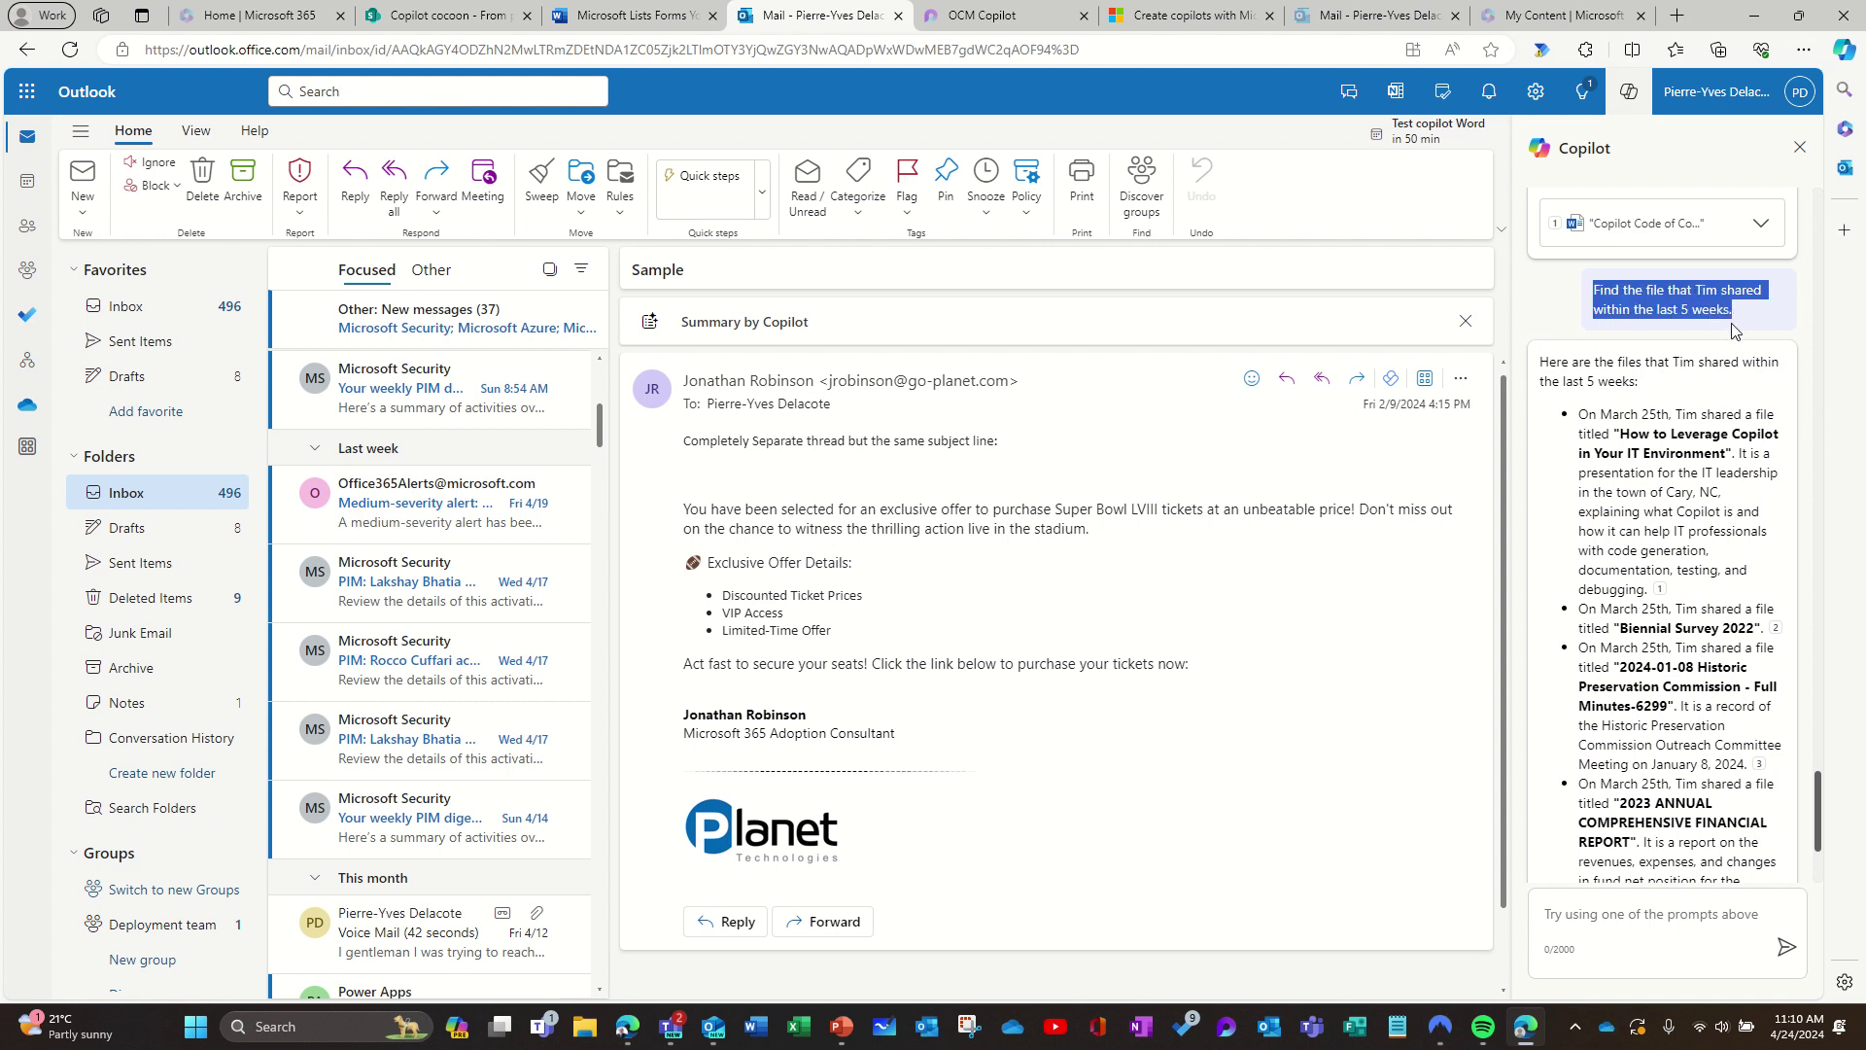
left_click(284, 20)
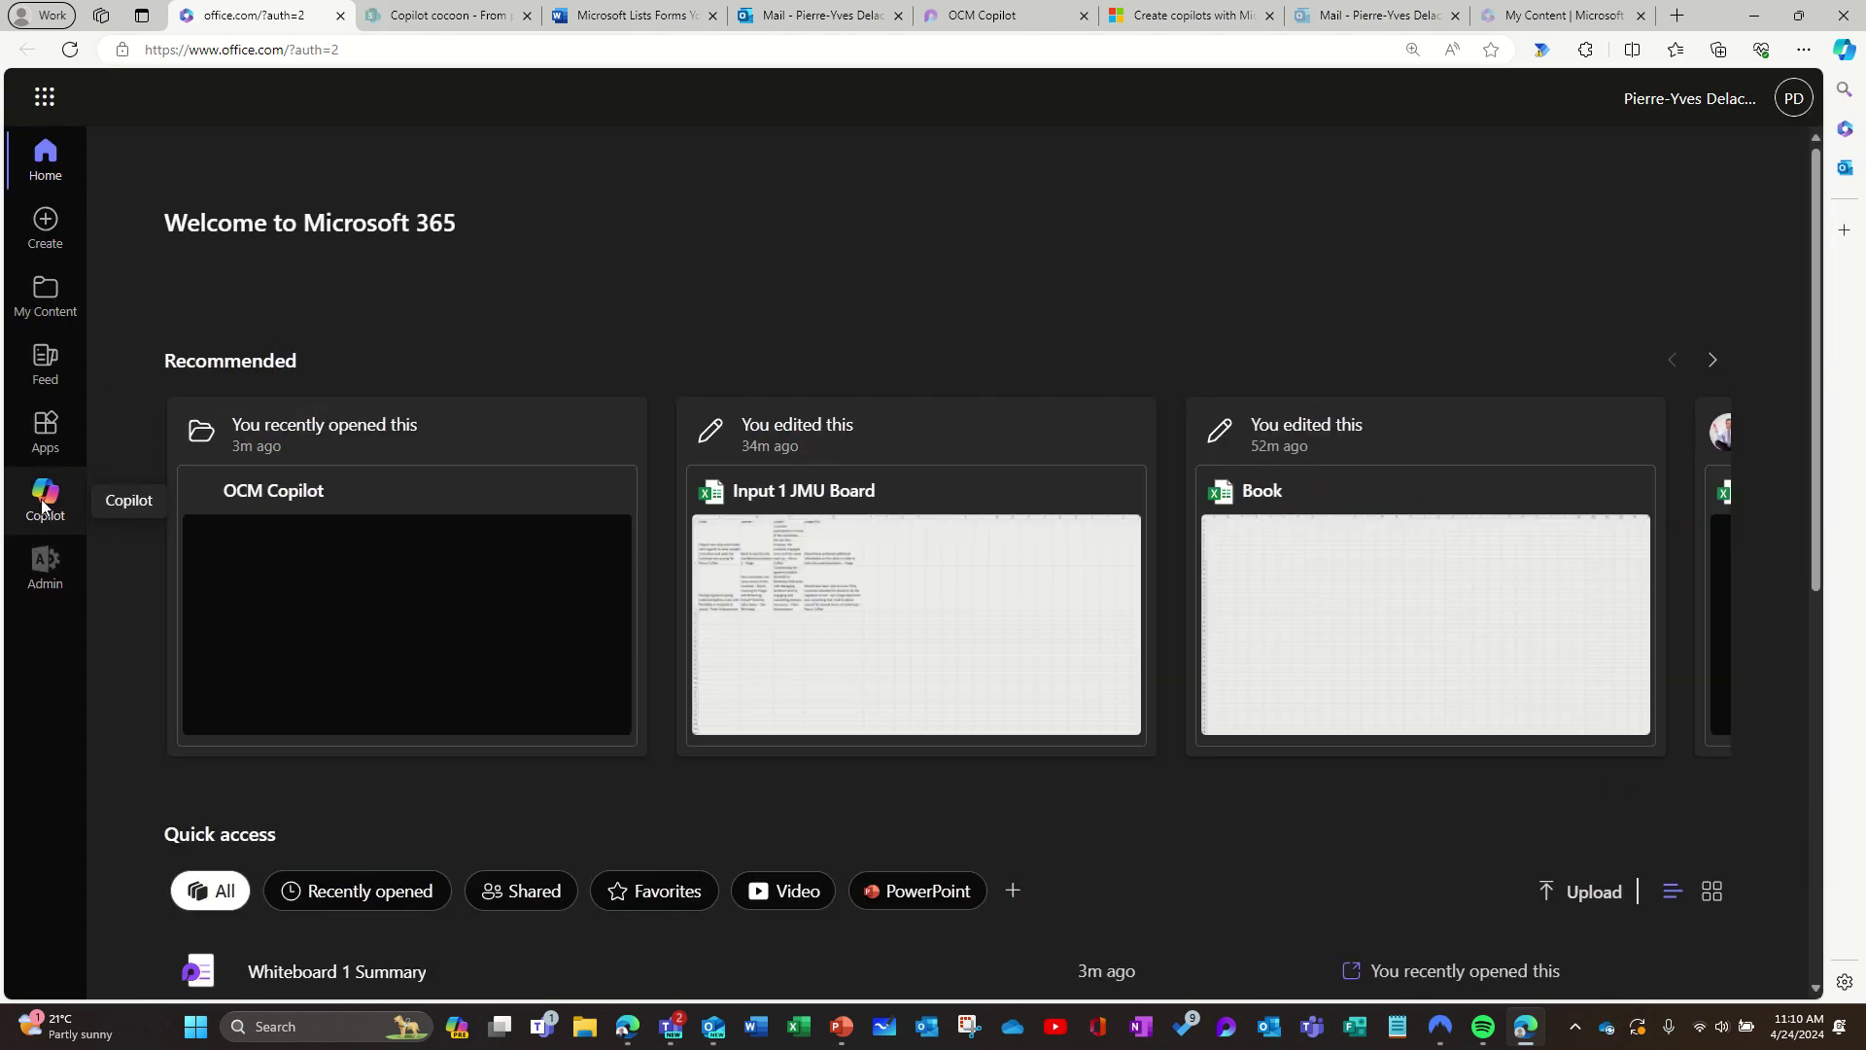
left_click(43, 504)
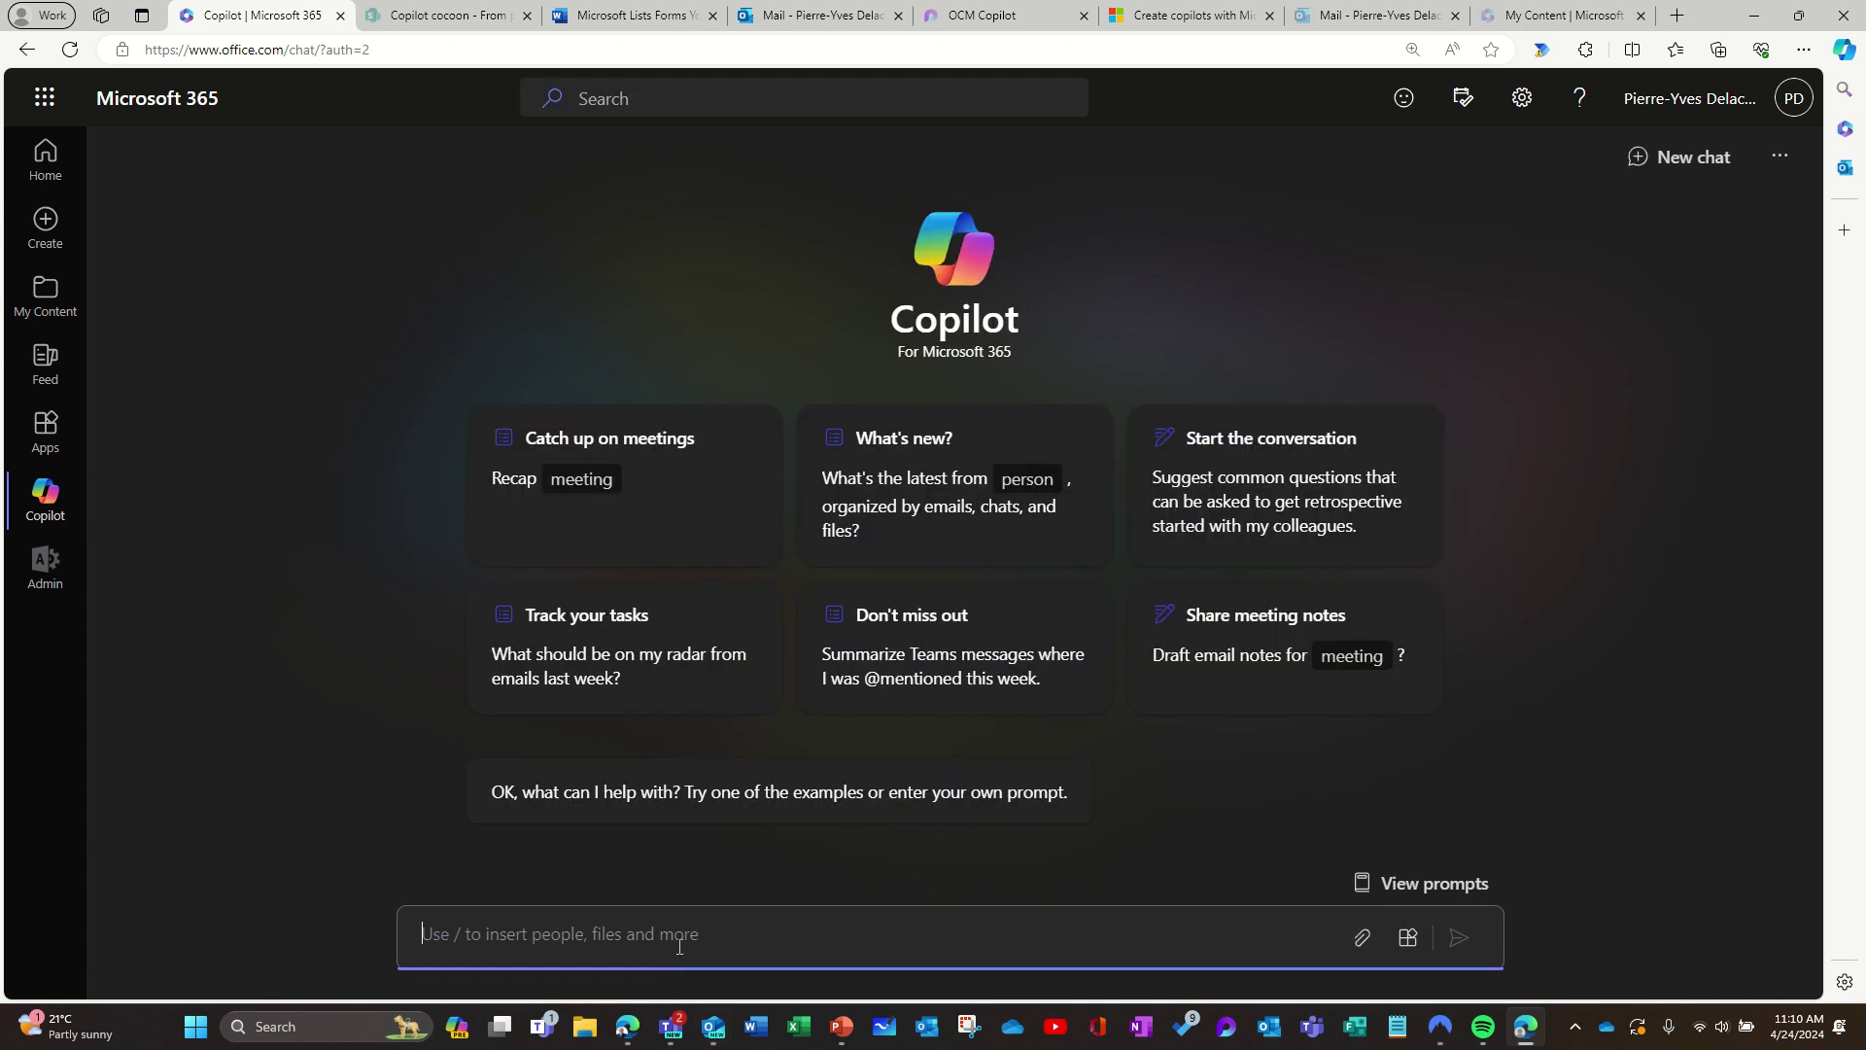
key("ctrl+v")
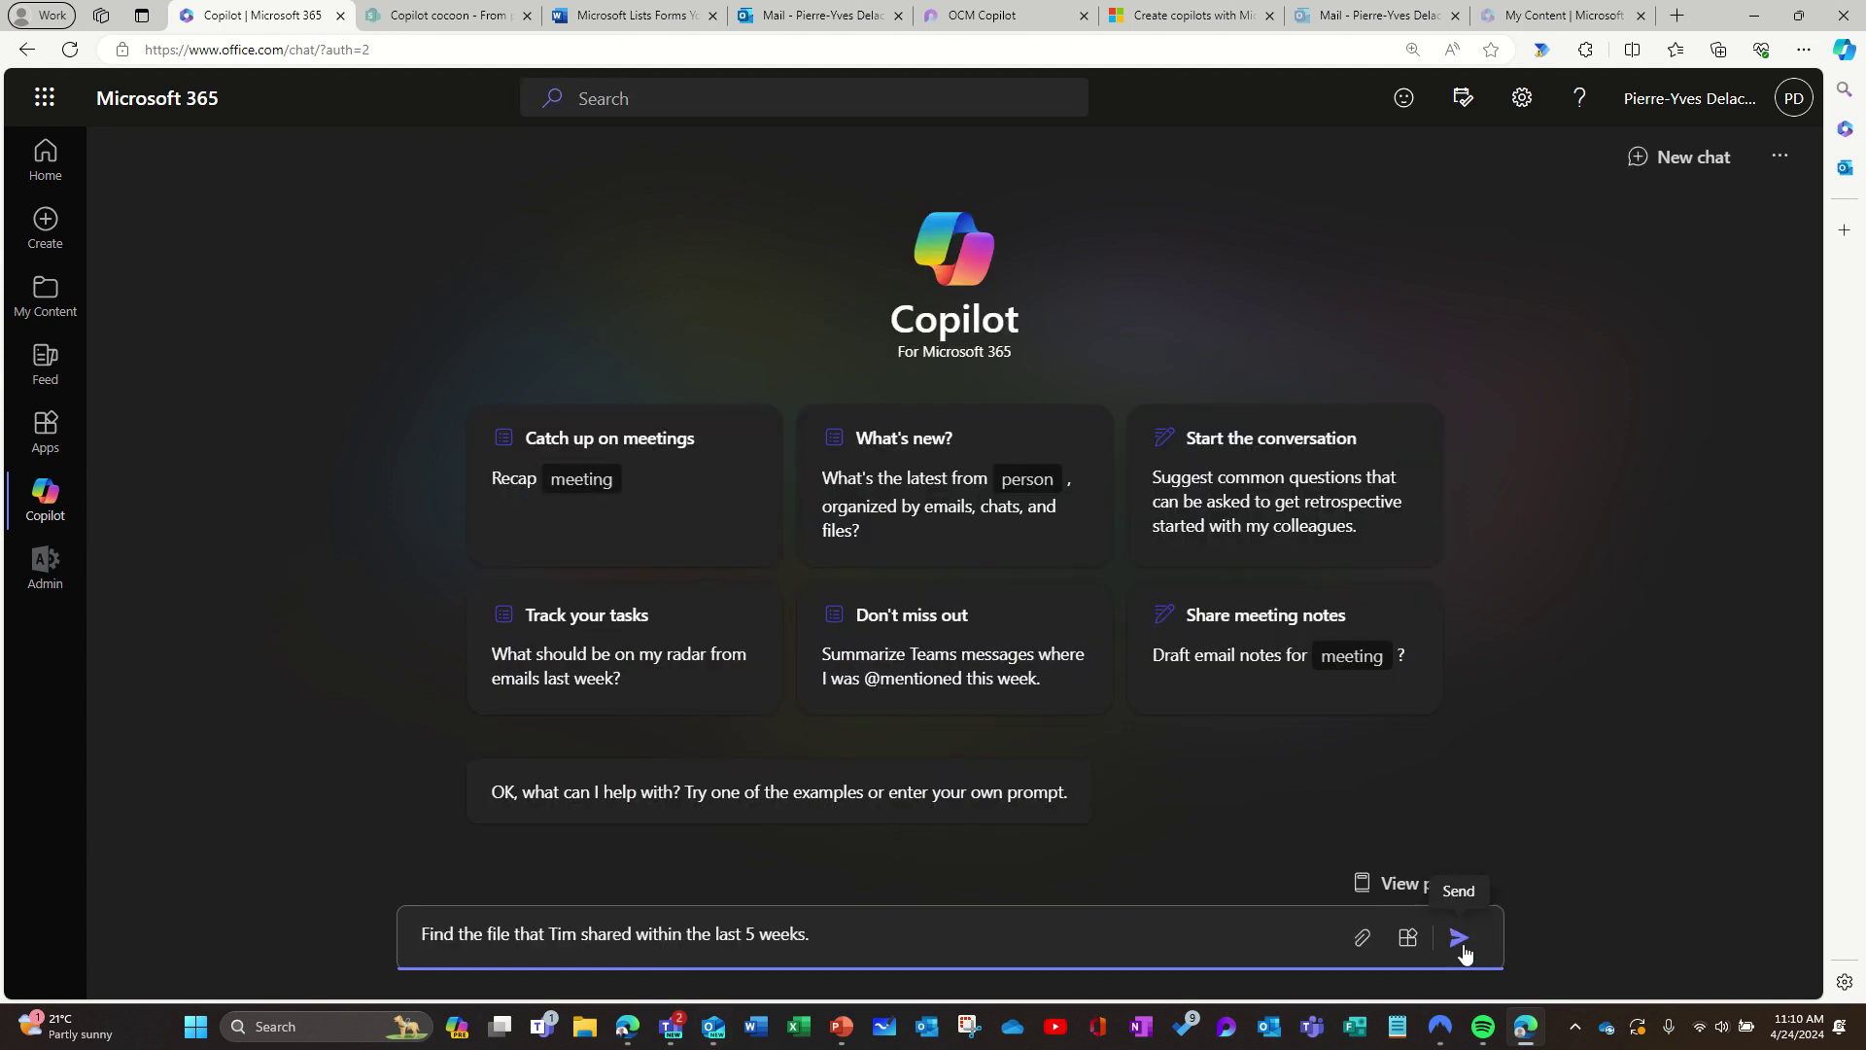
left_click(1462, 943)
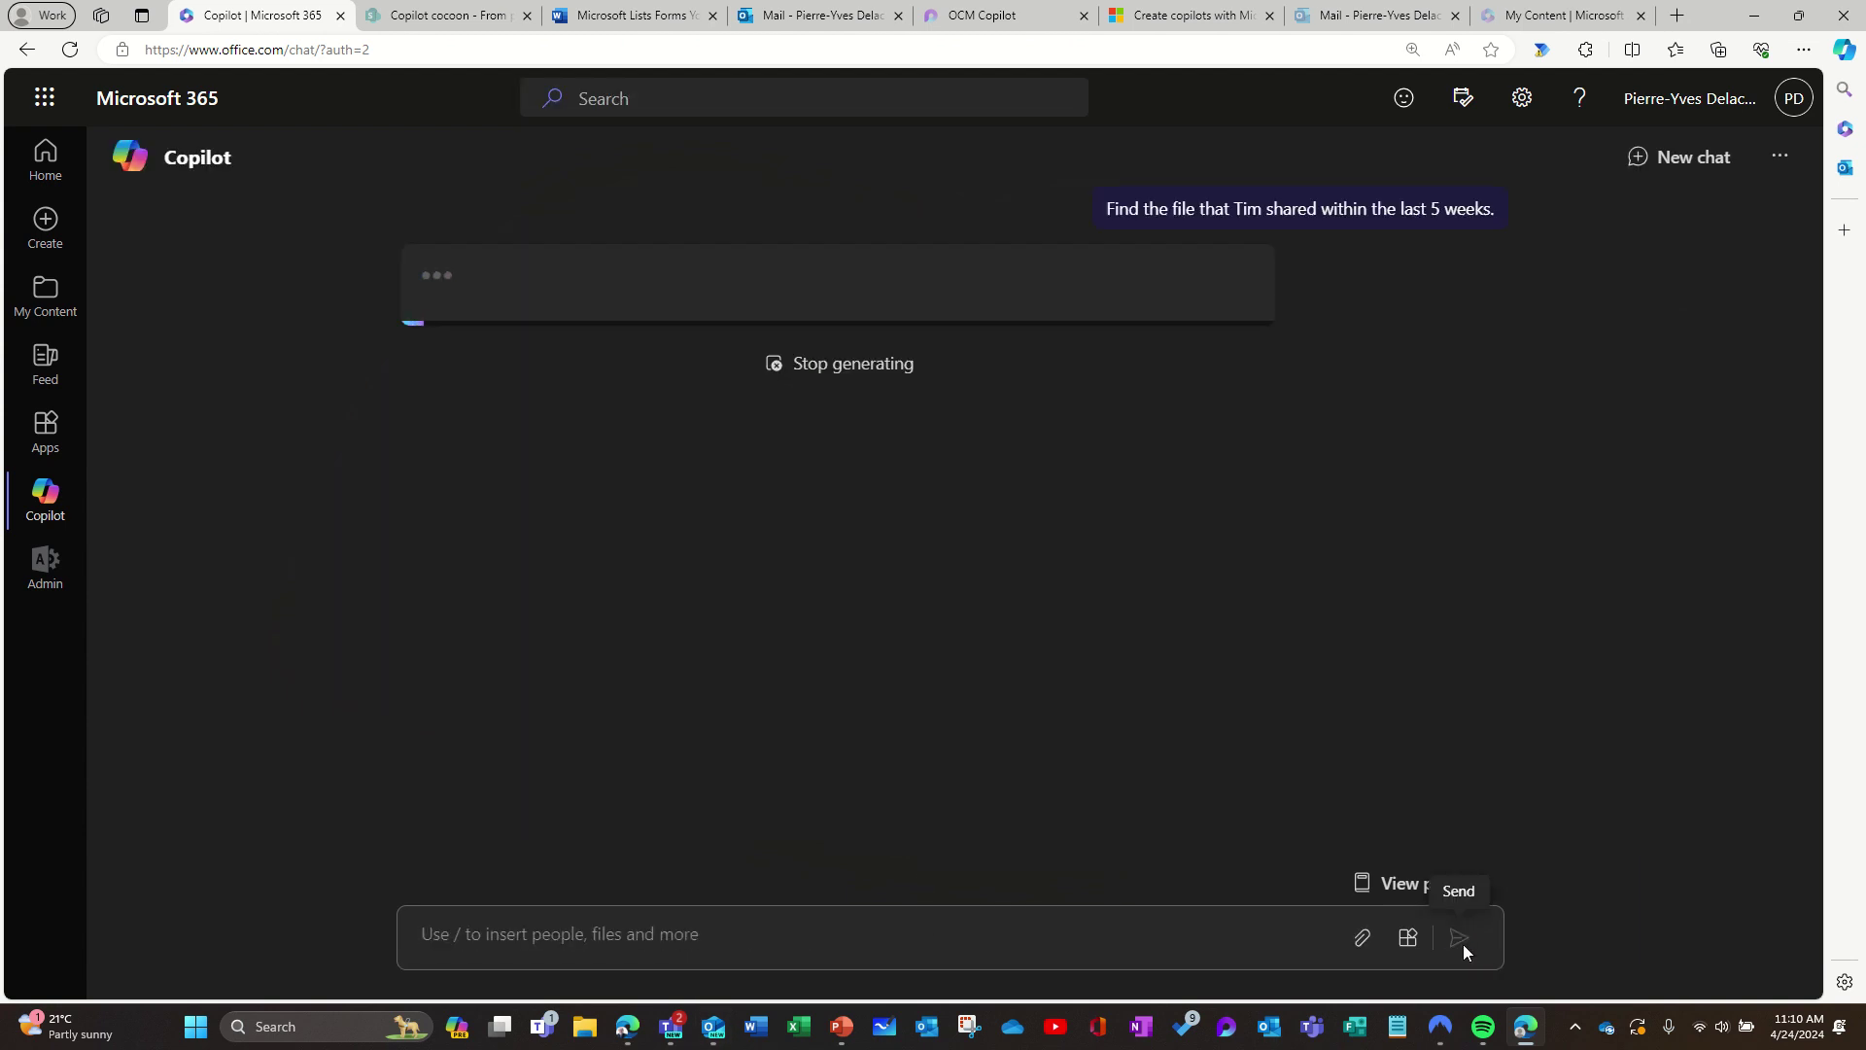
left_click(863, 20)
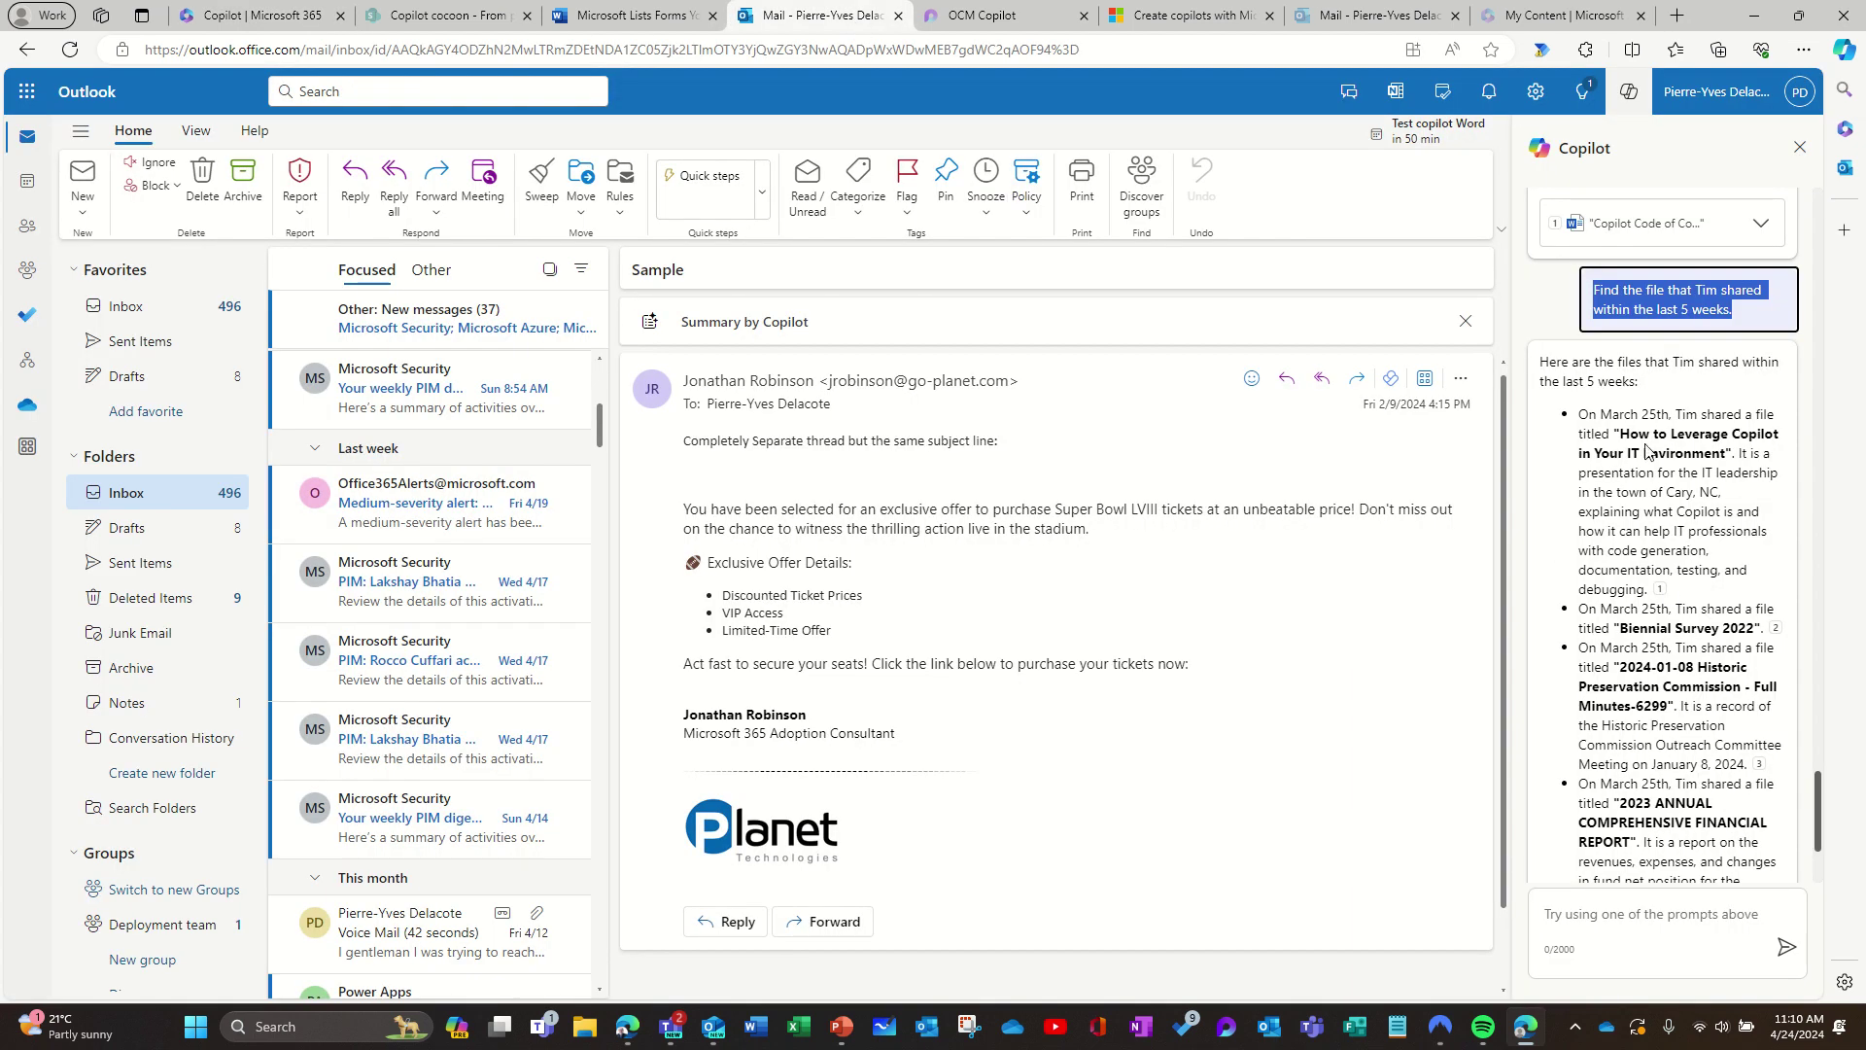
Step: Review Microsoft 365 Copilot's shared-files answer, led by wake-county-restaurants.xlsx
mouse_move(1659, 592)
scroll(1699, 760, "down", 2)
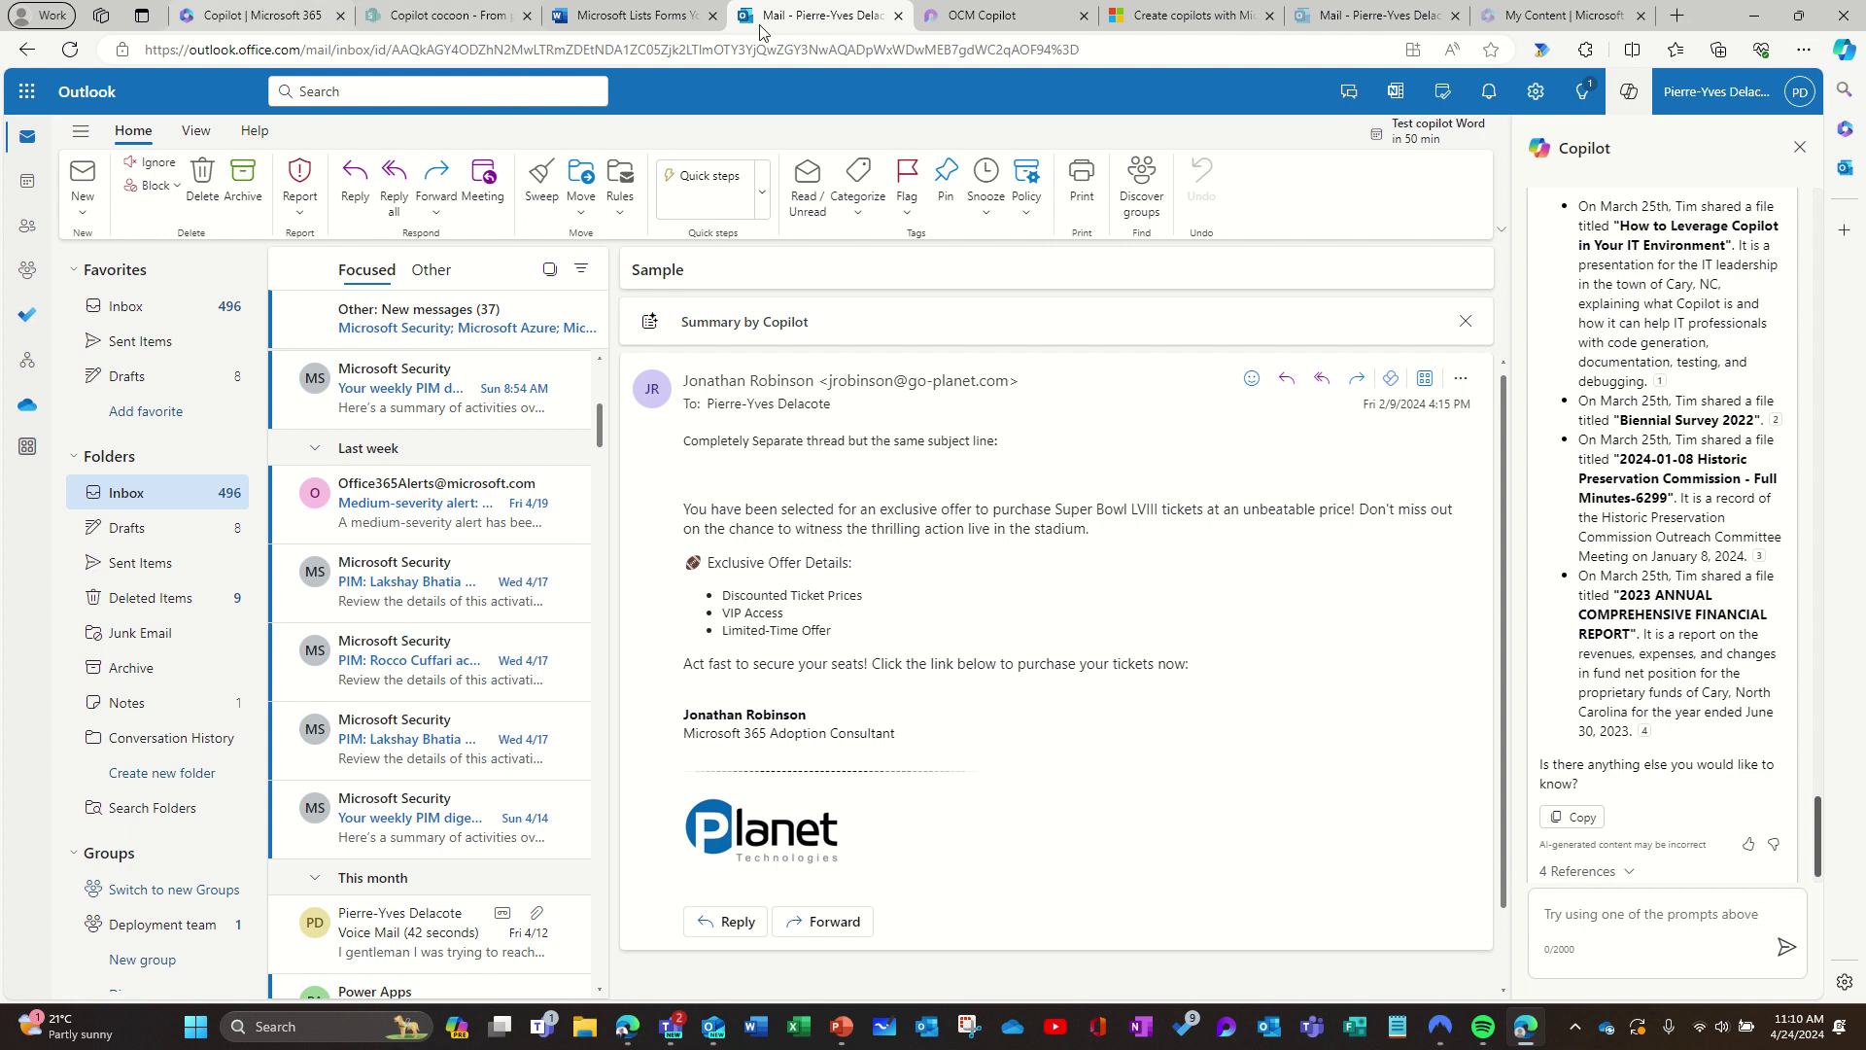
left_click(261, 20)
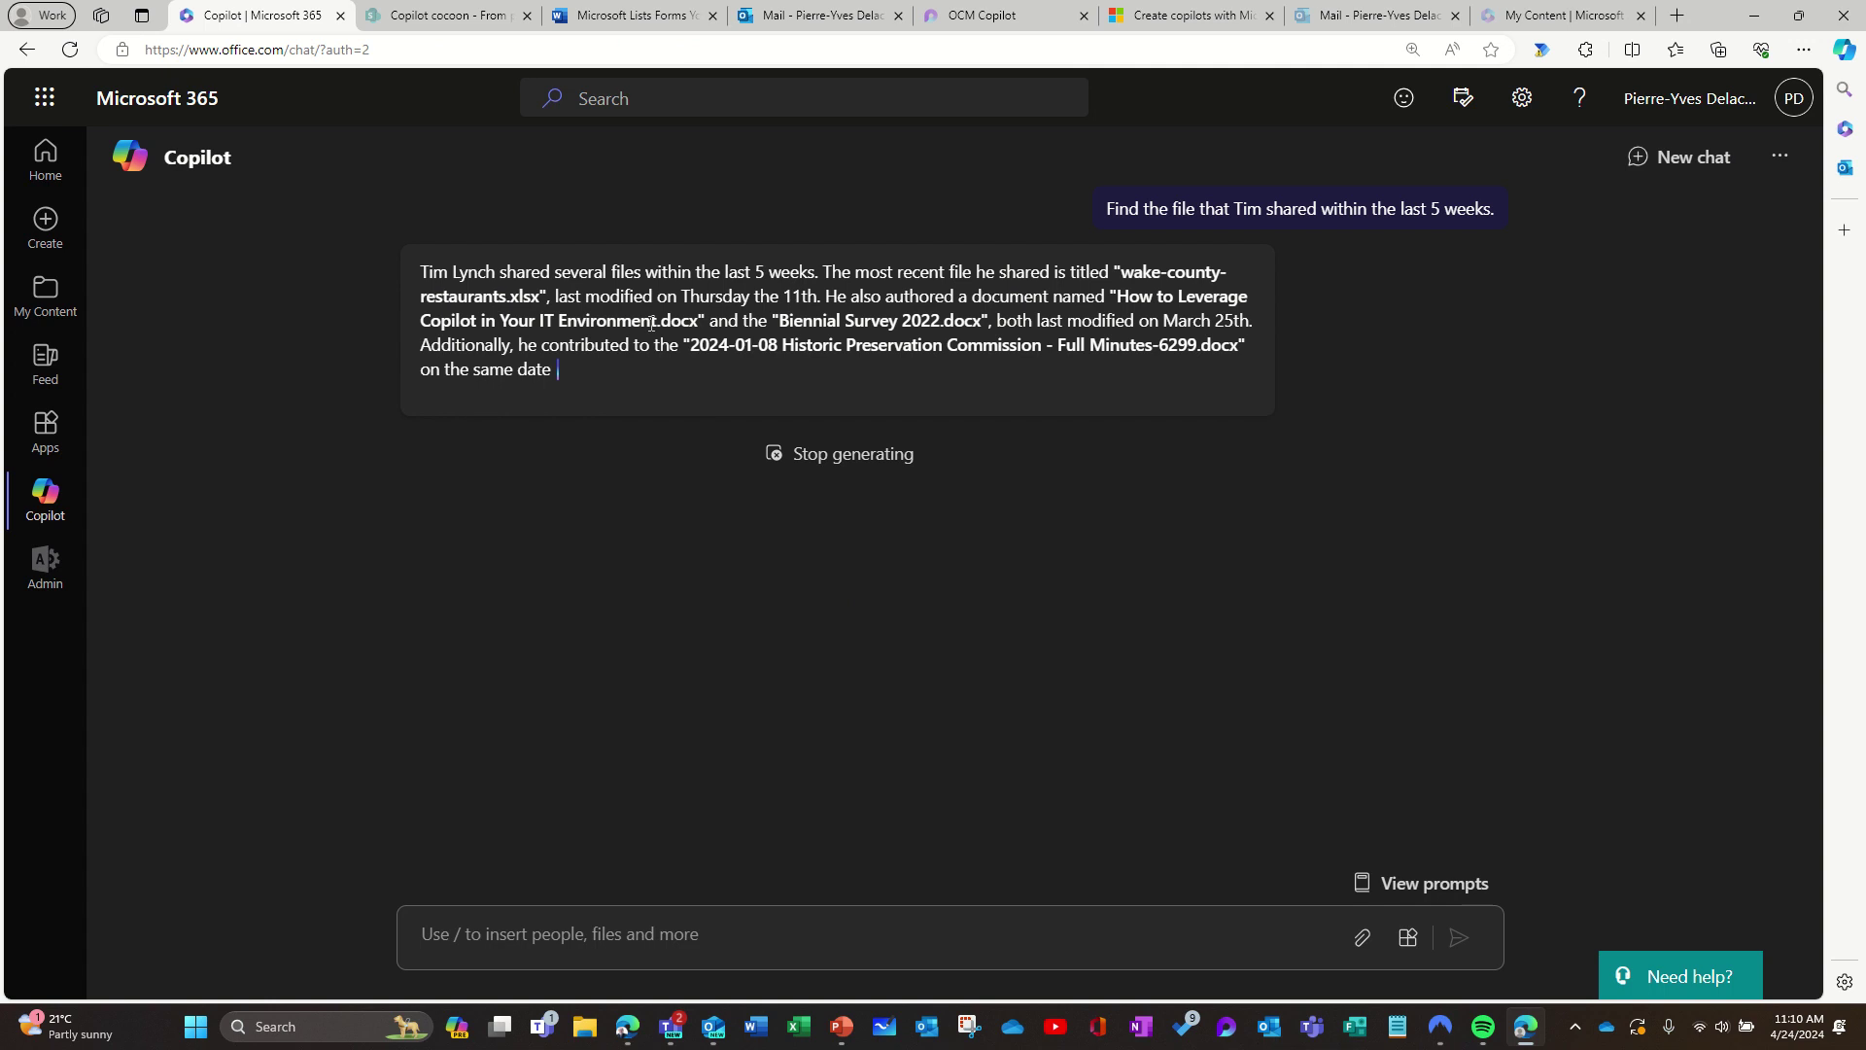
left_click_drag(541, 343, 425, 388)
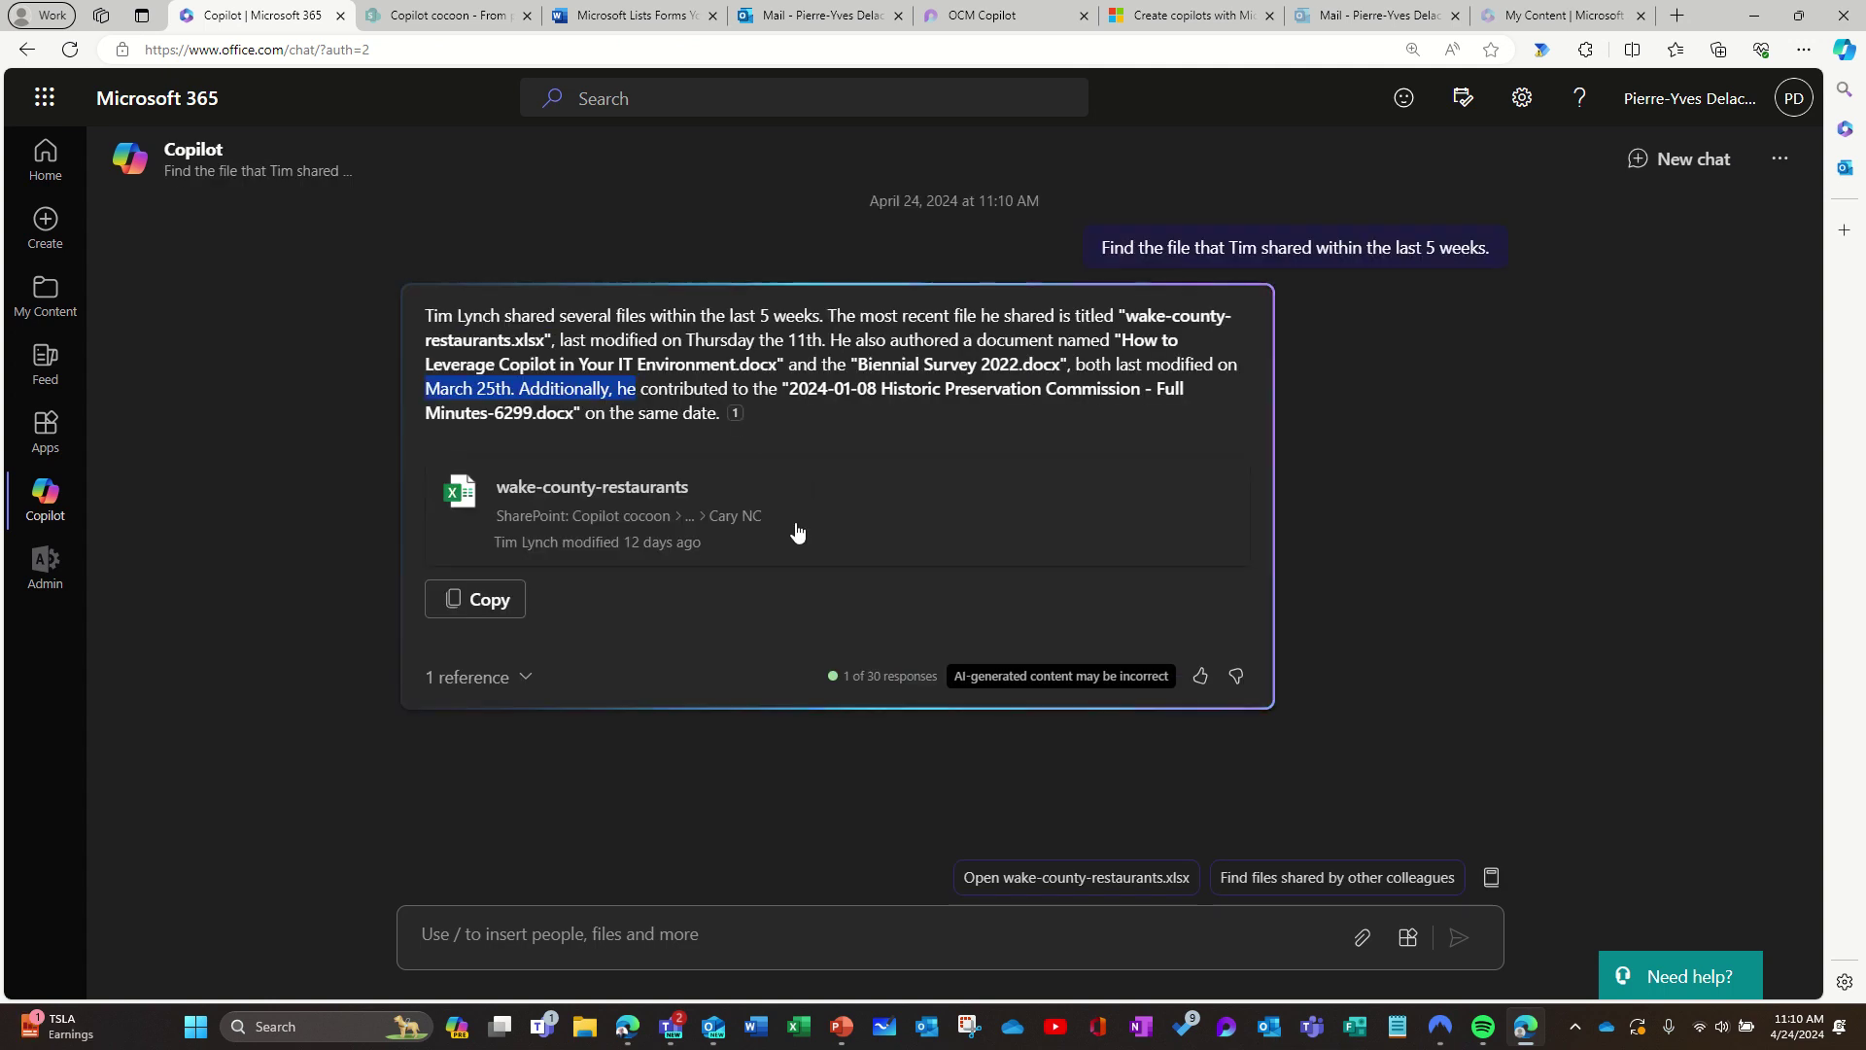
left_click(701, 653)
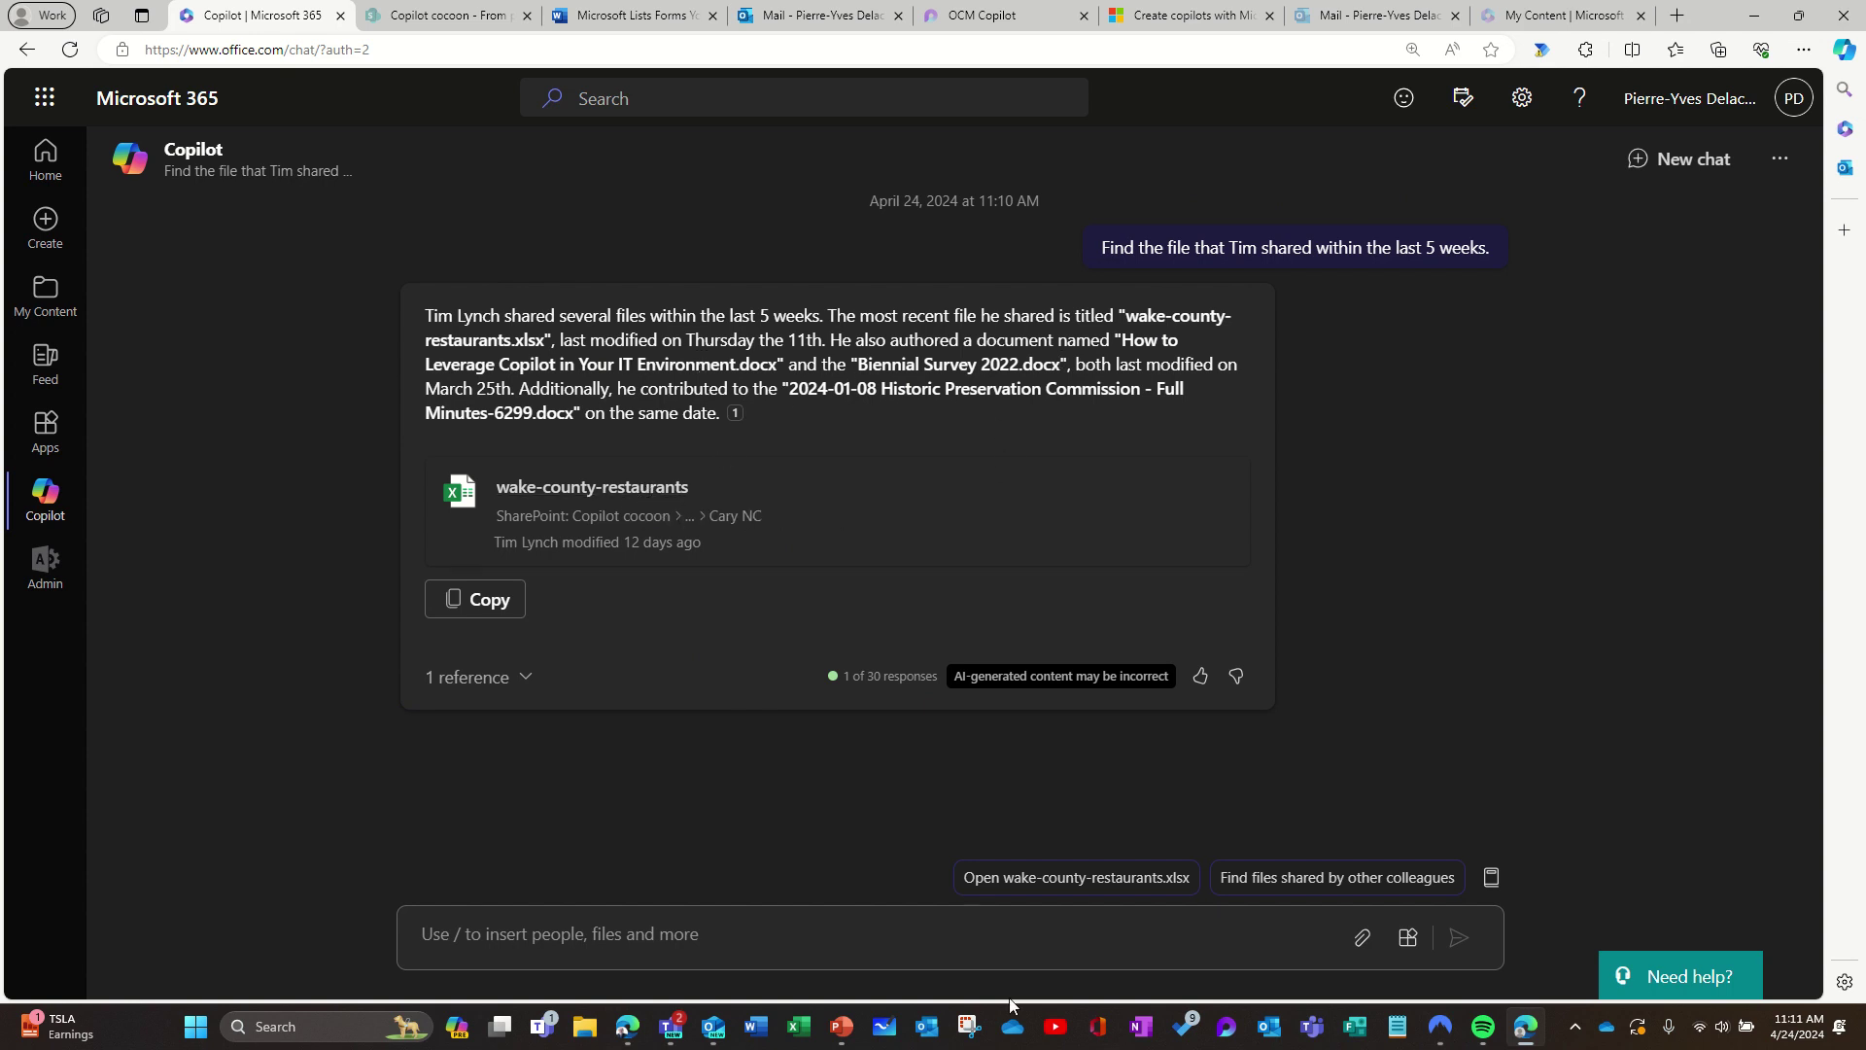
mouse_move(711, 1038)
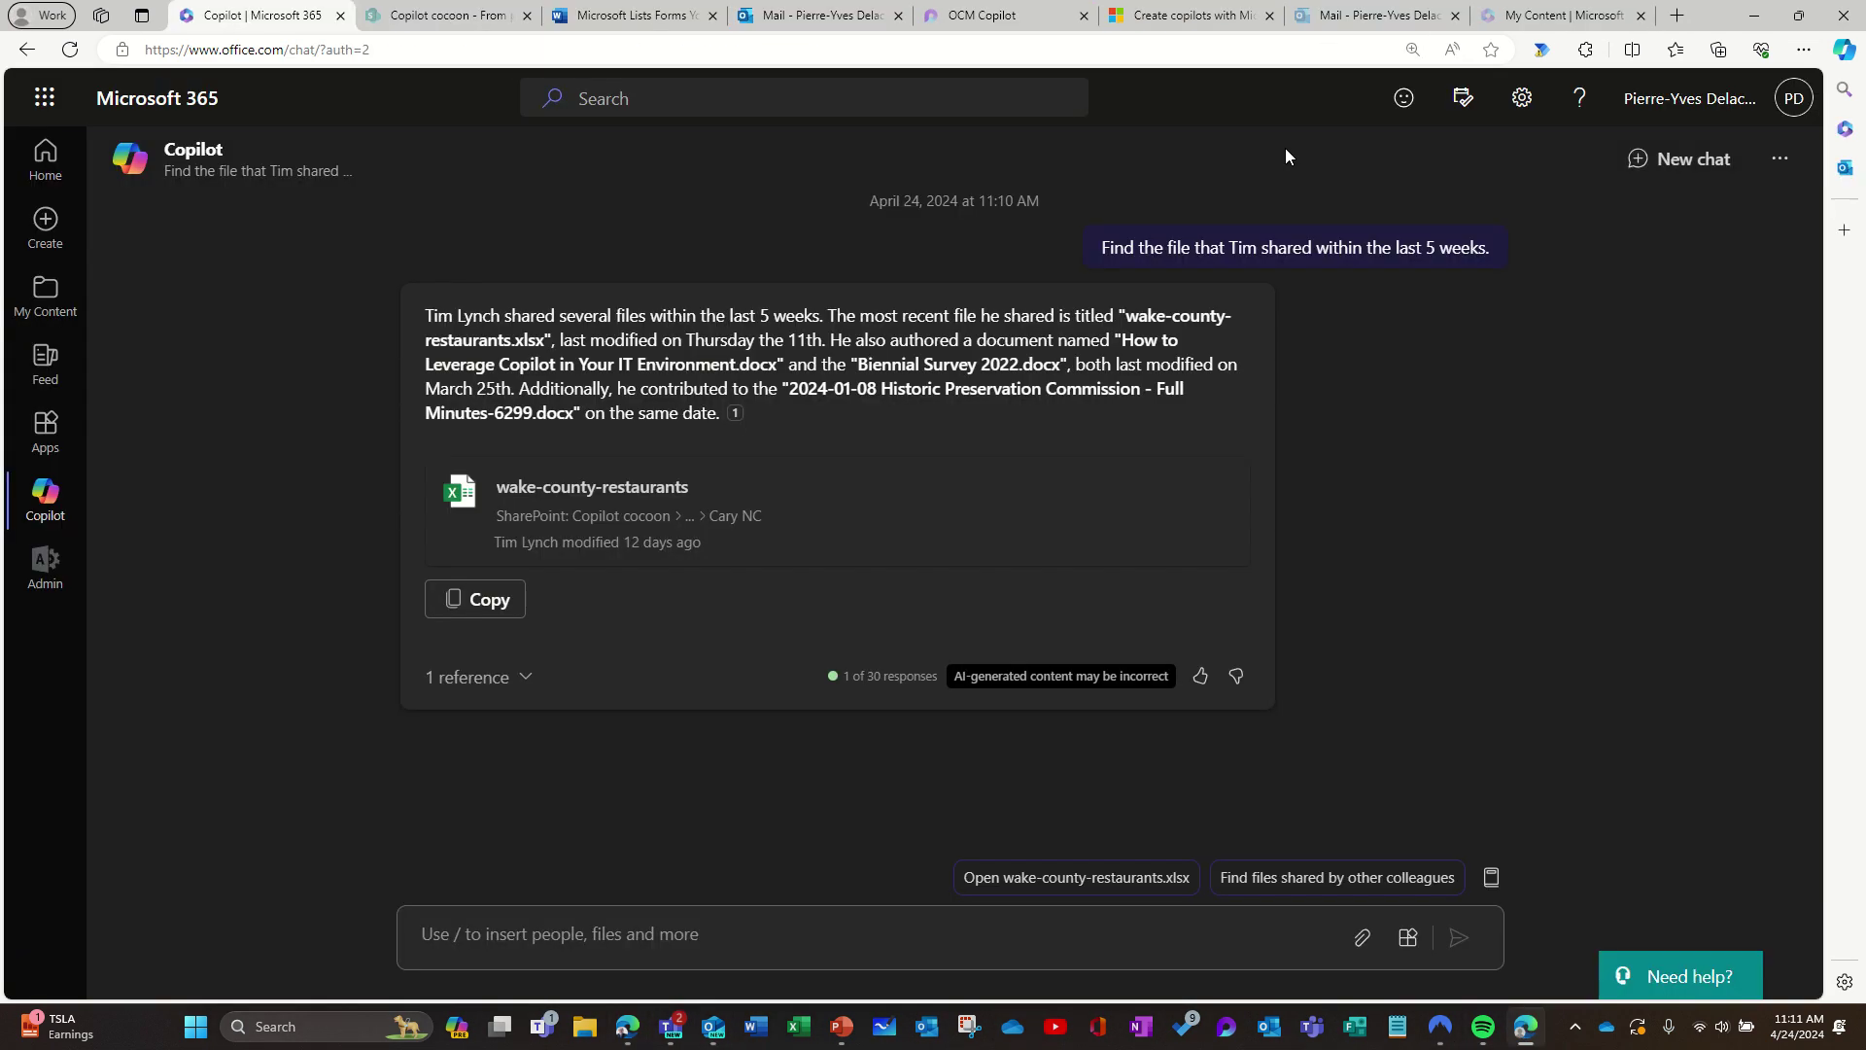
Step: Review Copilot's replies in Outlook mail, then switch to the April 22–26 work-week calendar
left_click(1375, 14)
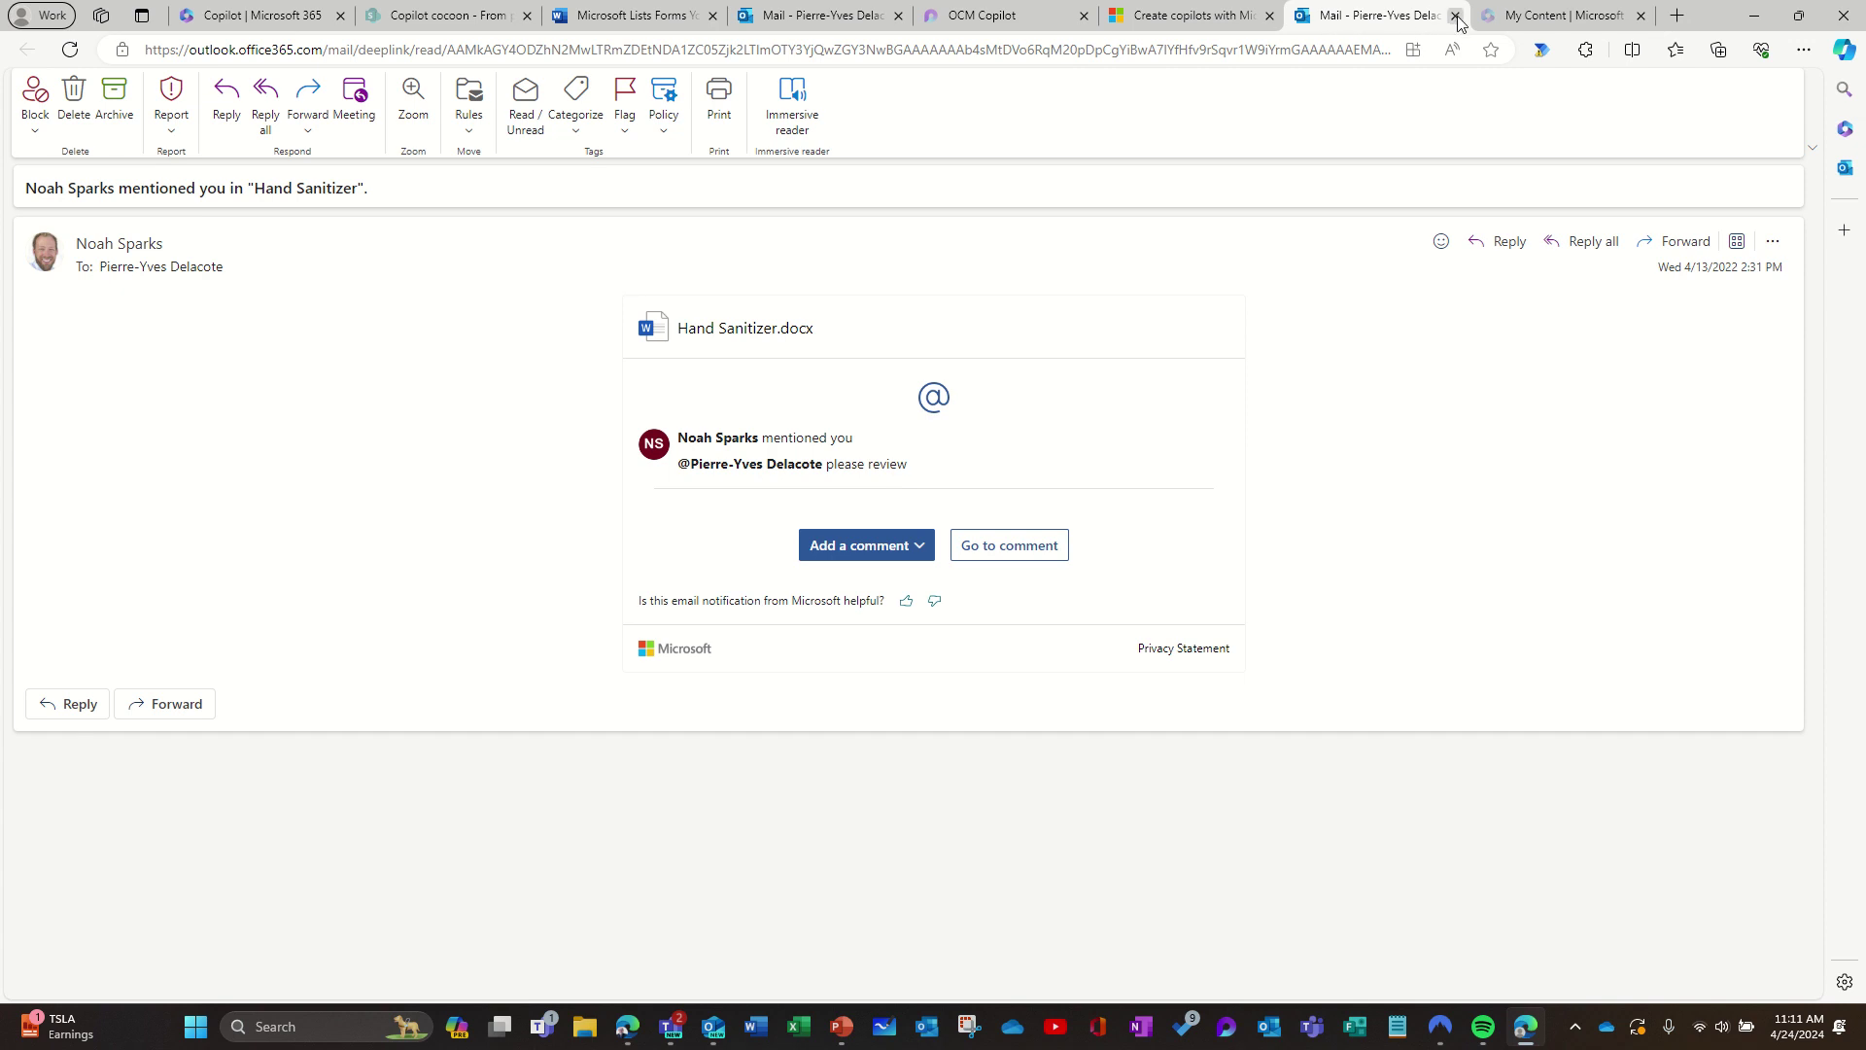
left_click(822, 15)
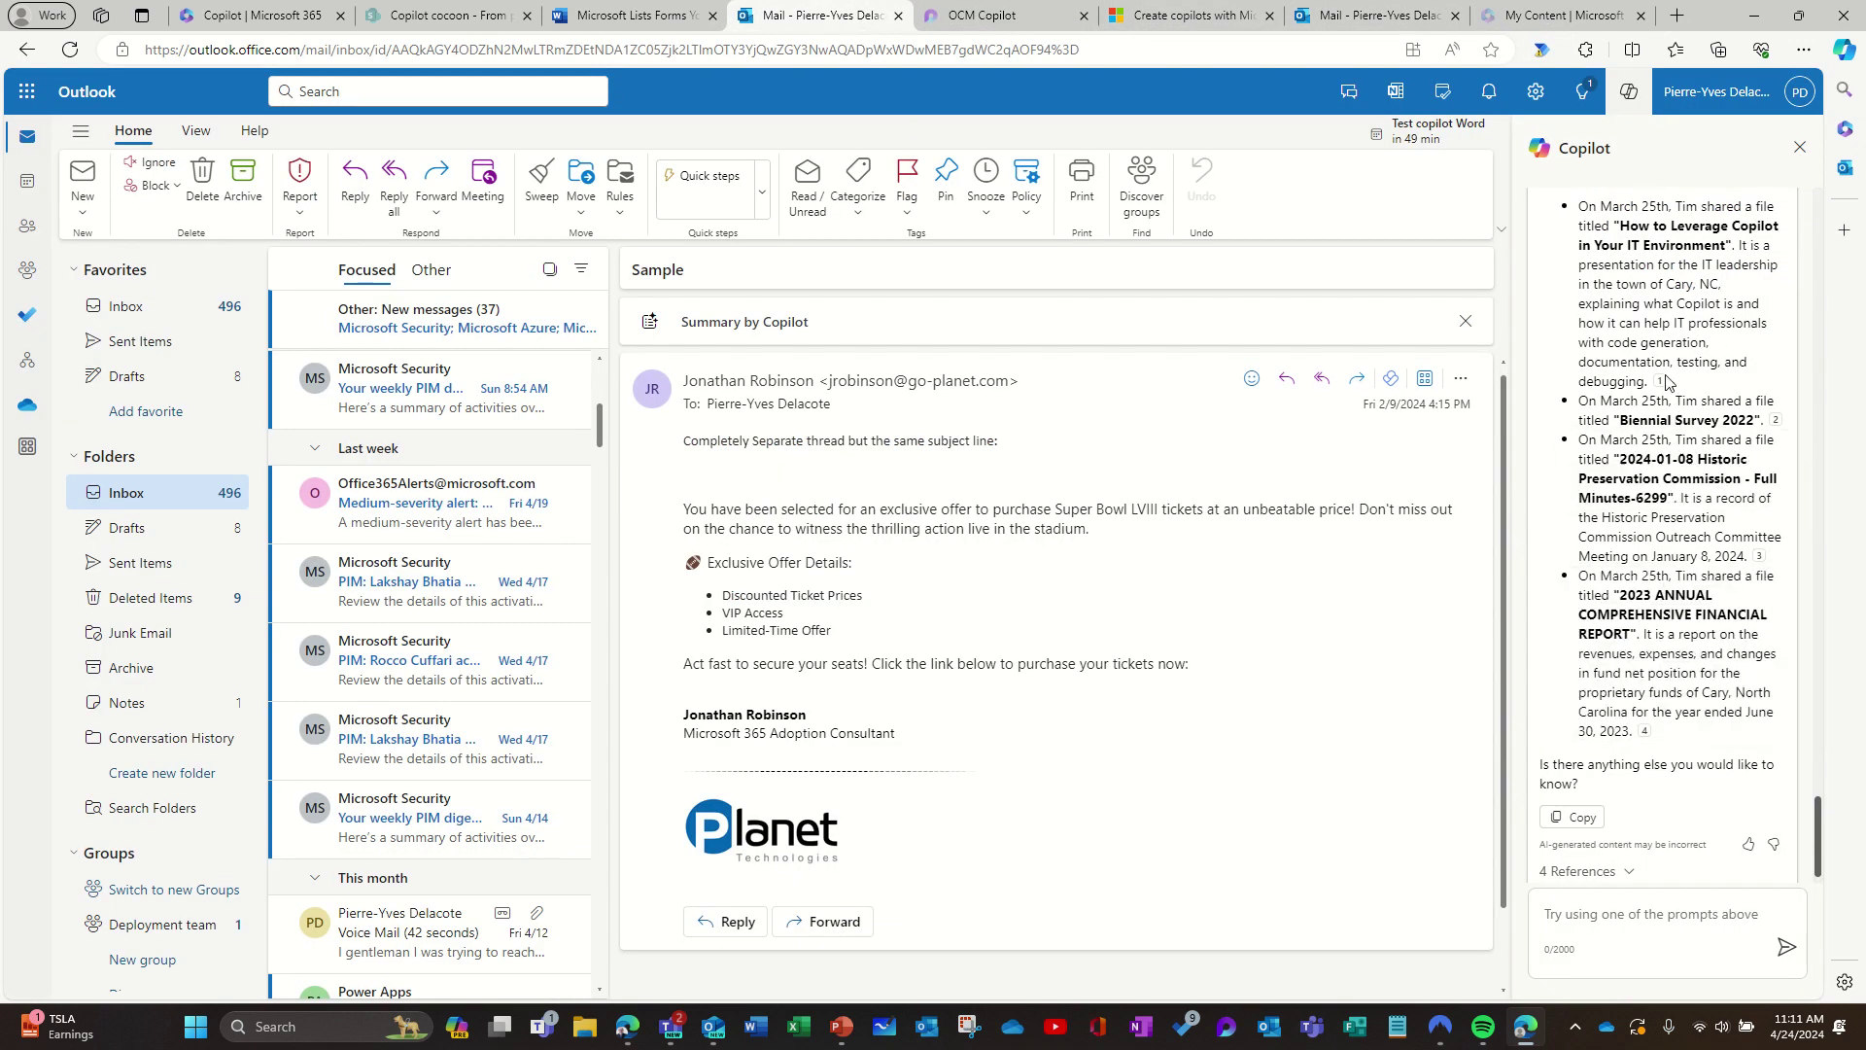
mouse_move(1660, 381)
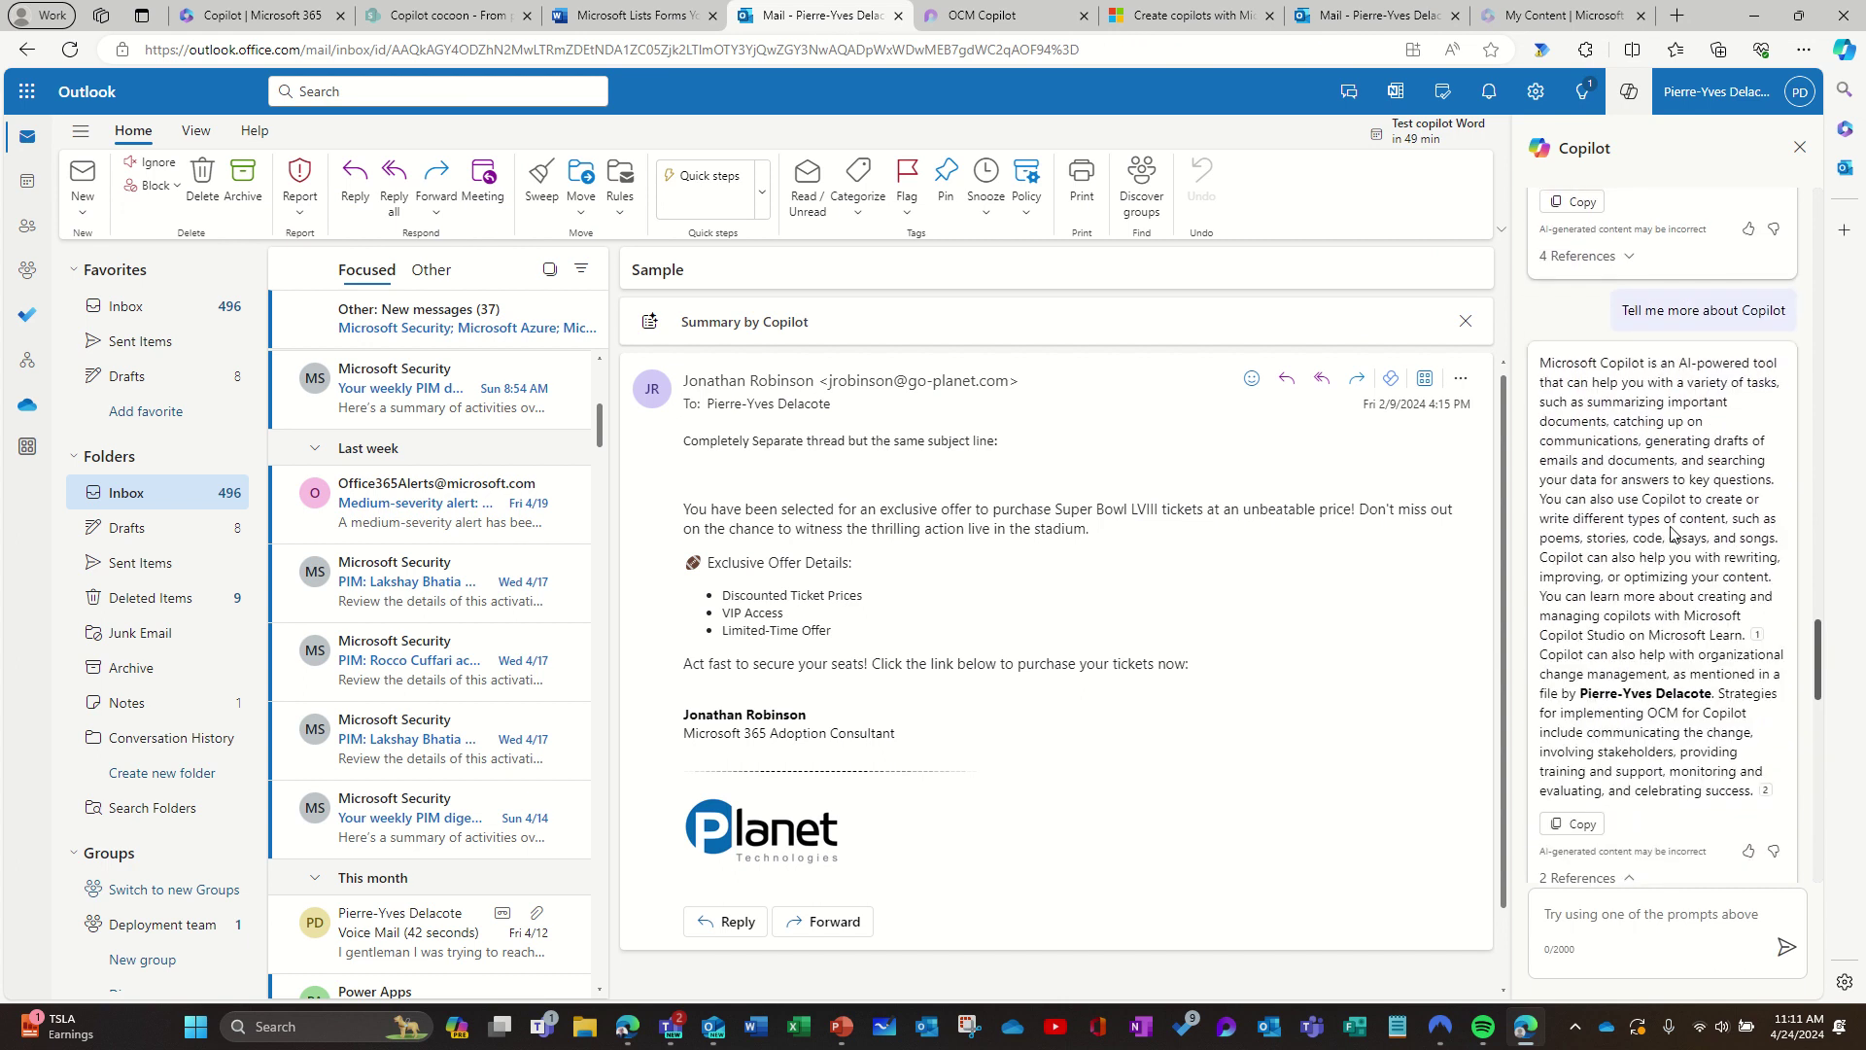
scroll(1672, 533, "up", 15)
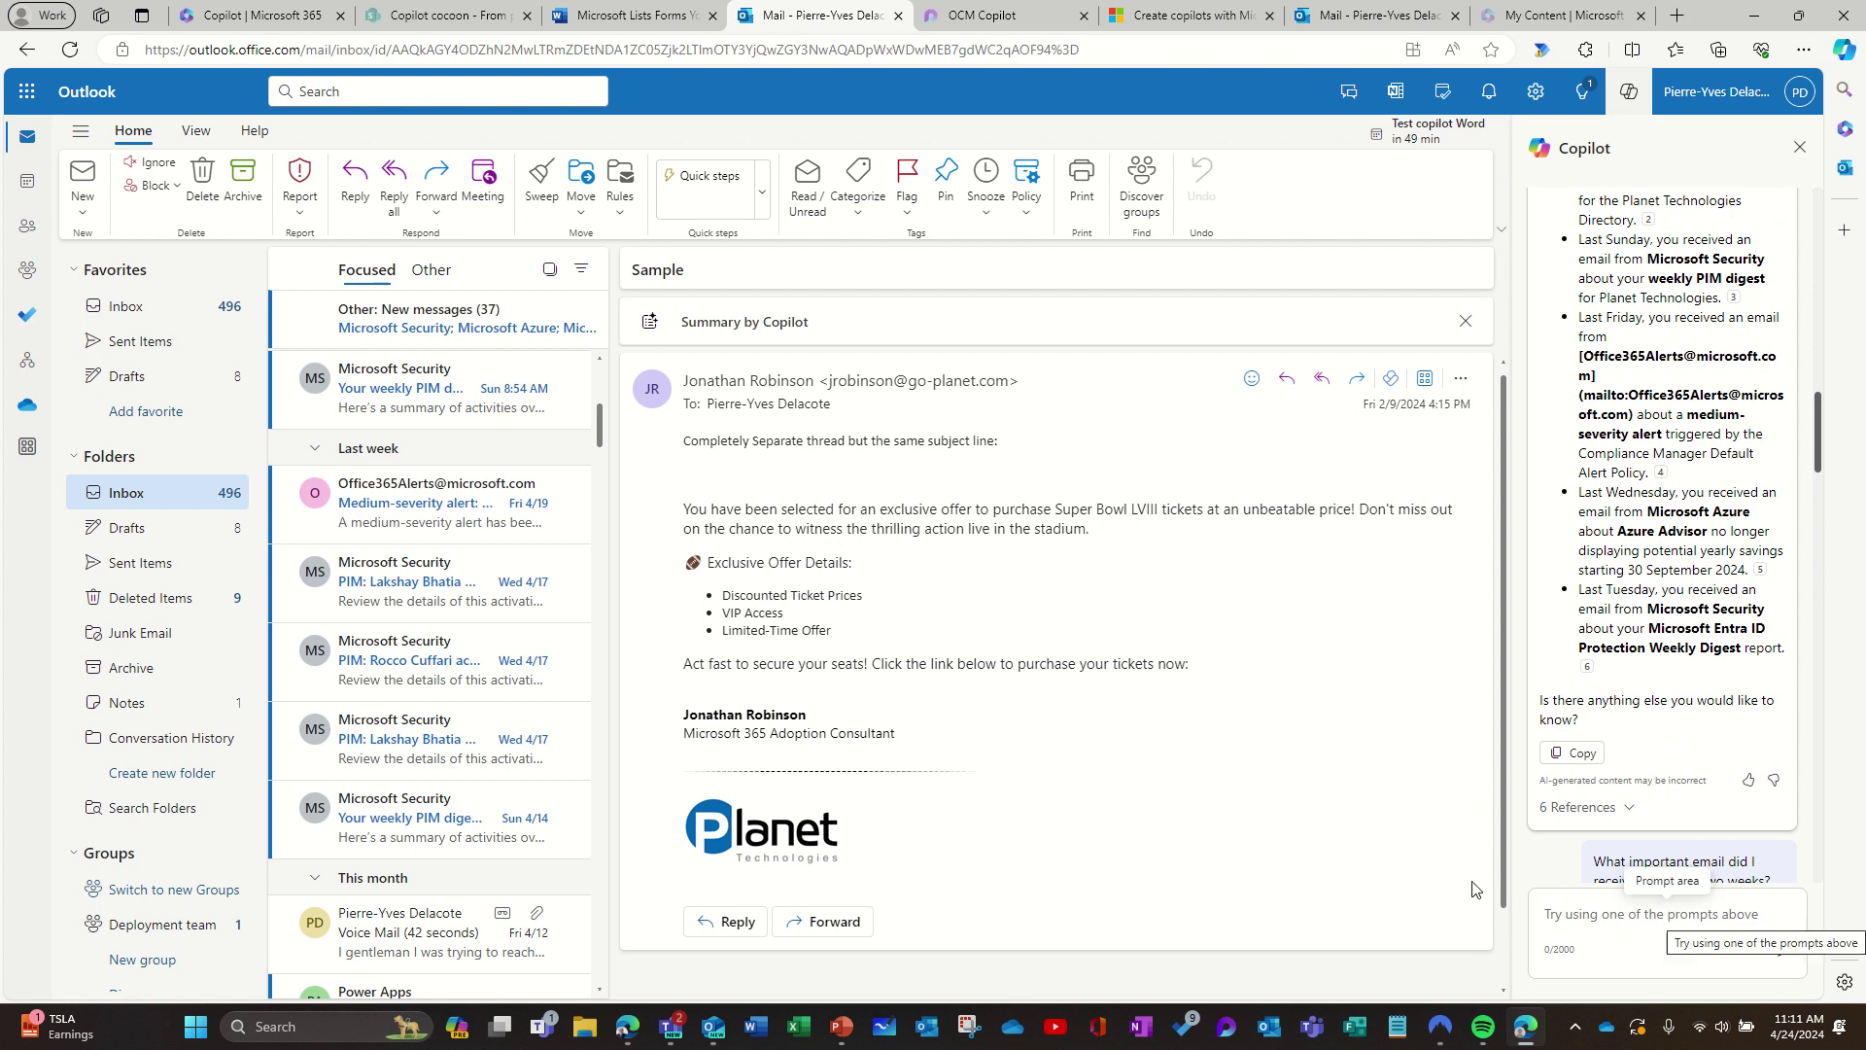
left_click(29, 187)
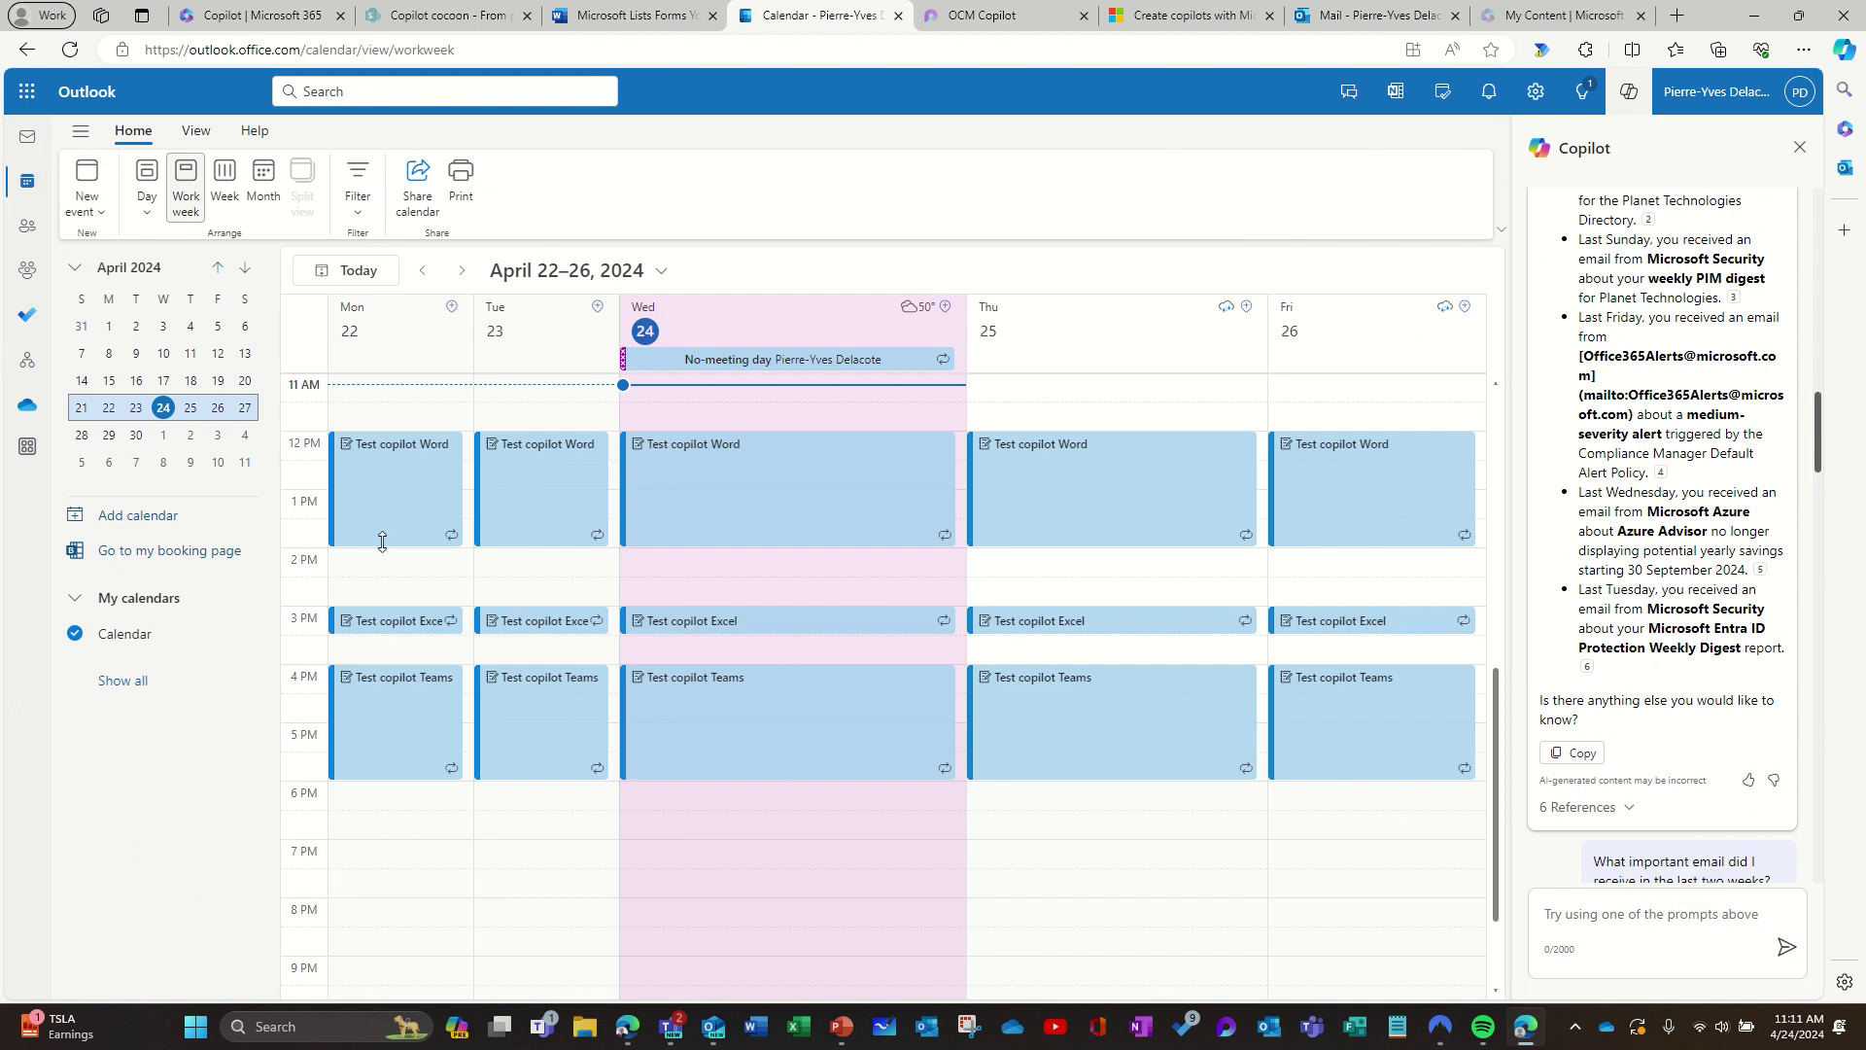
double_click(372, 568)
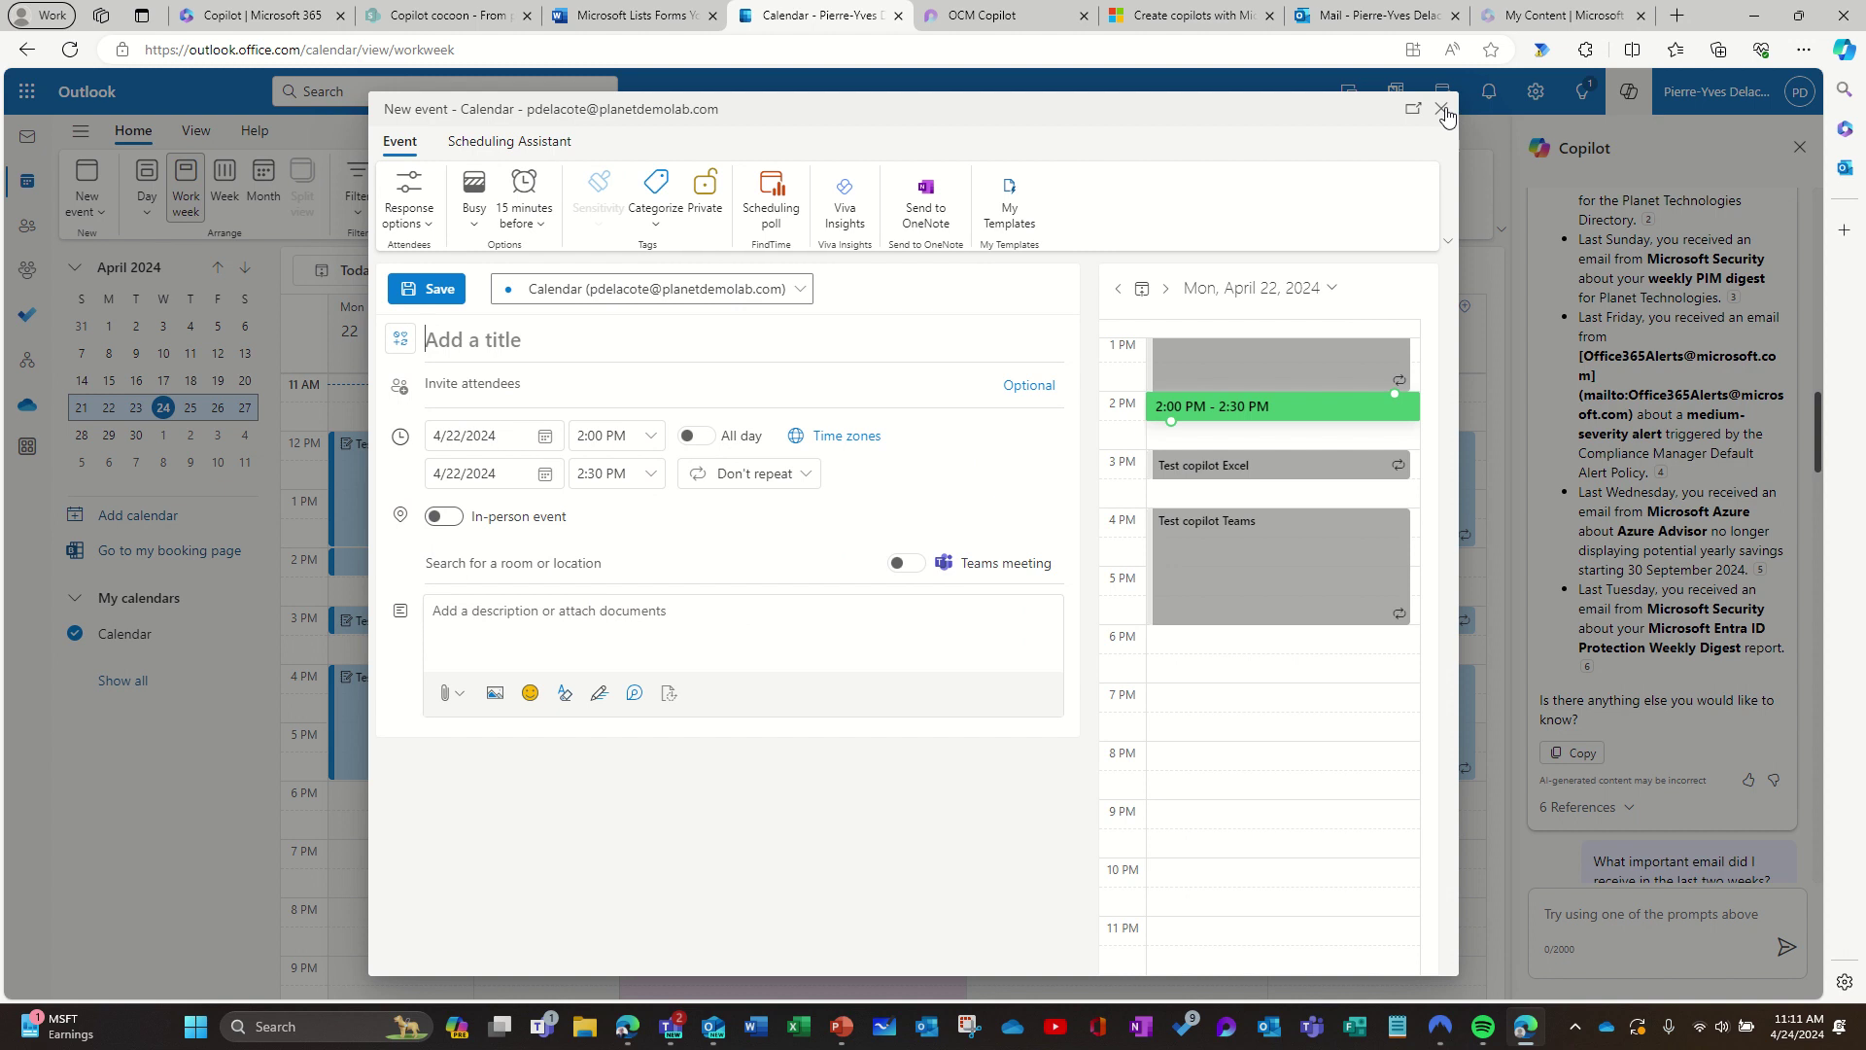
left_click(506, 142)
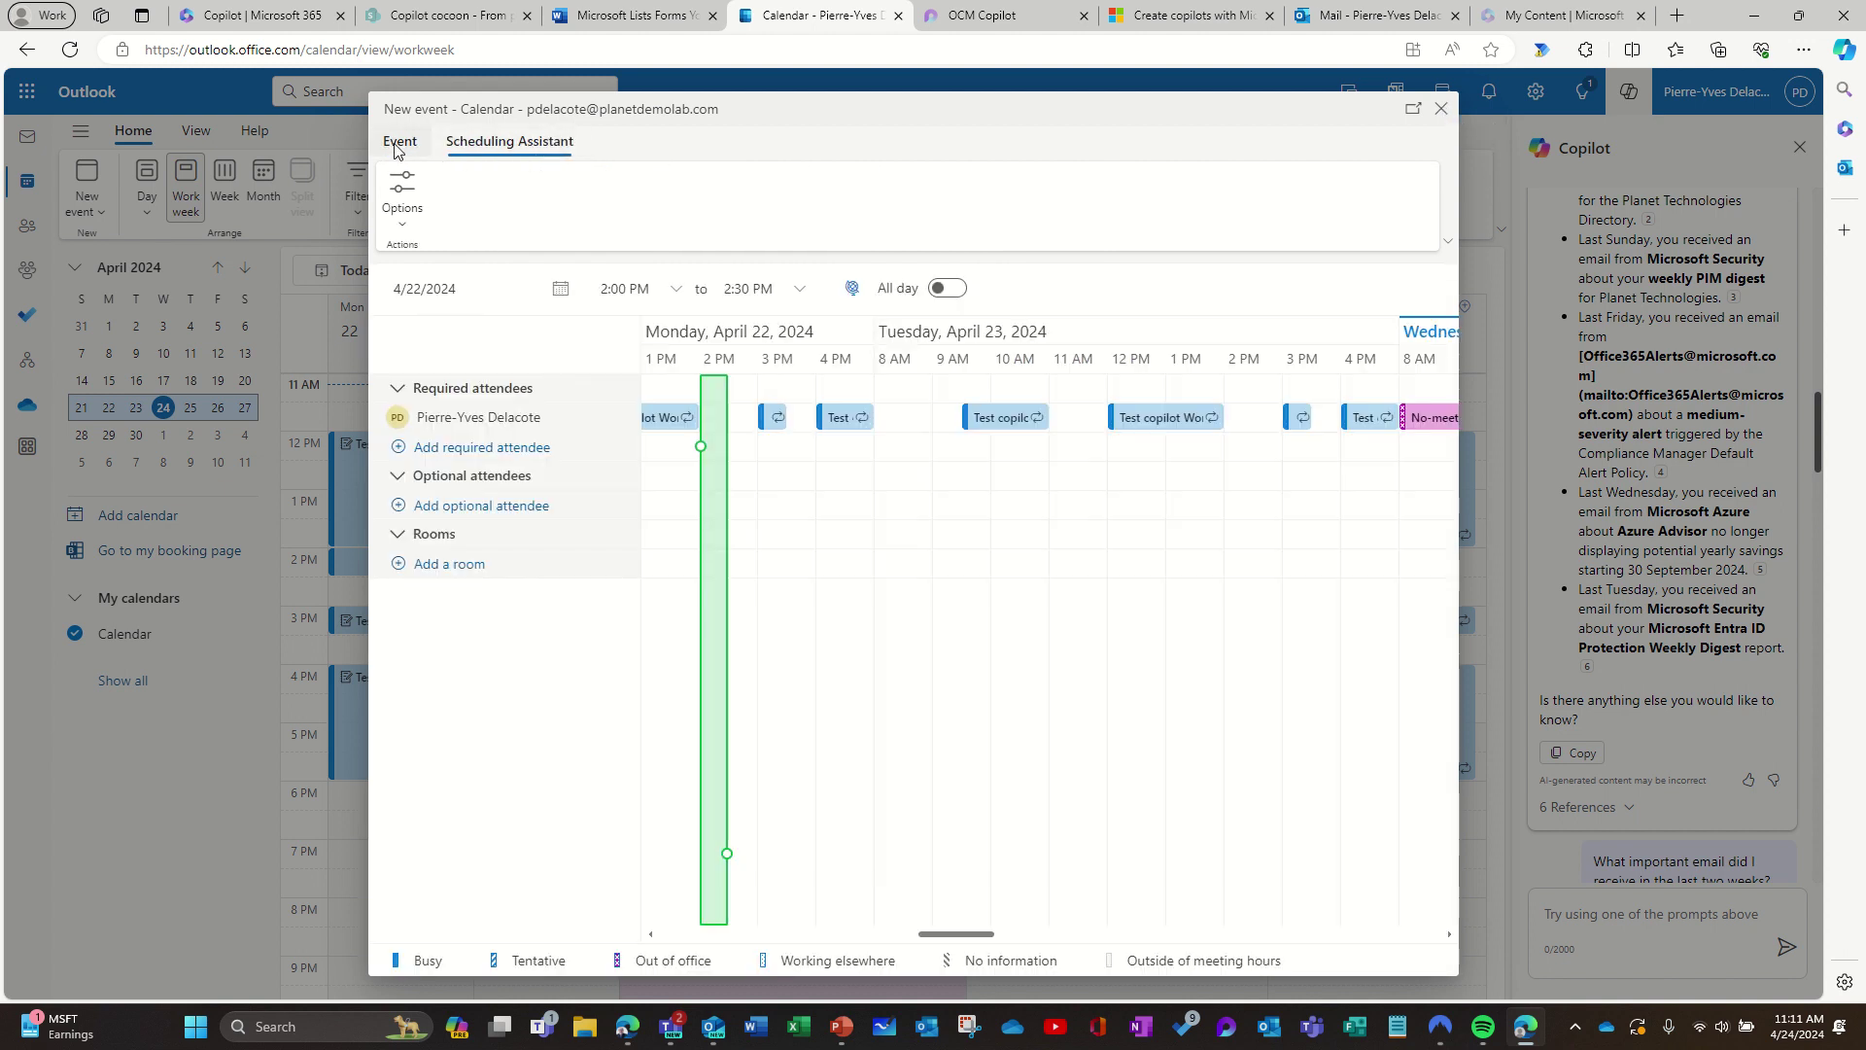
left_click(398, 144)
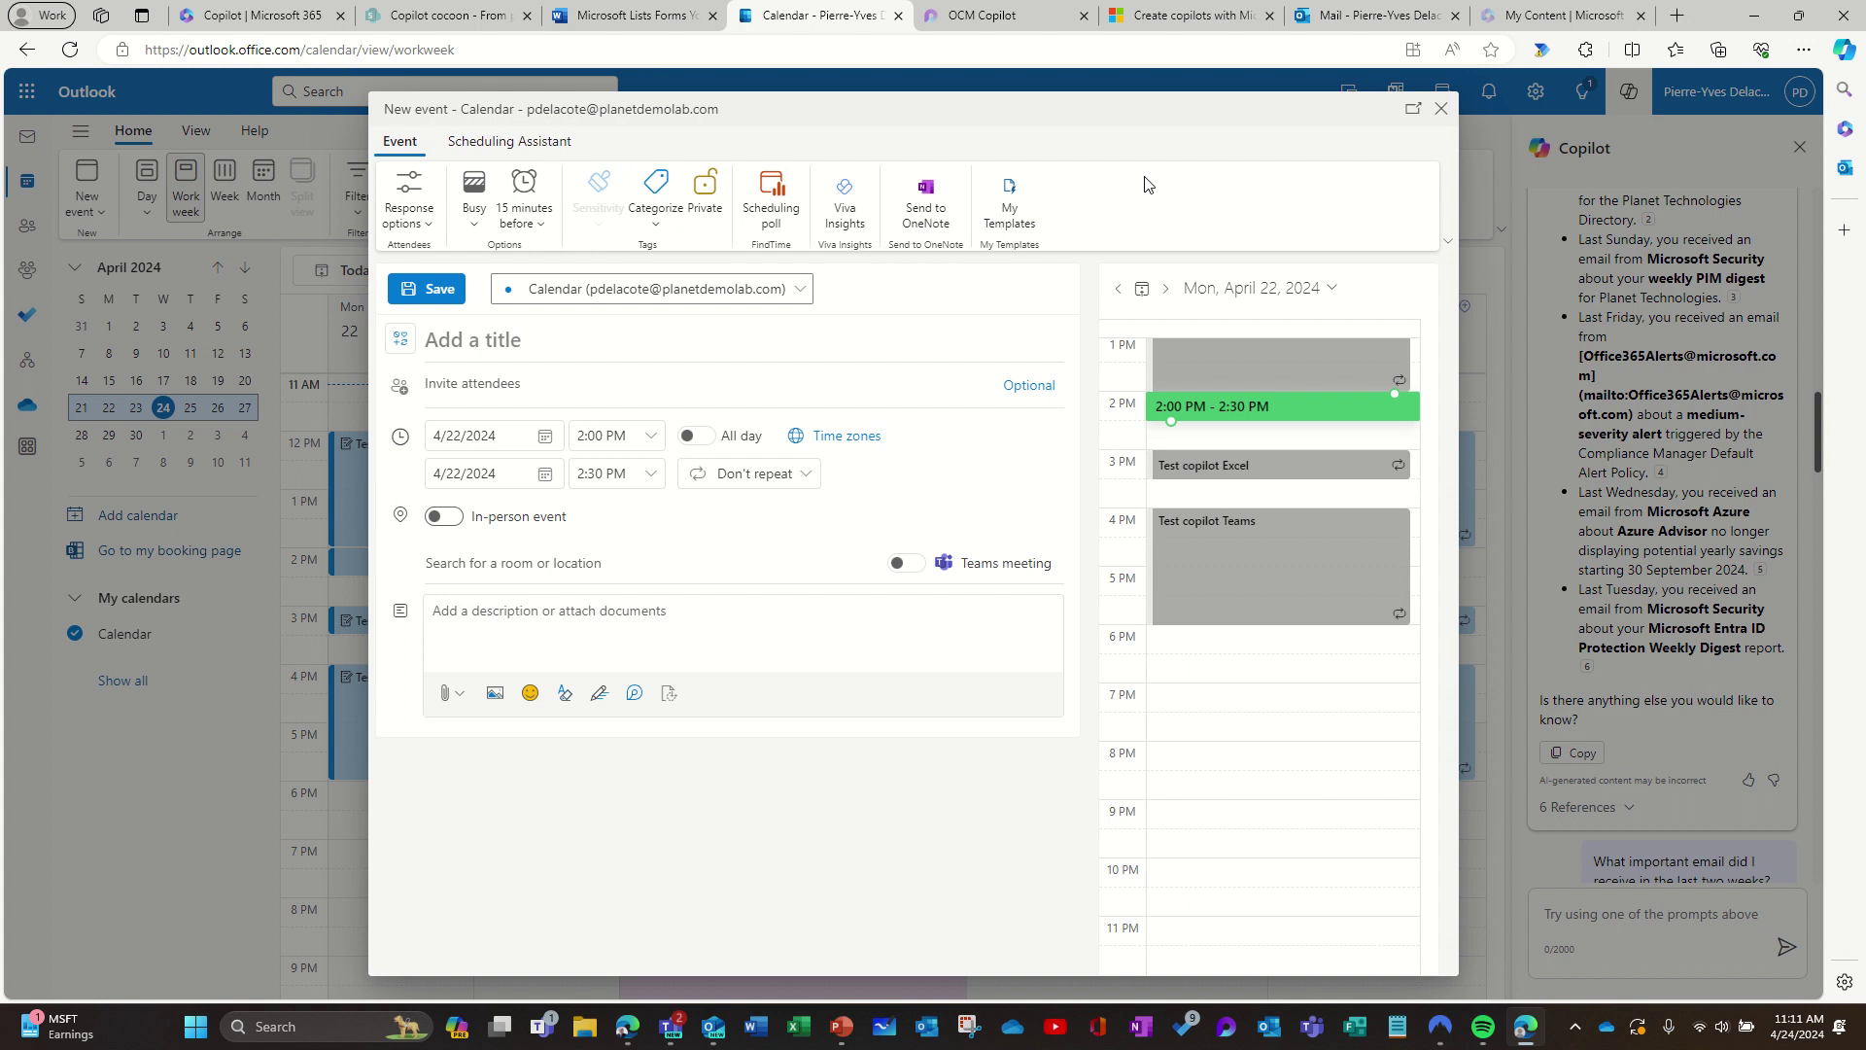
left_click(1441, 109)
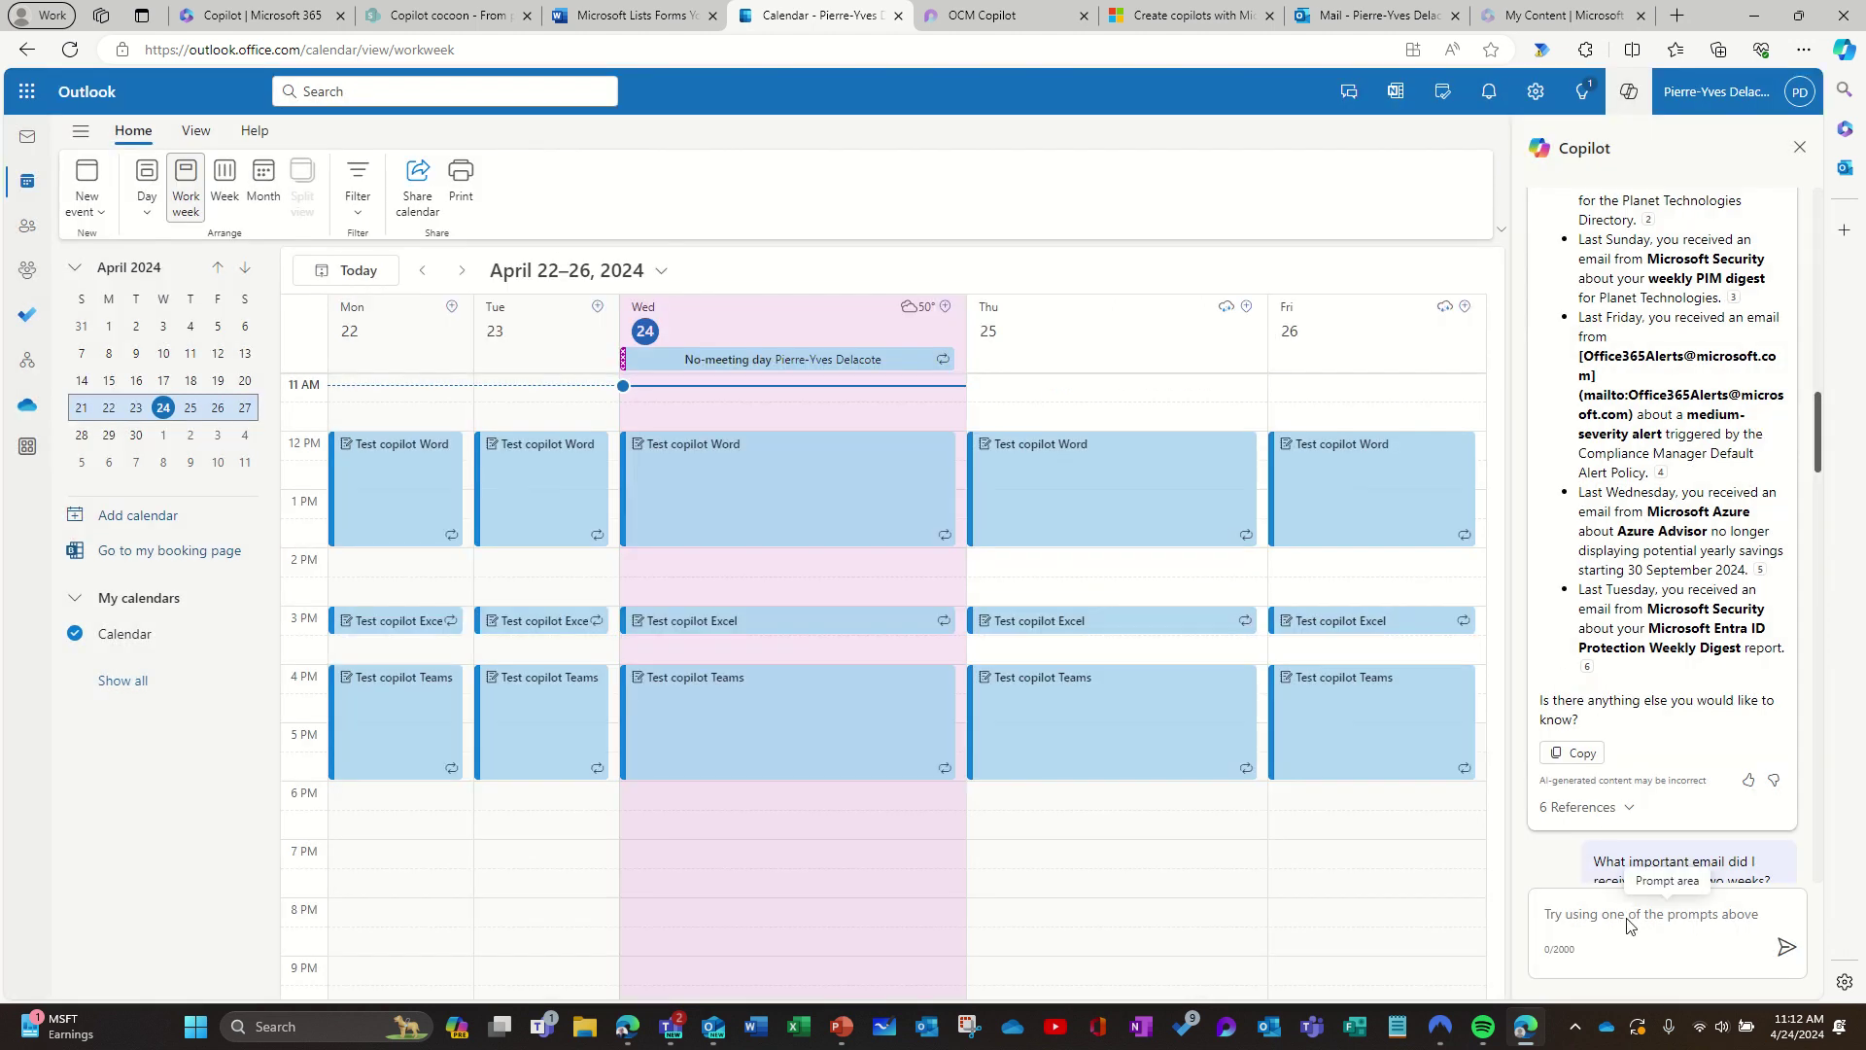
Step: Draft the Copilot question 'What is my next availability next monday' without sending it
left_click(1629, 923)
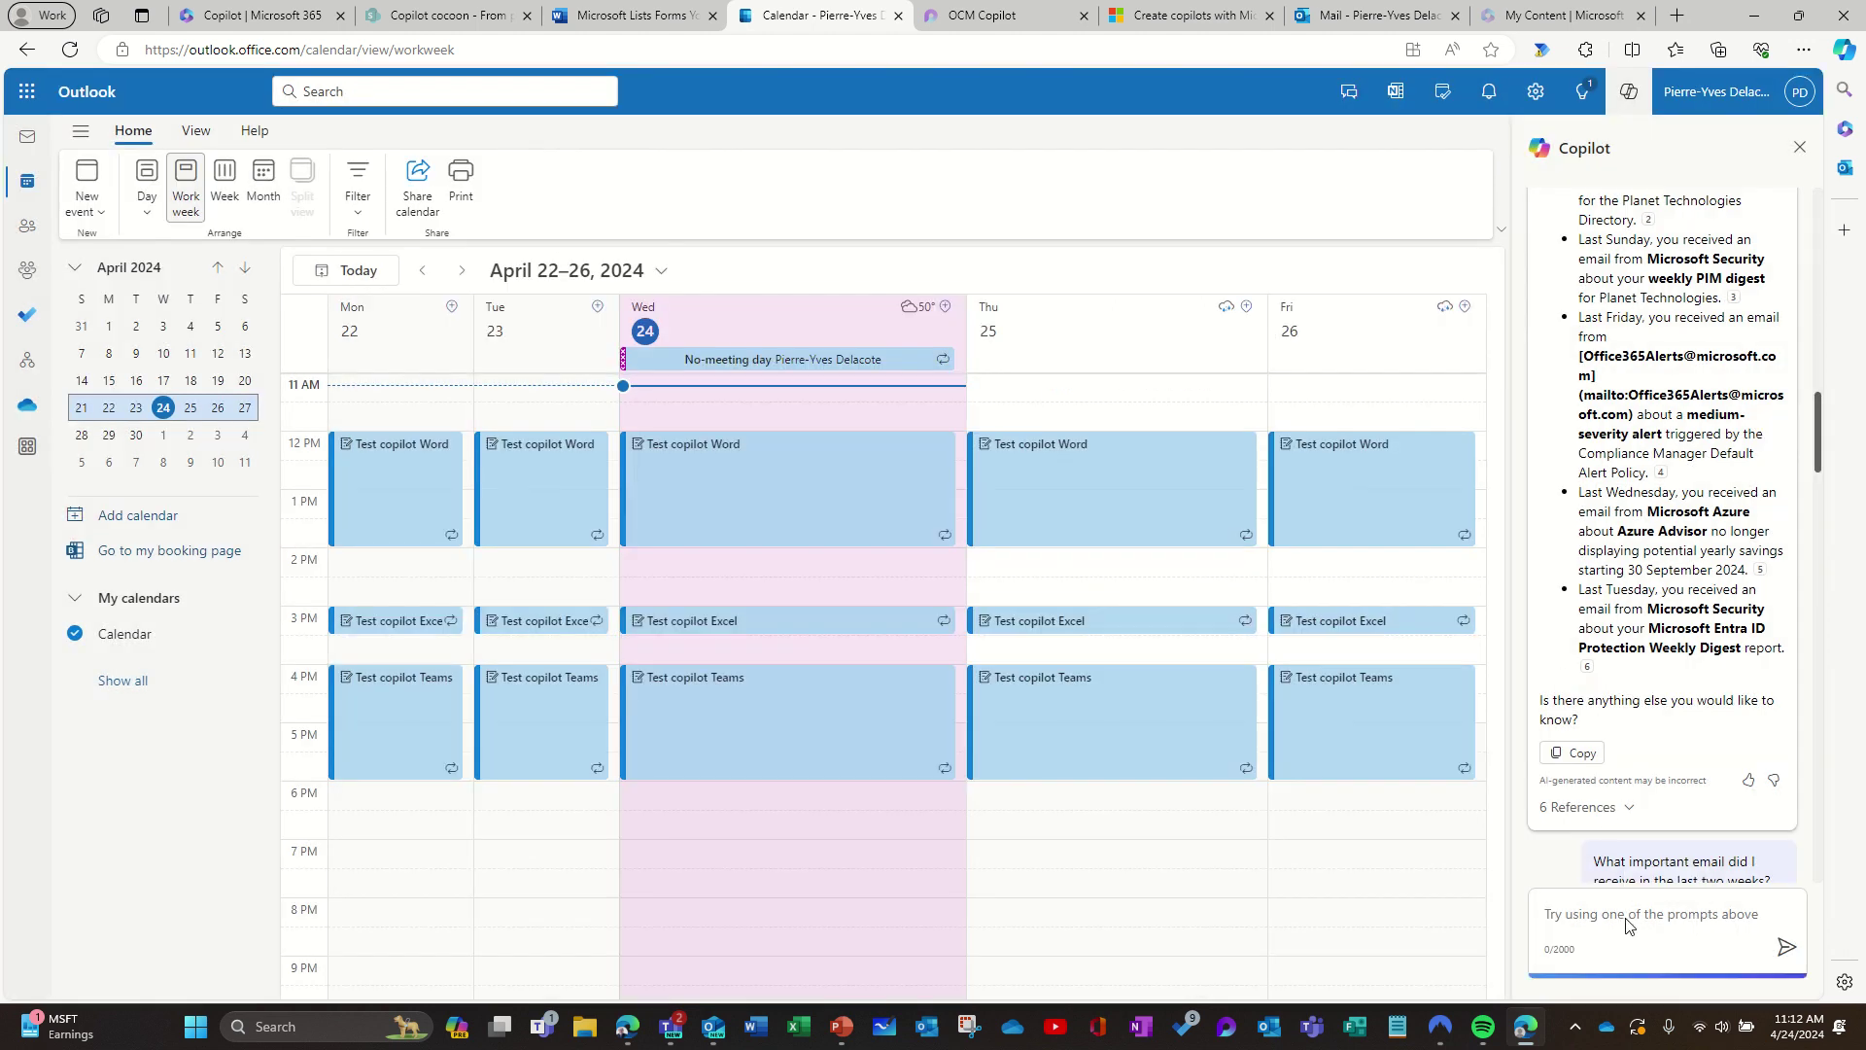
type("What i")
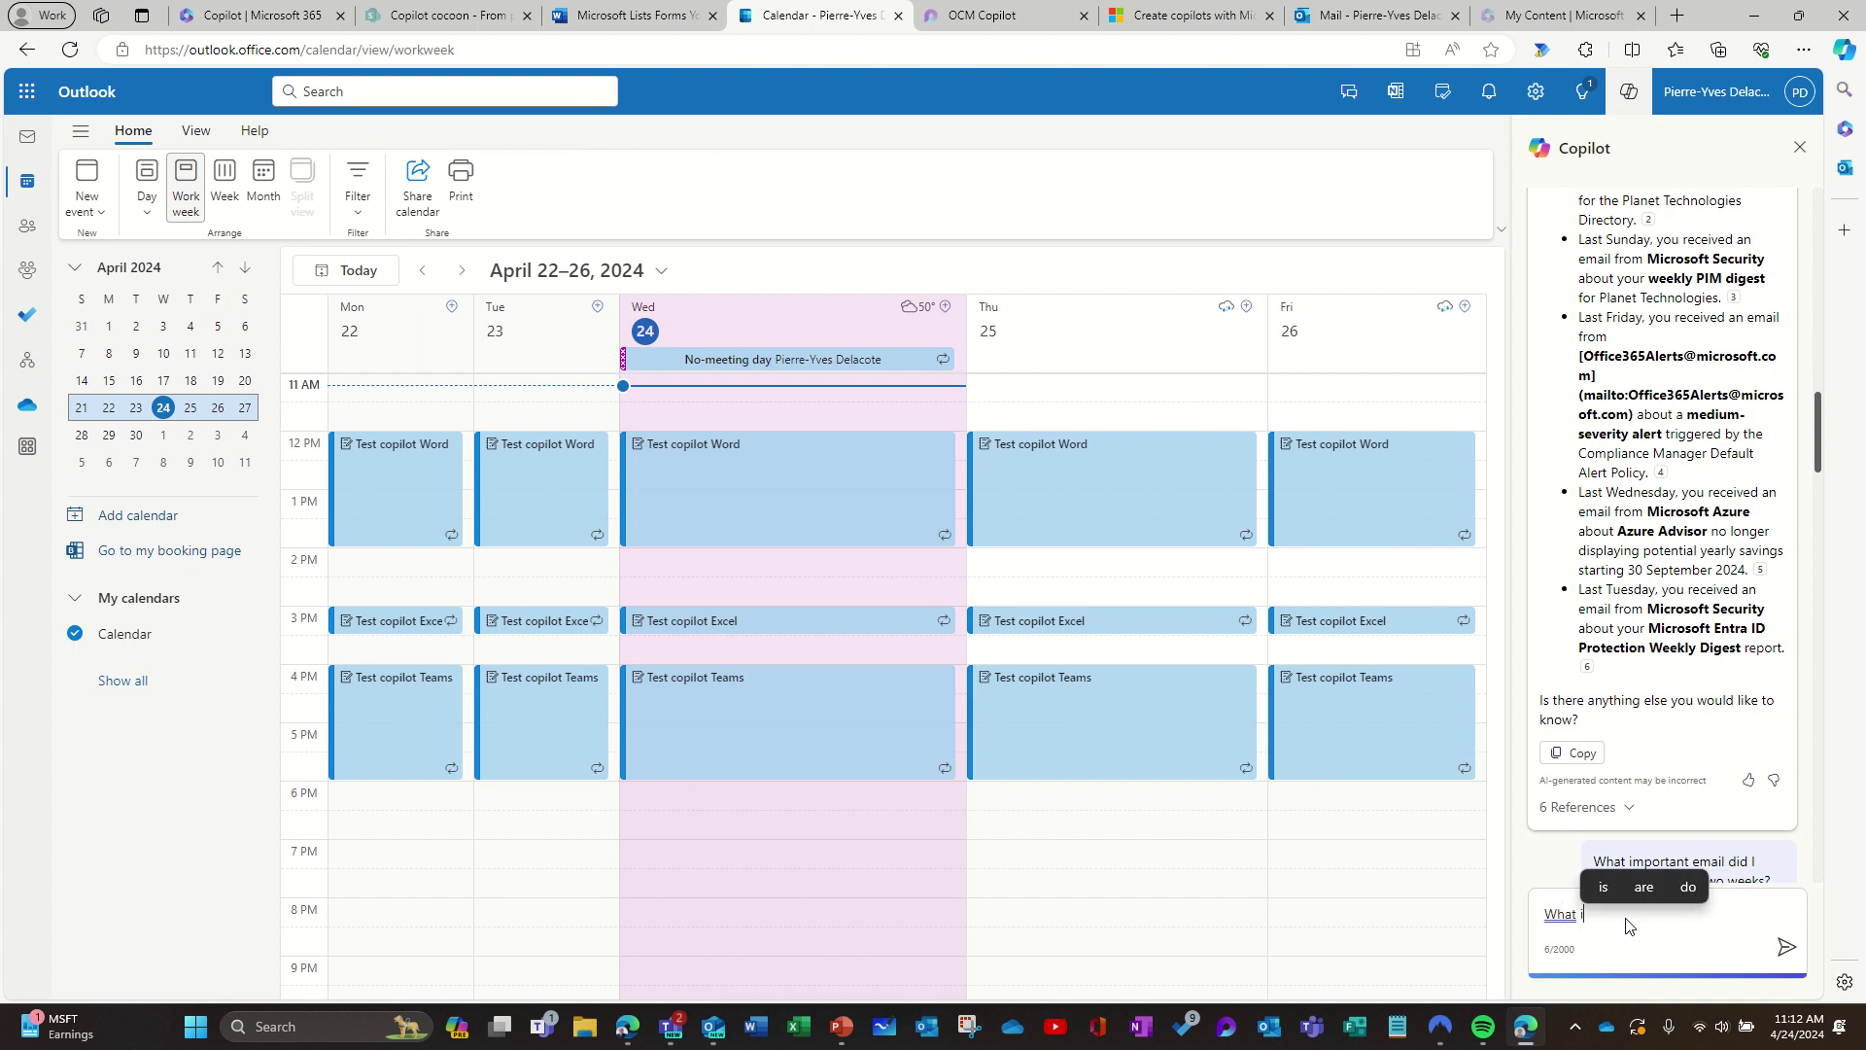
type("s my ")
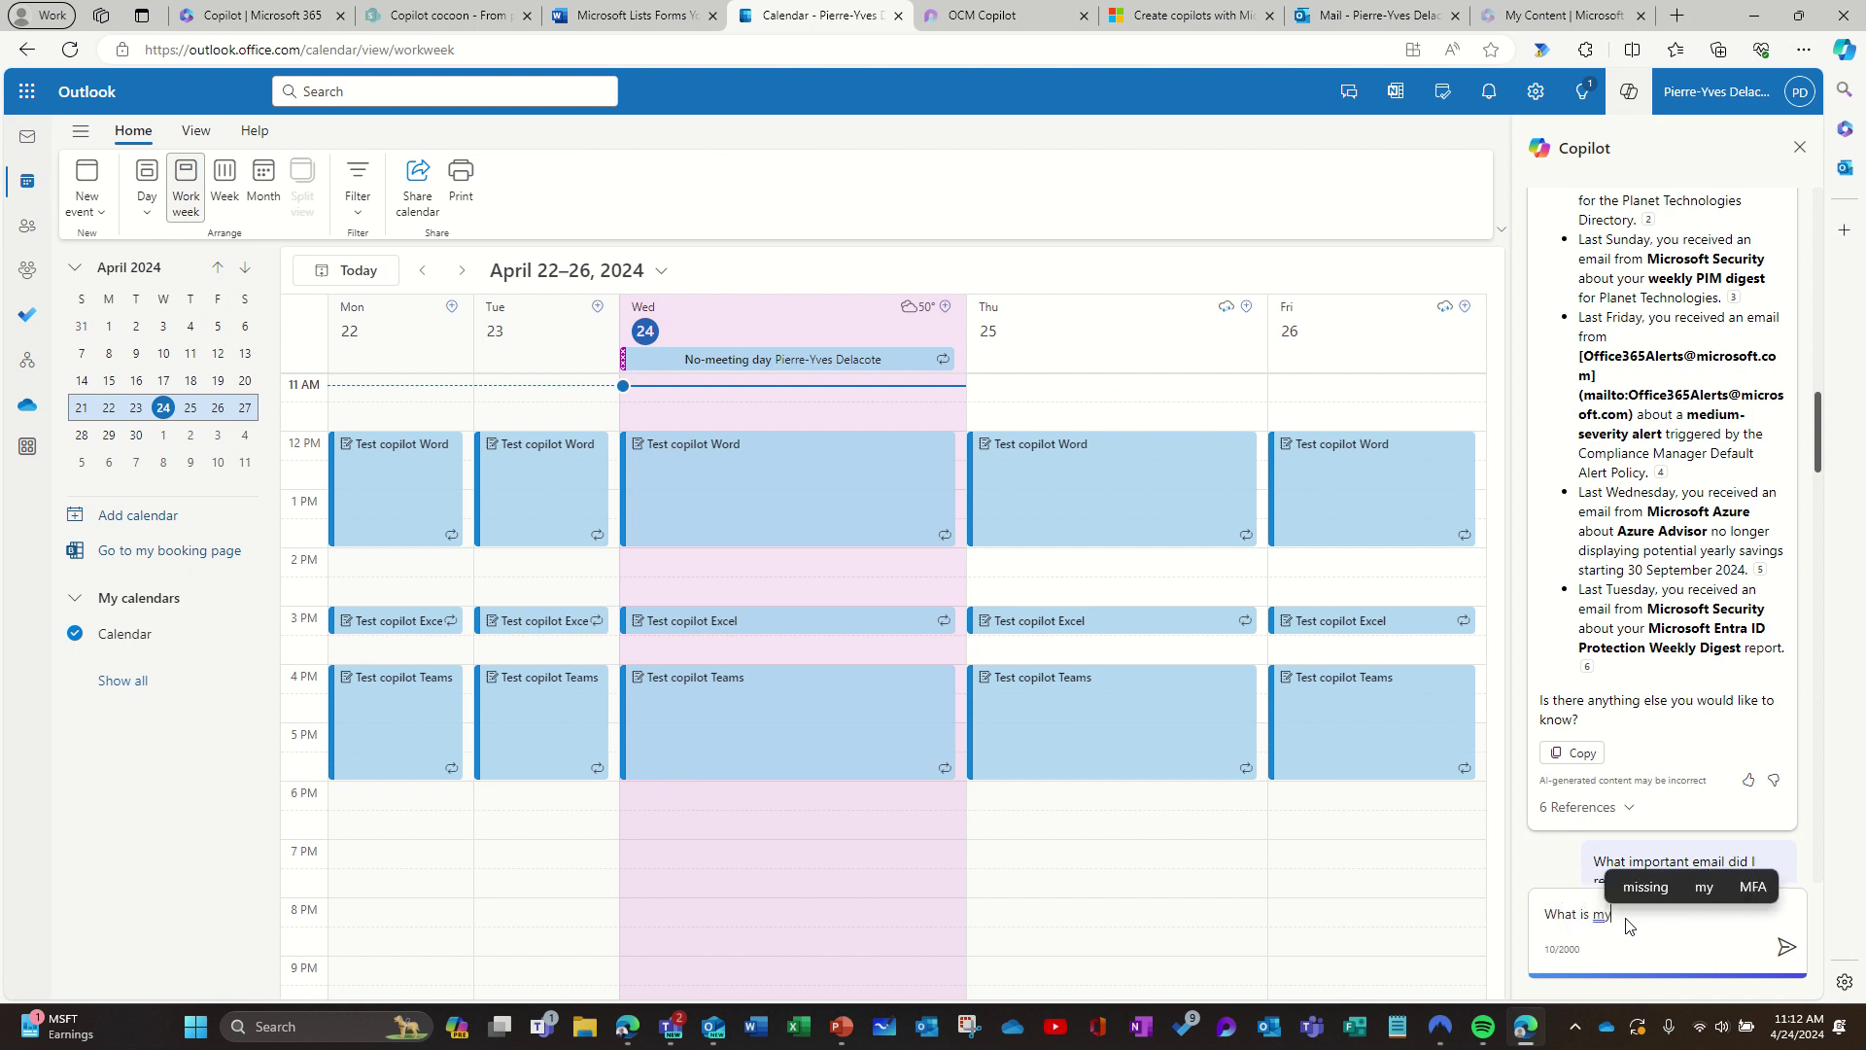
type("next a")
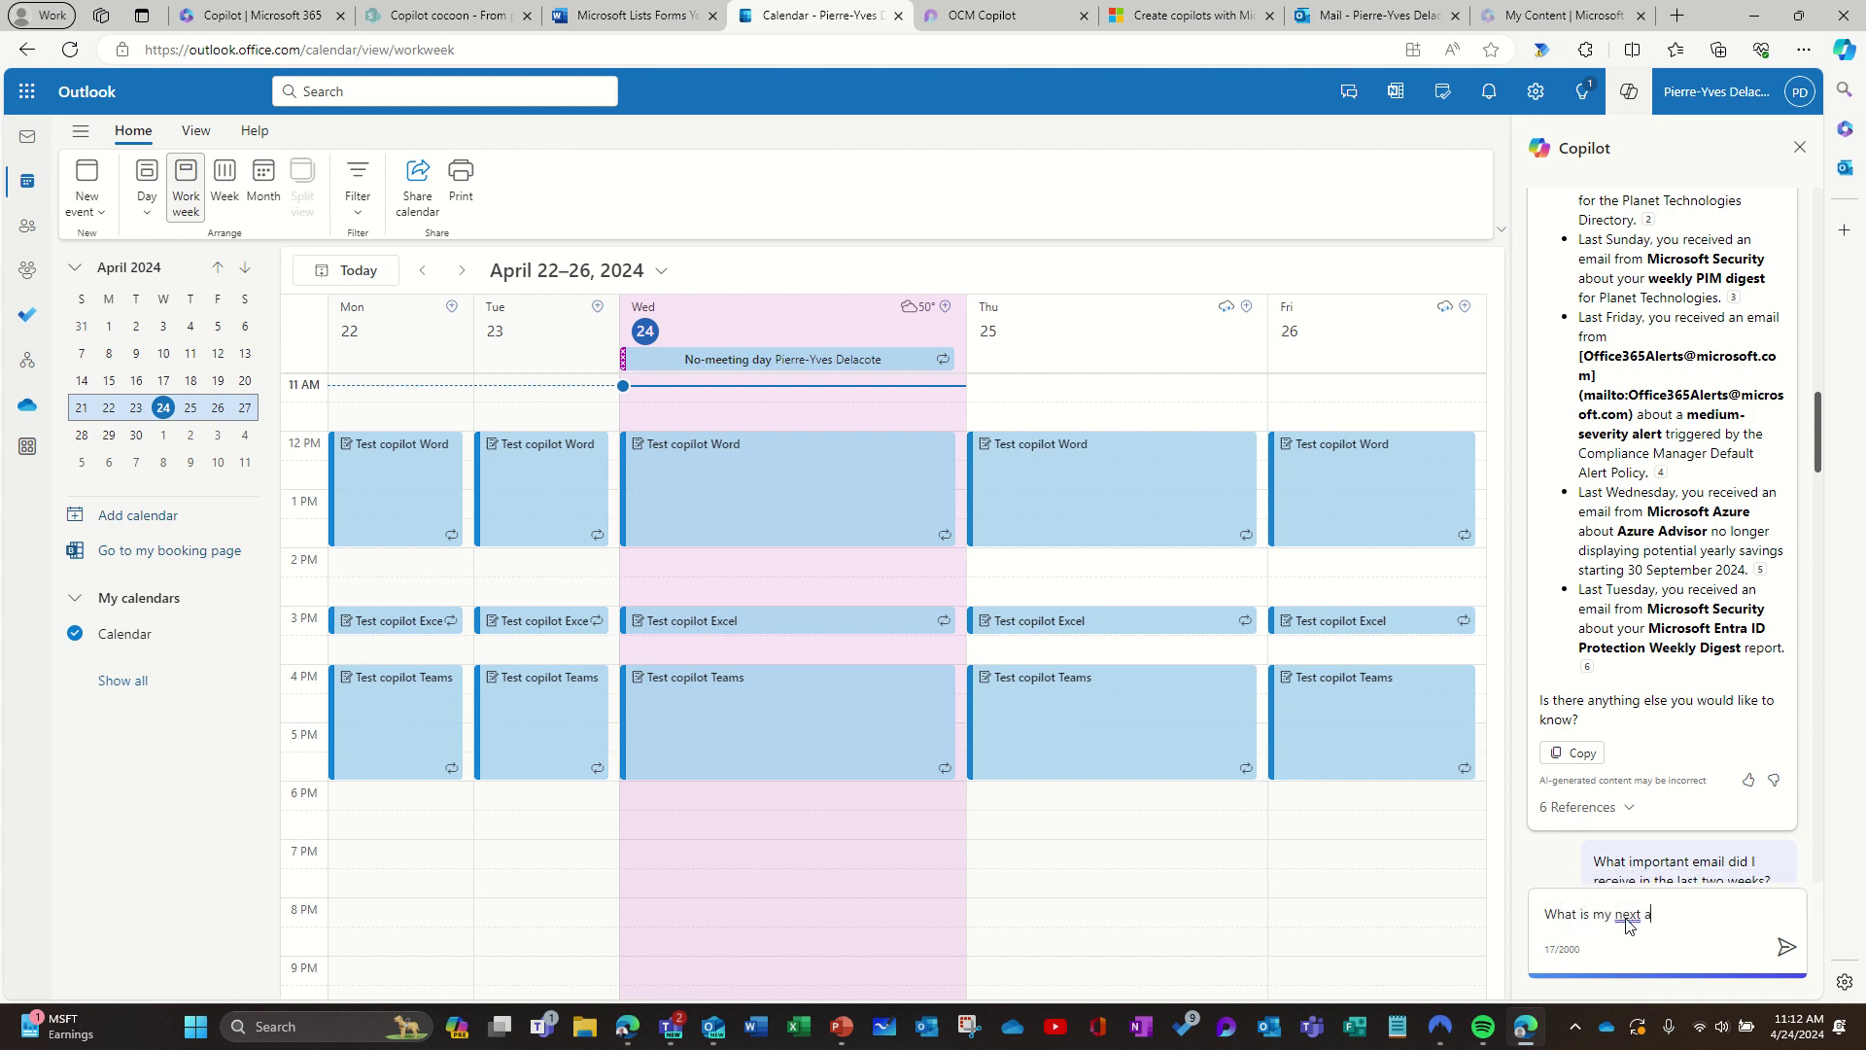
type("vailable appointment?ilit")
type("y next")
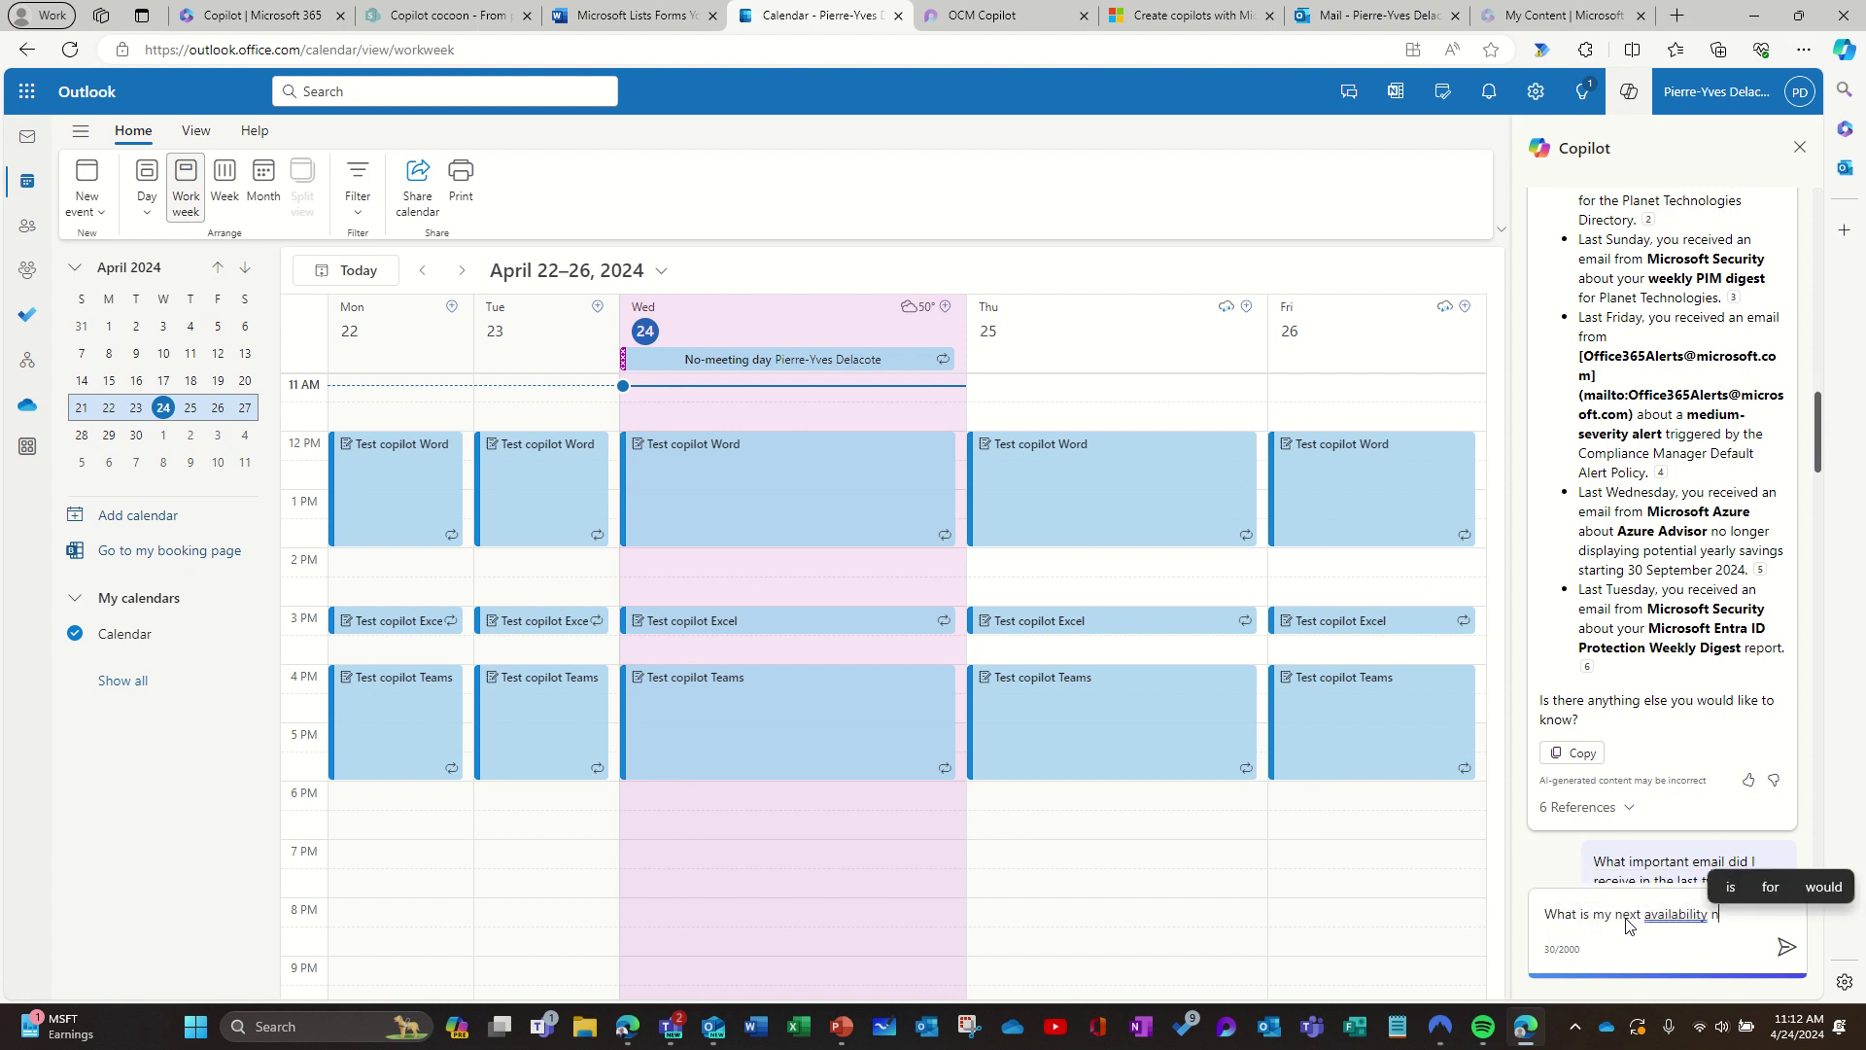
type(" mond")
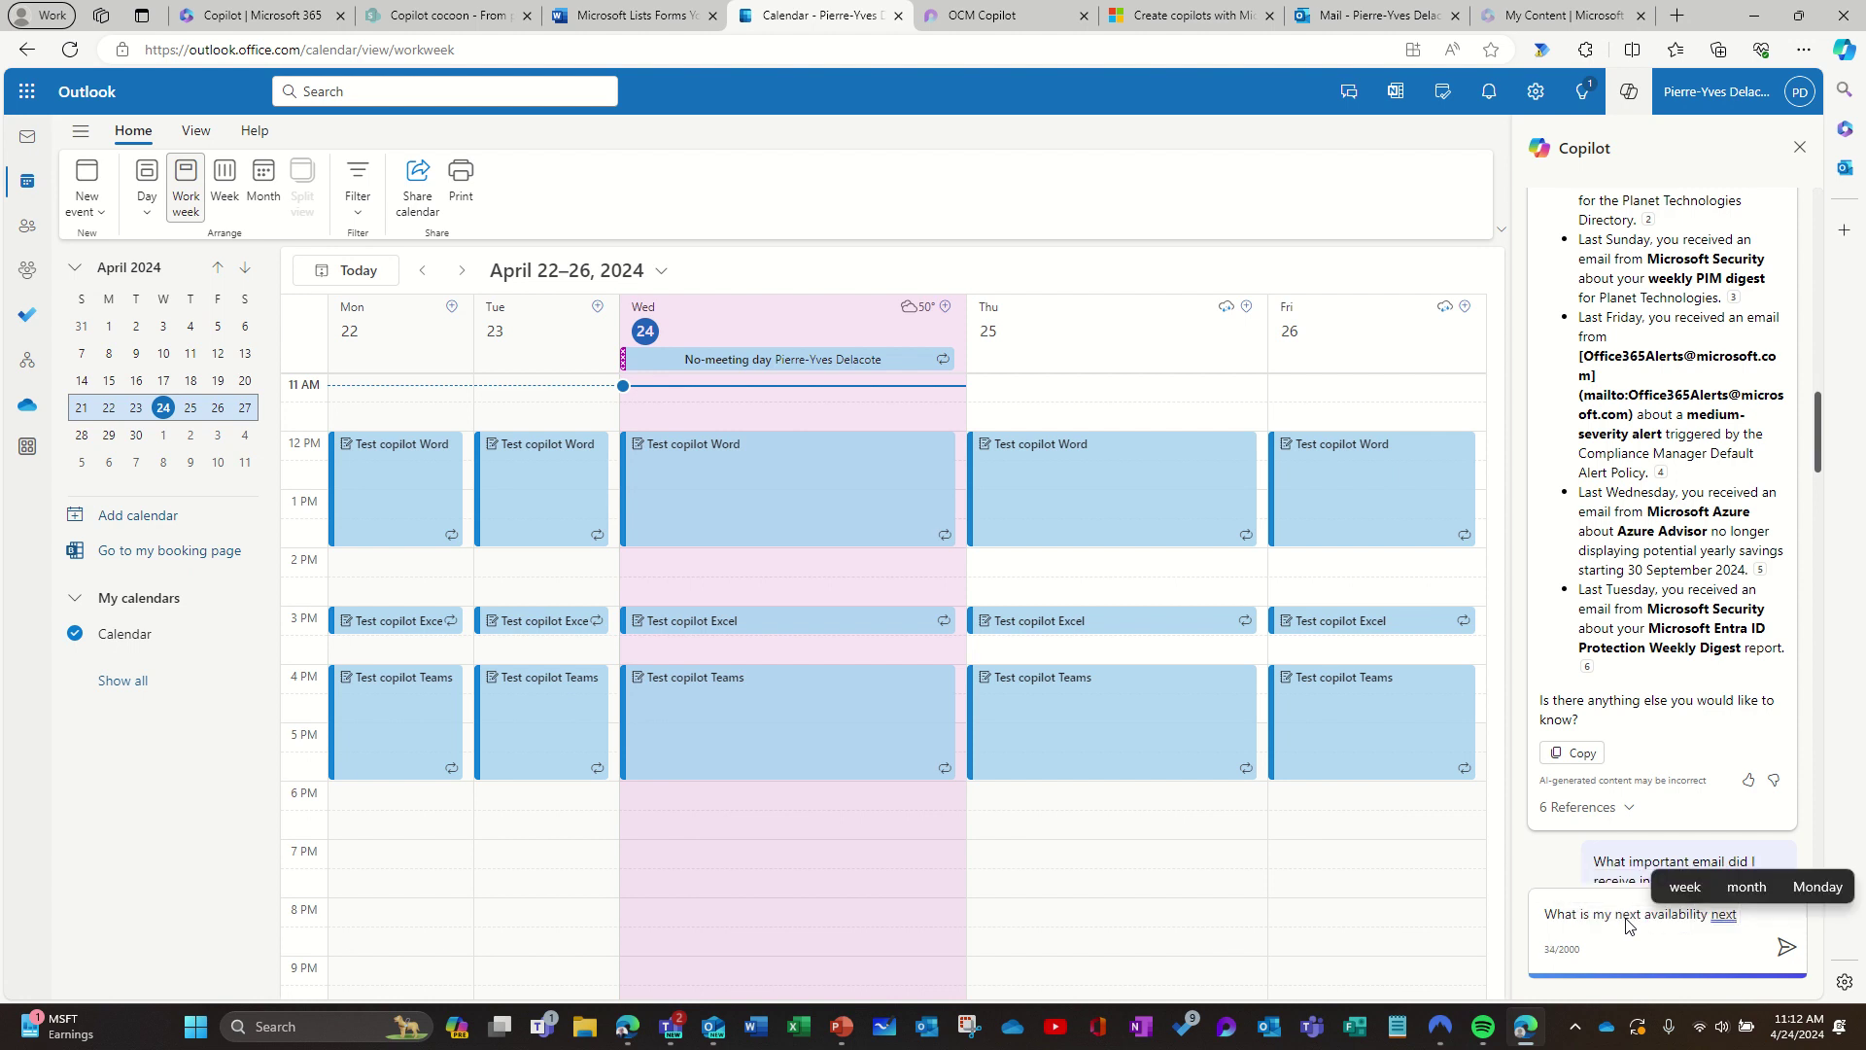
type("ay")
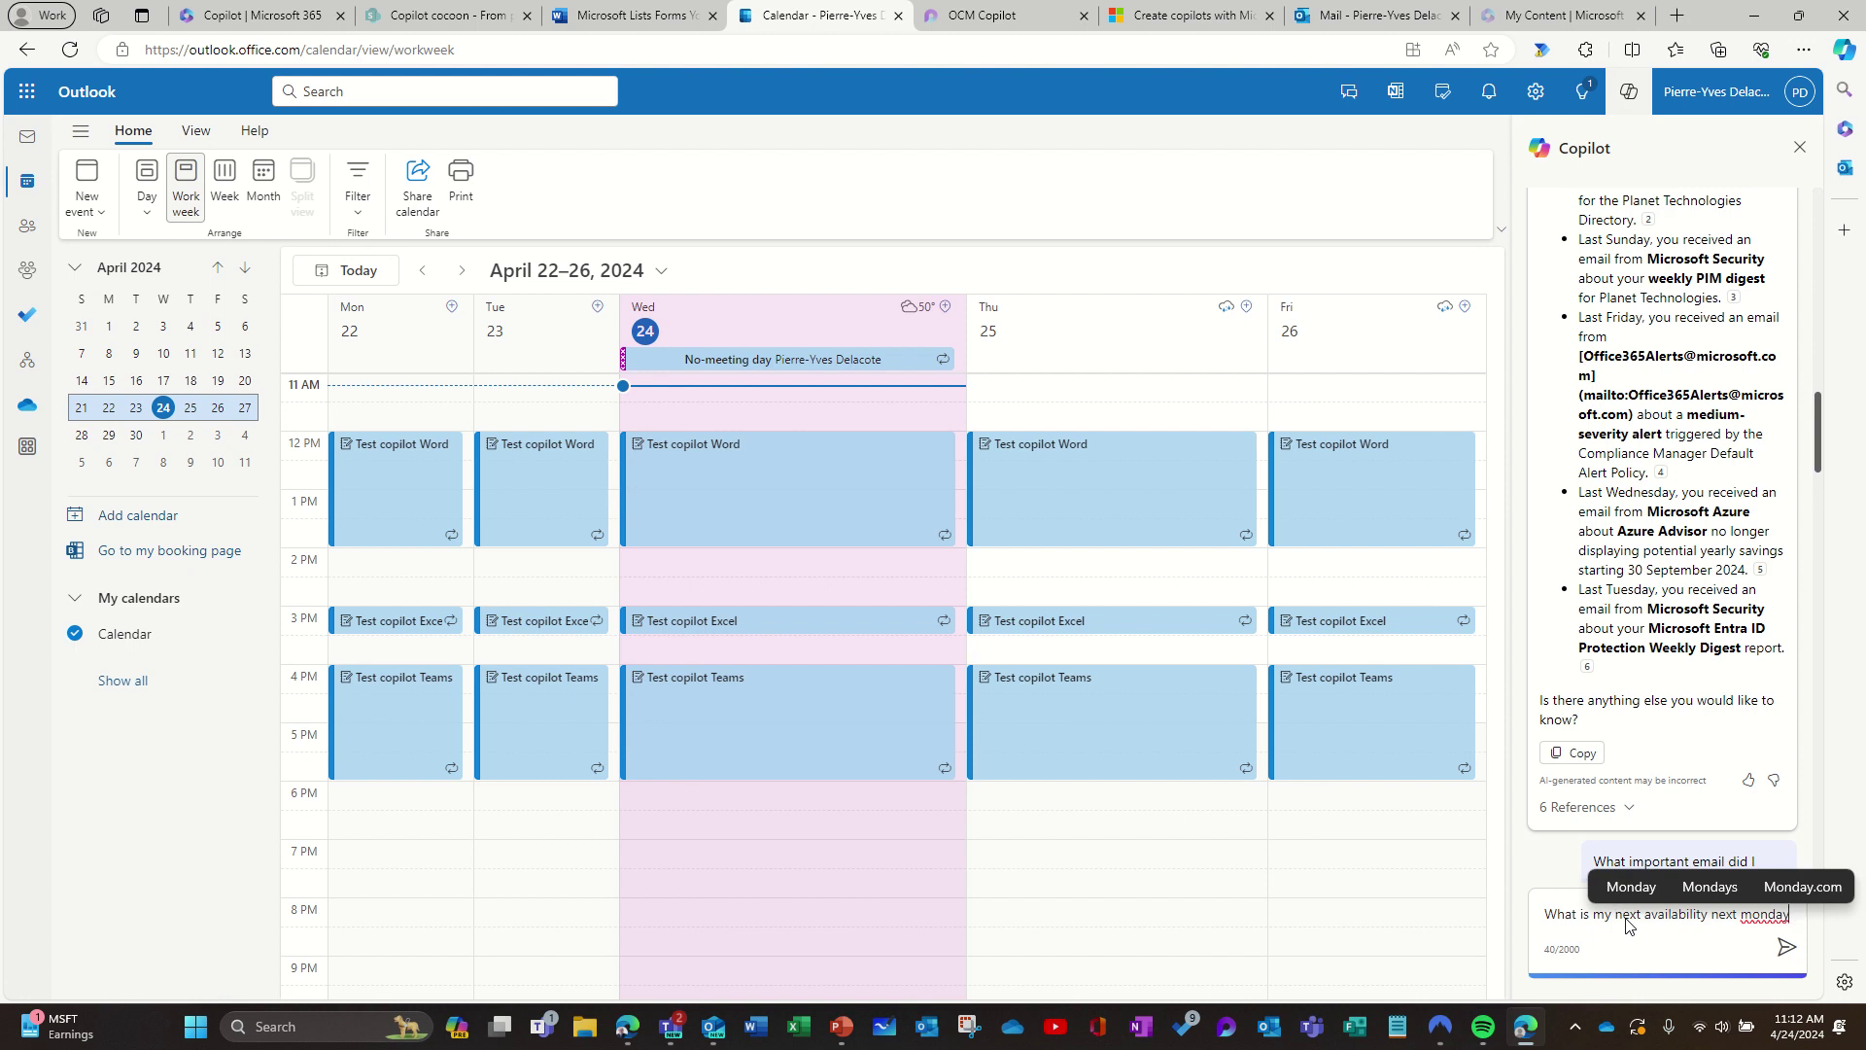
Step: Create a 'Demo' event on Monday, April 29 from 2:00 to 3:00 PM
left_click(83, 436)
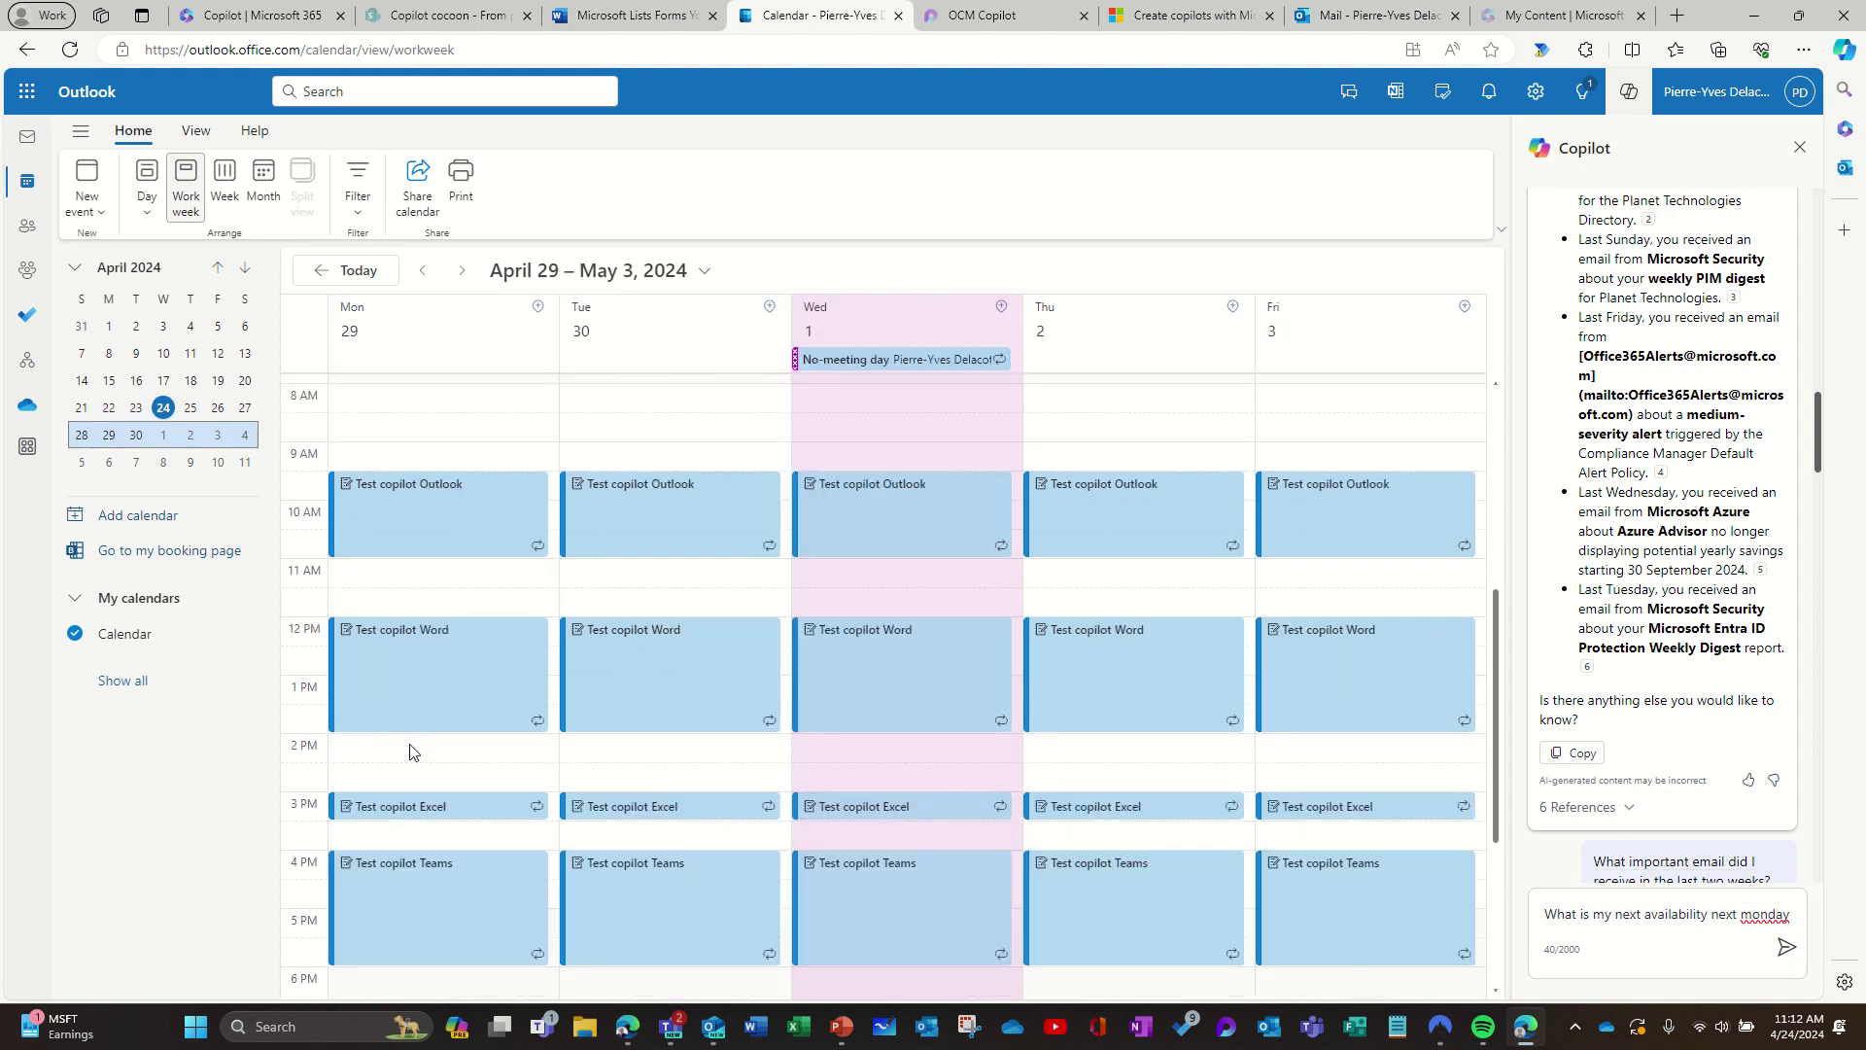
left_click(409, 775)
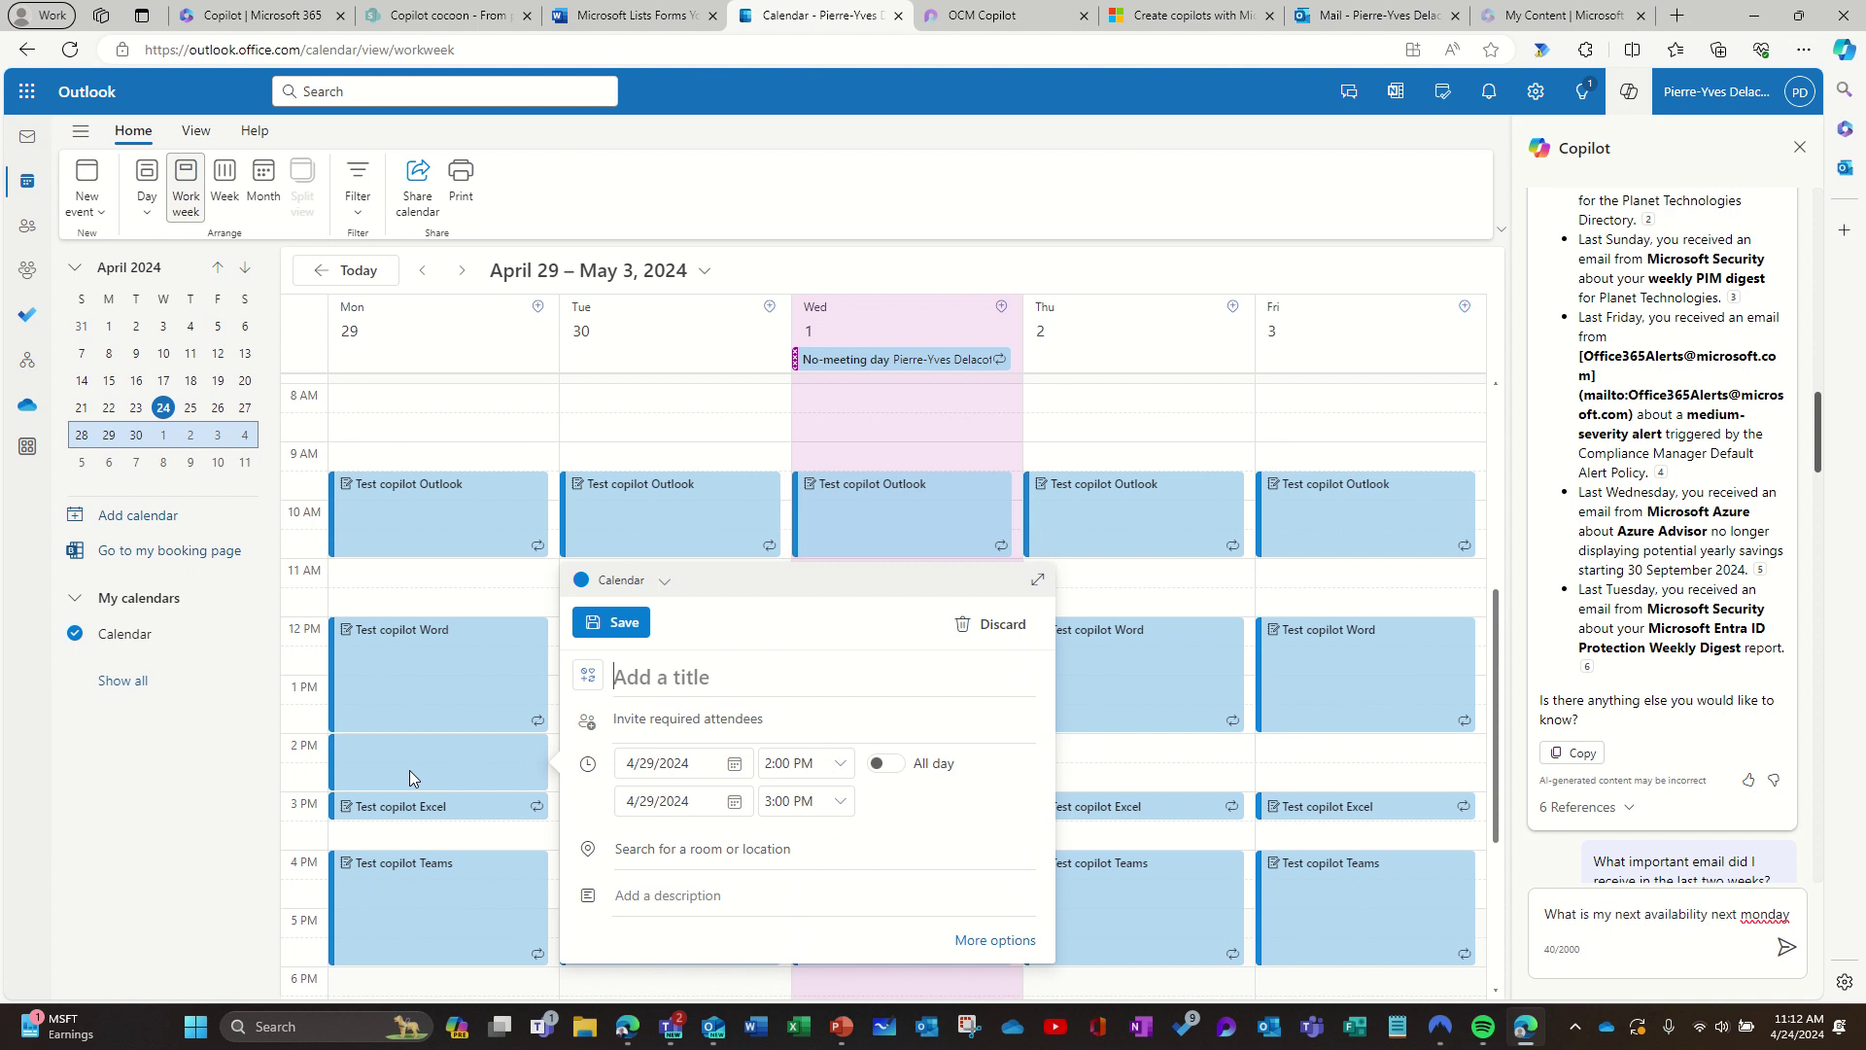
type("Demo")
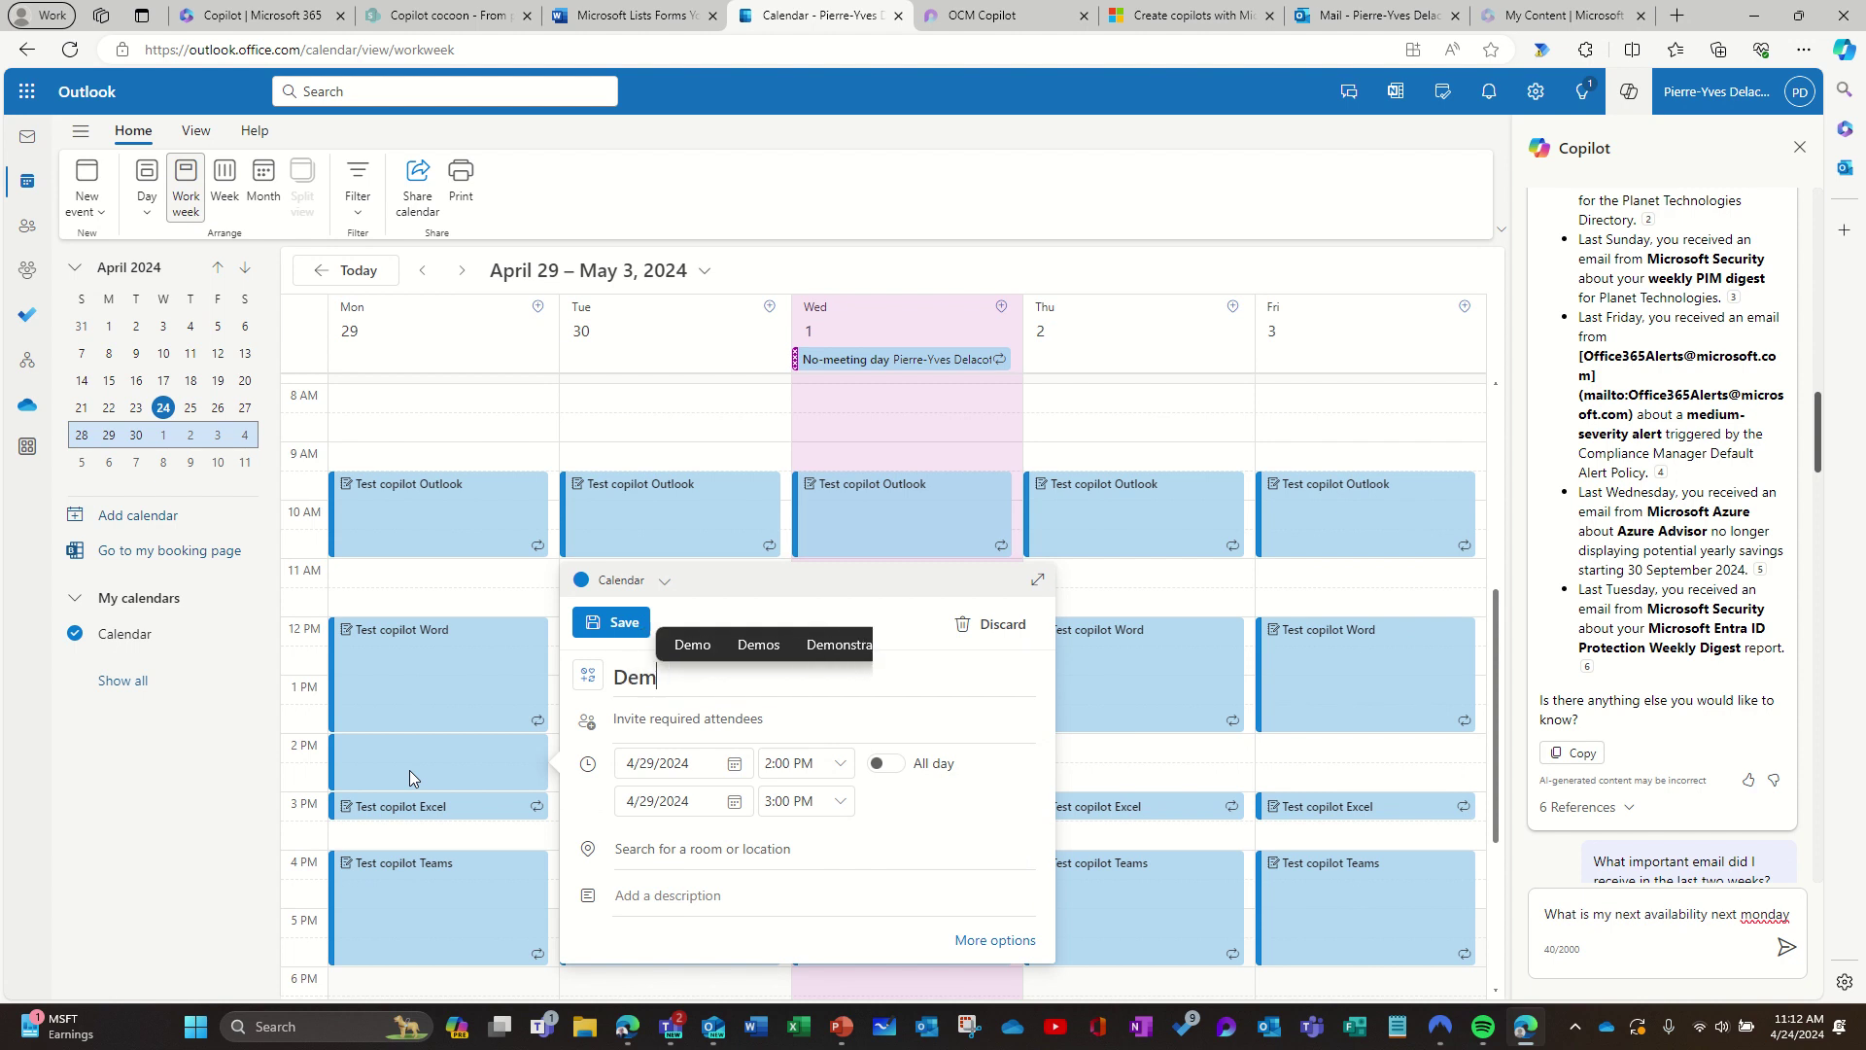
left_click(610, 625)
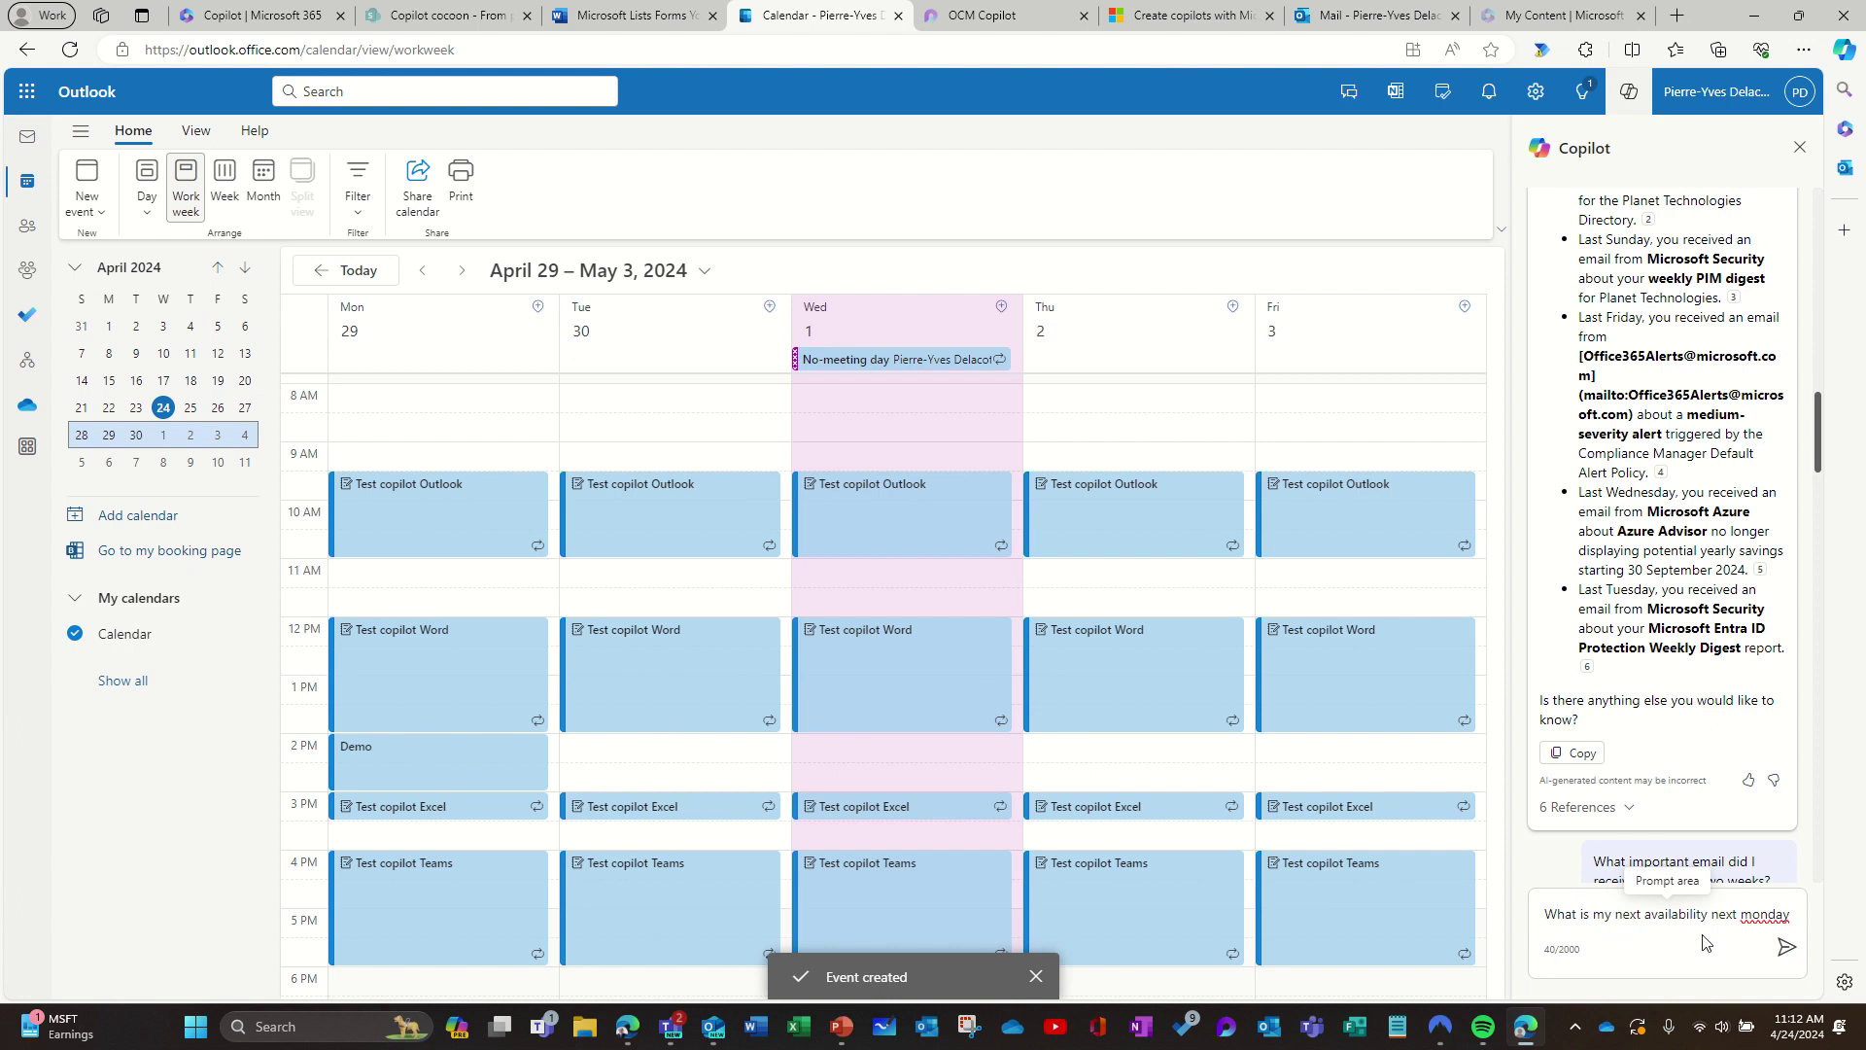
Step: Correct the prompt to ask about next Monday's availability for a 1 hour meeting, and send it
left_click(1756, 916)
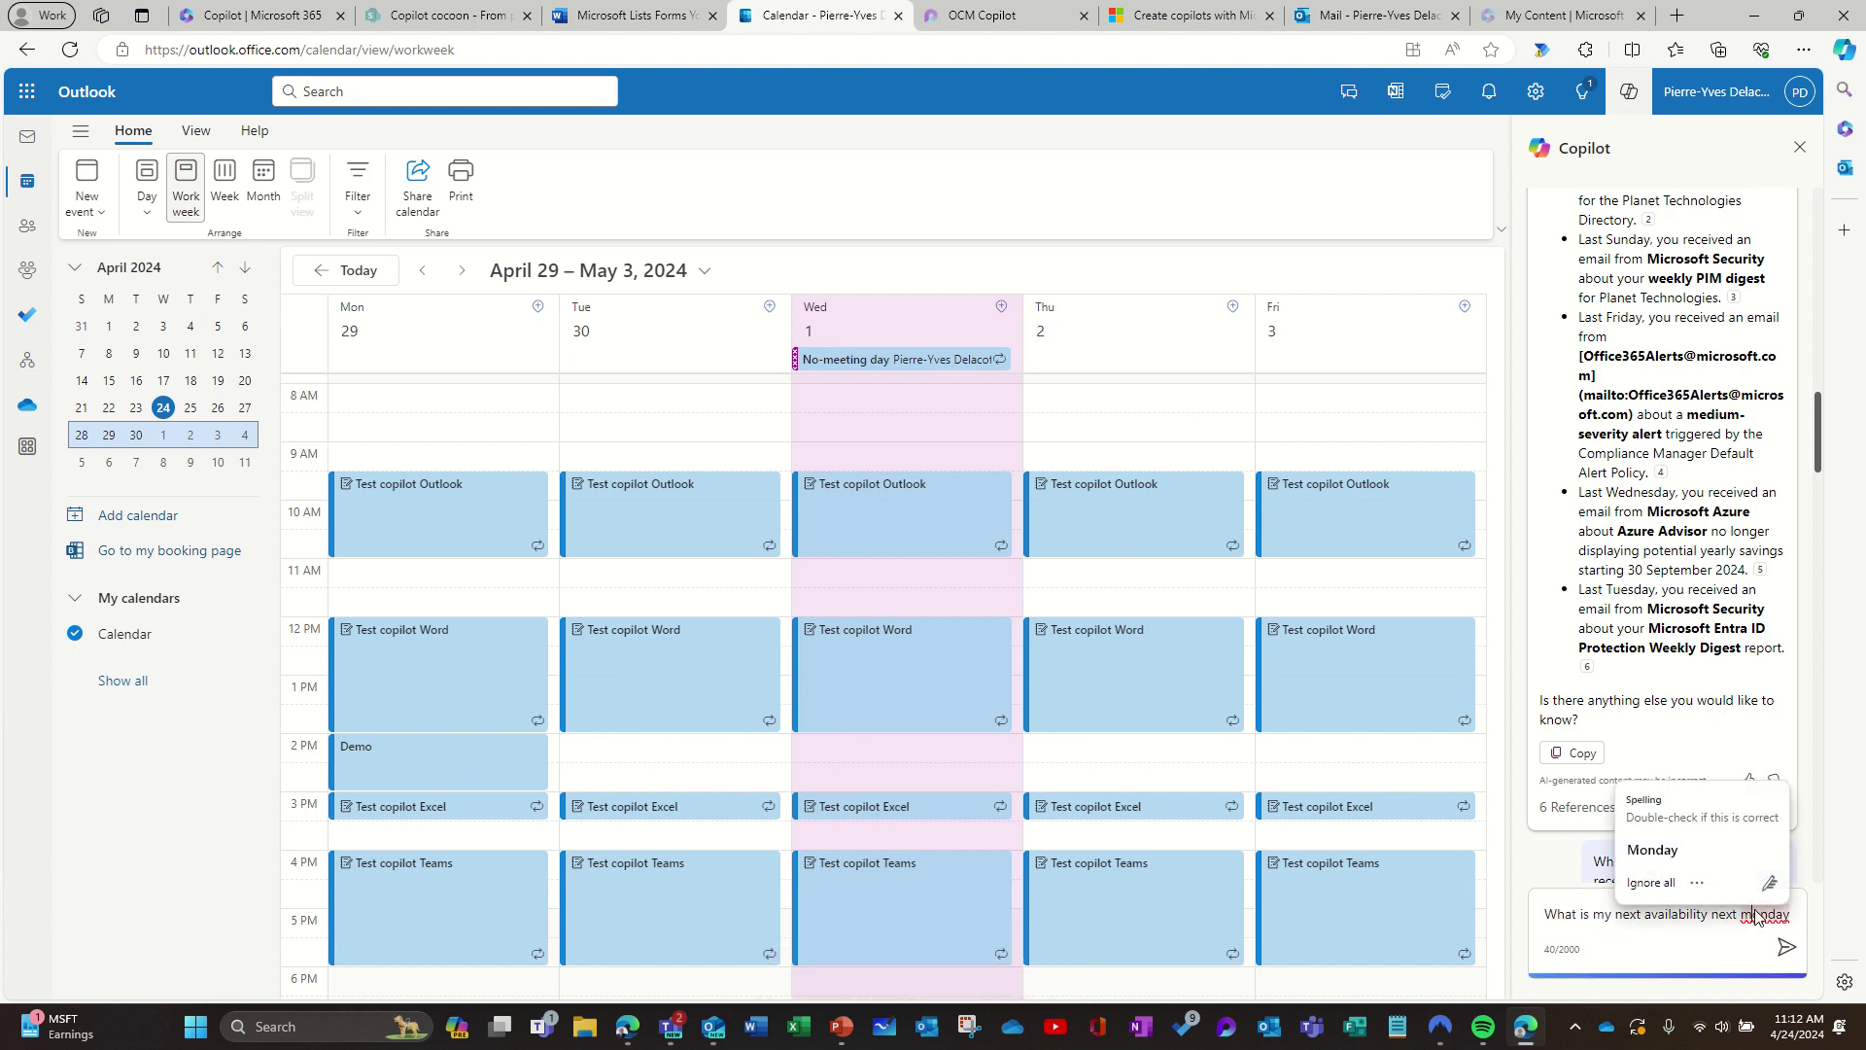
left_click(1657, 852)
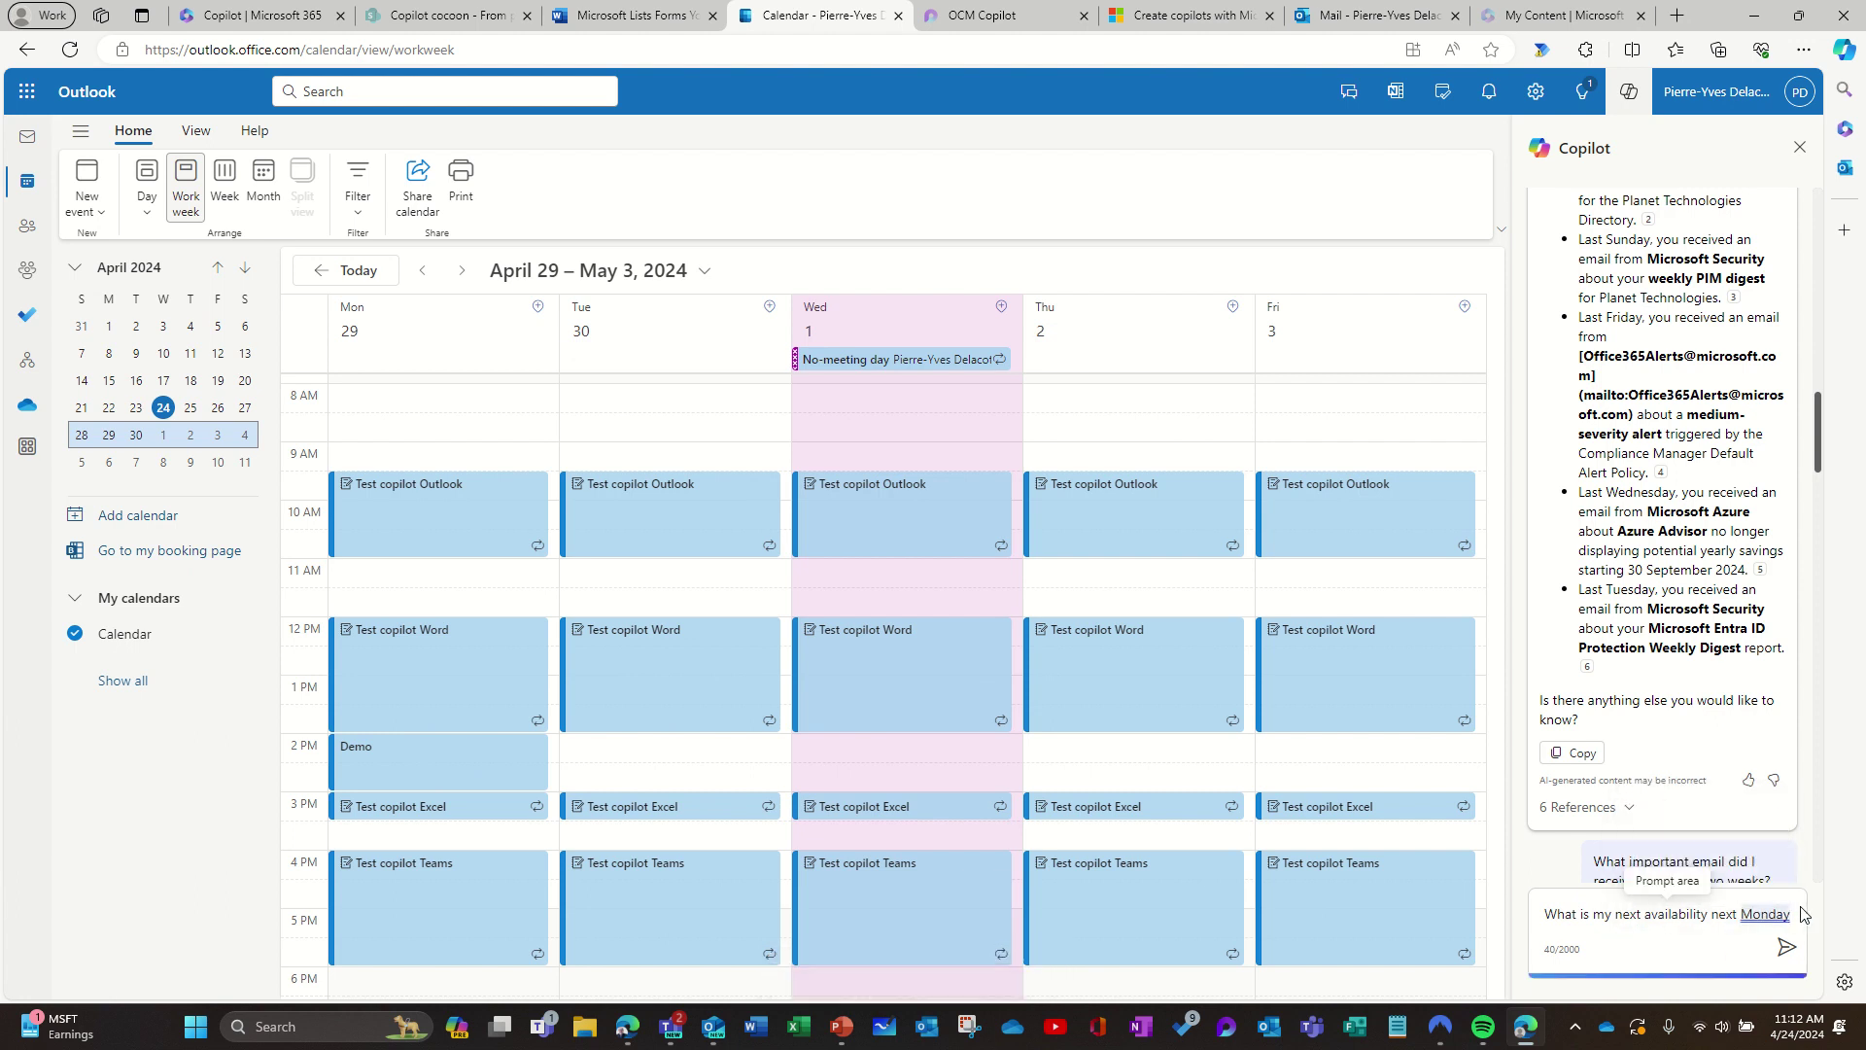
type("fpr ")
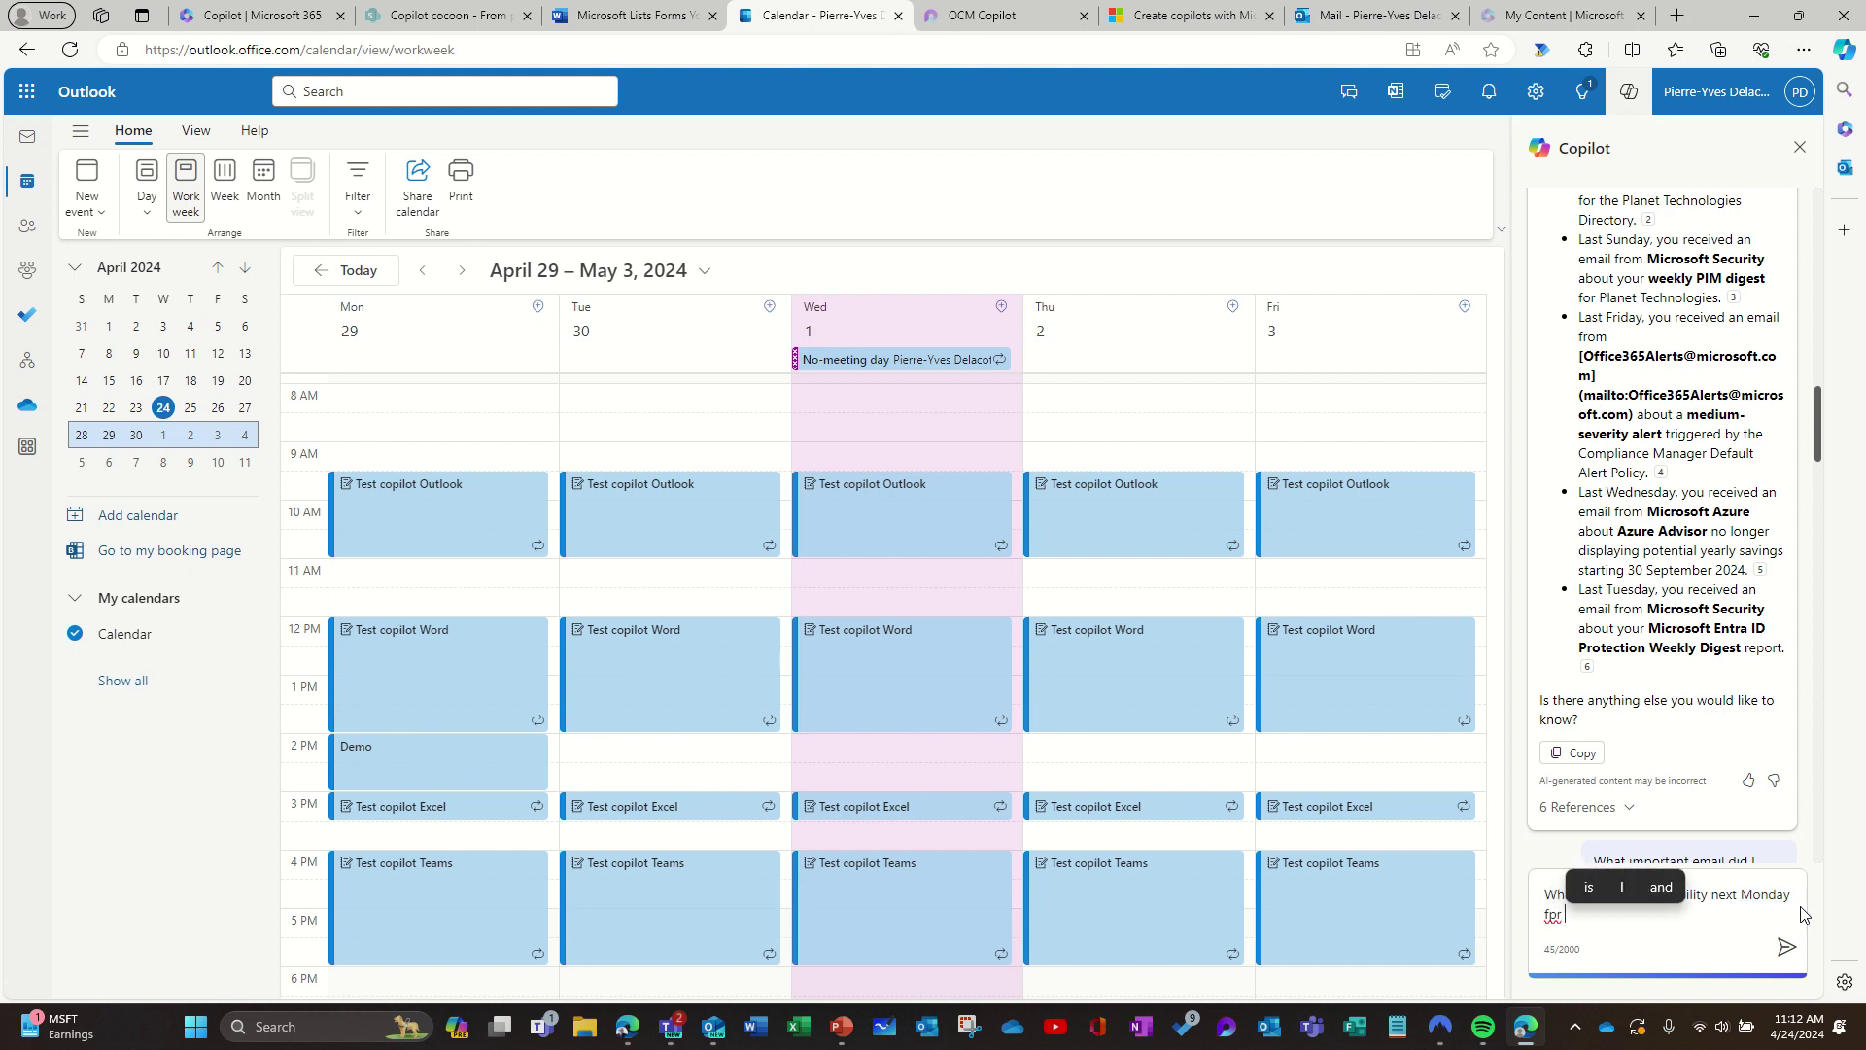
type("a ")
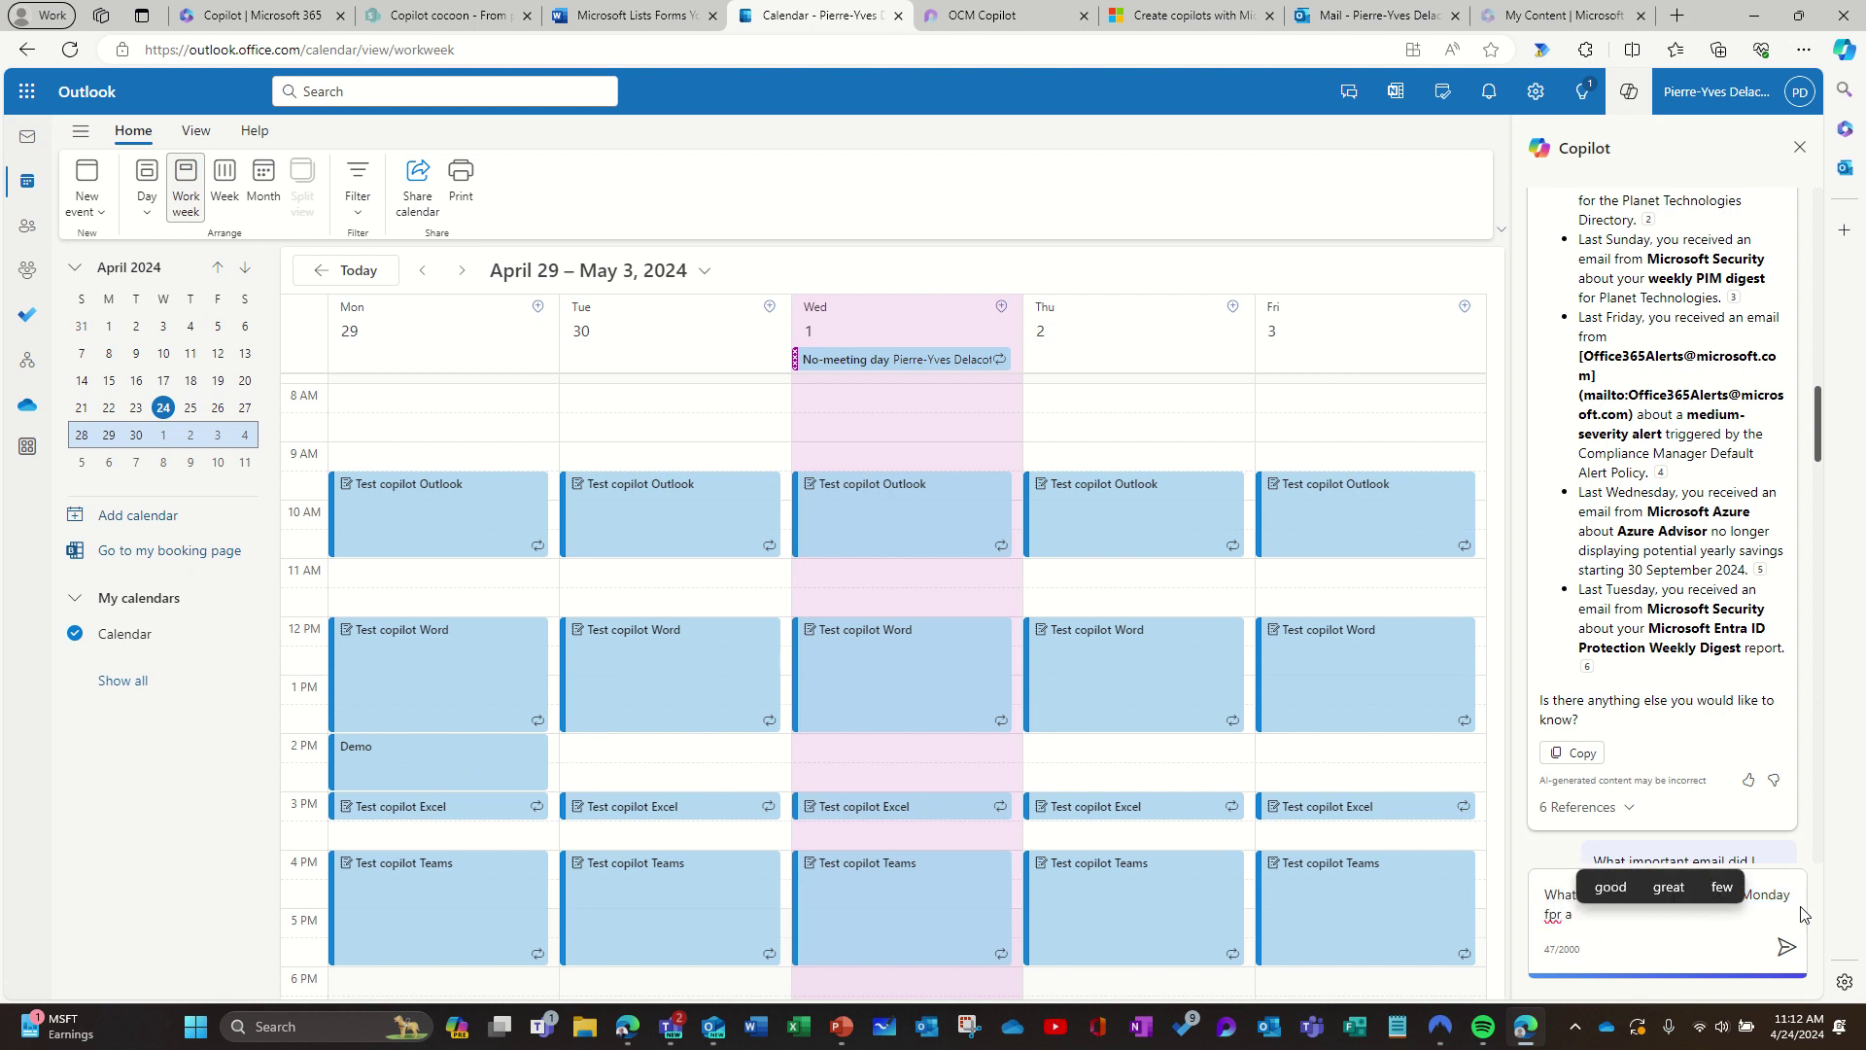
type("1 ho")
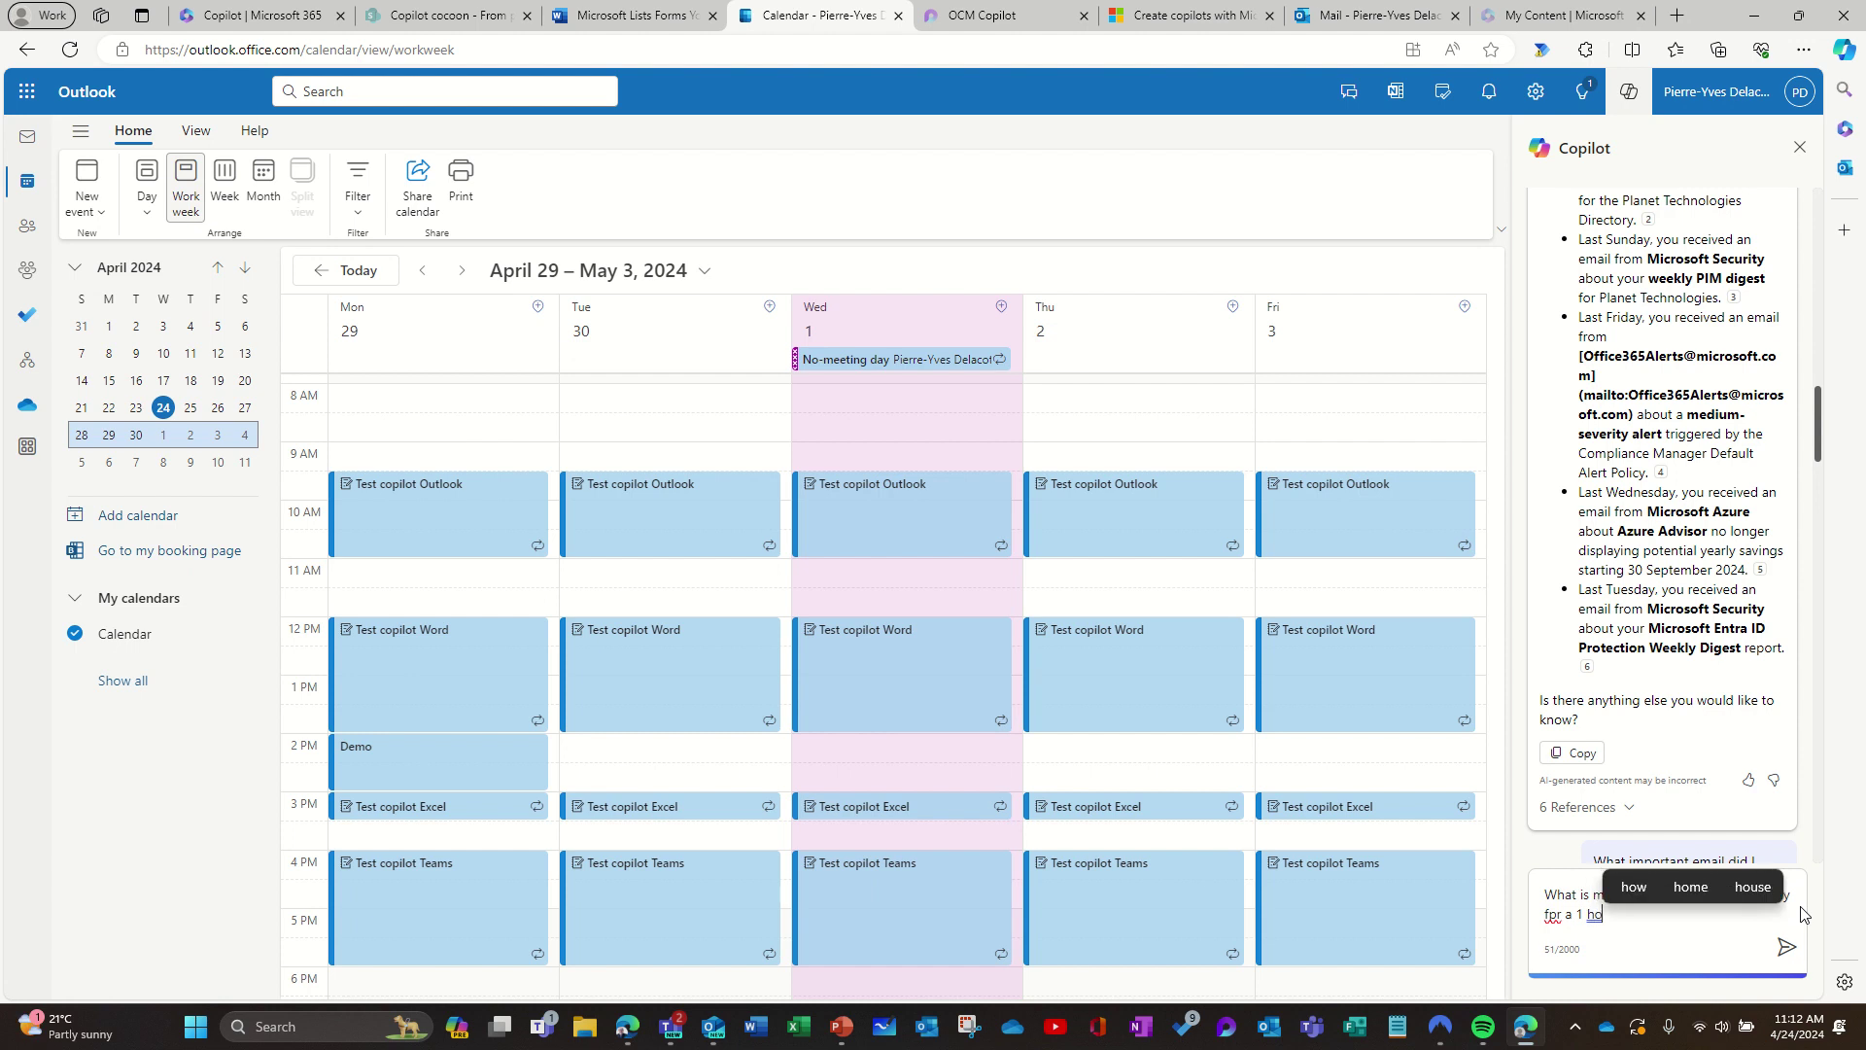
type("ur meeting")
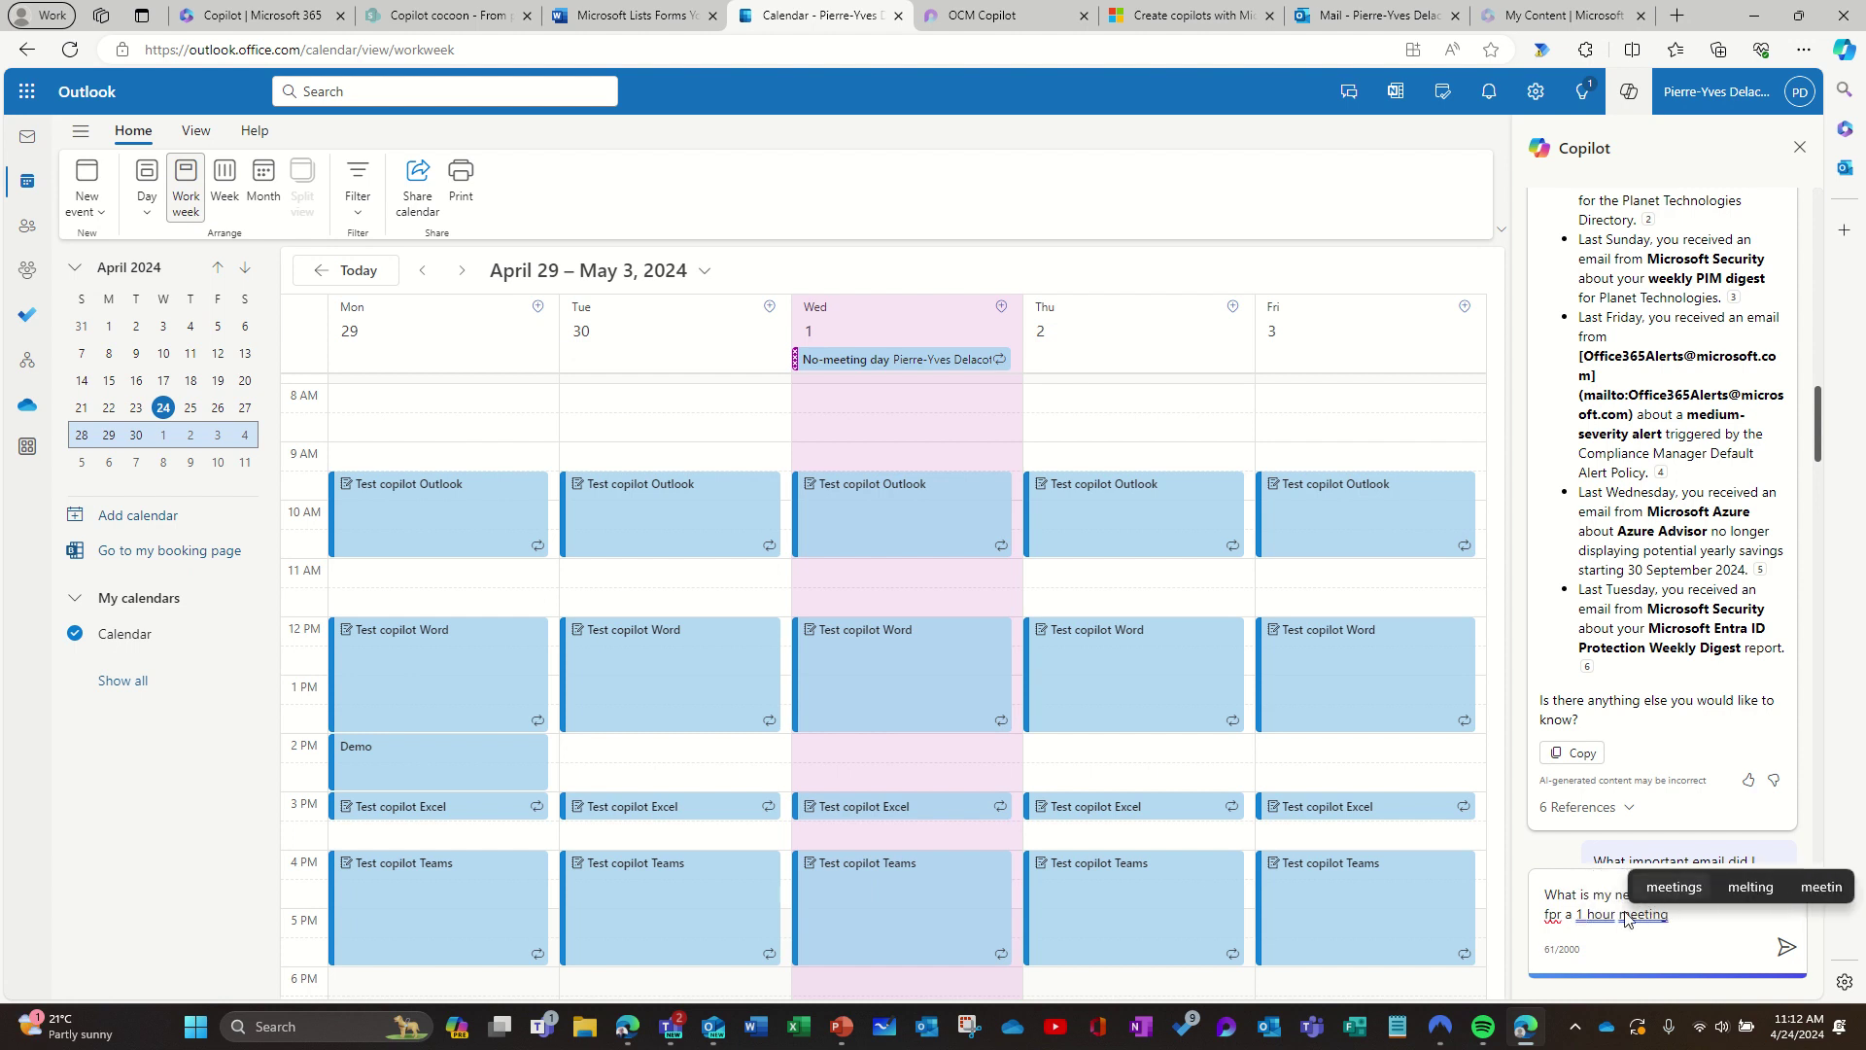
right_click(1555, 919)
left_click(1568, 755)
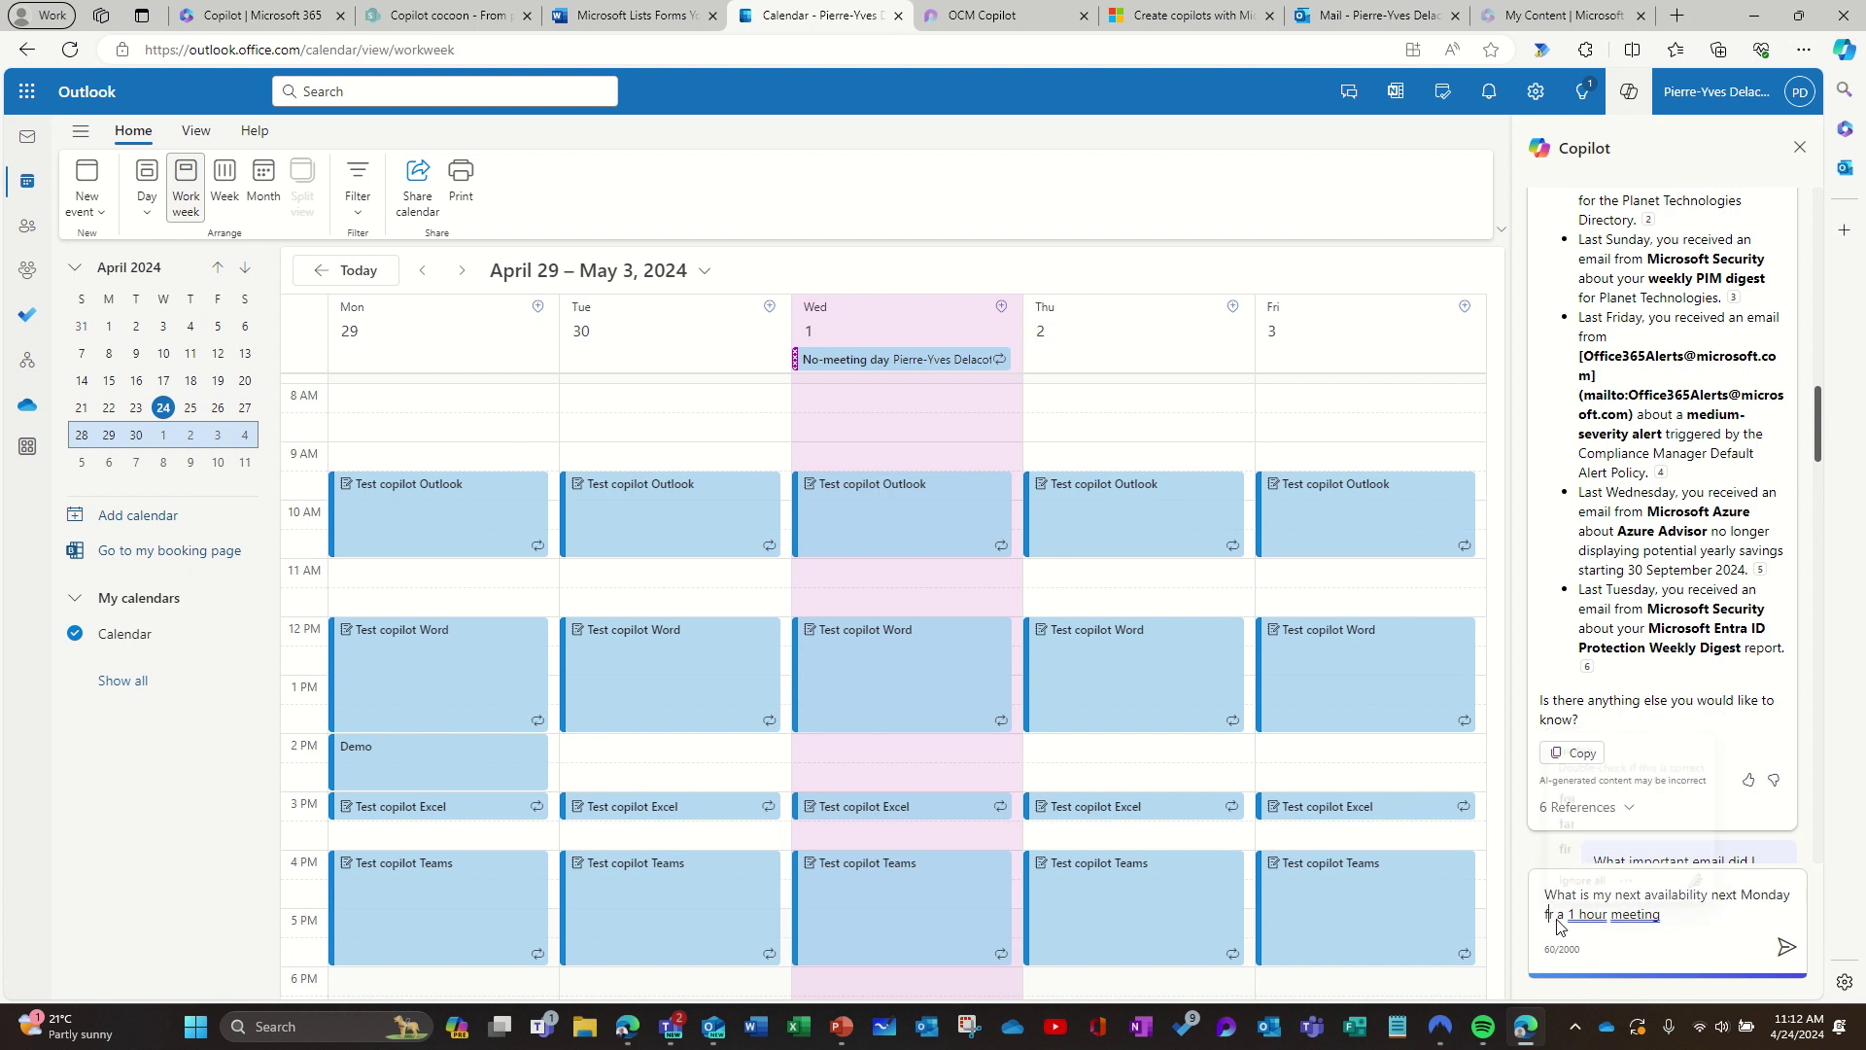
left_click(1691, 924)
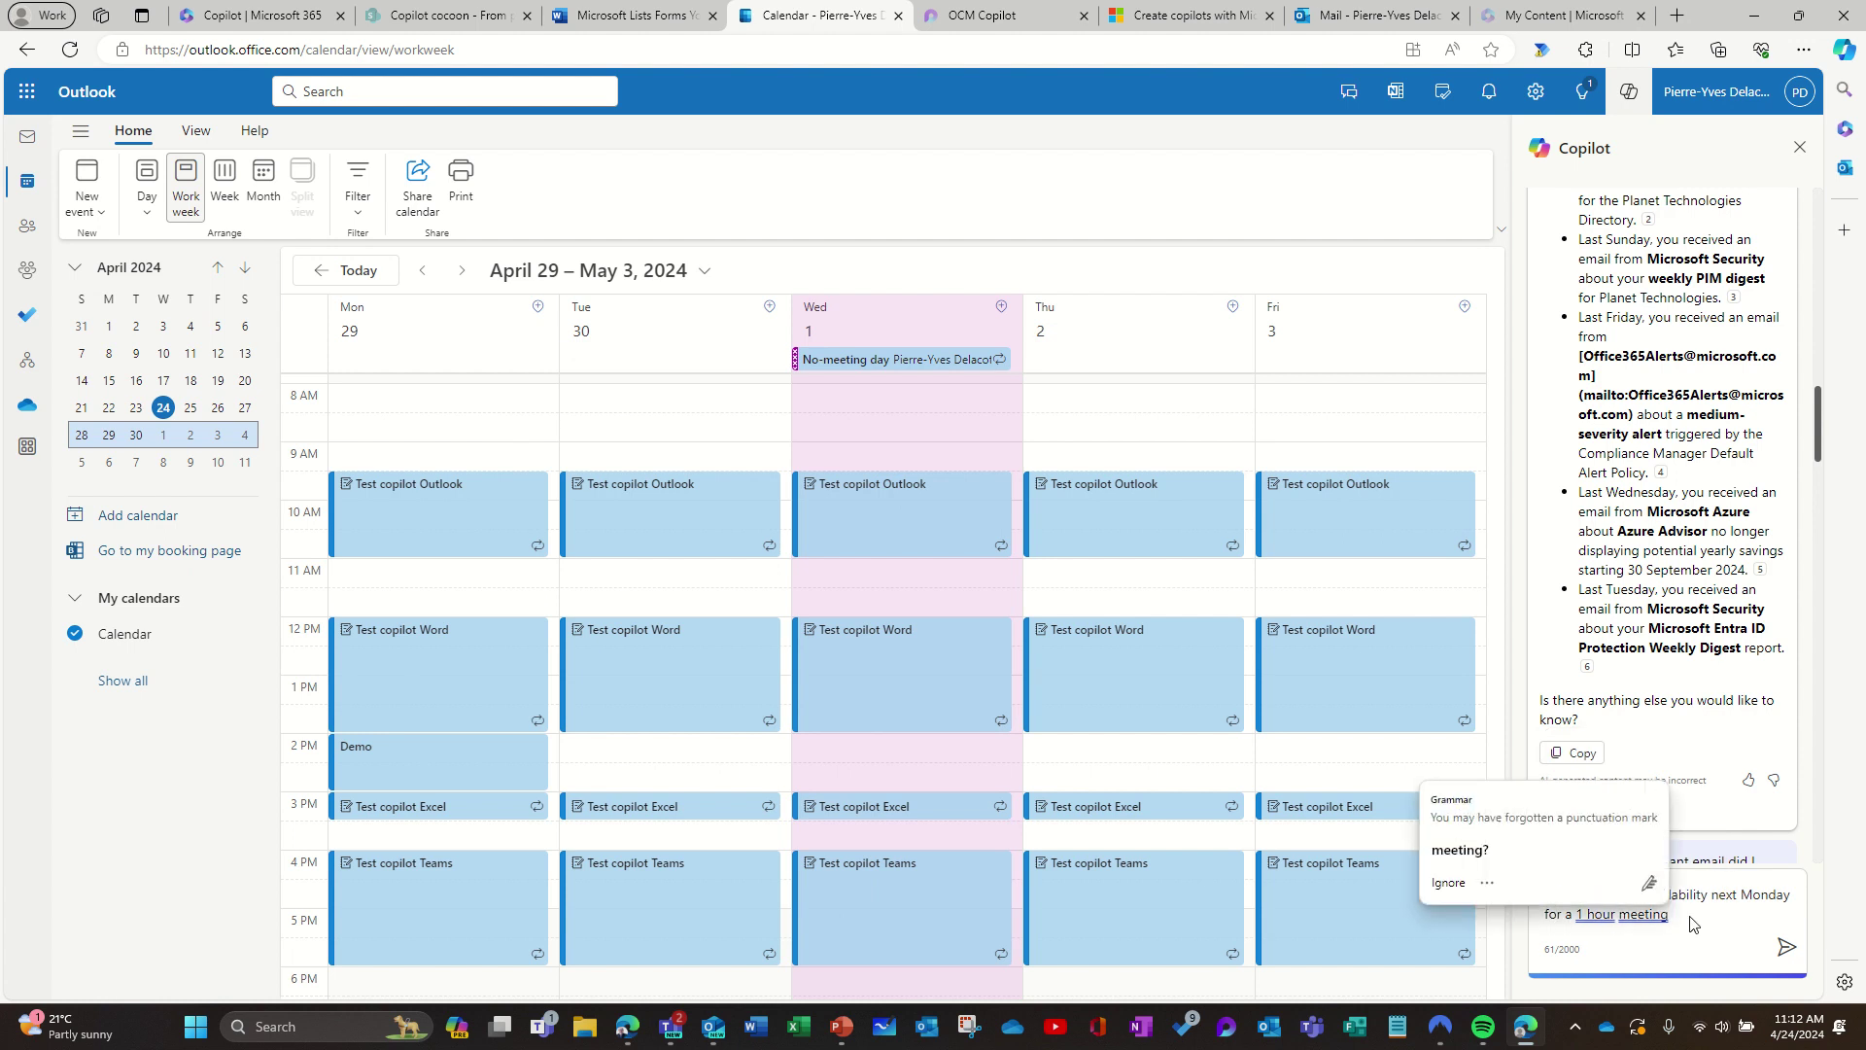
type("?")
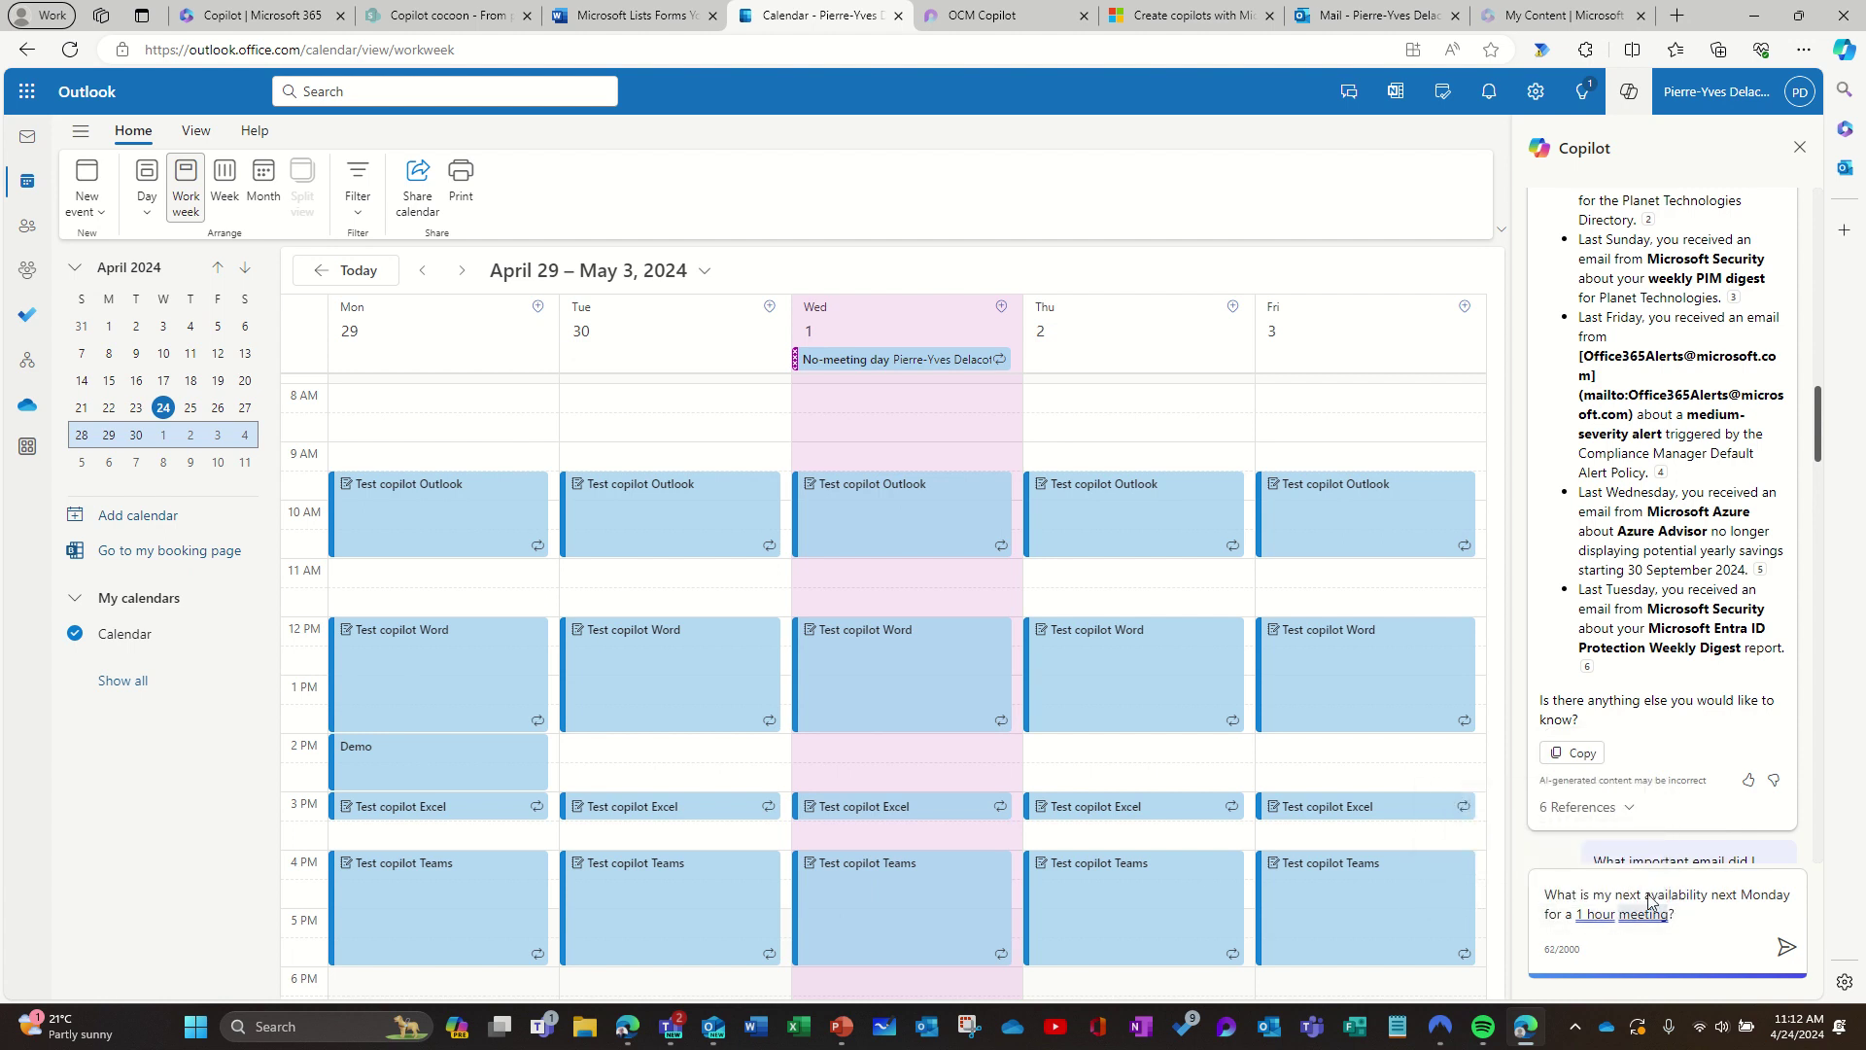
left_click(1785, 948)
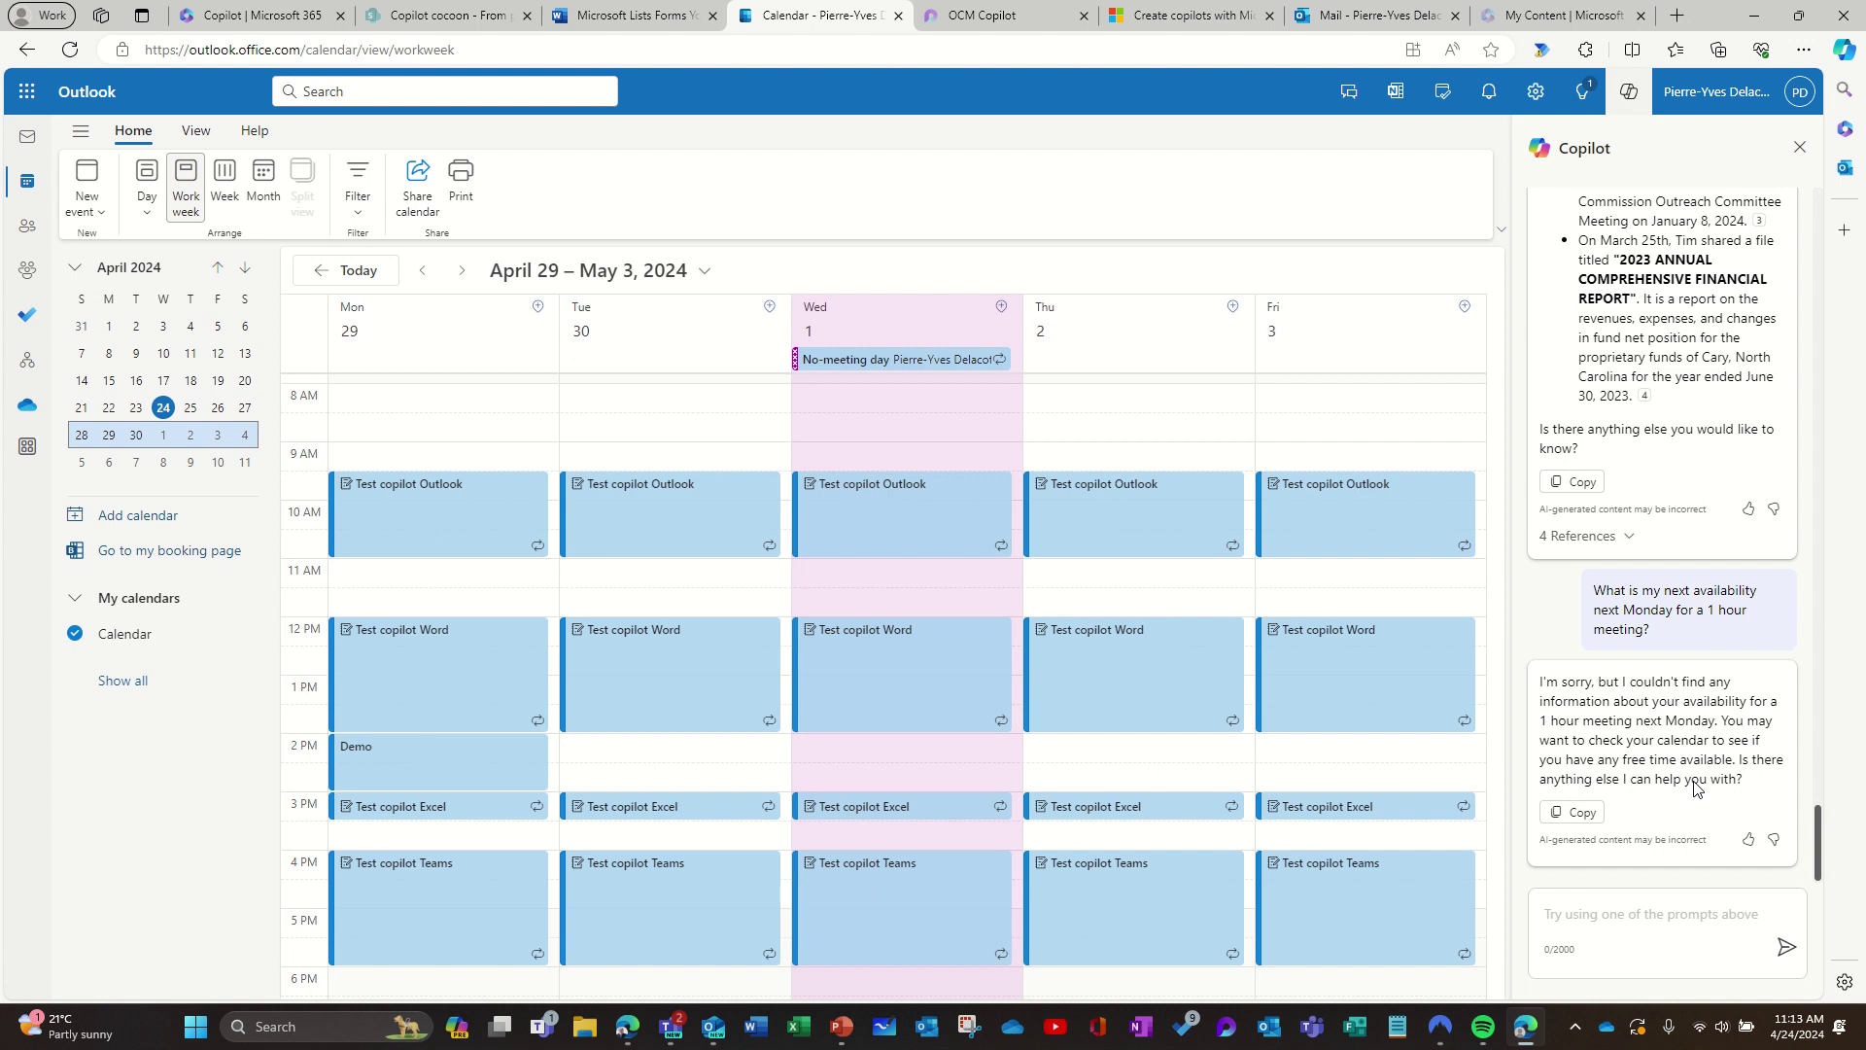
Step: Replace the draft with 'Find a slot for a meeting next Monday?' and send it to Copilot
left_click(1643, 929)
type("What ")
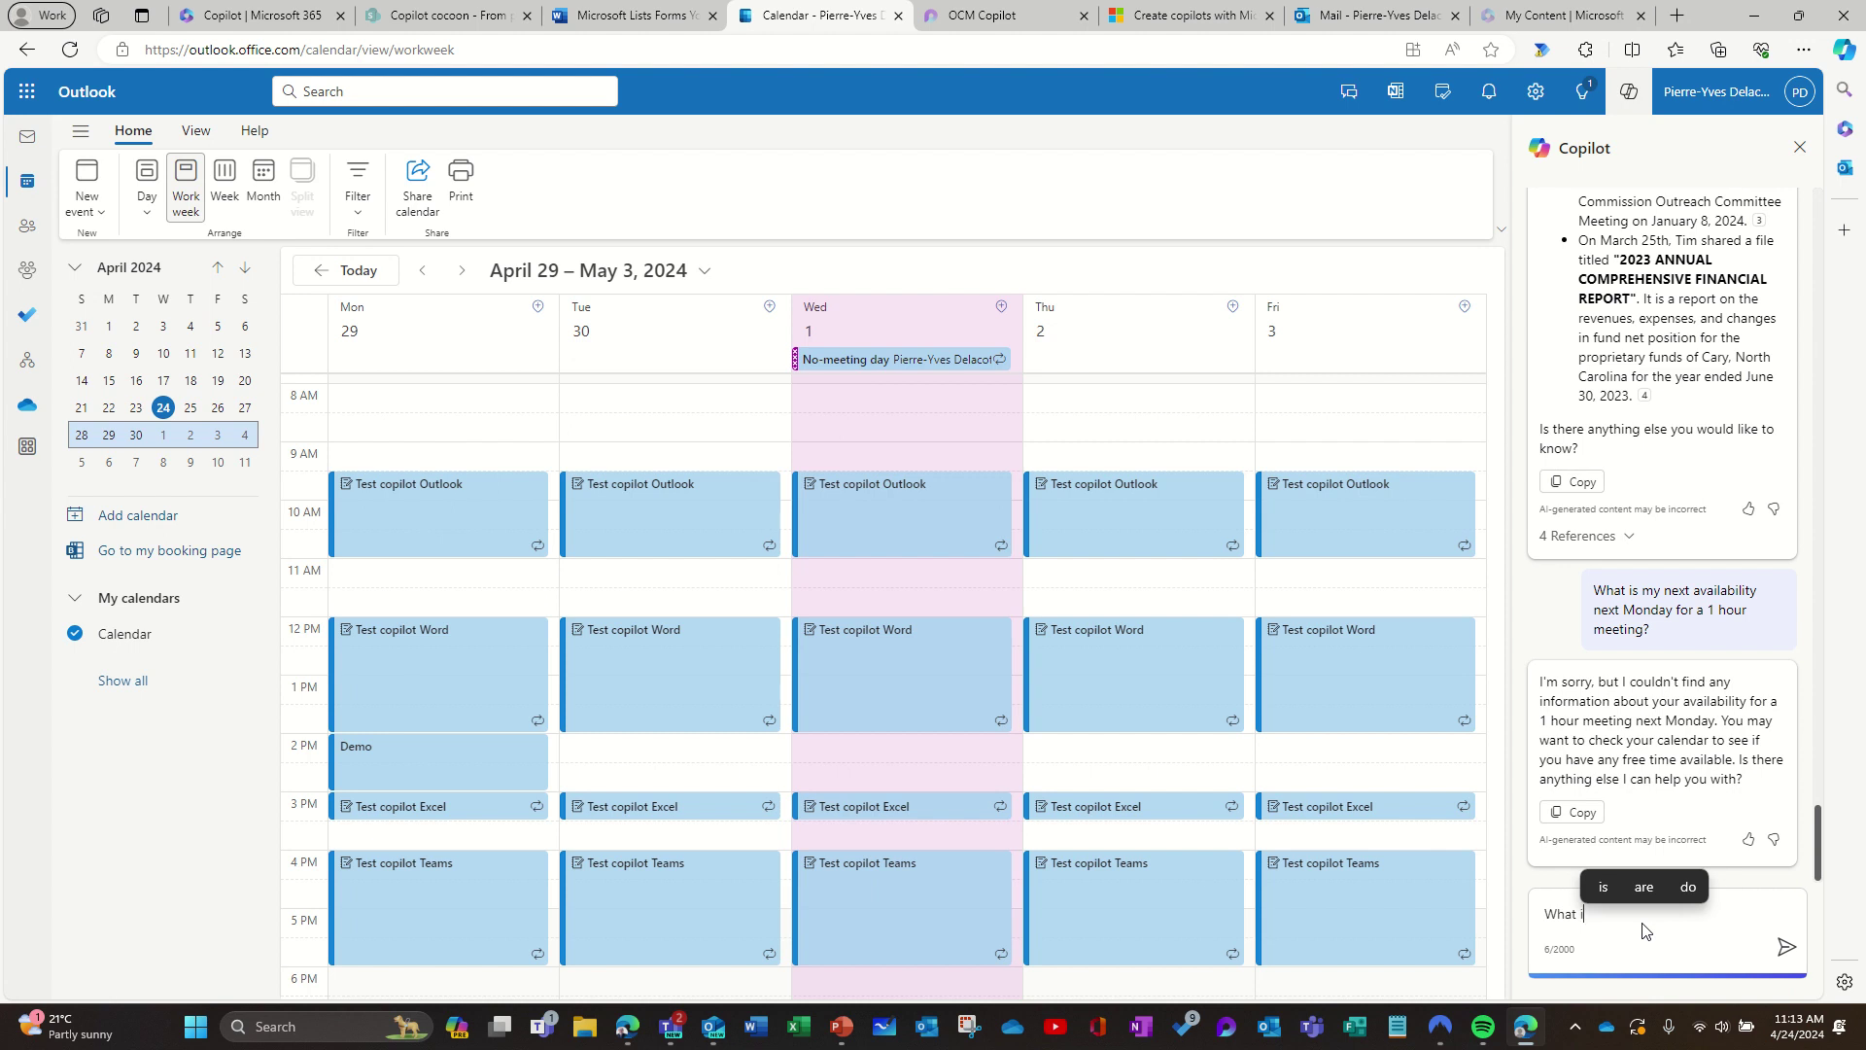
type("is my")
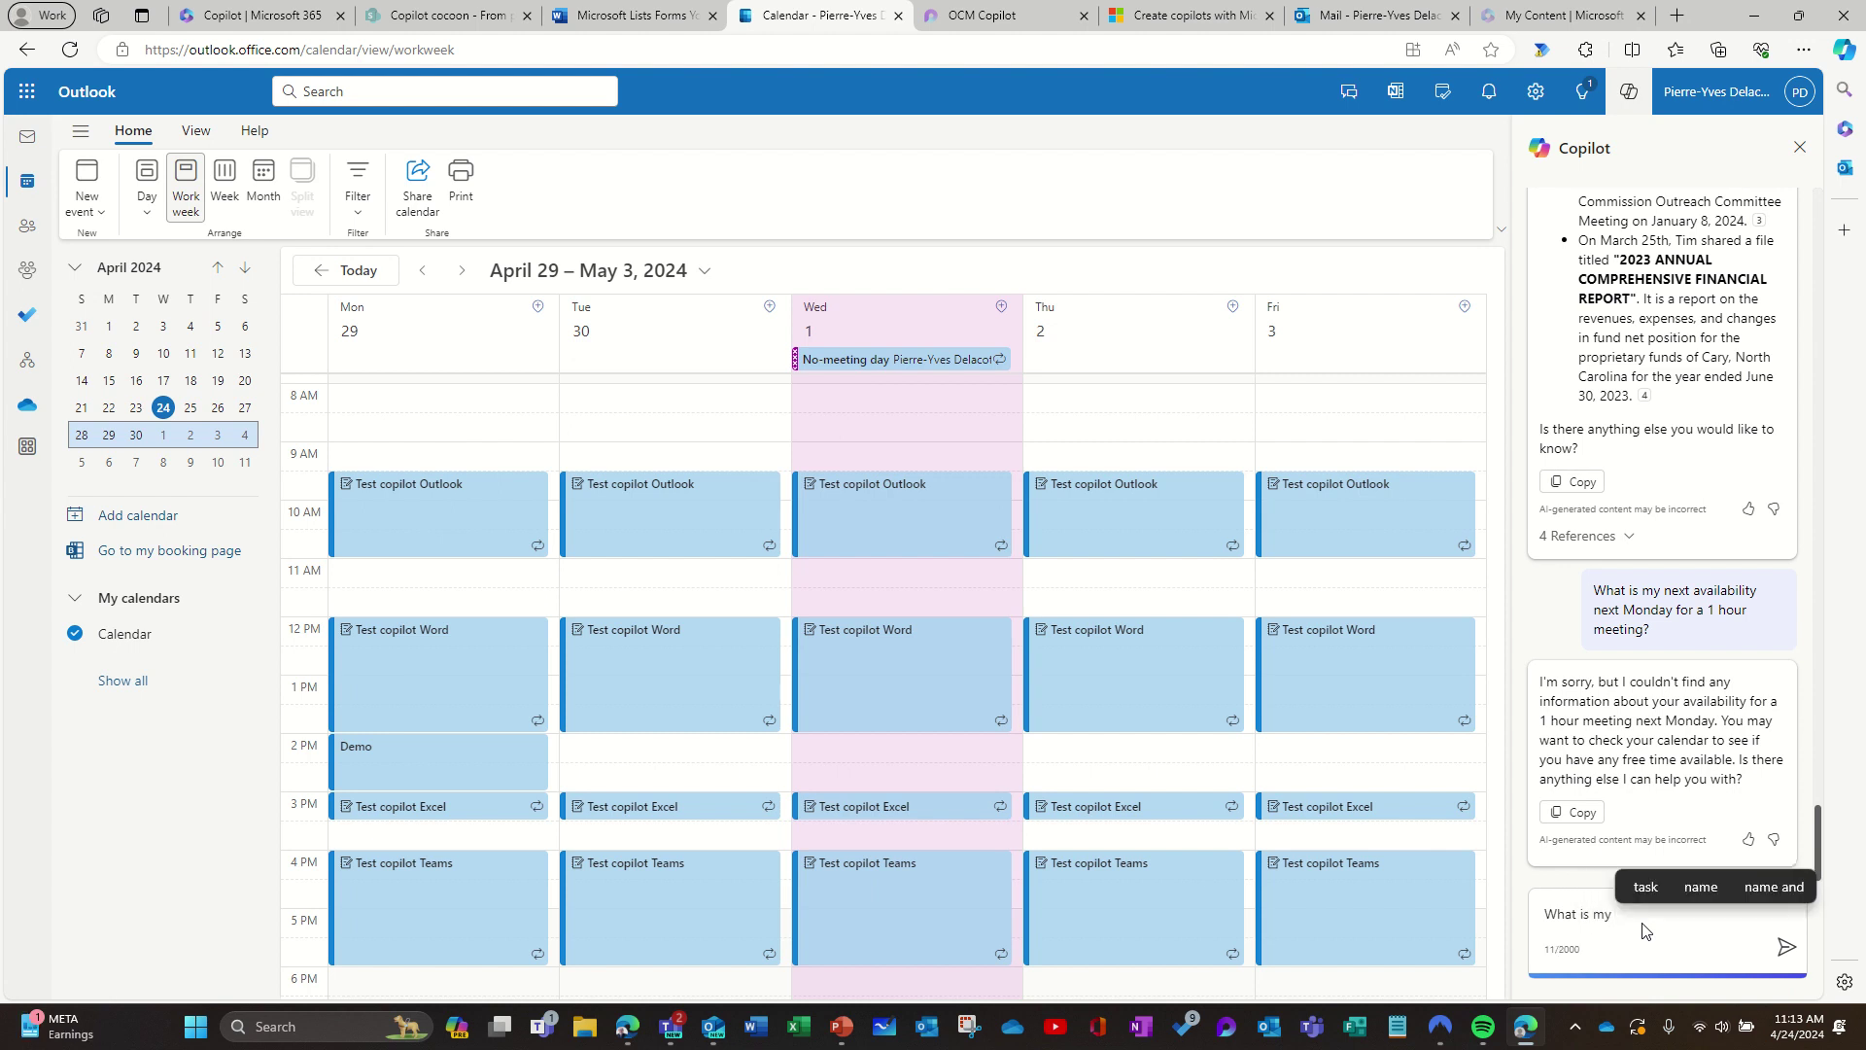
key("BackSpace")
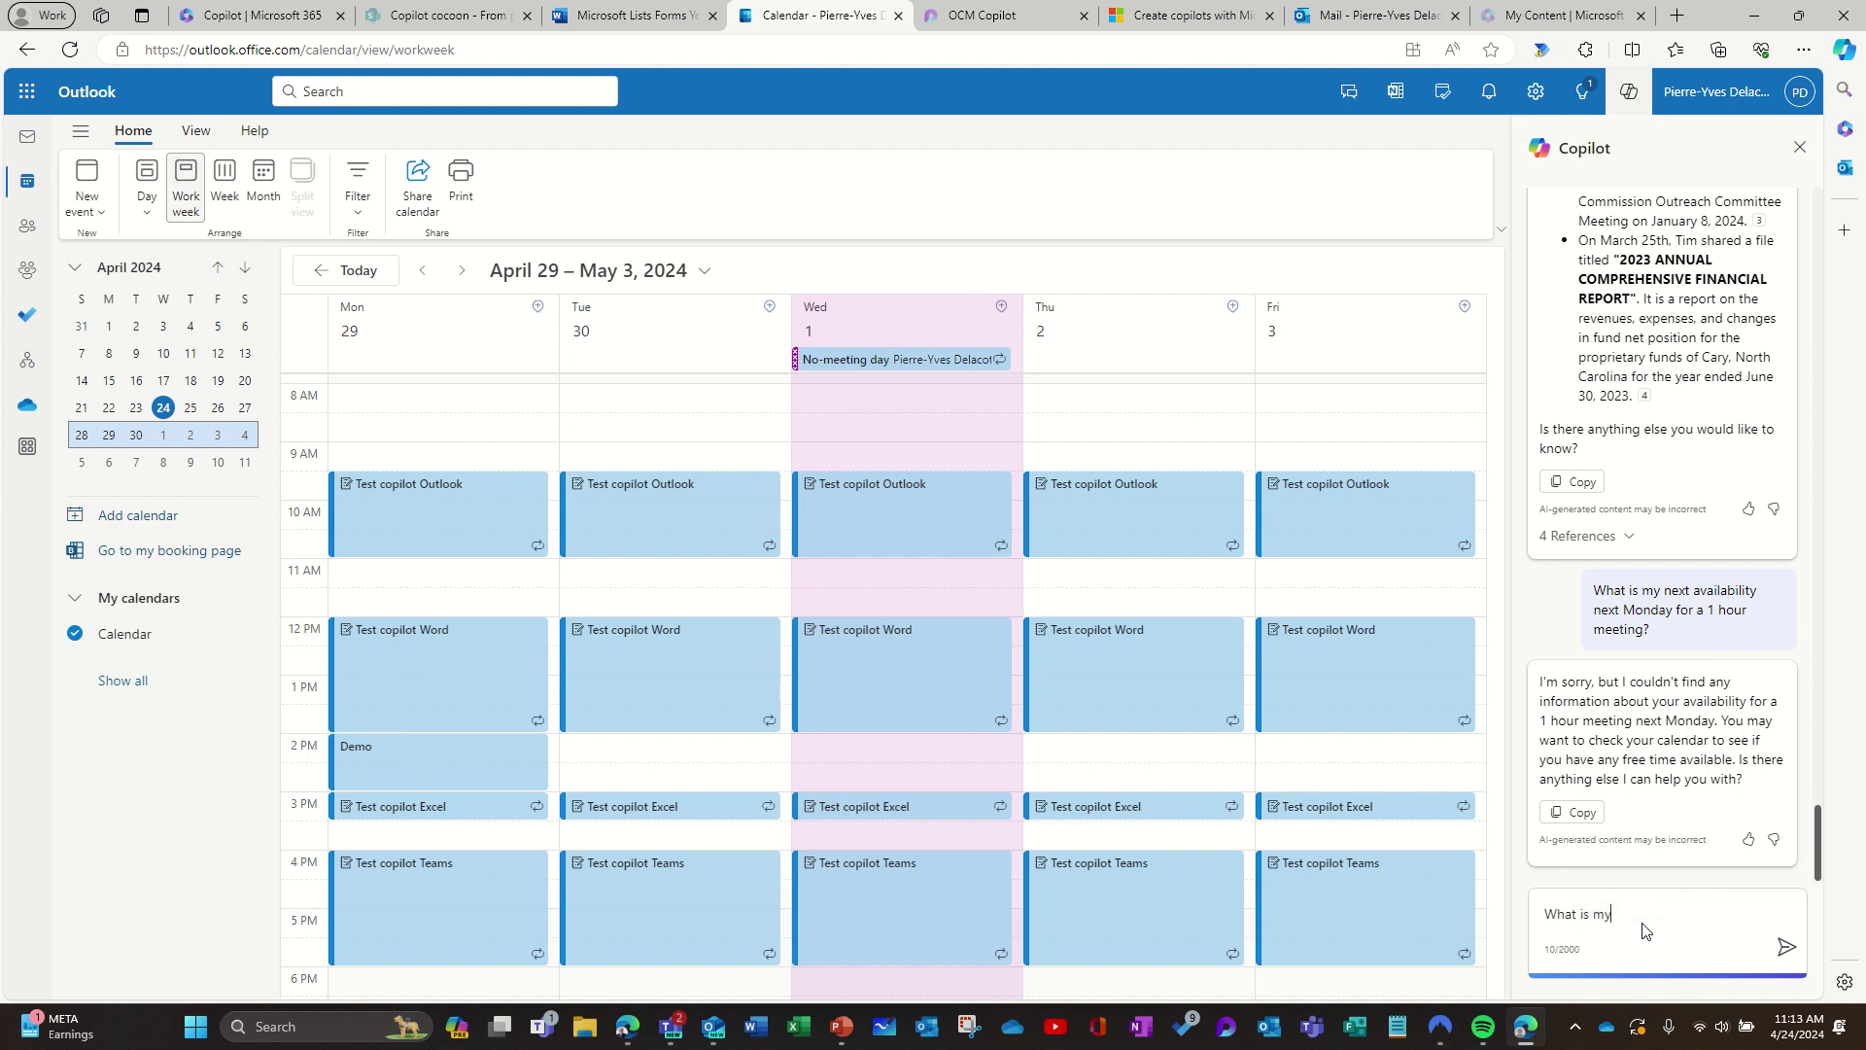
key("BackSpace")
type("Fi")
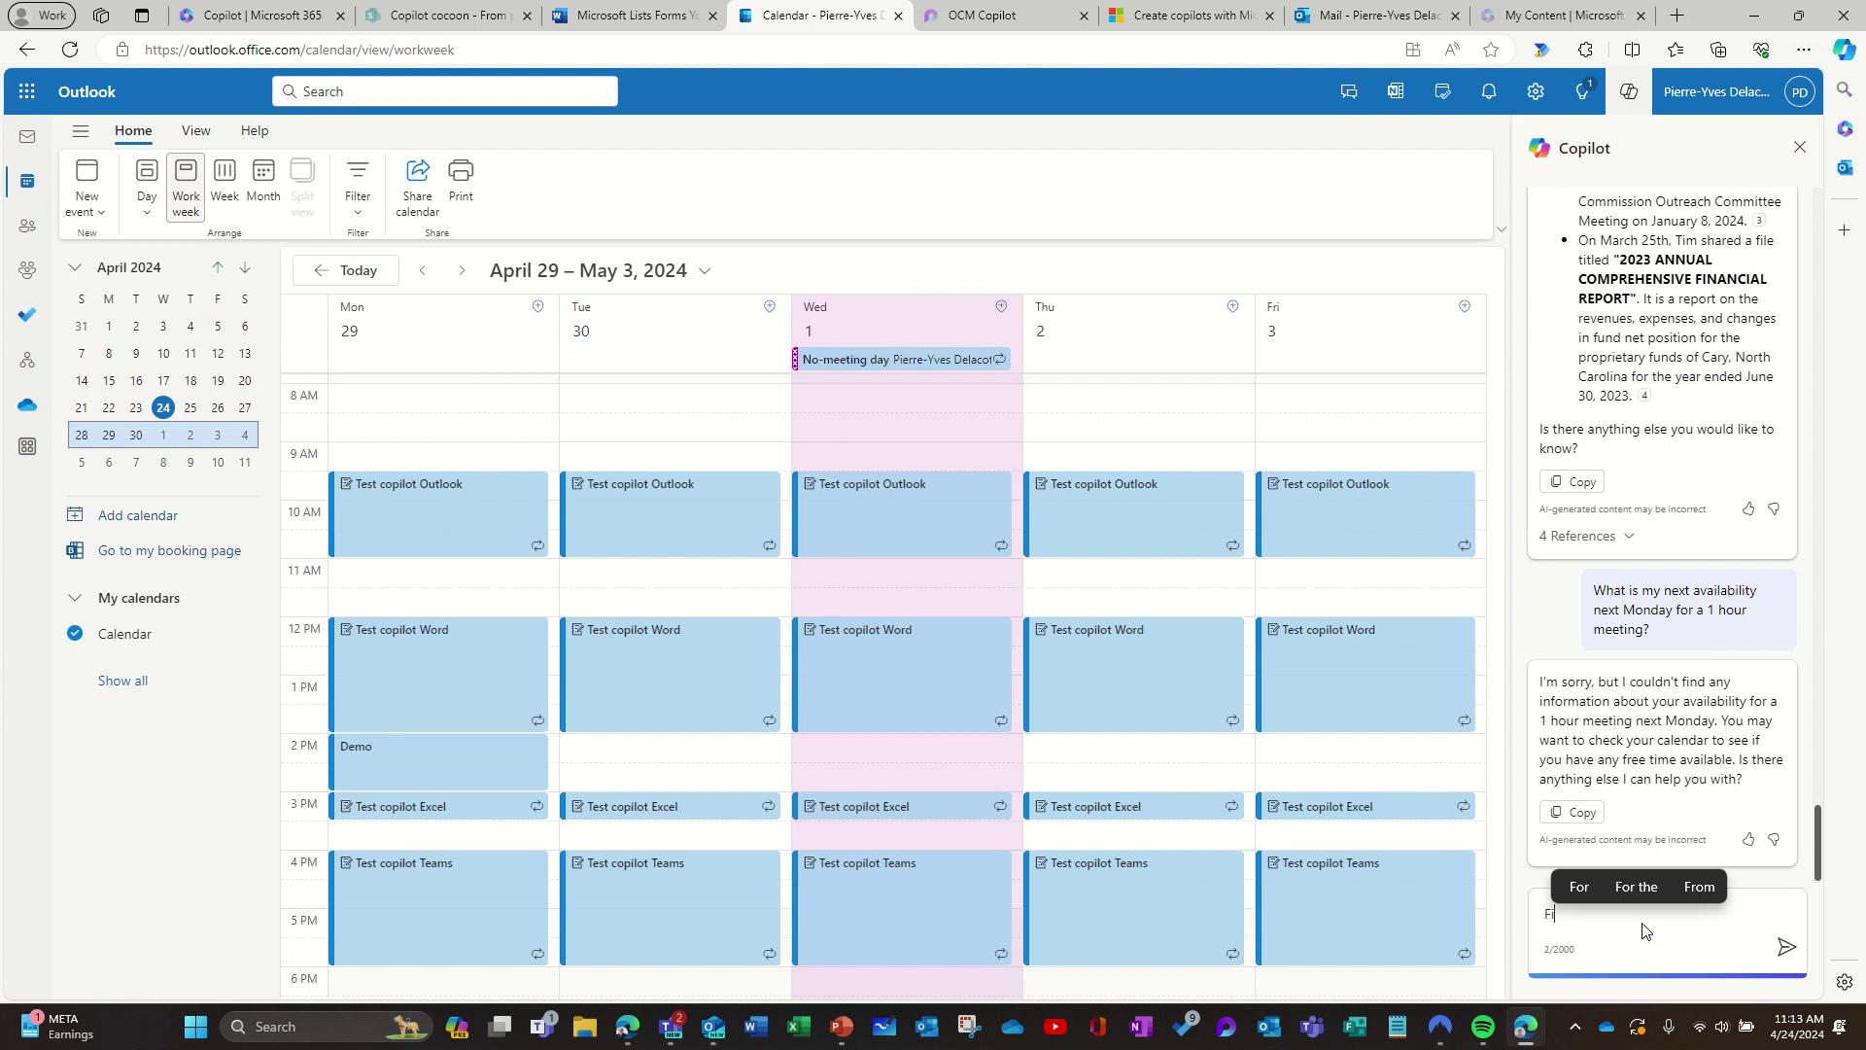
type("nd a slo")
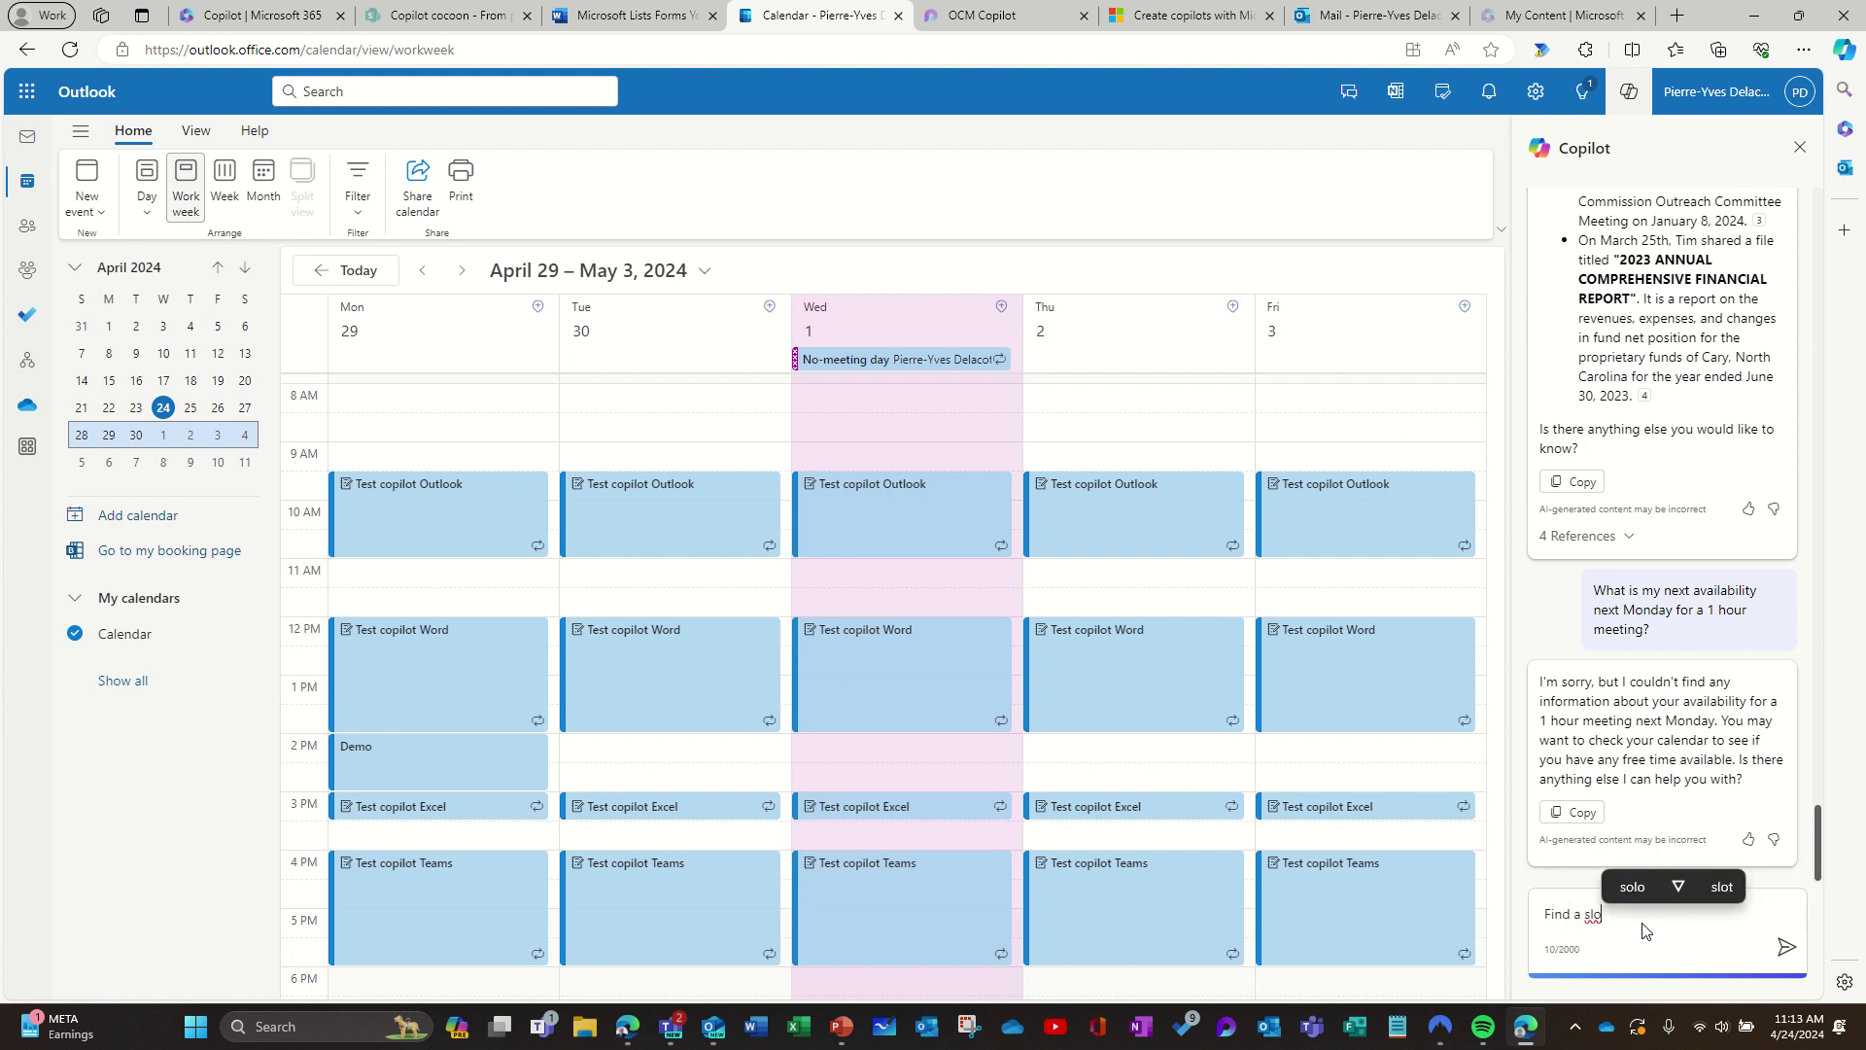
type("t fo")
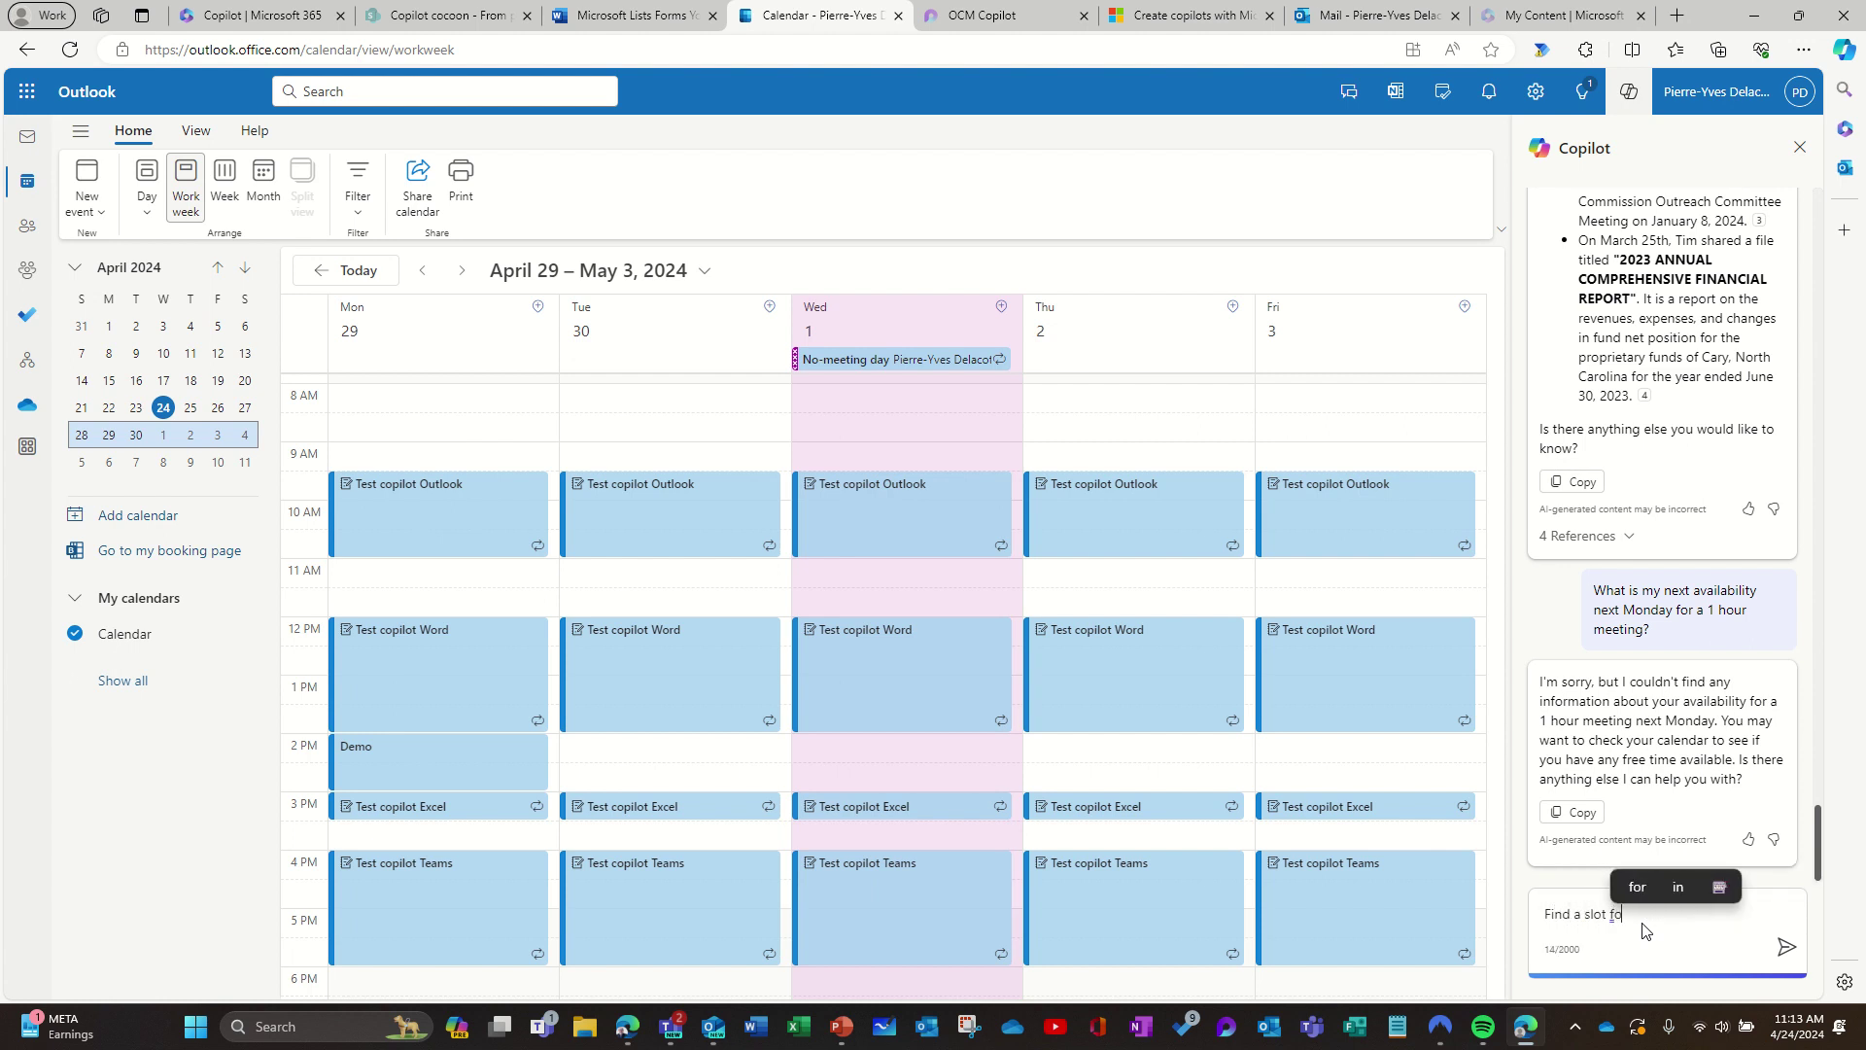
type("r a meetin")
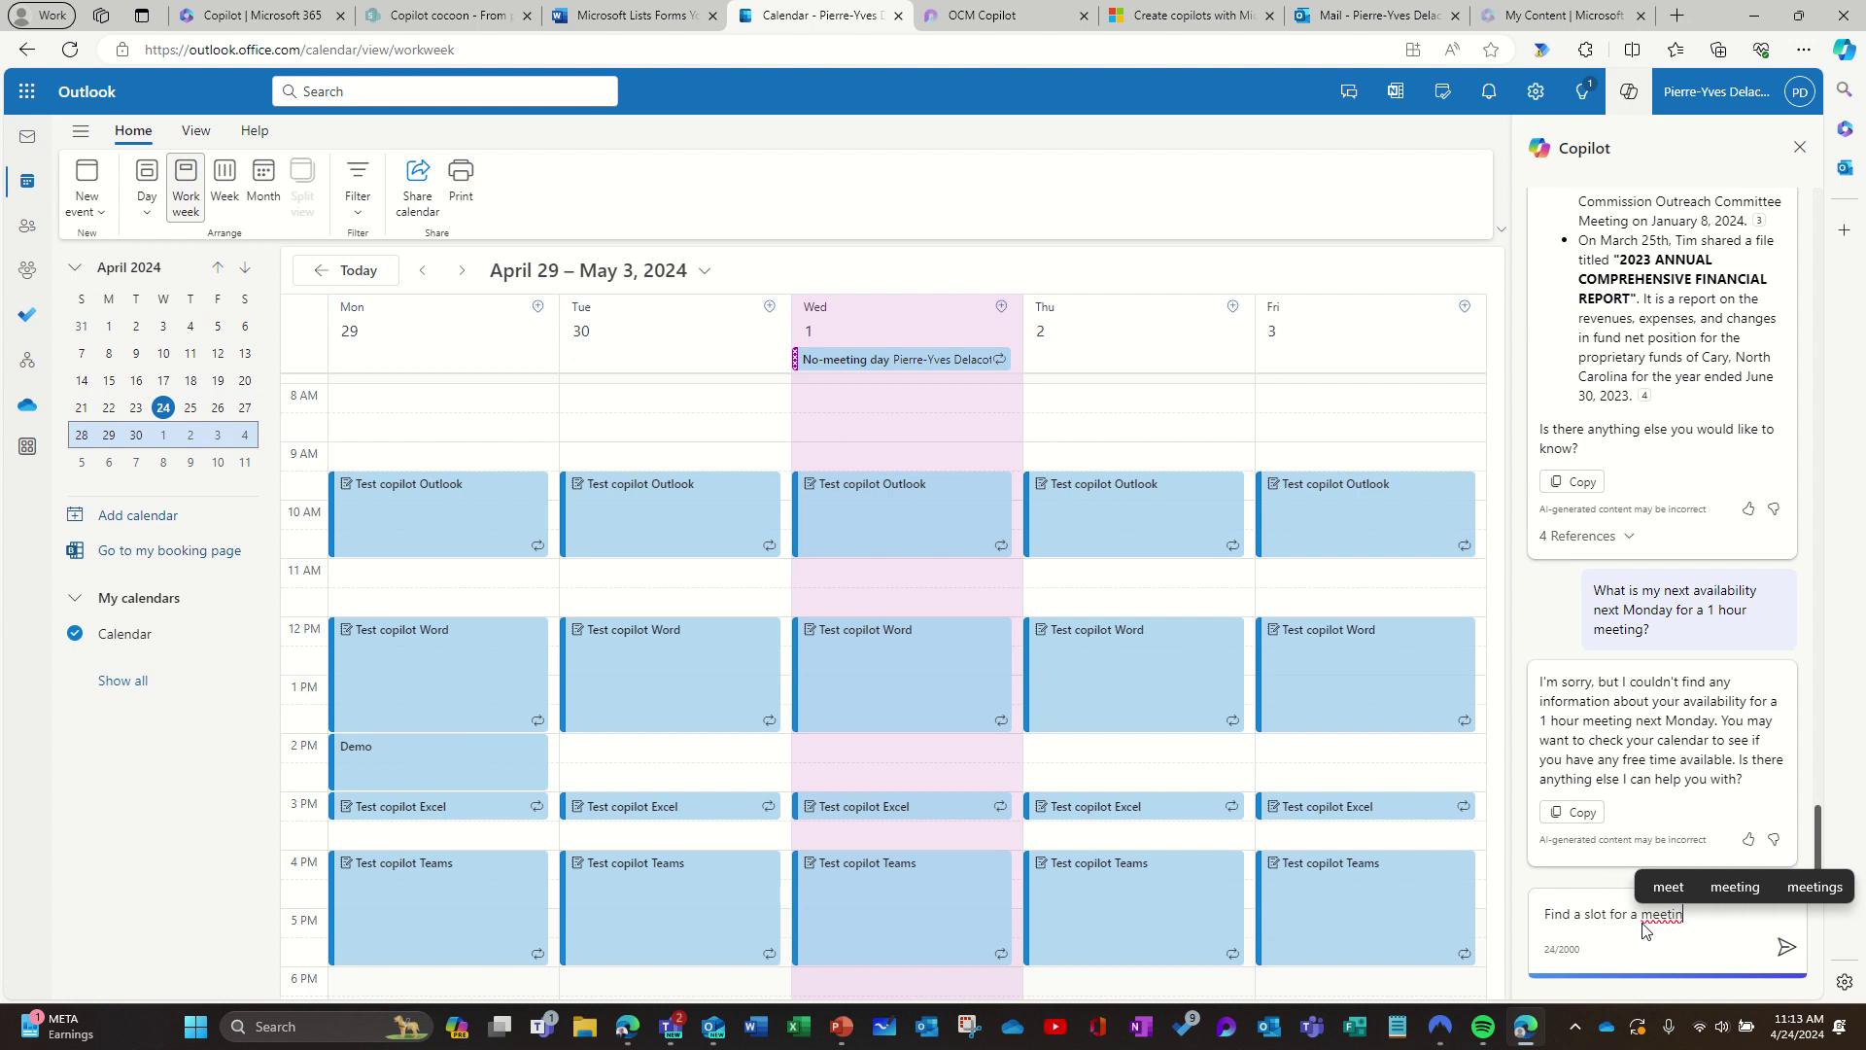
type("g next ")
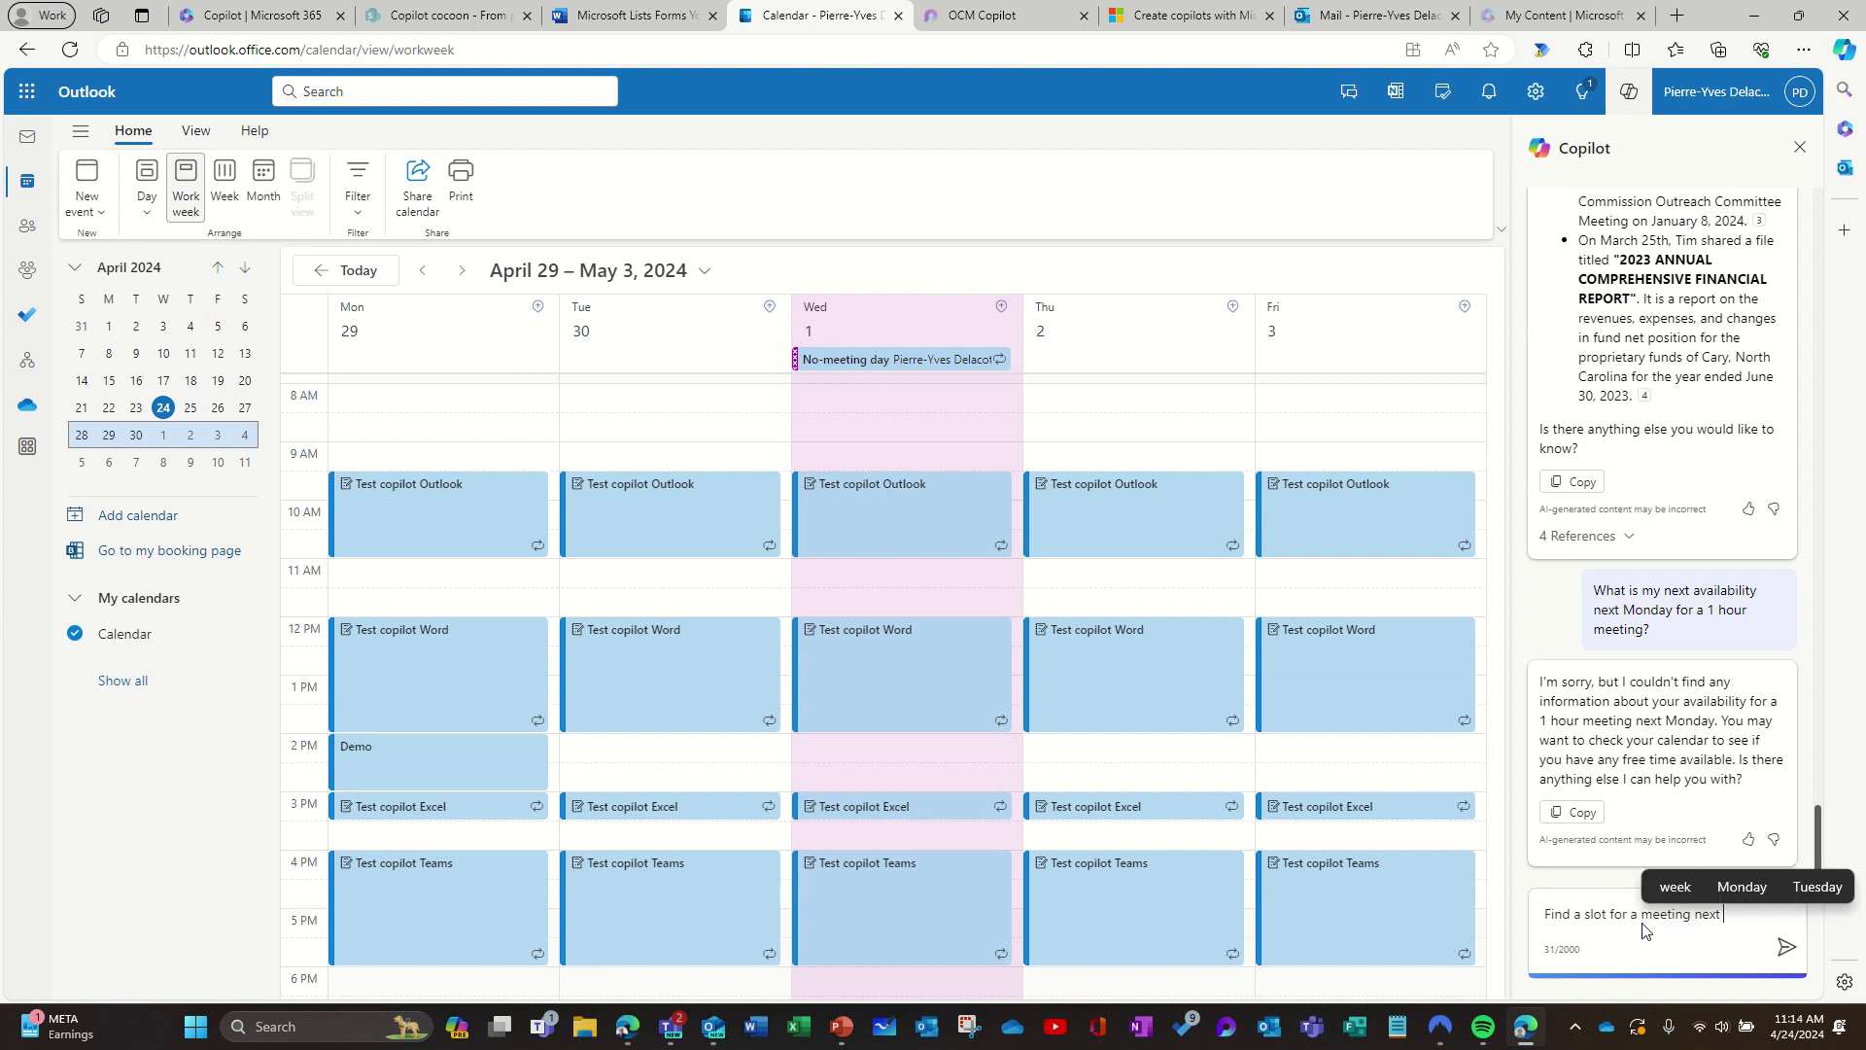
type("Monday")
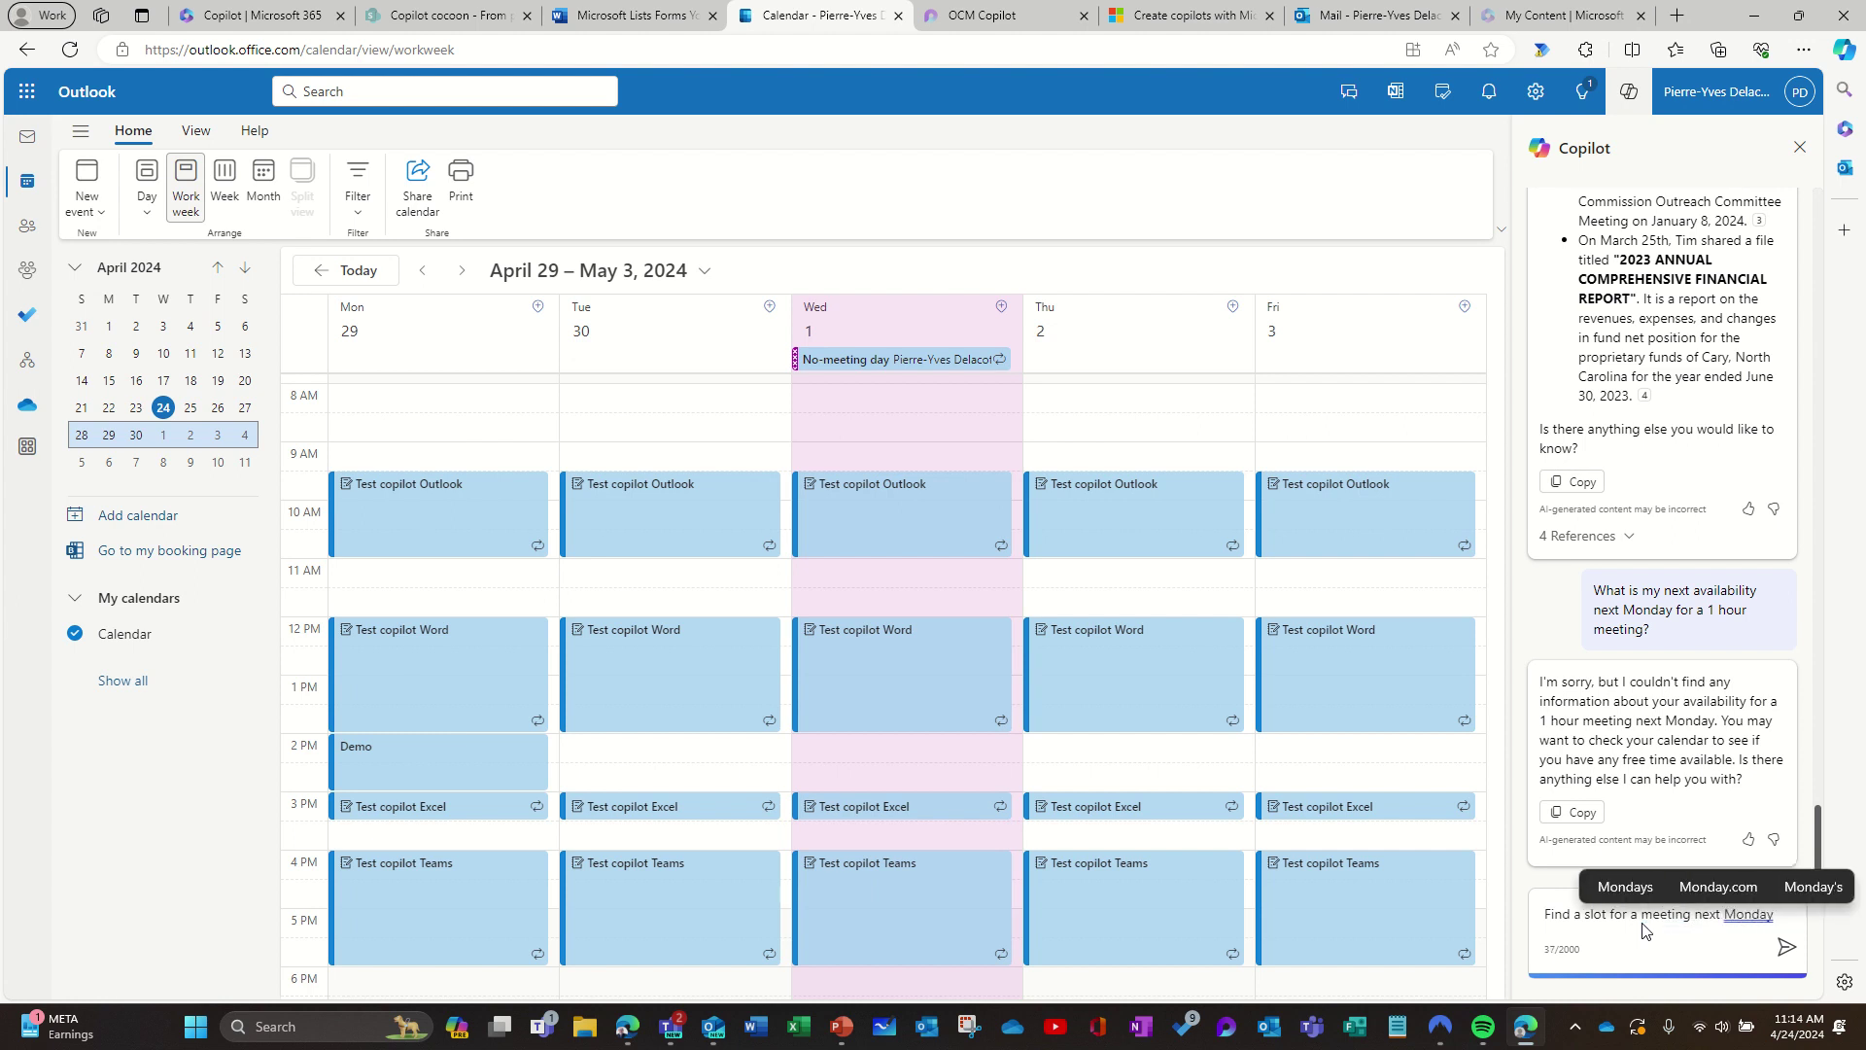
type("?")
key("Return")
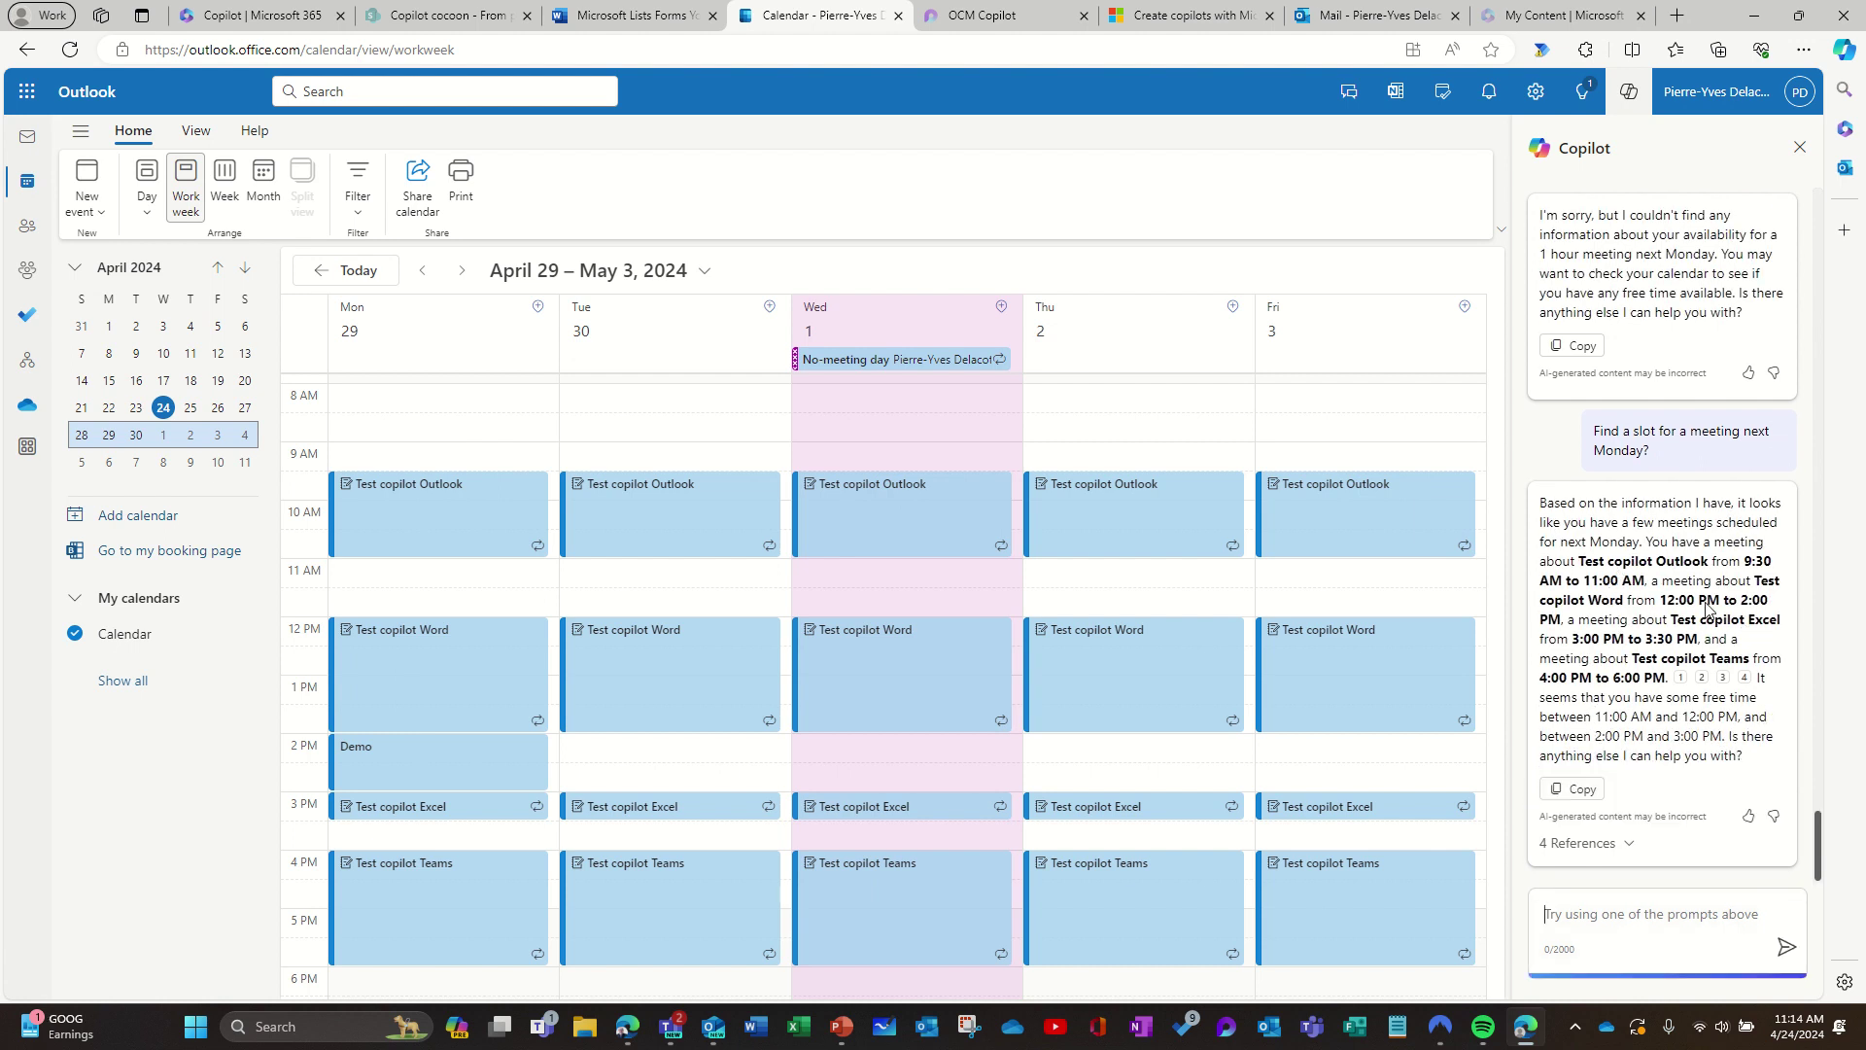
Step: Inspect Copilot's four cited references and scroll the calendar up to review next Monday's meetings
mouse_move(1724, 677)
scroll(465, 466, "up", 3)
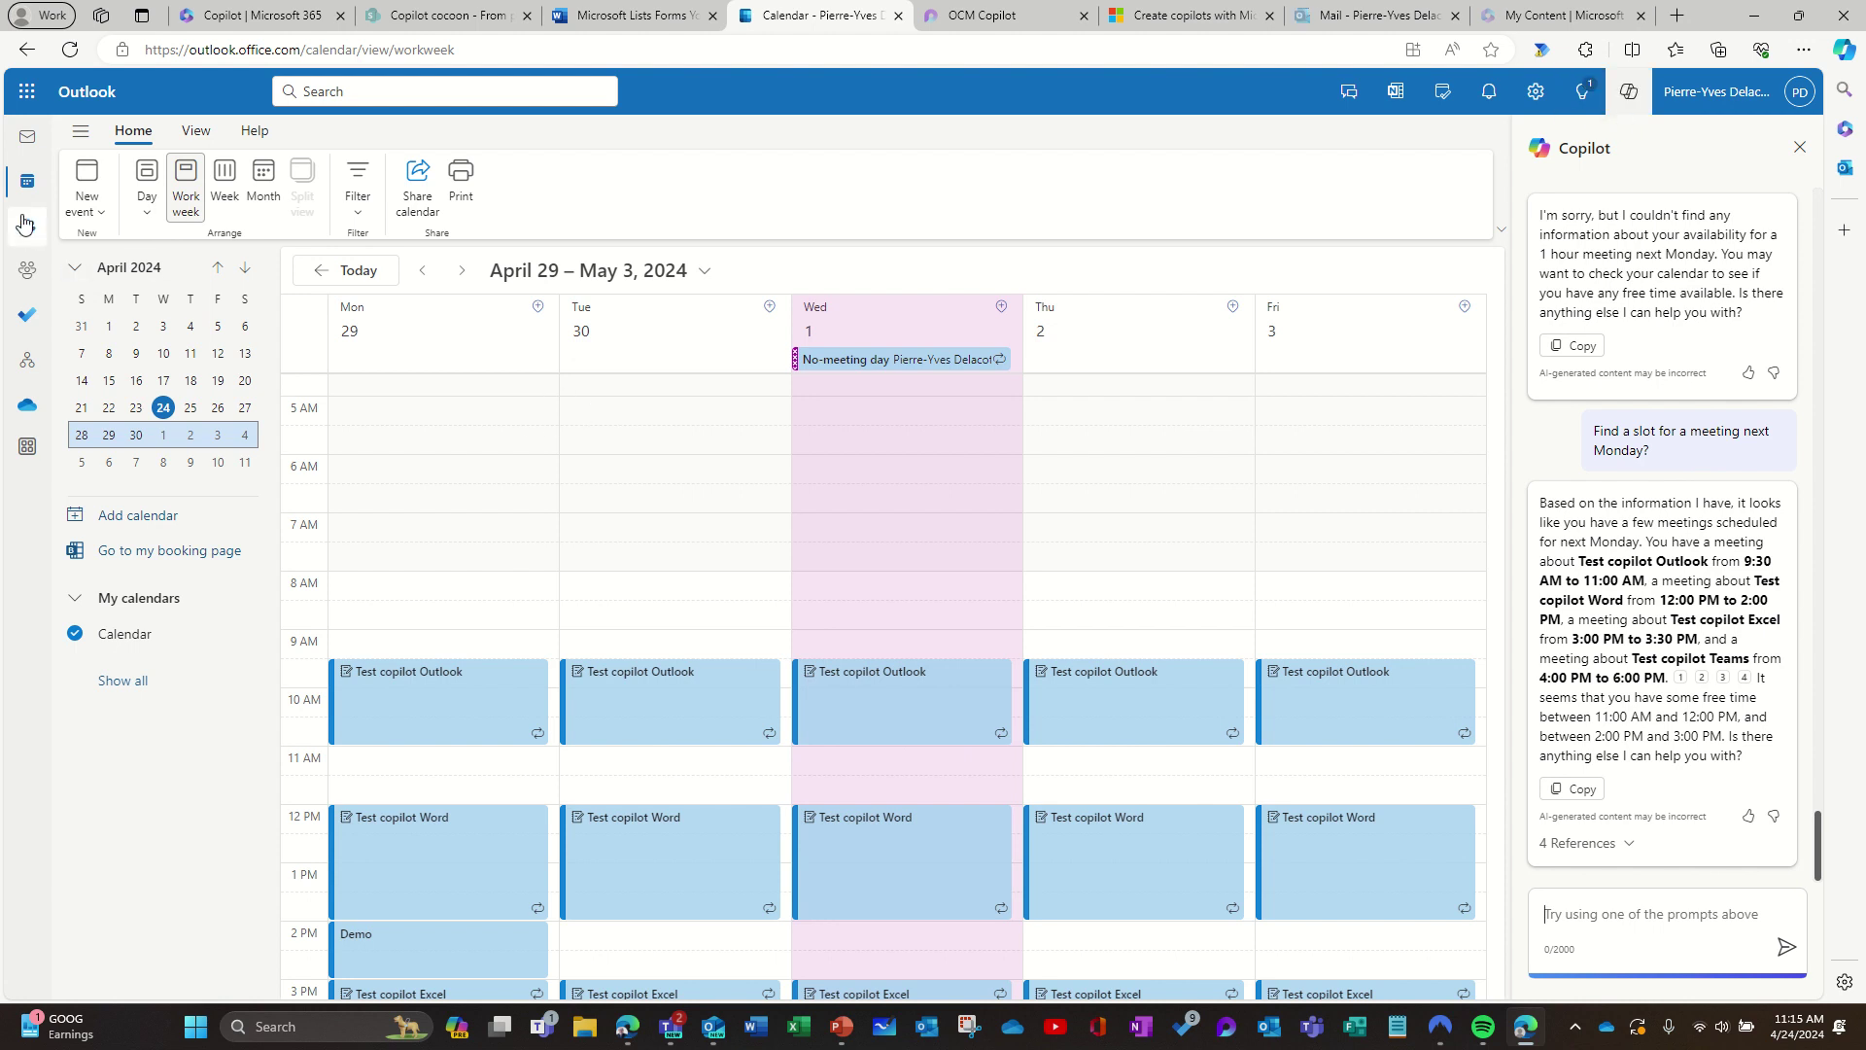
Step: Switch to the Mail inbox and ask Copilot who reports to the signed-in user
left_click(28, 141)
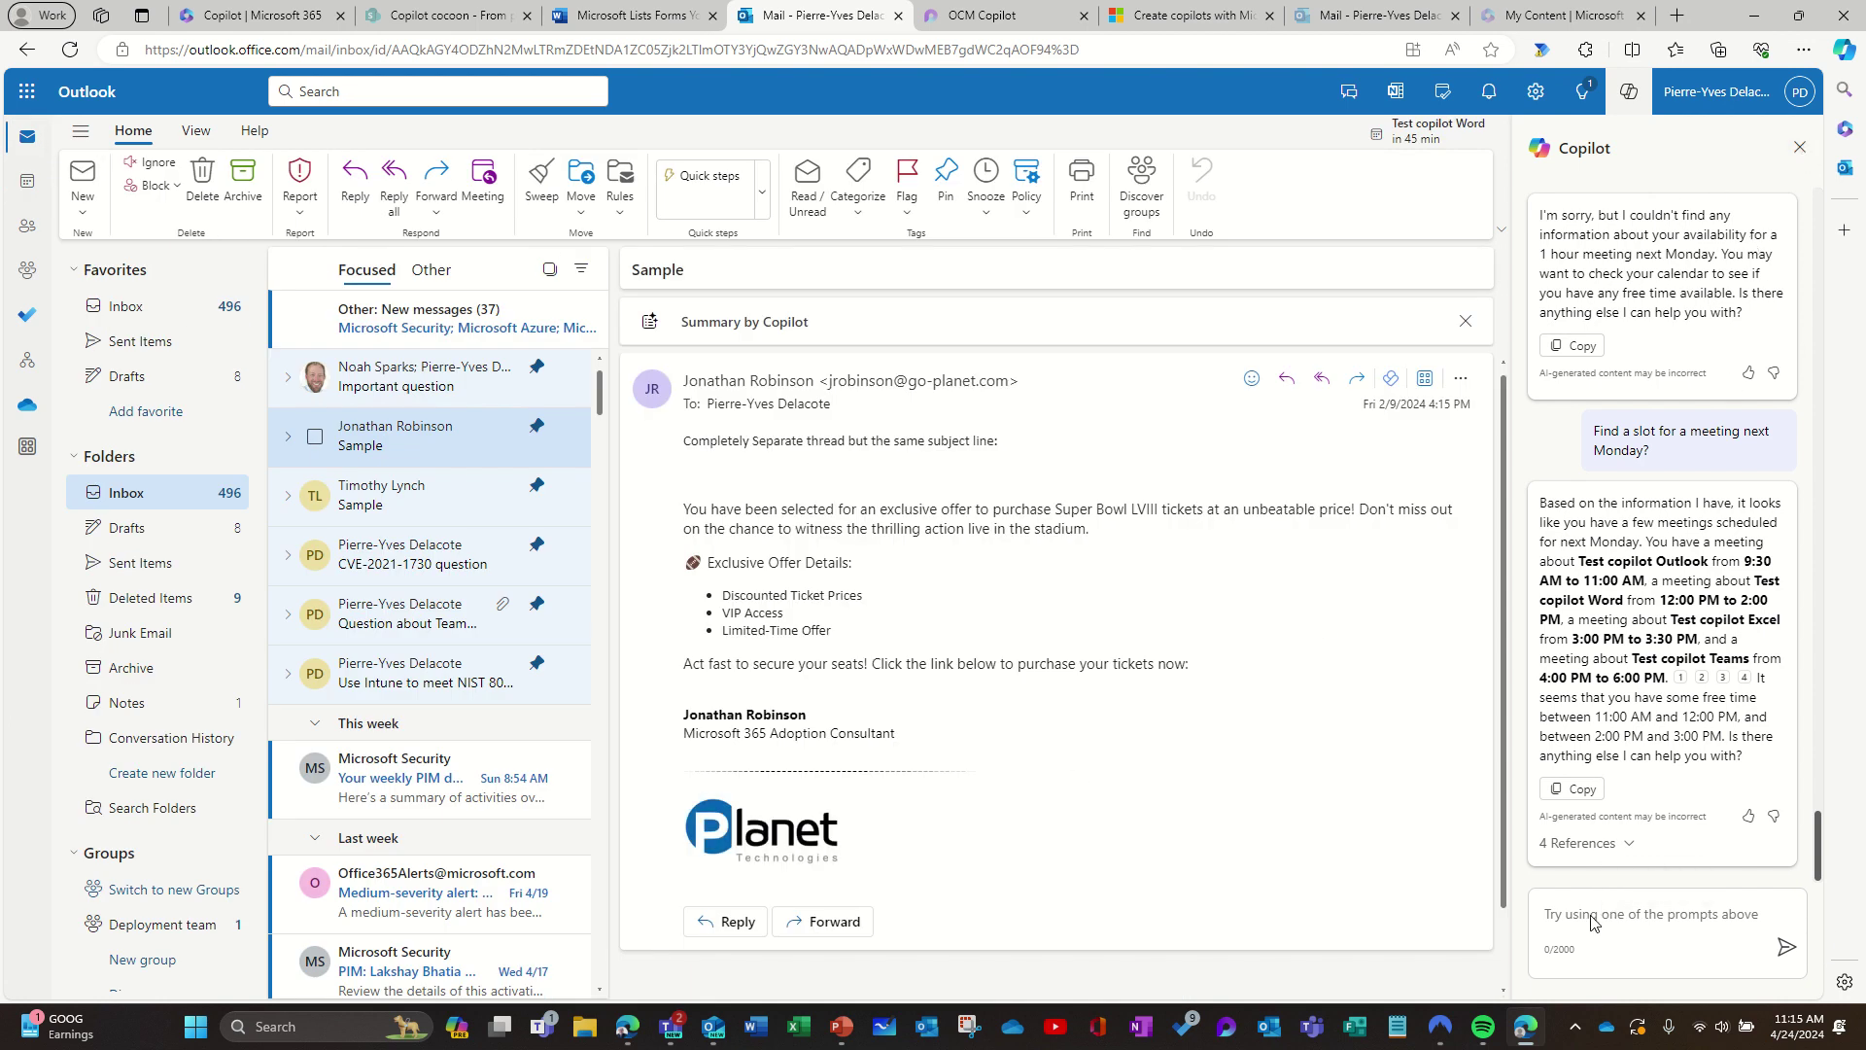
left_click(1620, 924)
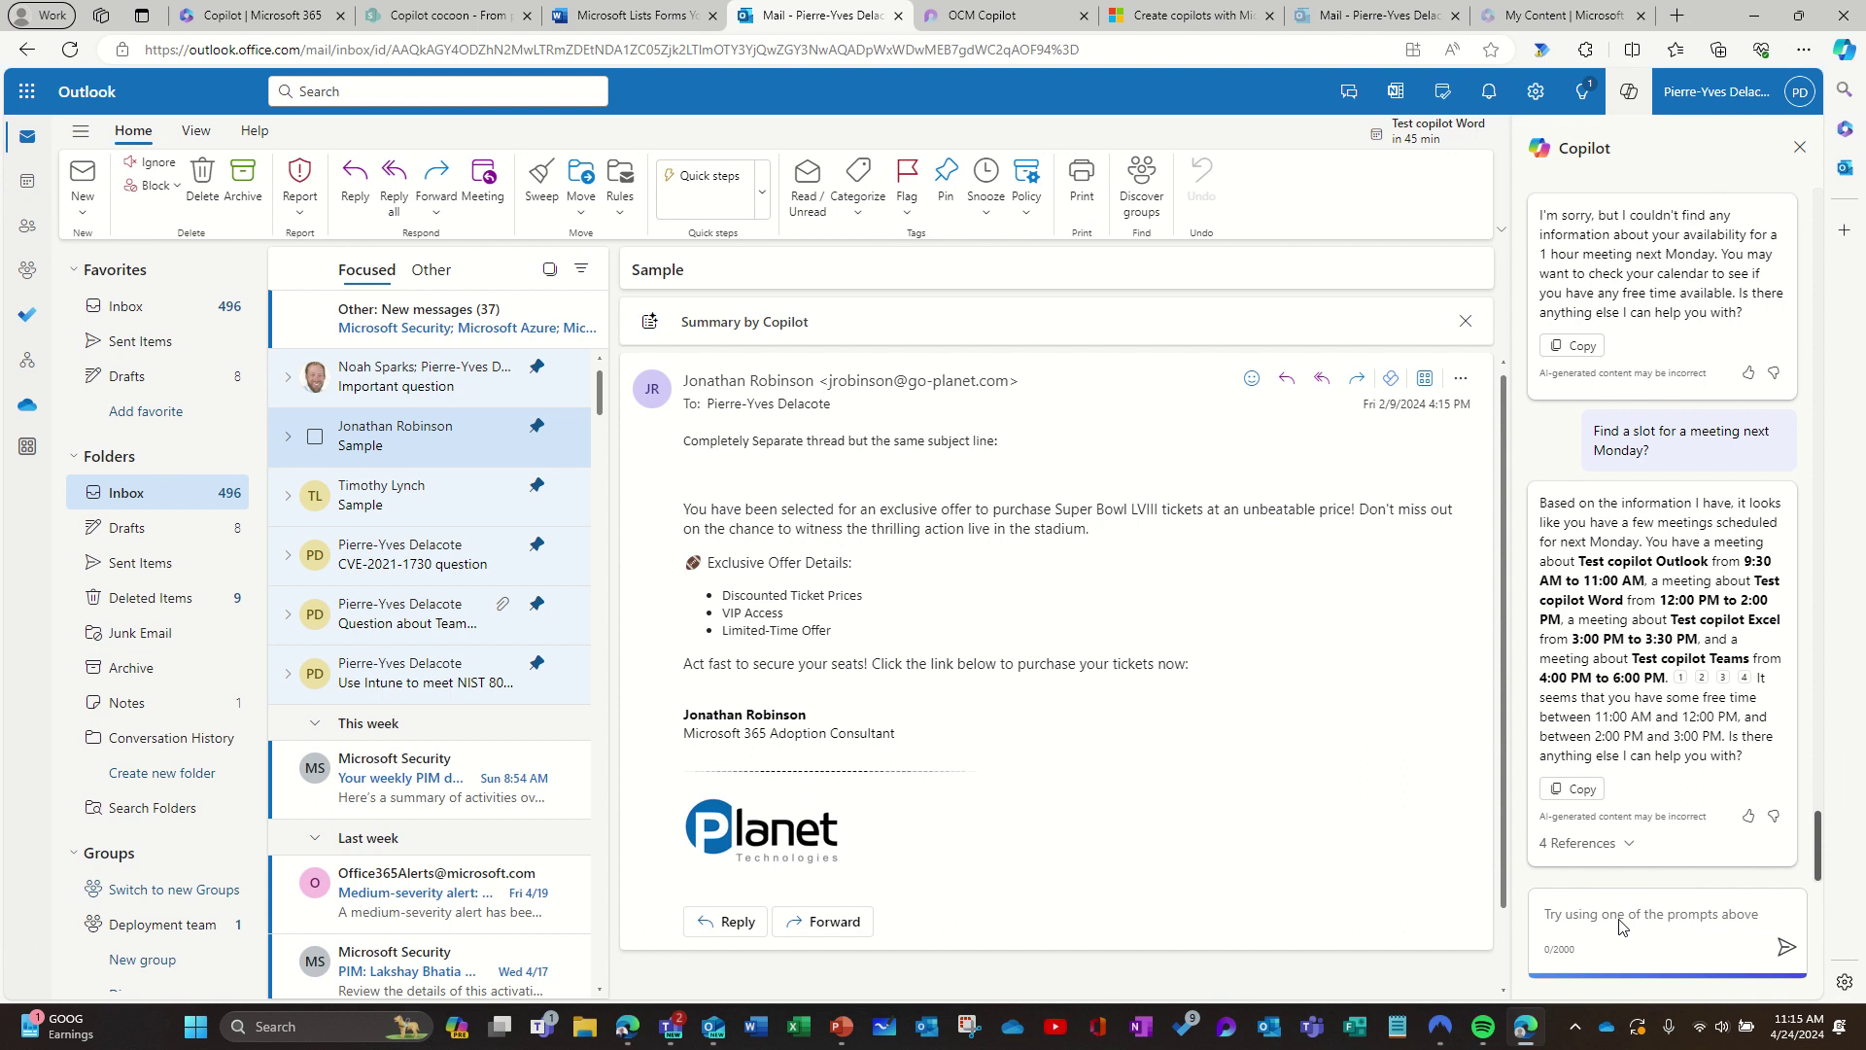
type("Who is repo")
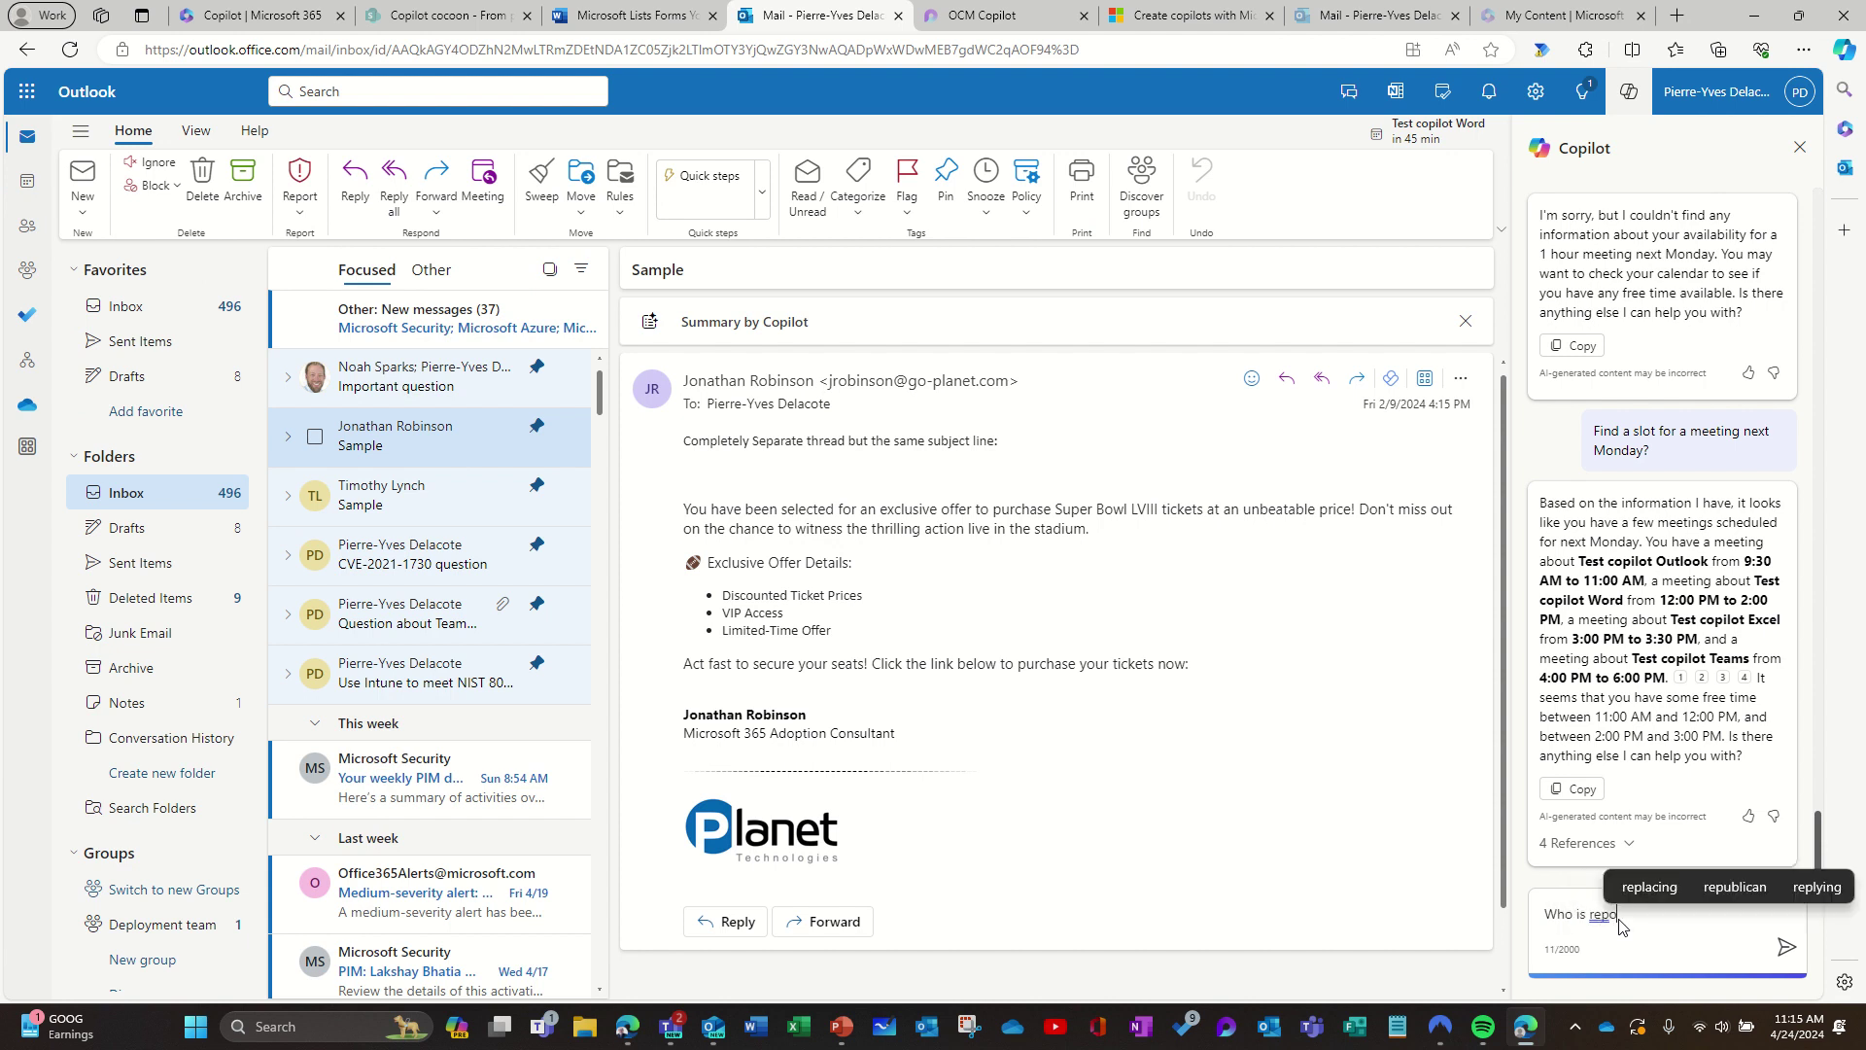
type("rting to ")
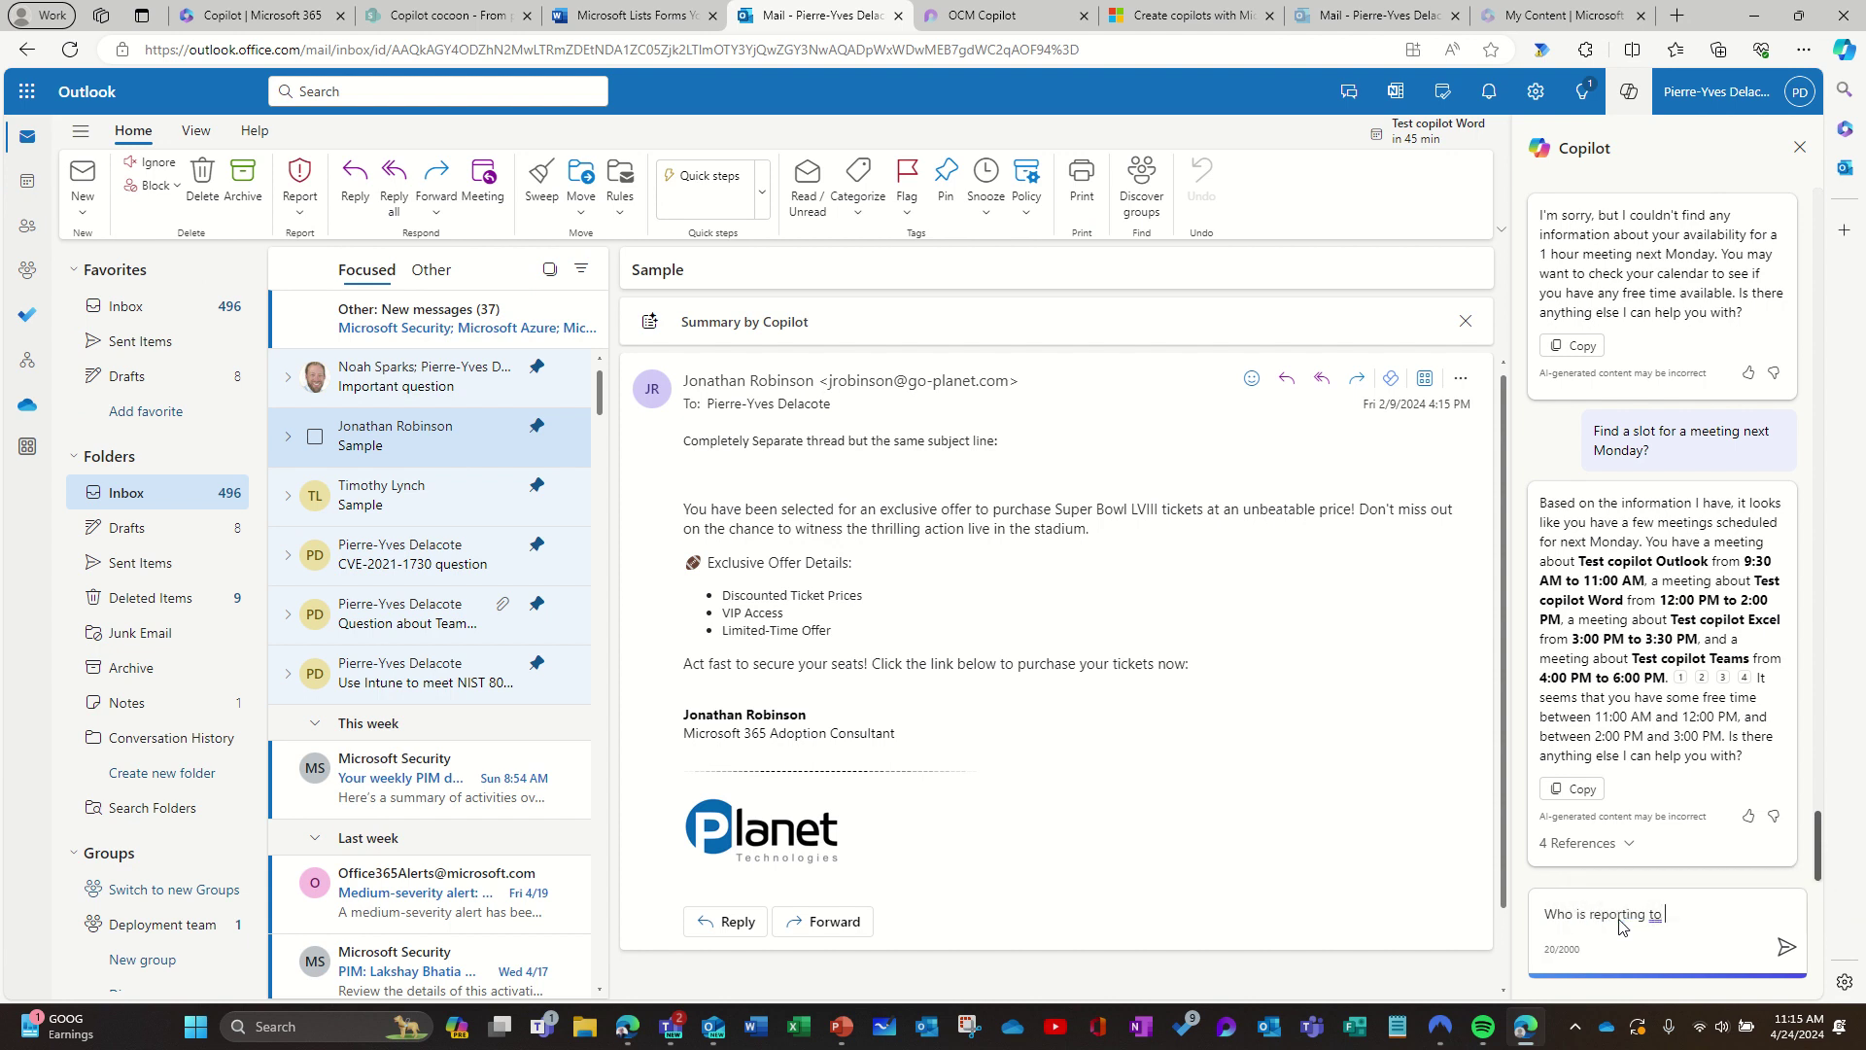
type("Pierre-Yves?")
key("Return")
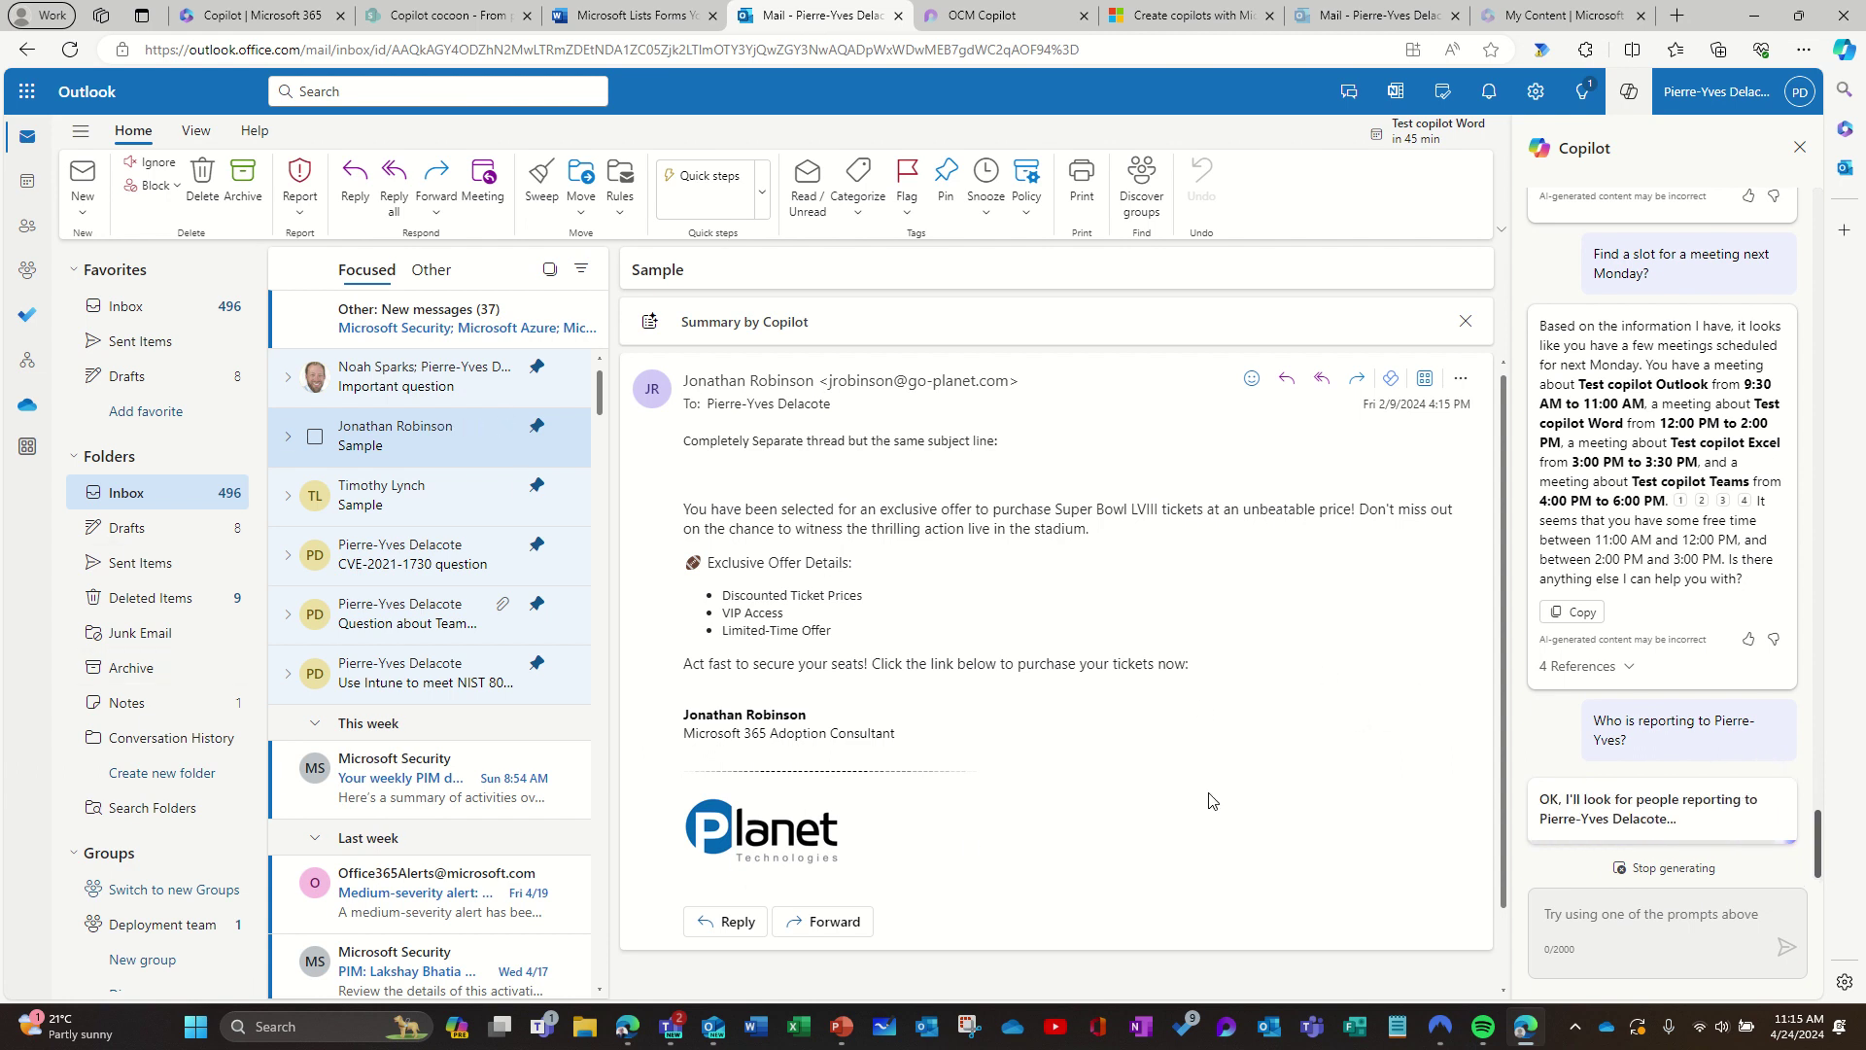
Step: Open Org Explorer to compare the nine direct reports with Copilot's cited answer
left_click(31, 362)
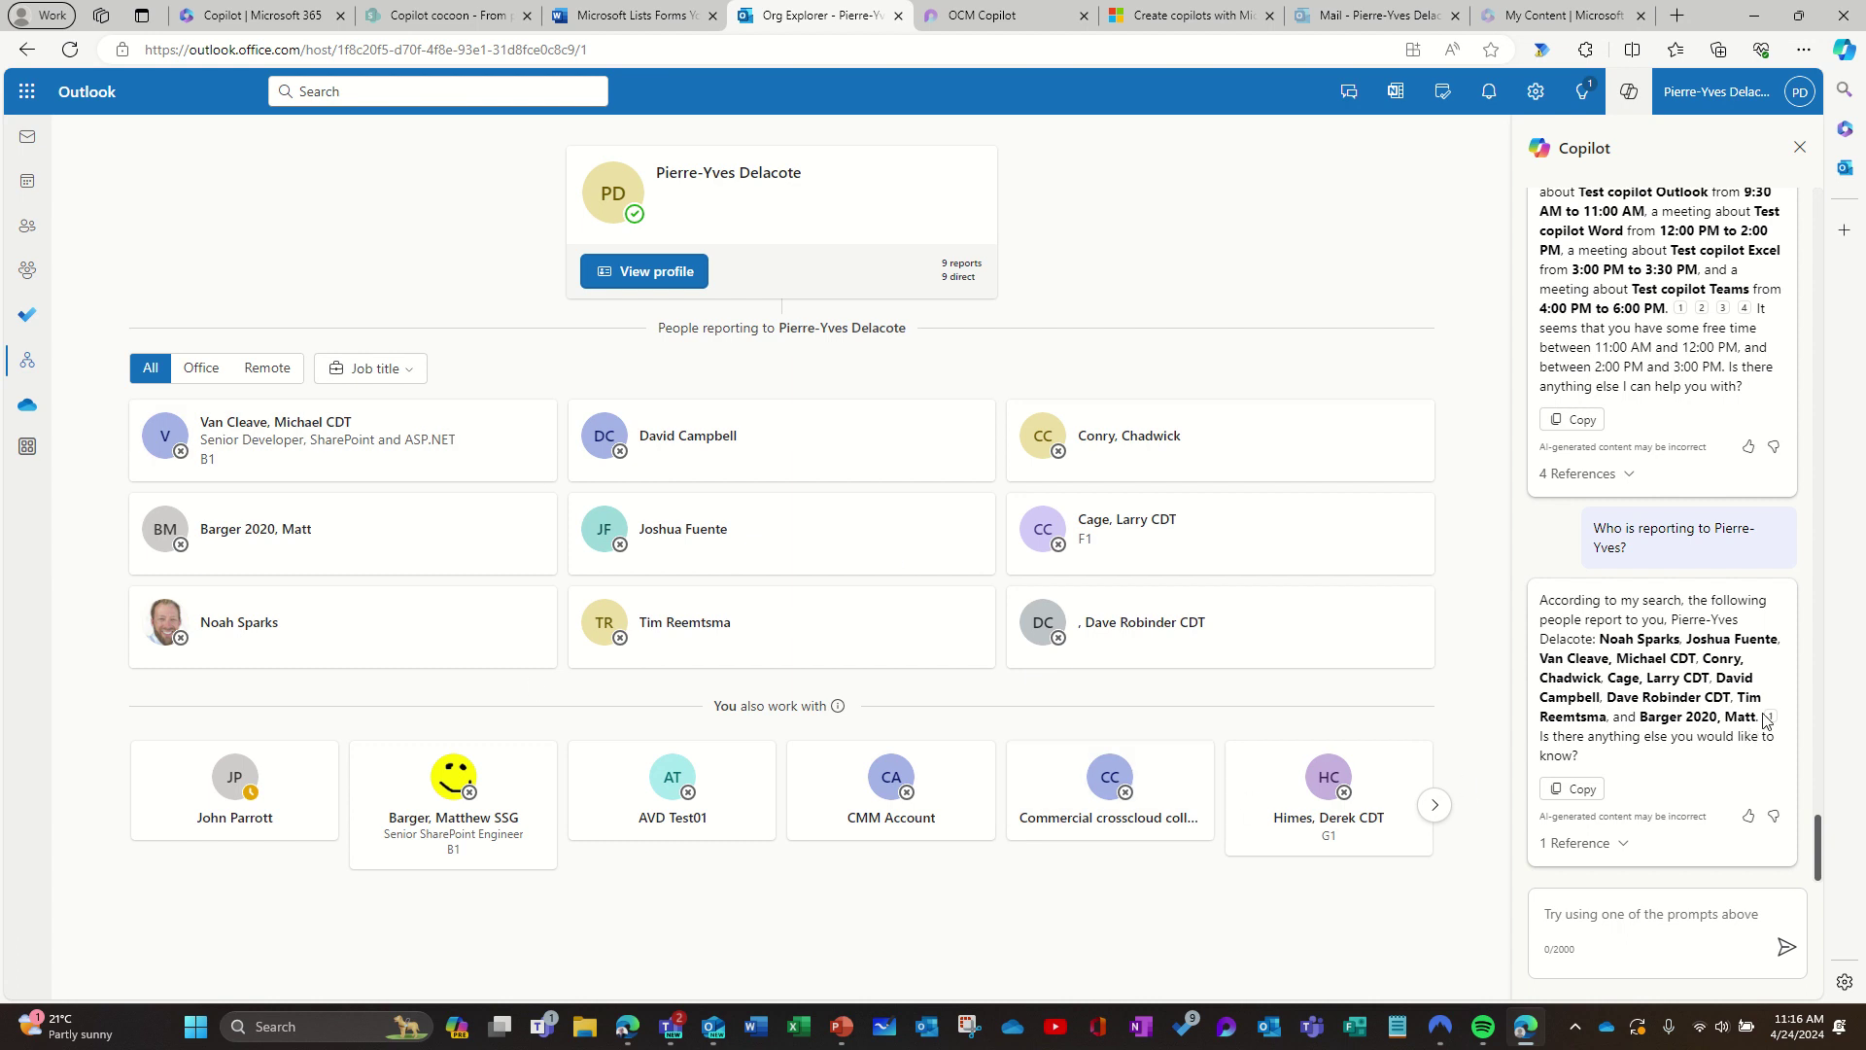
mouse_move(1775, 720)
Step: Open the search result cited after the last direct report's name in Copilot's answer
left_click(1771, 720)
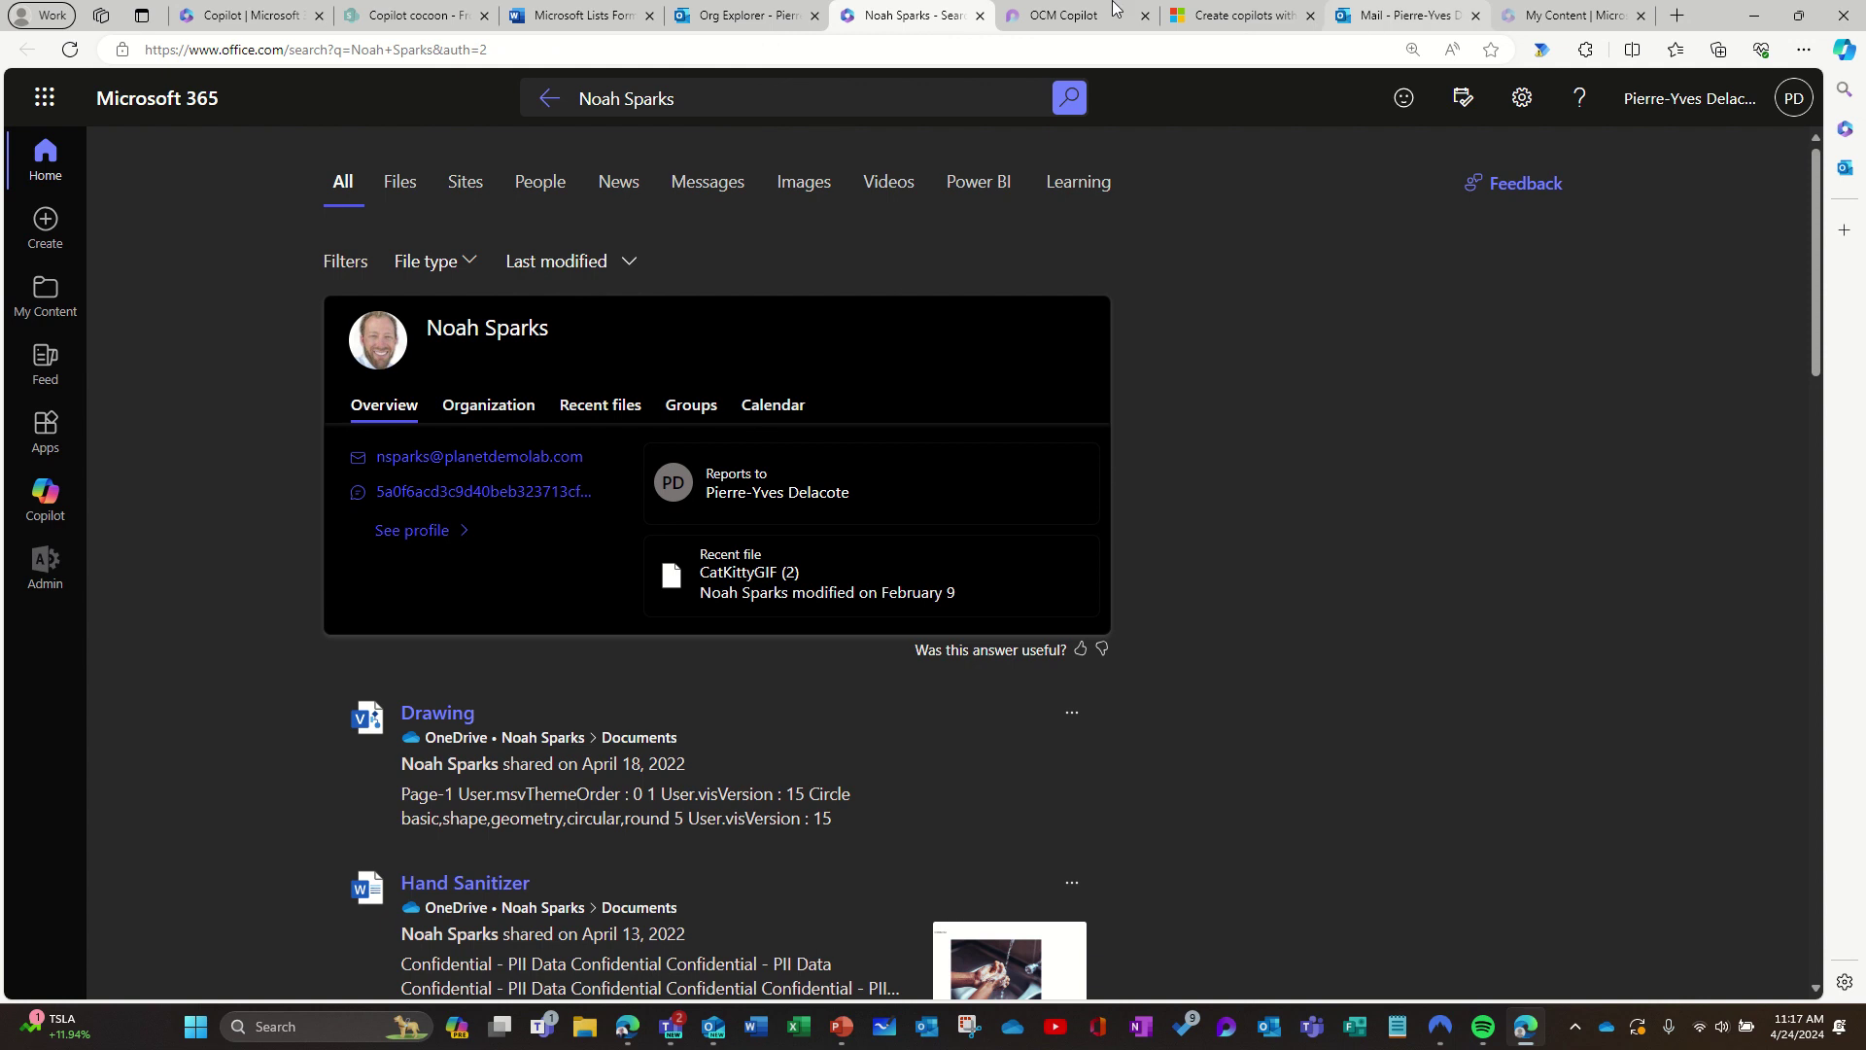
Step: Return to the Org Explorer tab and place the cursor in Copilot's prompt box
left_click(748, 15)
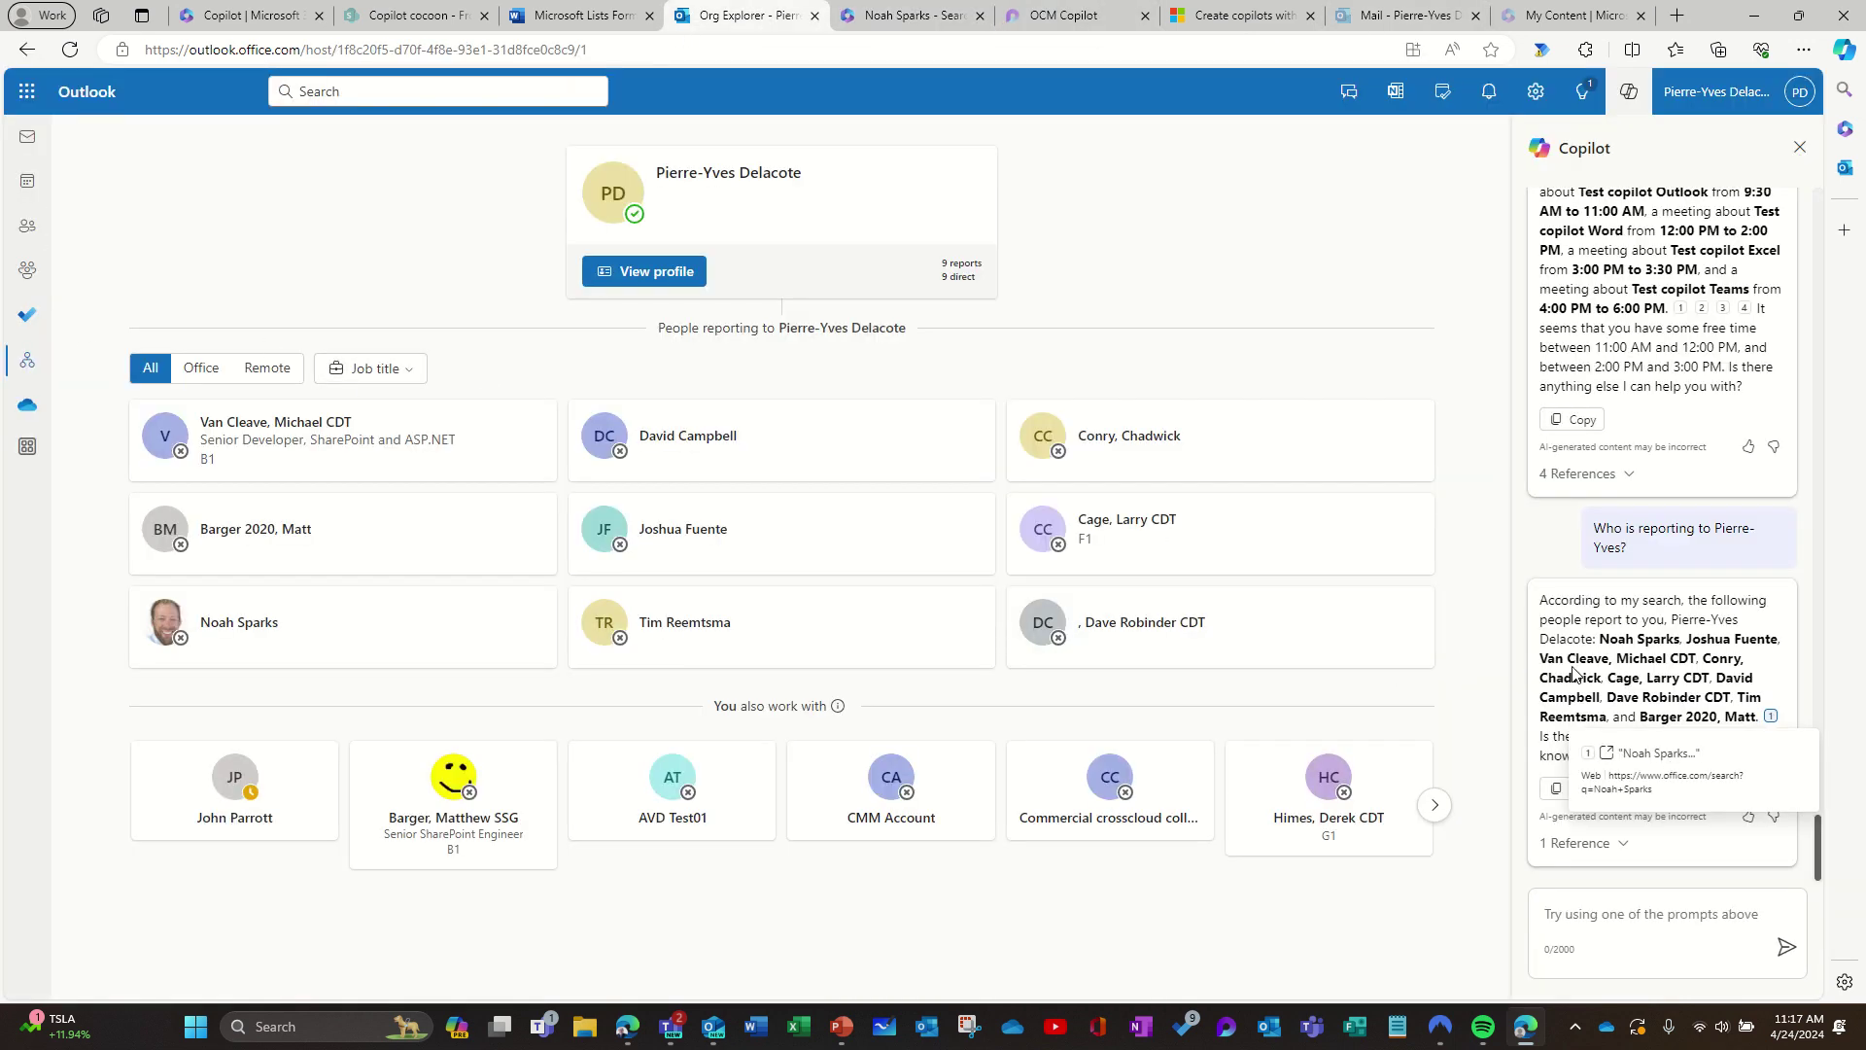
left_click(1666, 923)
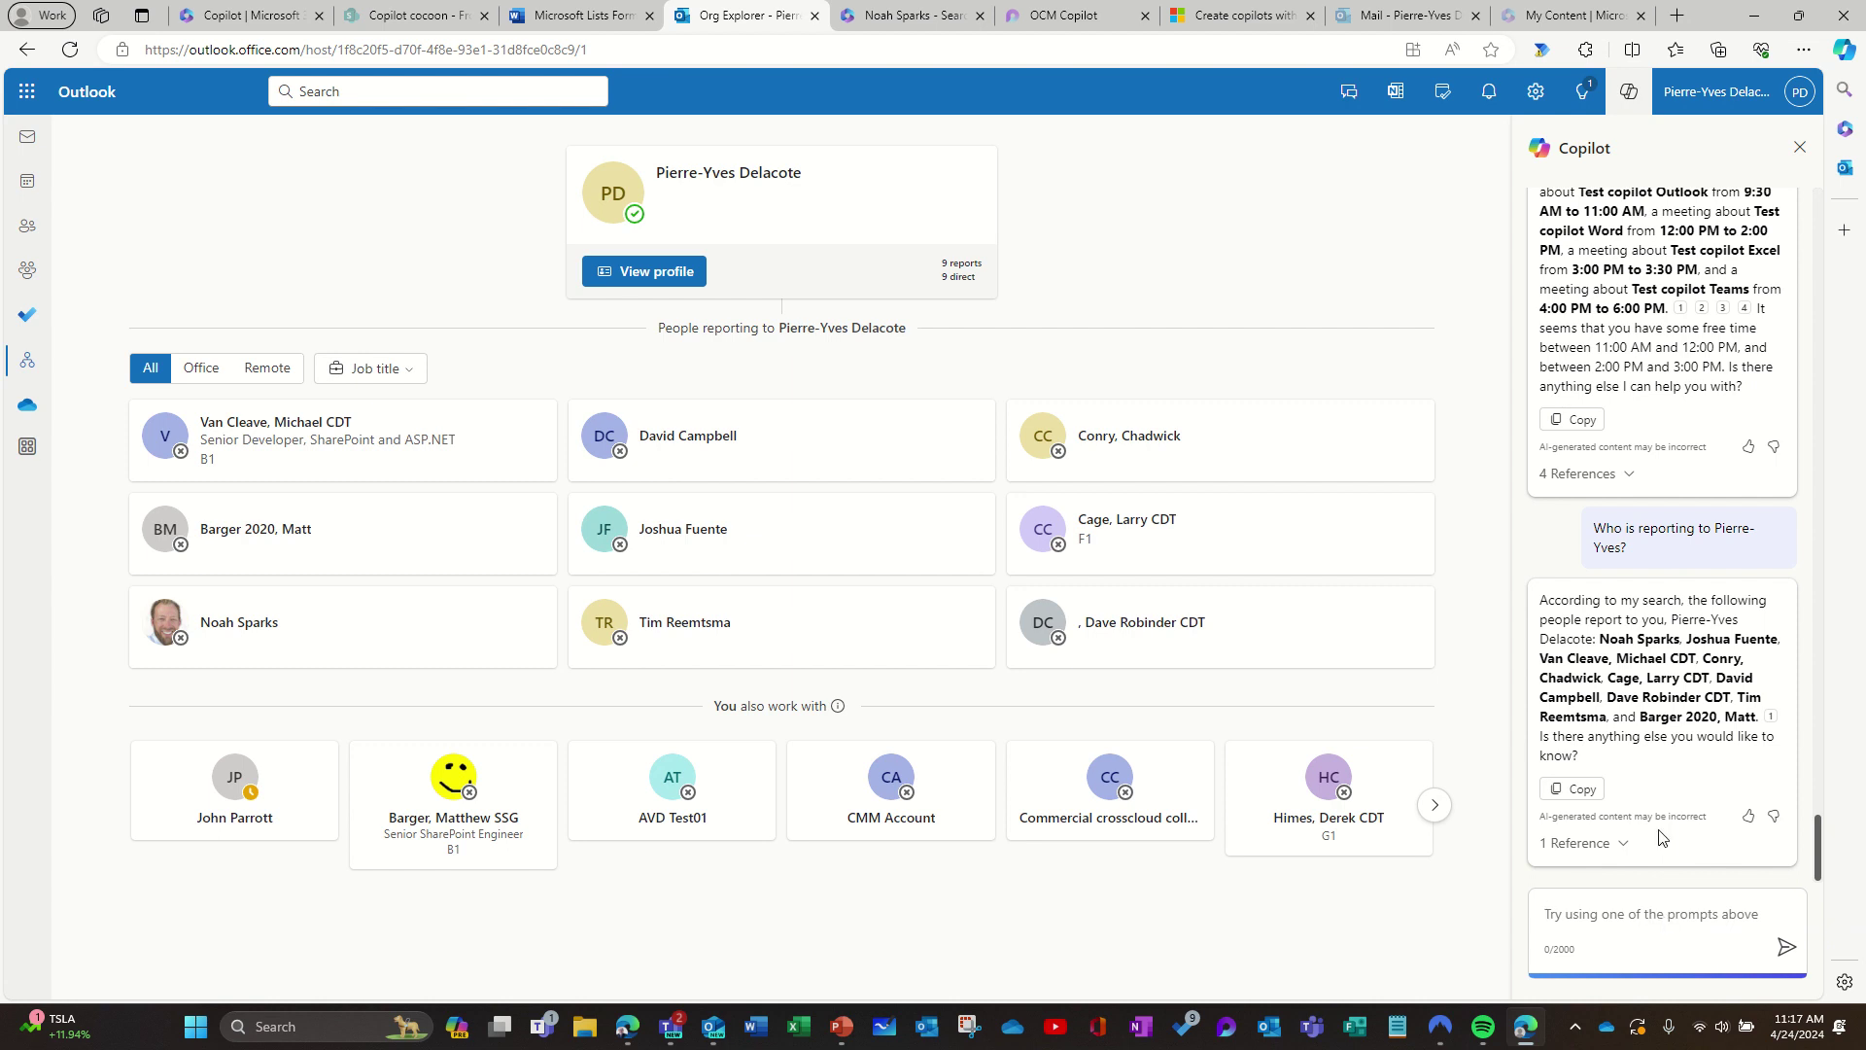
left_click(1694, 955)
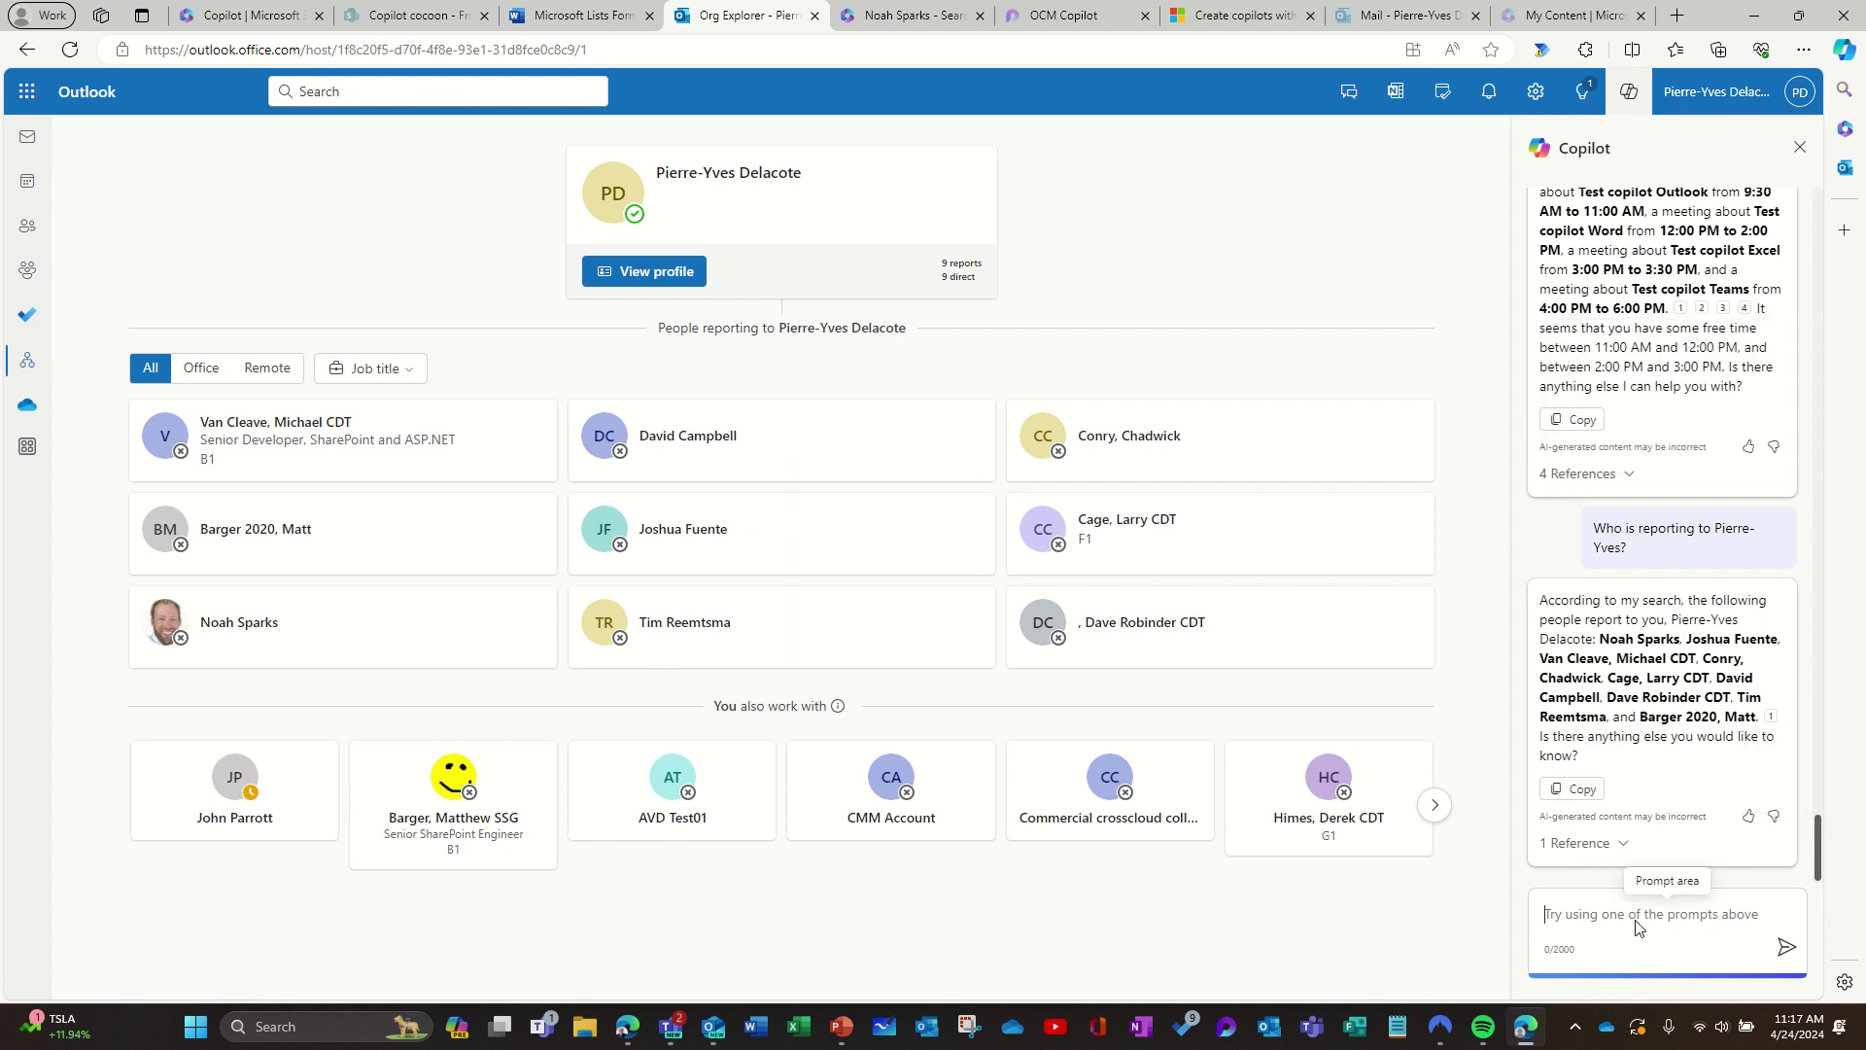